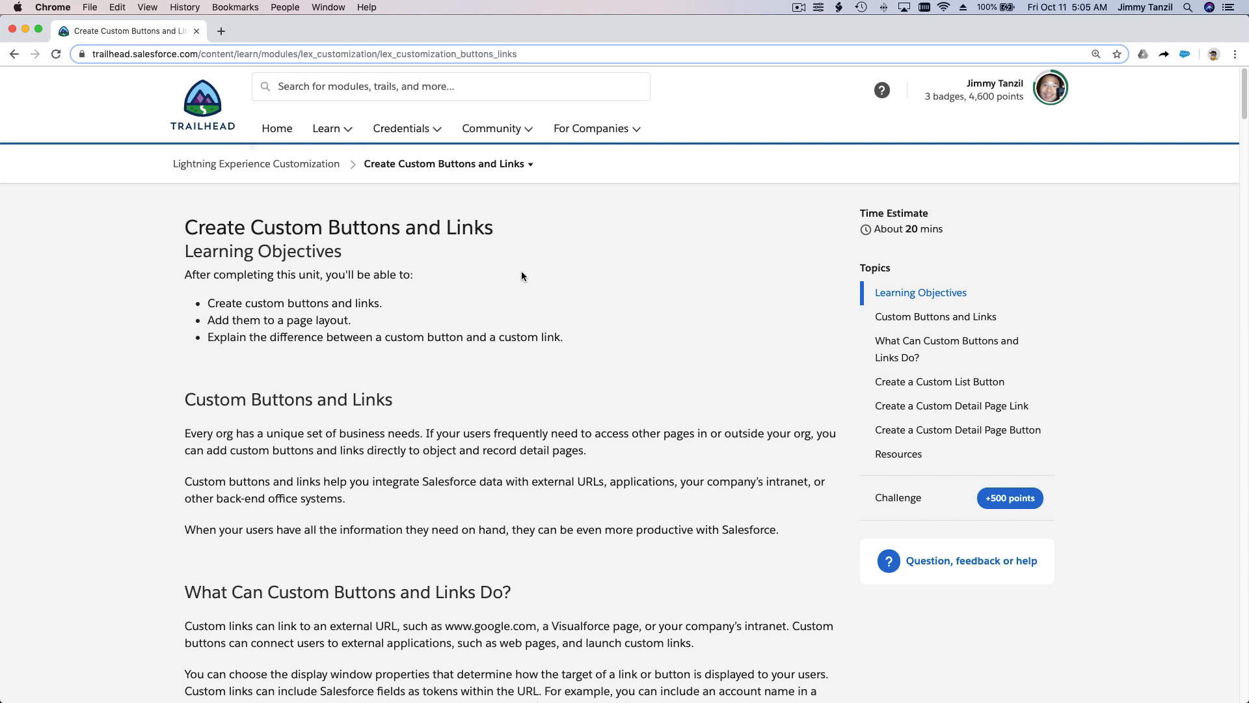
# Step: Read the Create Custom Buttons and Links unit from the learning objectives through the Create a Custom List Button instructions
pyautogui.scroll(-3, 563, 298)
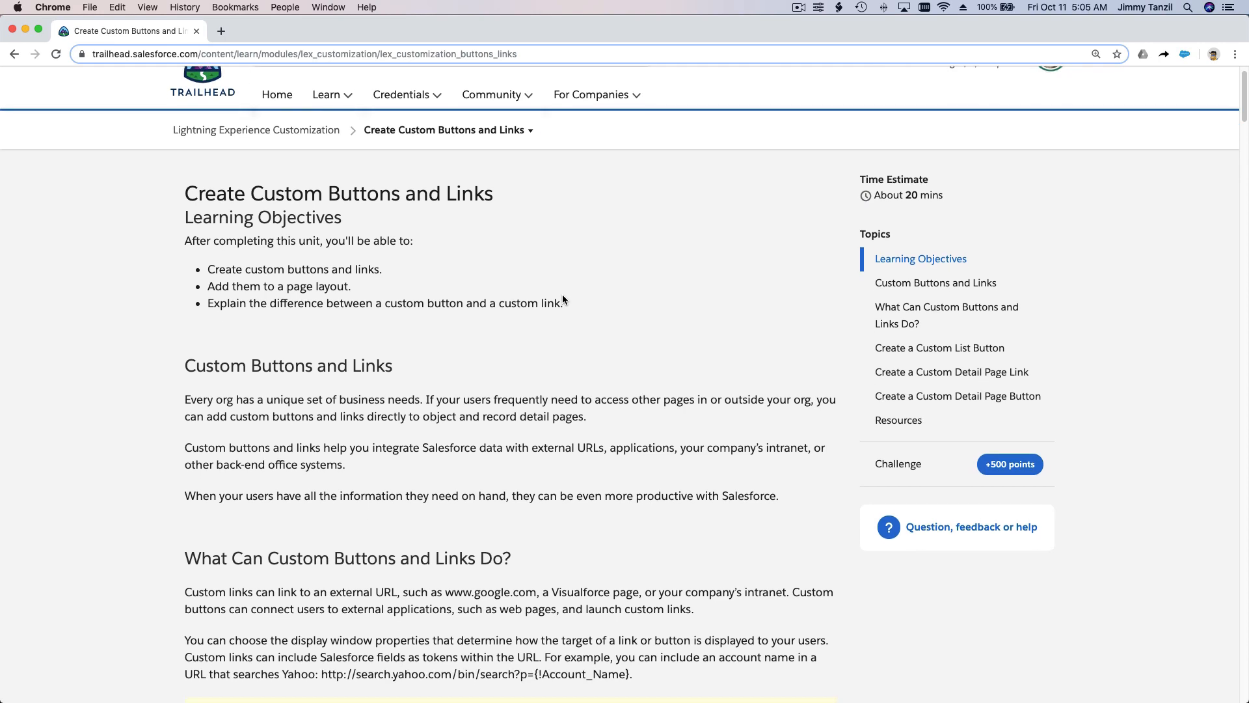
pyautogui.scroll(-5, 562, 298)
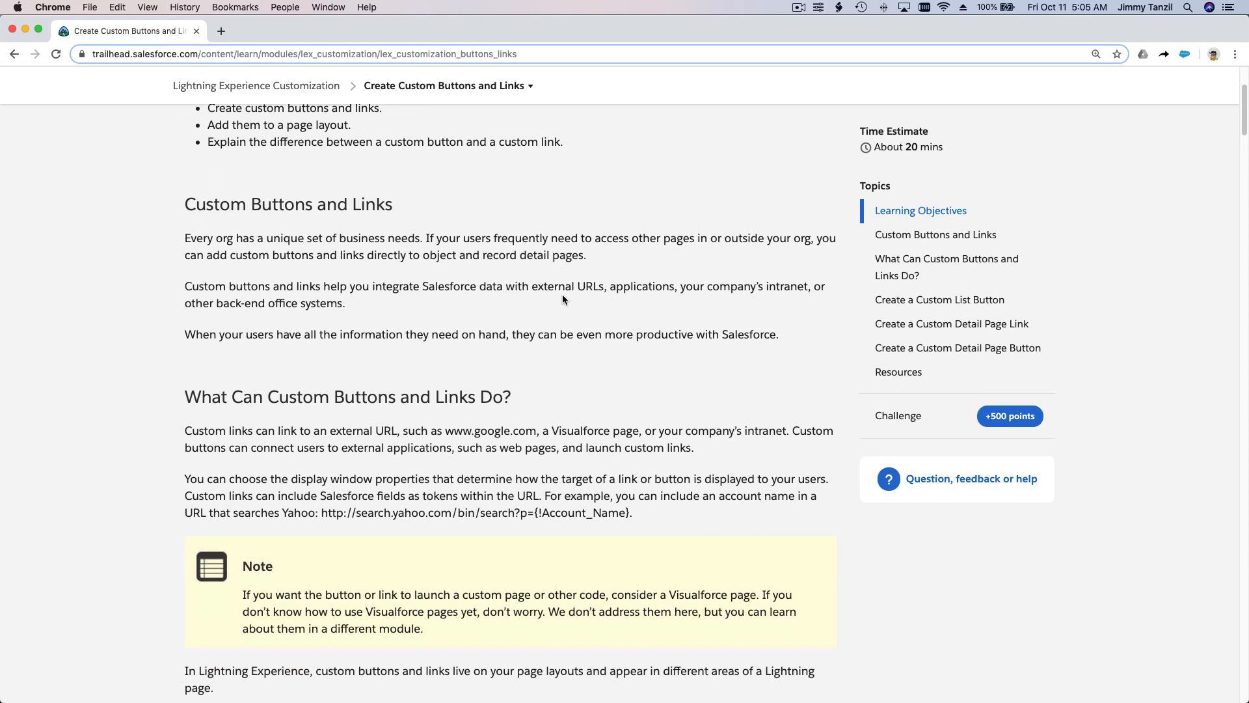
pyautogui.scroll(-10, 563, 297)
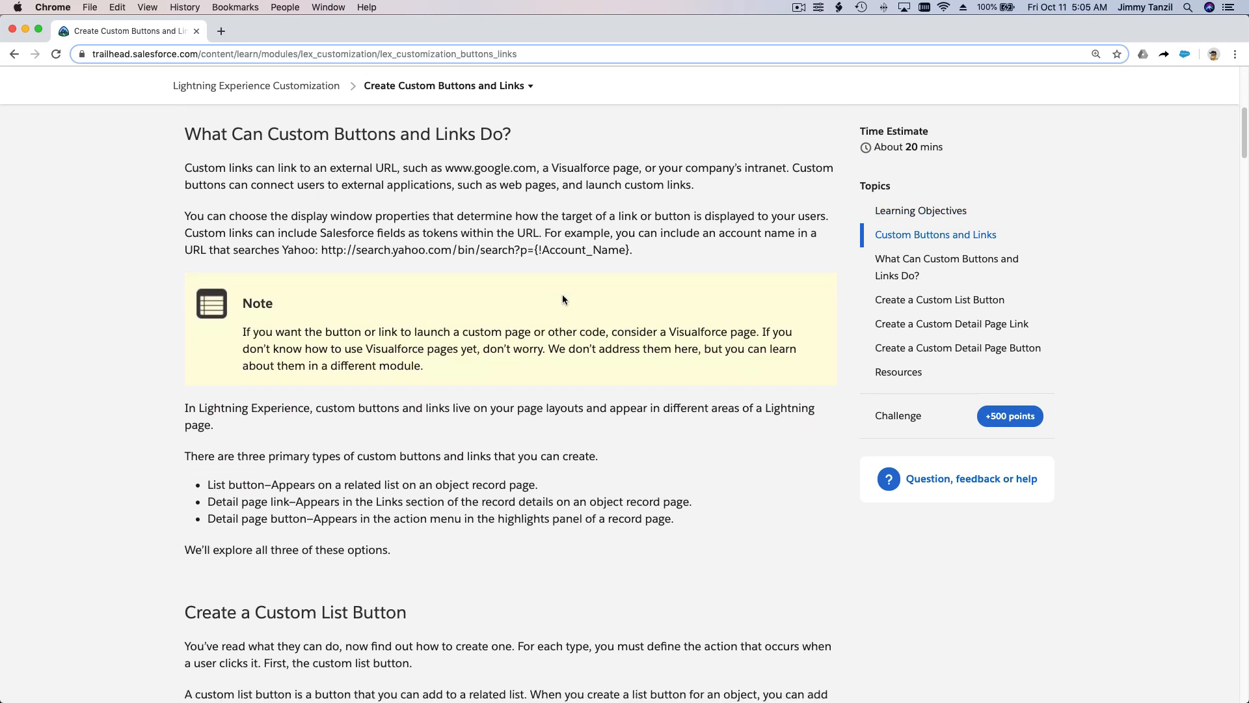
pyautogui.scroll(-10, 562, 297)
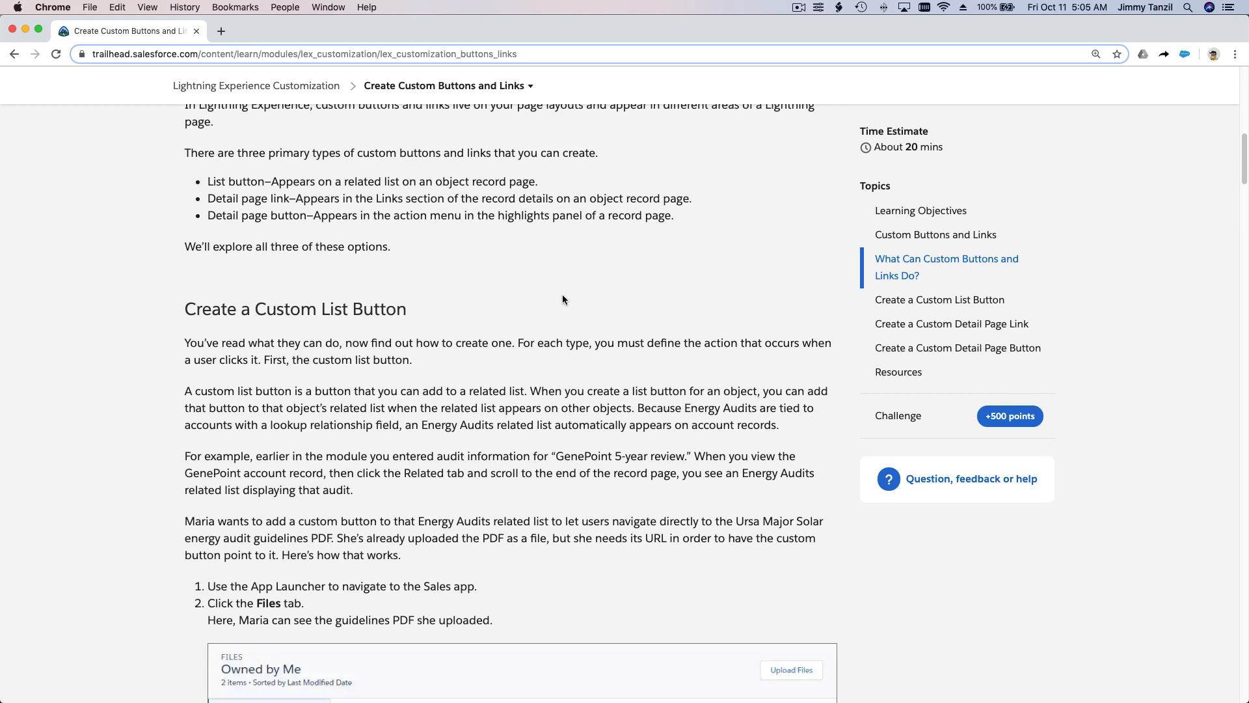
pyautogui.scroll(-1, 563, 294)
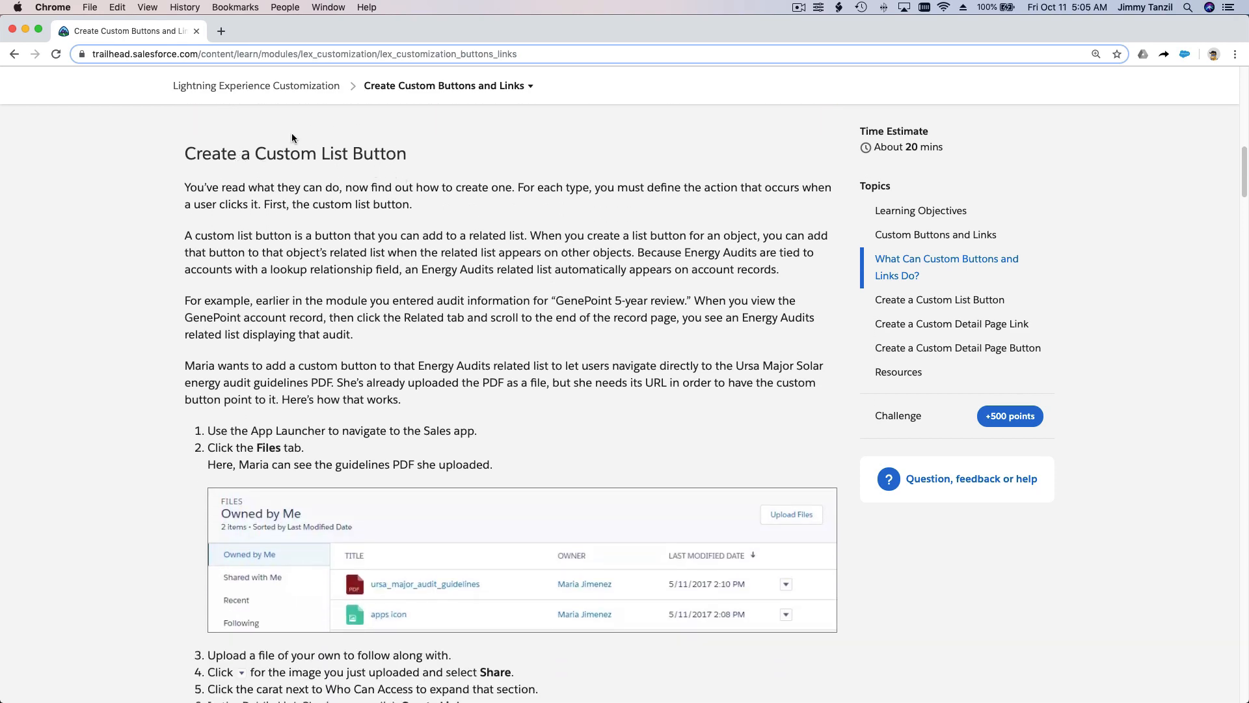
pyautogui.scroll(-17, 382, 167)
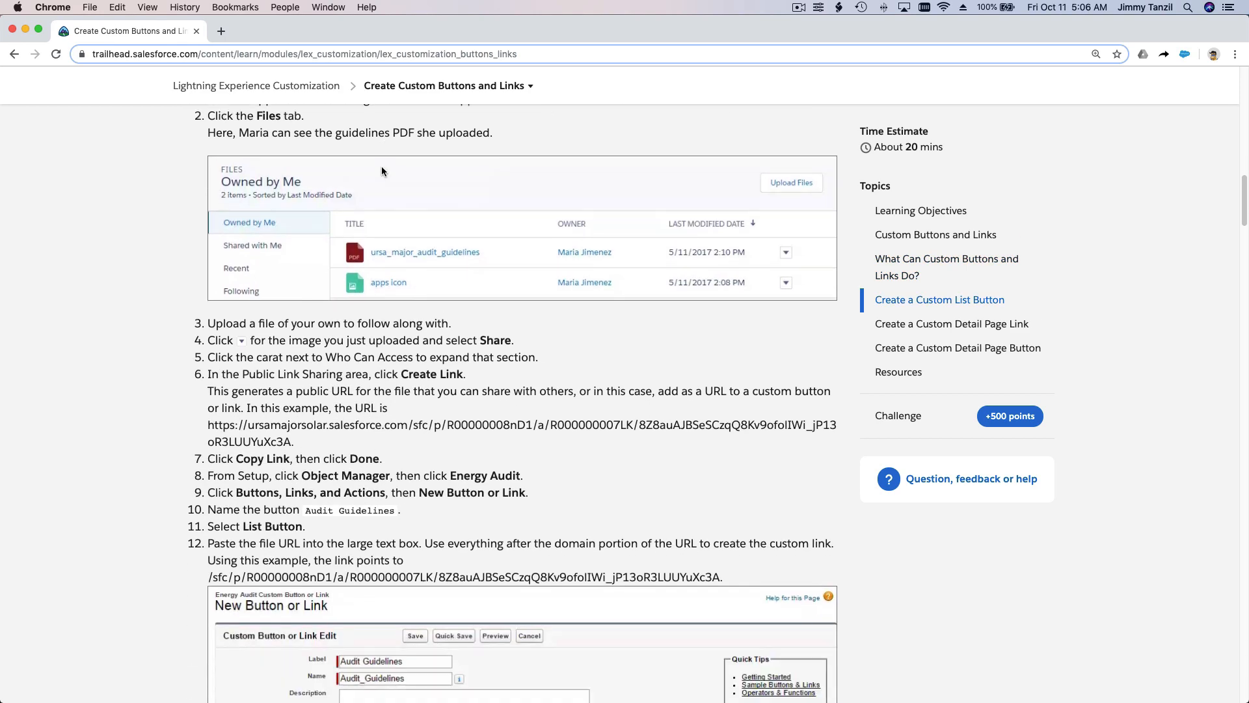
pyautogui.scroll(-20, 381, 167)
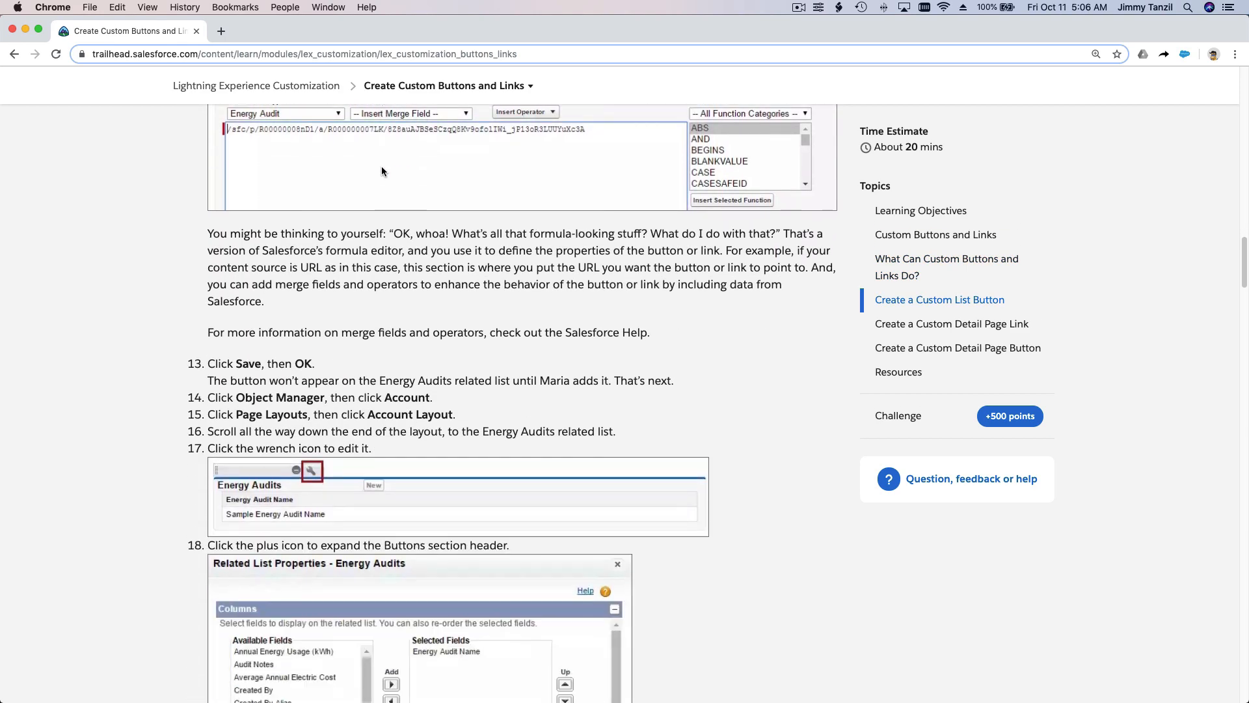
pyautogui.scroll(-20, 381, 167)
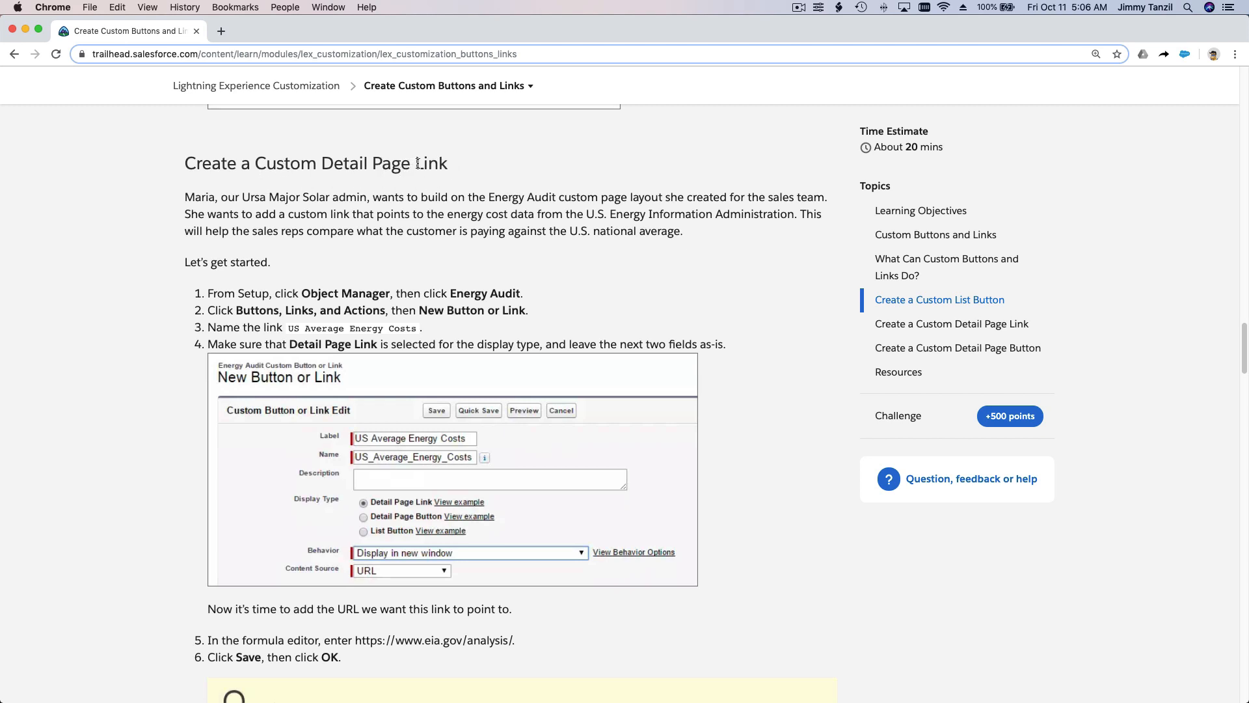
# Step: Read the unit's instructions for creating a custom detail page link and a custom detail page button
pyautogui.moveTo(415, 164); pyautogui.dragTo(454, 168)
pyautogui.scroll(-10, 481, 169)
pyautogui.scroll(-15, 481, 170)
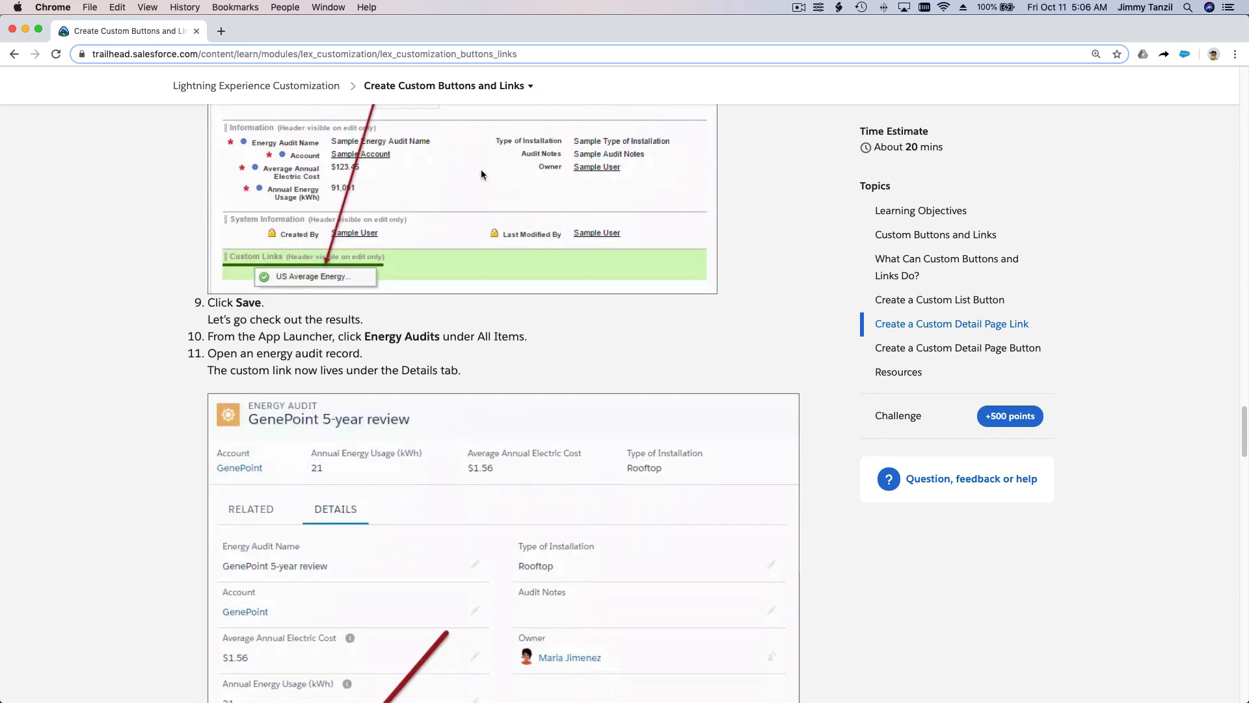
pyautogui.scroll(-1, 482, 171)
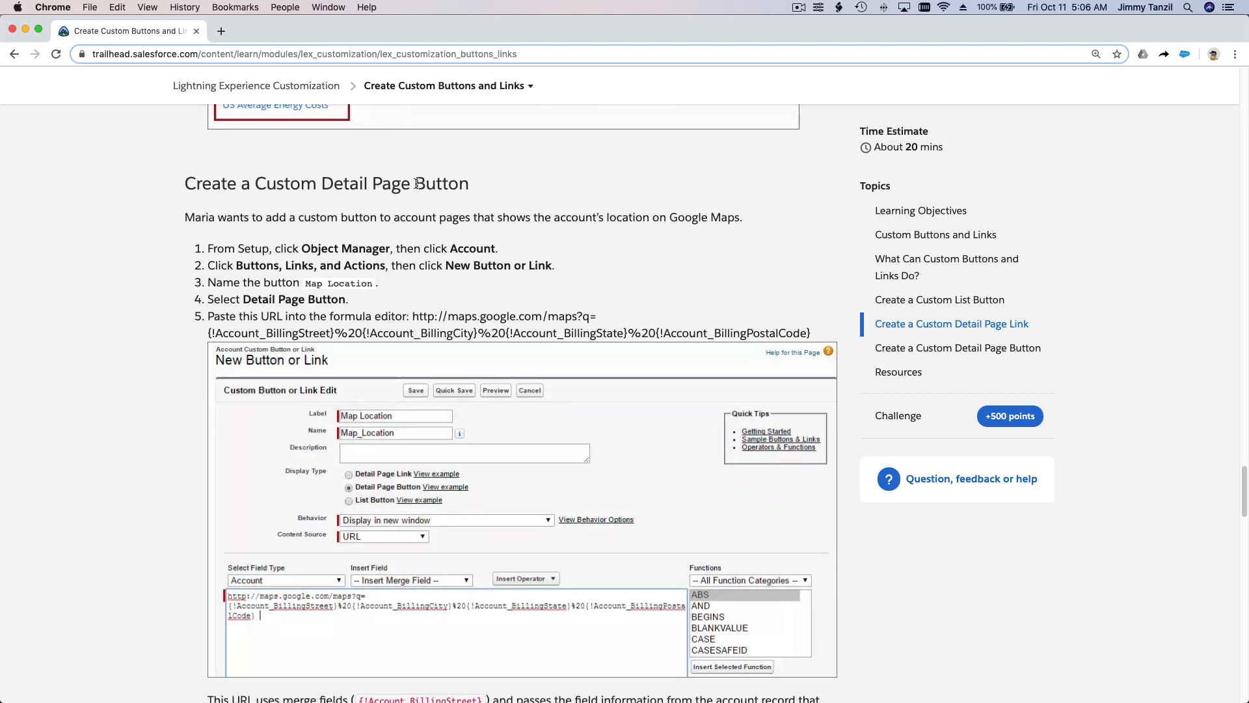
pyautogui.moveTo(417, 184); pyautogui.dragTo(477, 183)
pyautogui.click(509, 187)
pyautogui.scroll(-3, 509, 187)
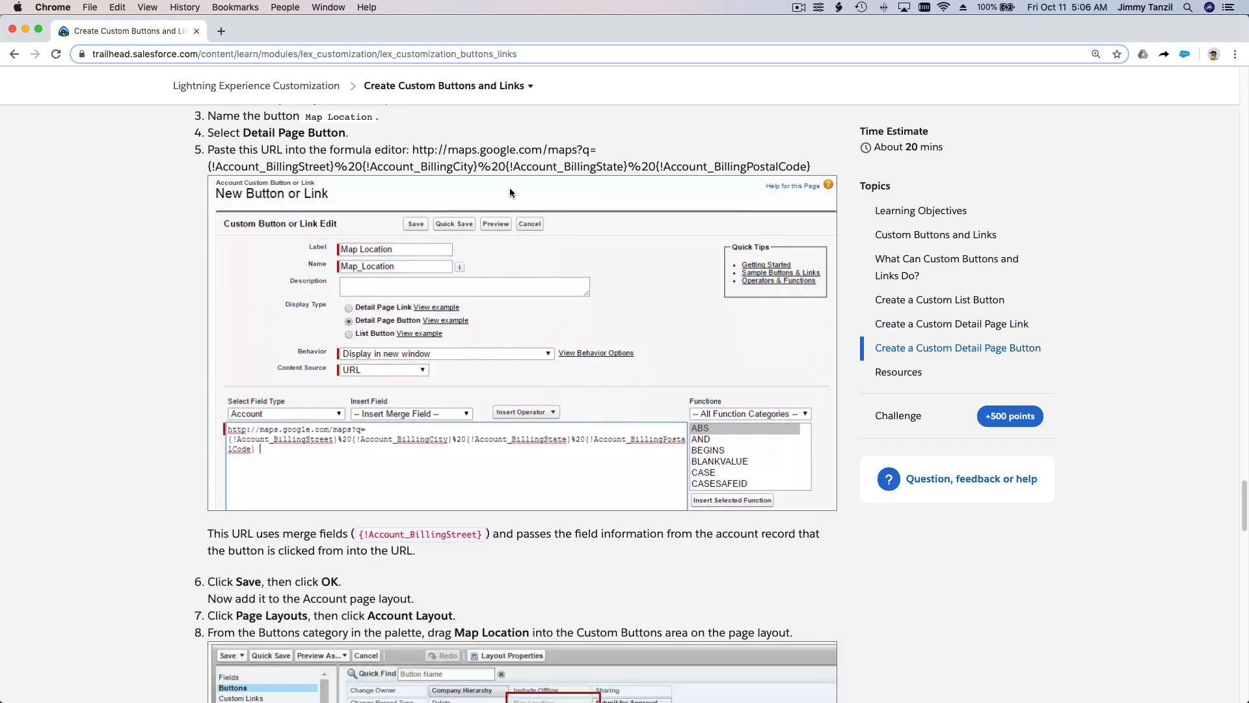
pyautogui.scroll(-10, 509, 187)
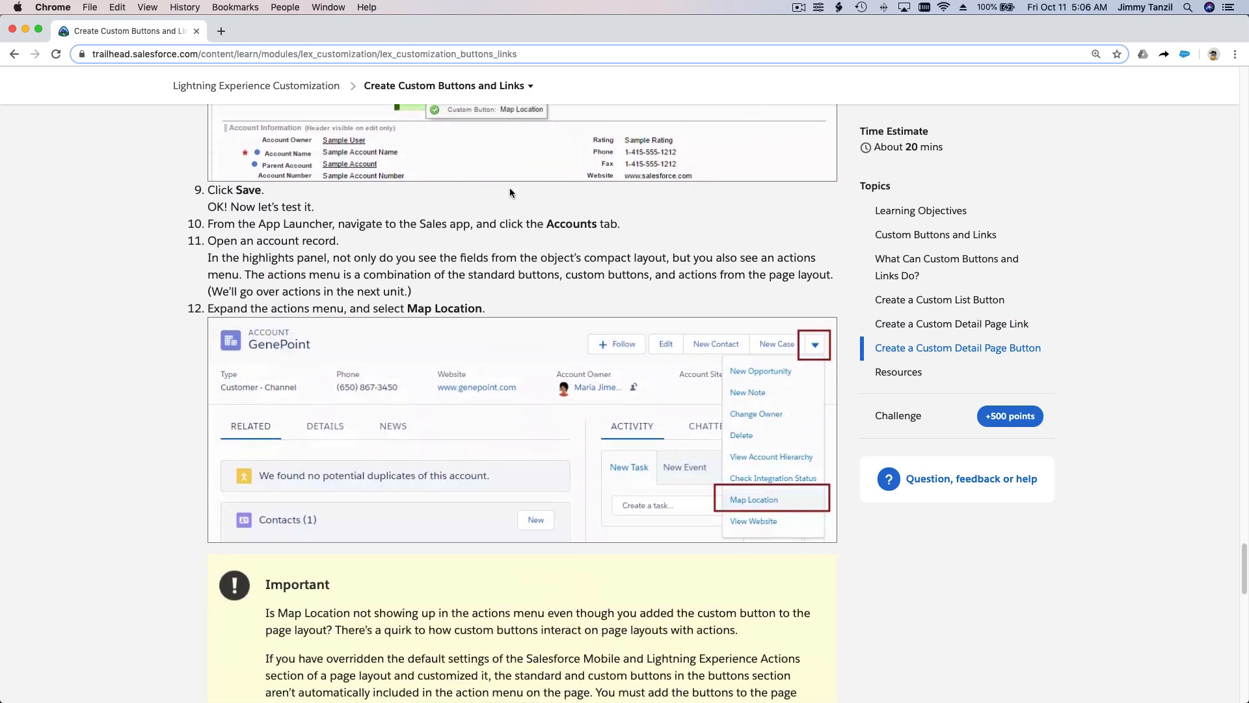
pyautogui.scroll(-3, 511, 193)
# Step: Review the unit's sections in reverse, from the detail page button instructions back to the learning objectives
pyautogui.scroll(15, 510, 193)
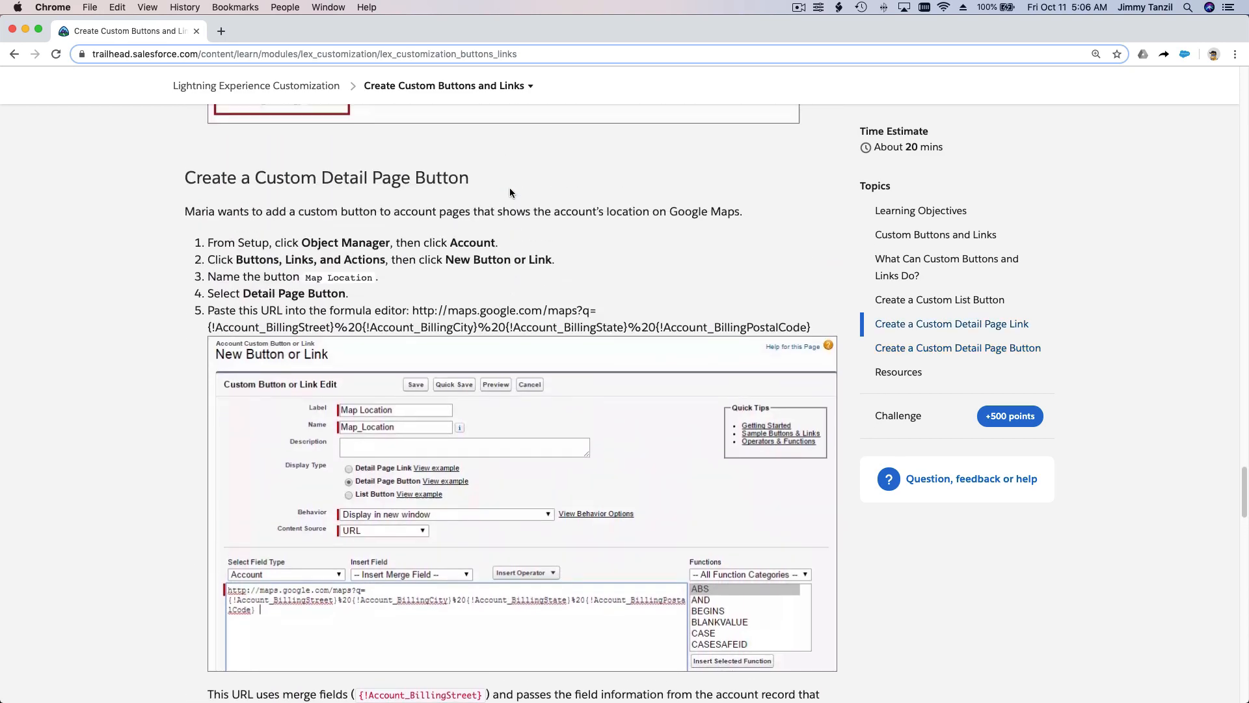
pyautogui.scroll(15, 509, 189)
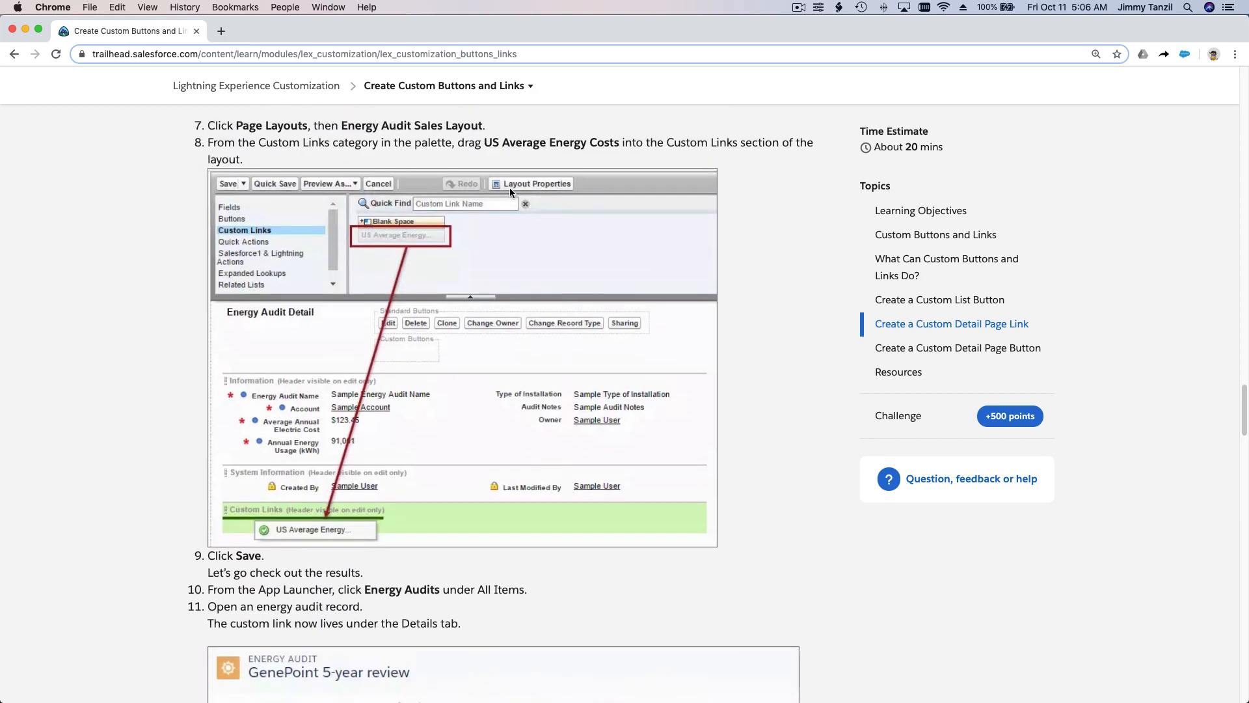
pyautogui.scroll(15, 509, 188)
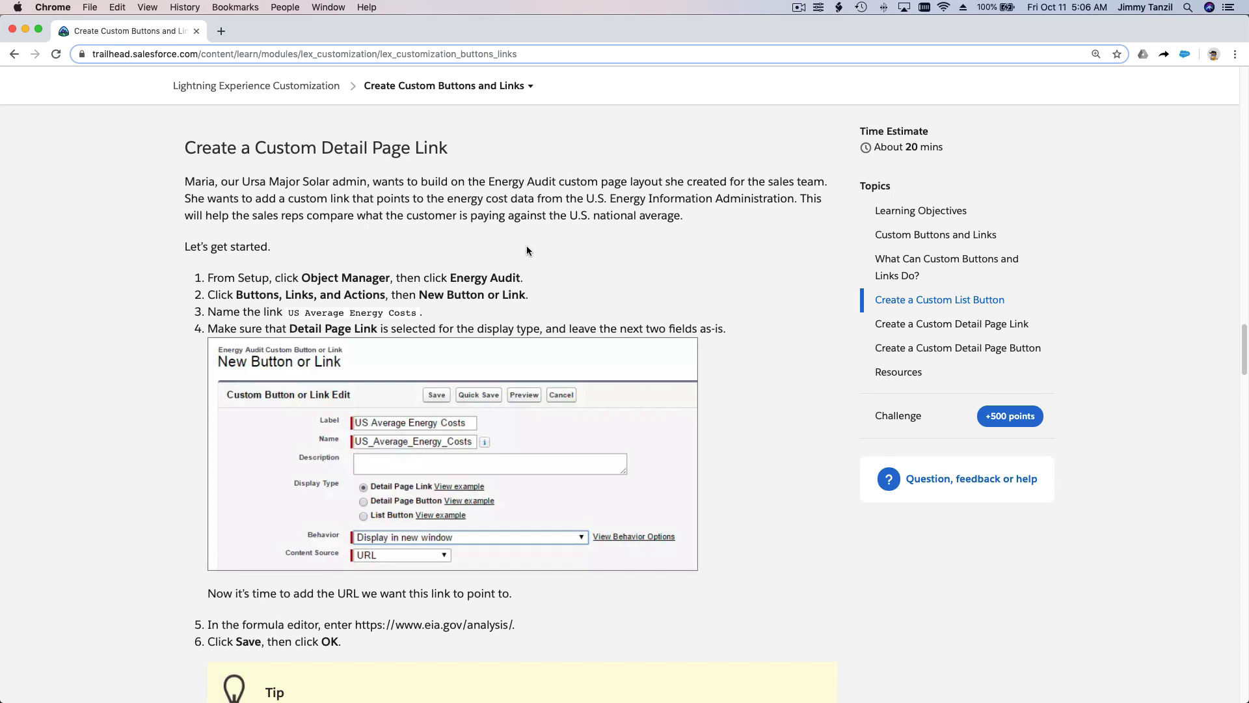
pyautogui.scroll(15, 527, 251)
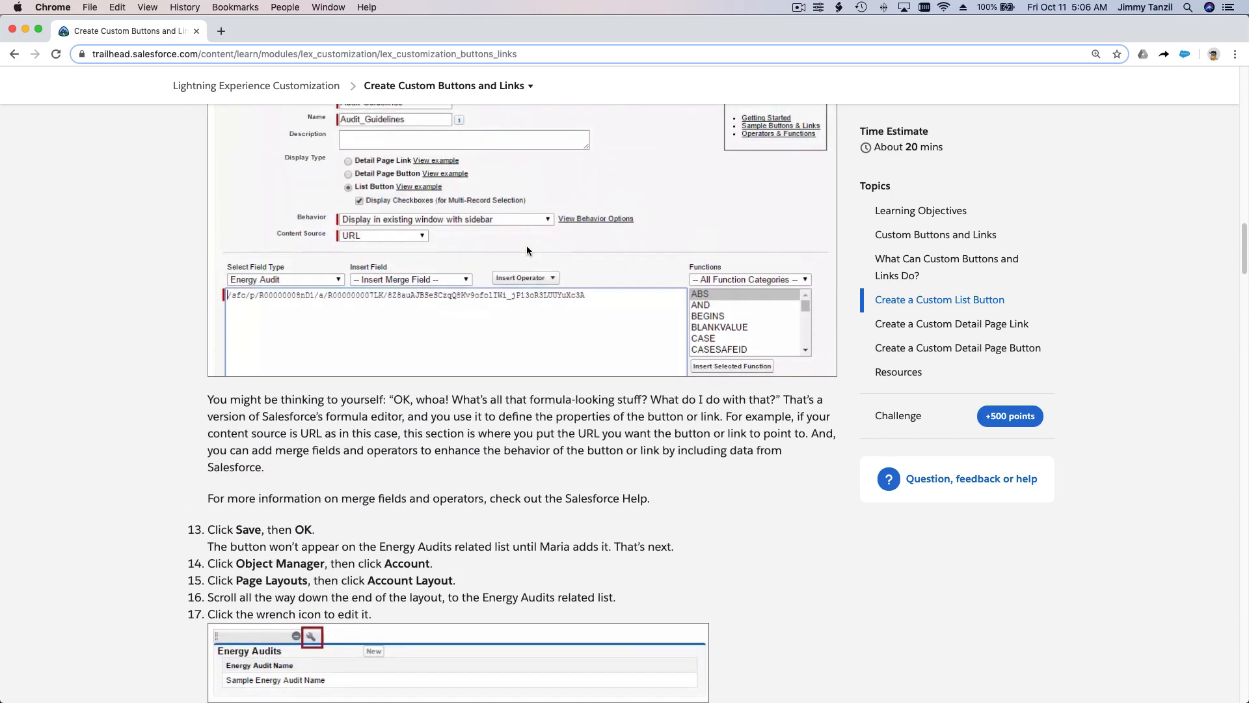
pyautogui.scroll(15, 527, 251)
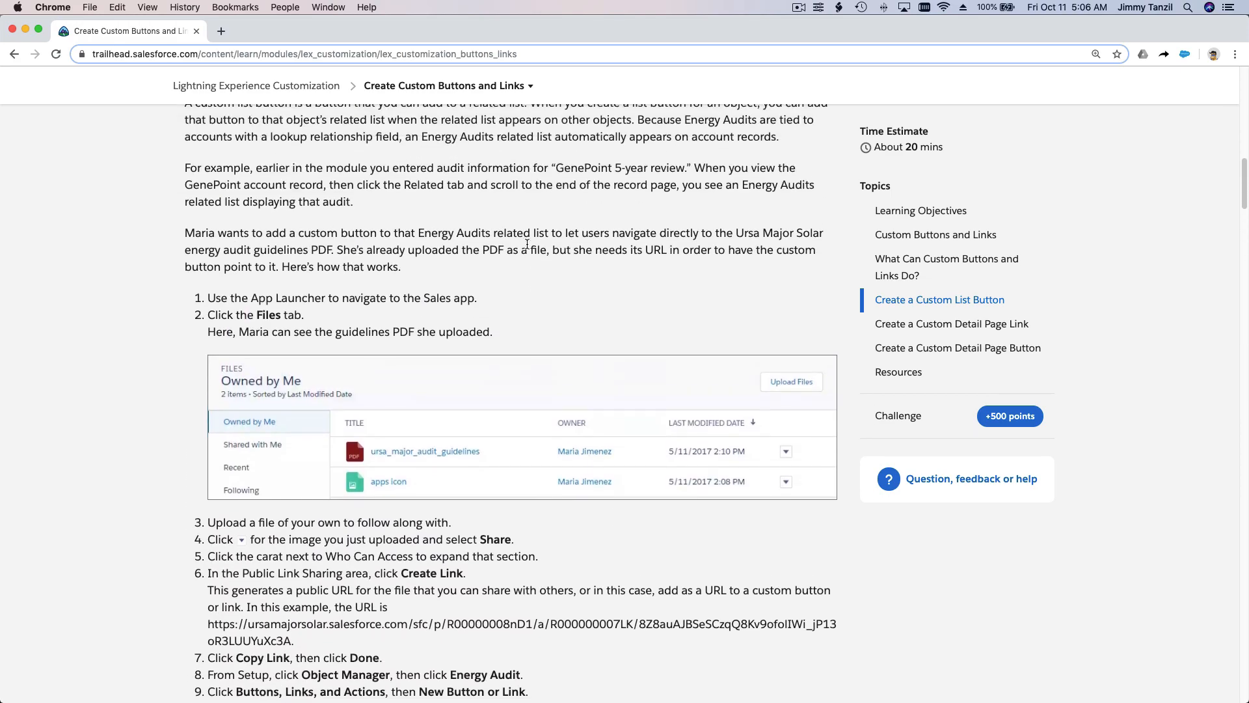
pyautogui.scroll(15, 527, 244)
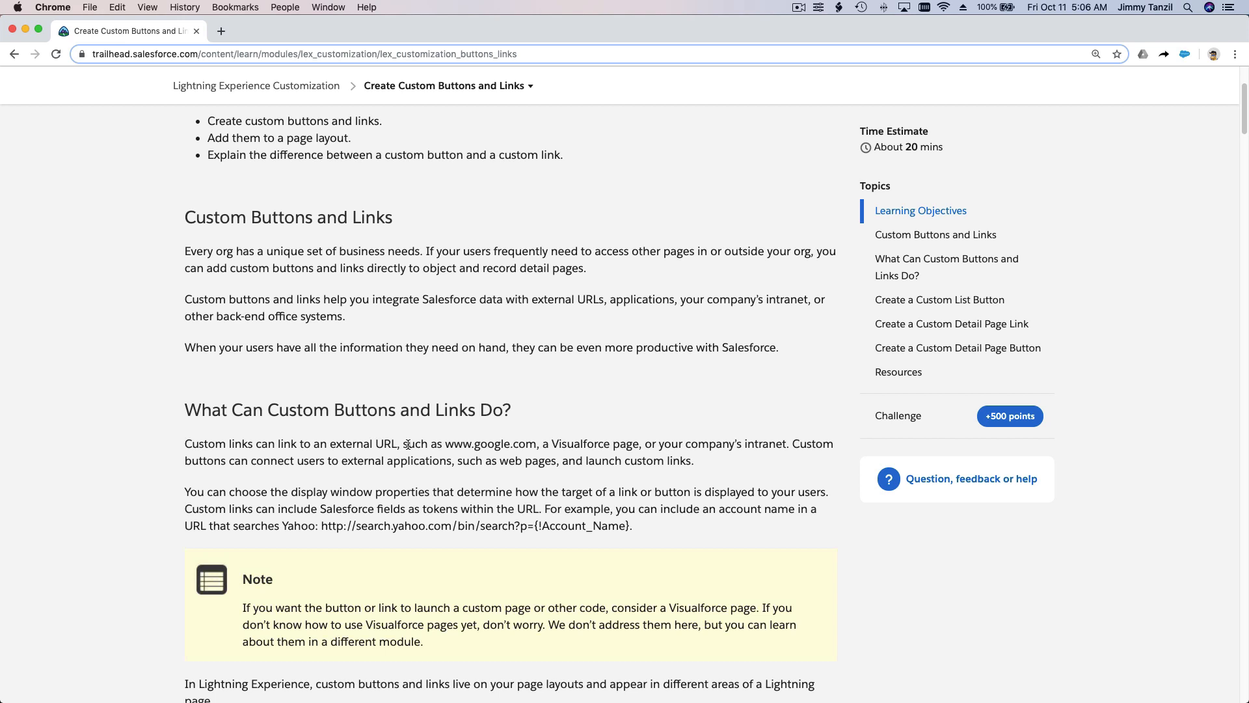
pyautogui.scroll(3, 494, 388)
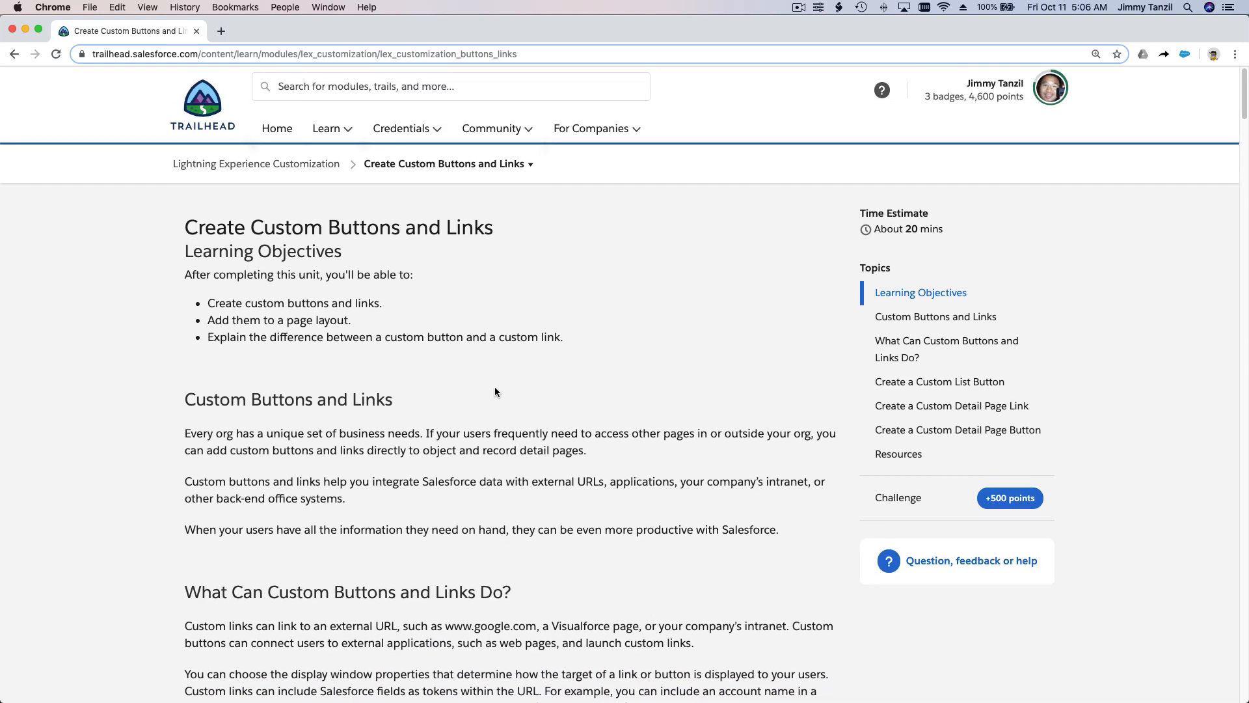
pyautogui.scroll(-3, 494, 388)
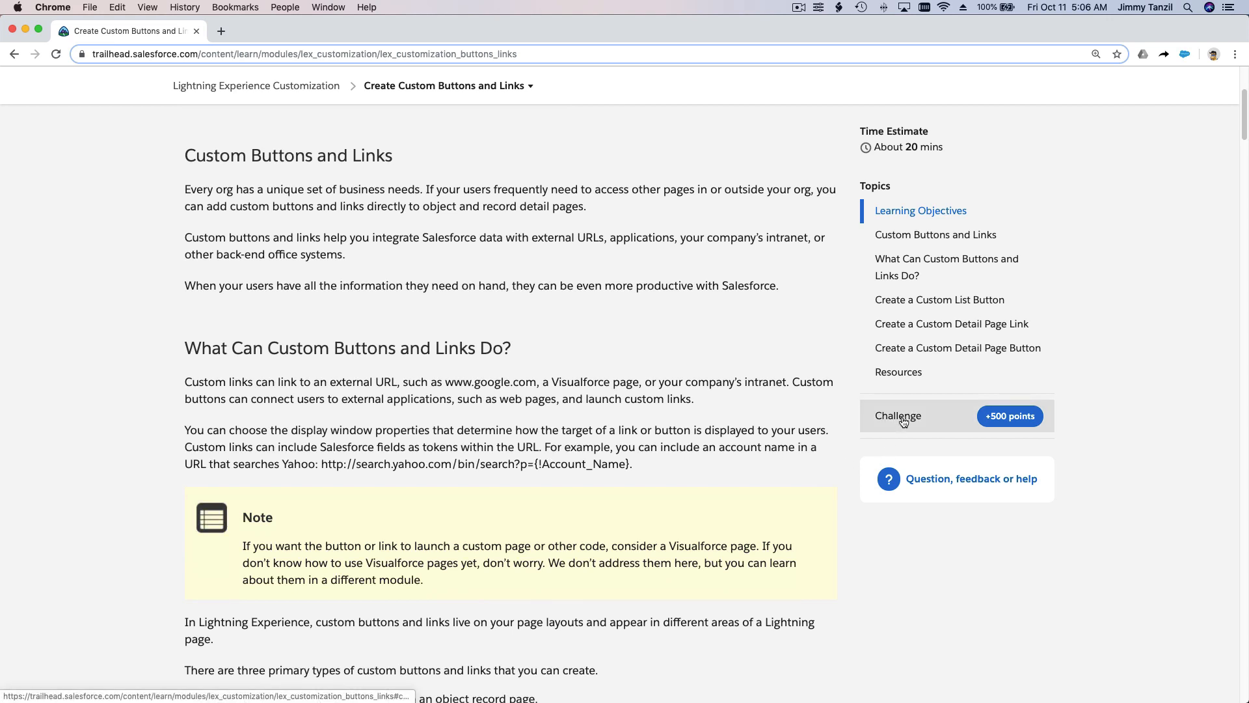
pyautogui.scroll(3, 439, 389)
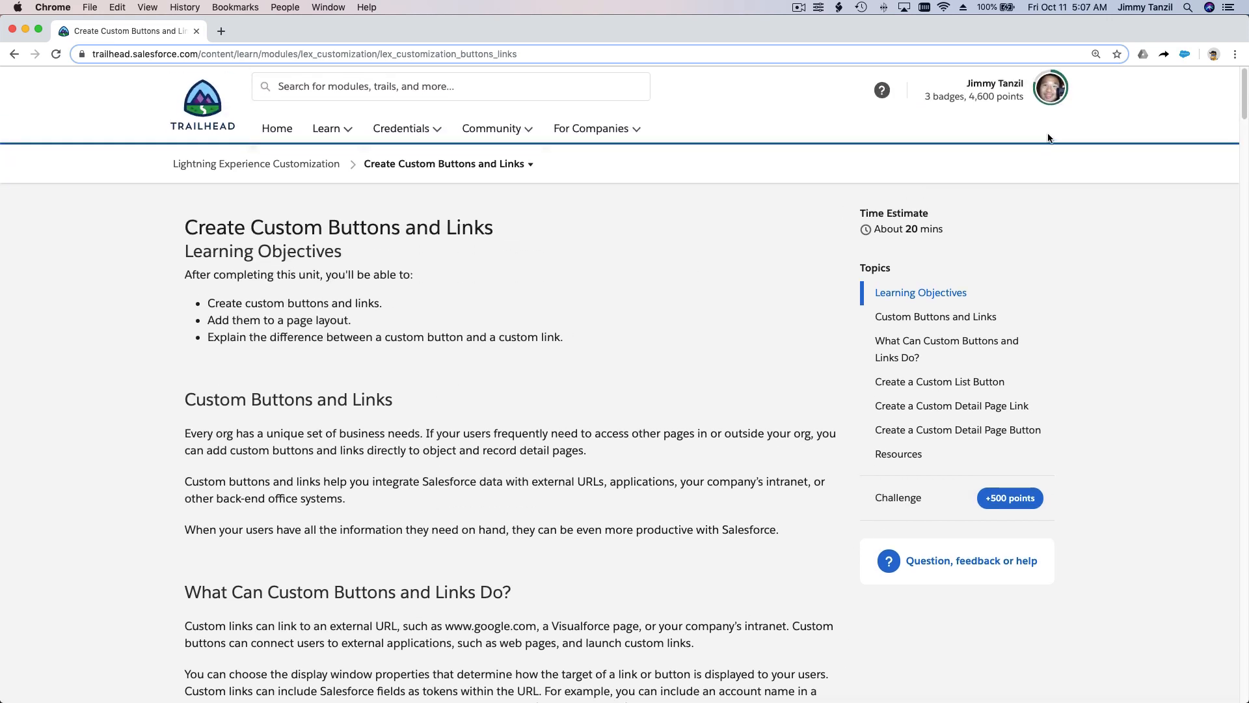
# Step: Launch My Trailhead Playground 1 from the profile's Hands-on Orgs and close the Hands-on Orgs page
pyautogui.click(1057, 95)
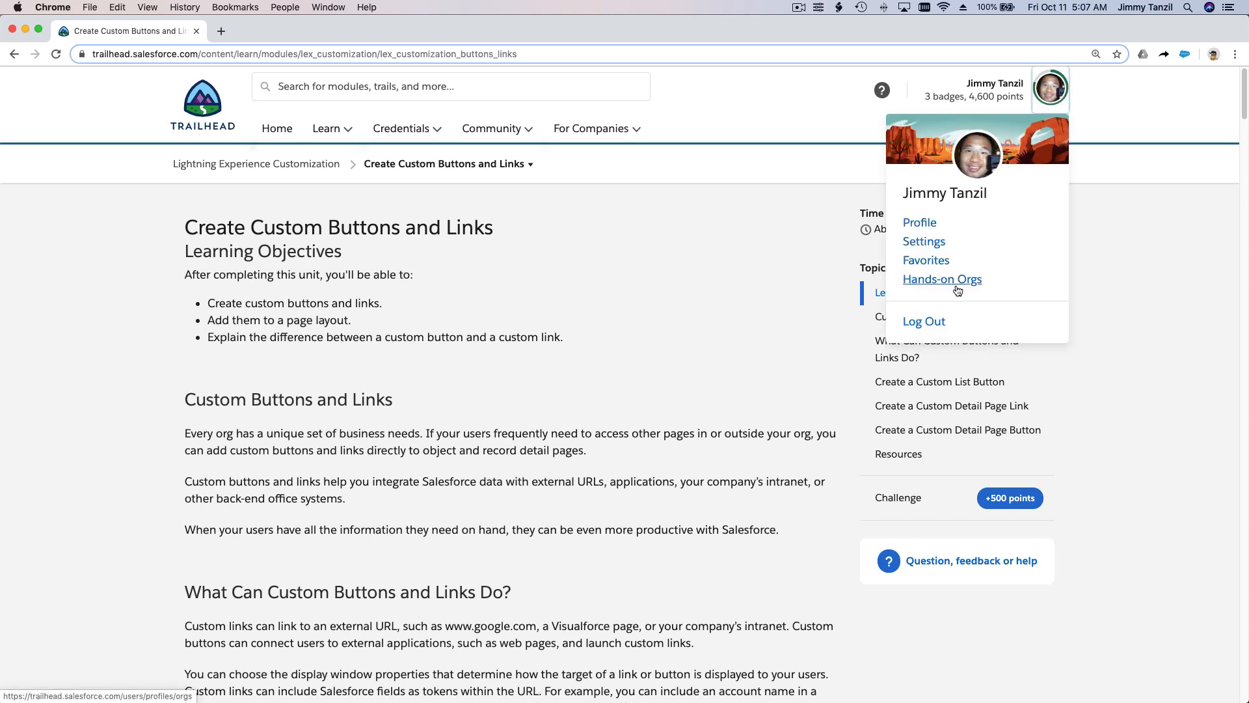
pyautogui.click(958, 290)
pyautogui.click(307, 32)
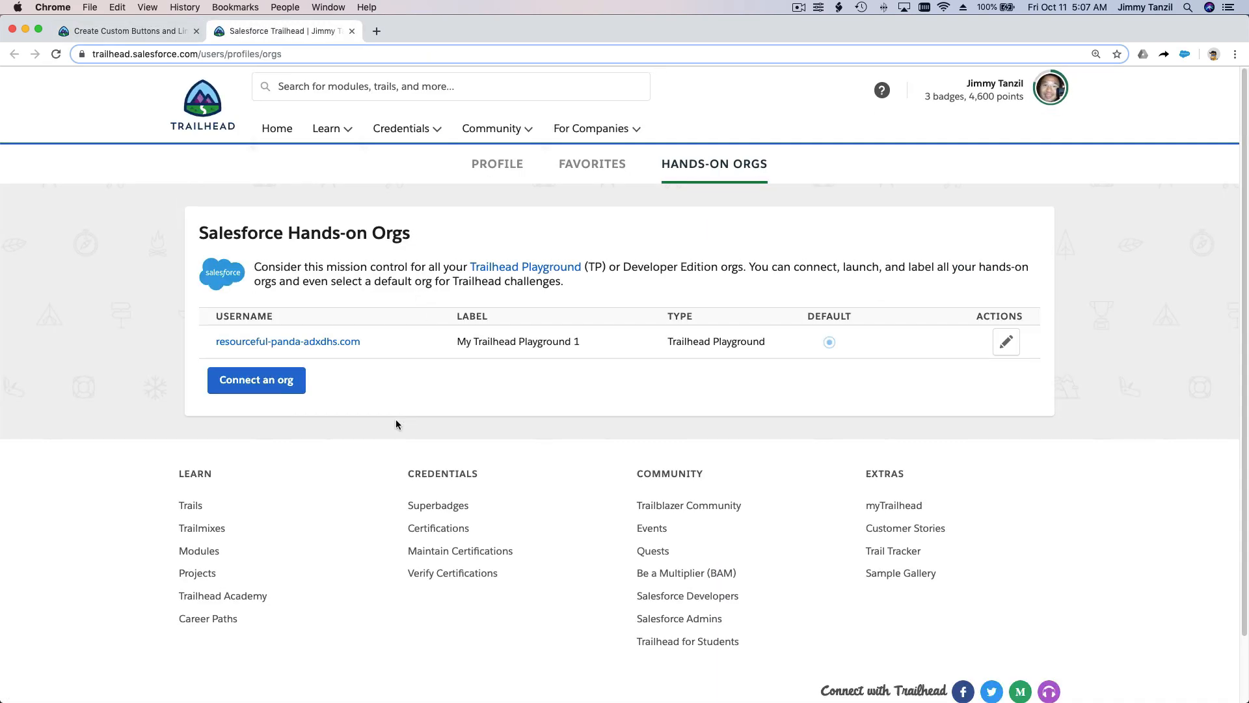
pyautogui.click(308, 344)
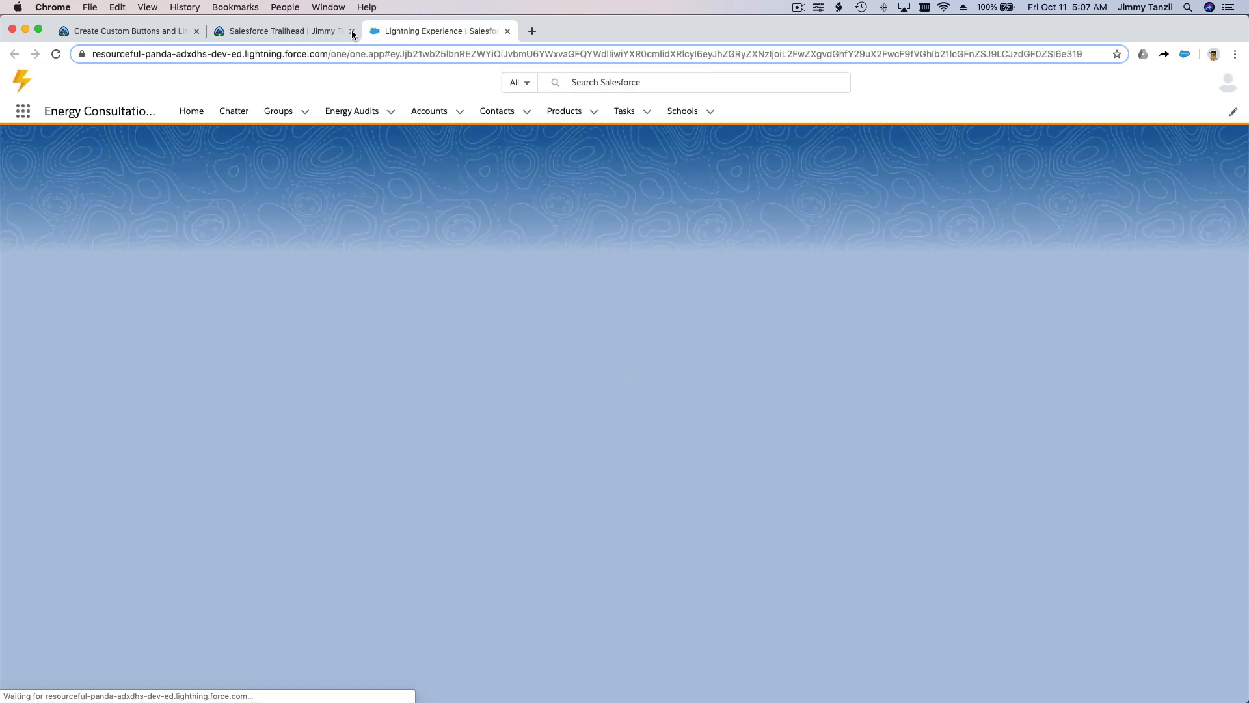
pyautogui.click(351, 31)
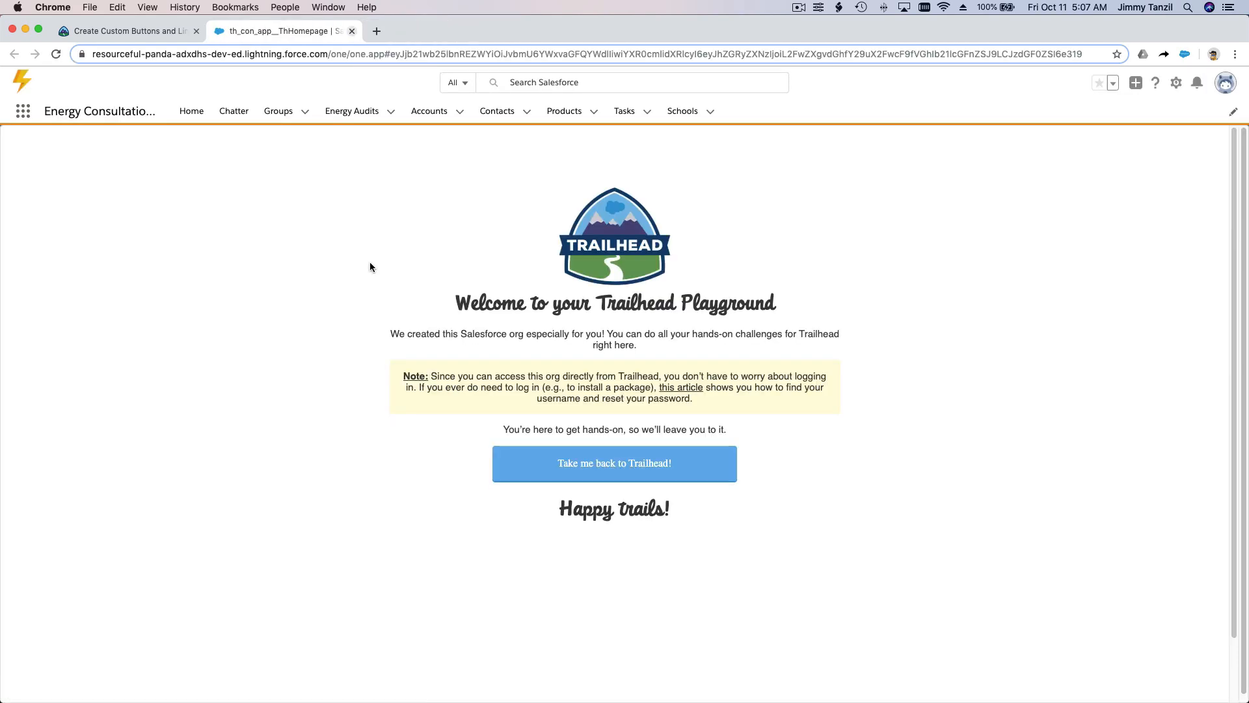
# Step: Examine the Create a Custom List Button section of the Trailhead unit alongside the playground home page
pyautogui.click(168, 30)
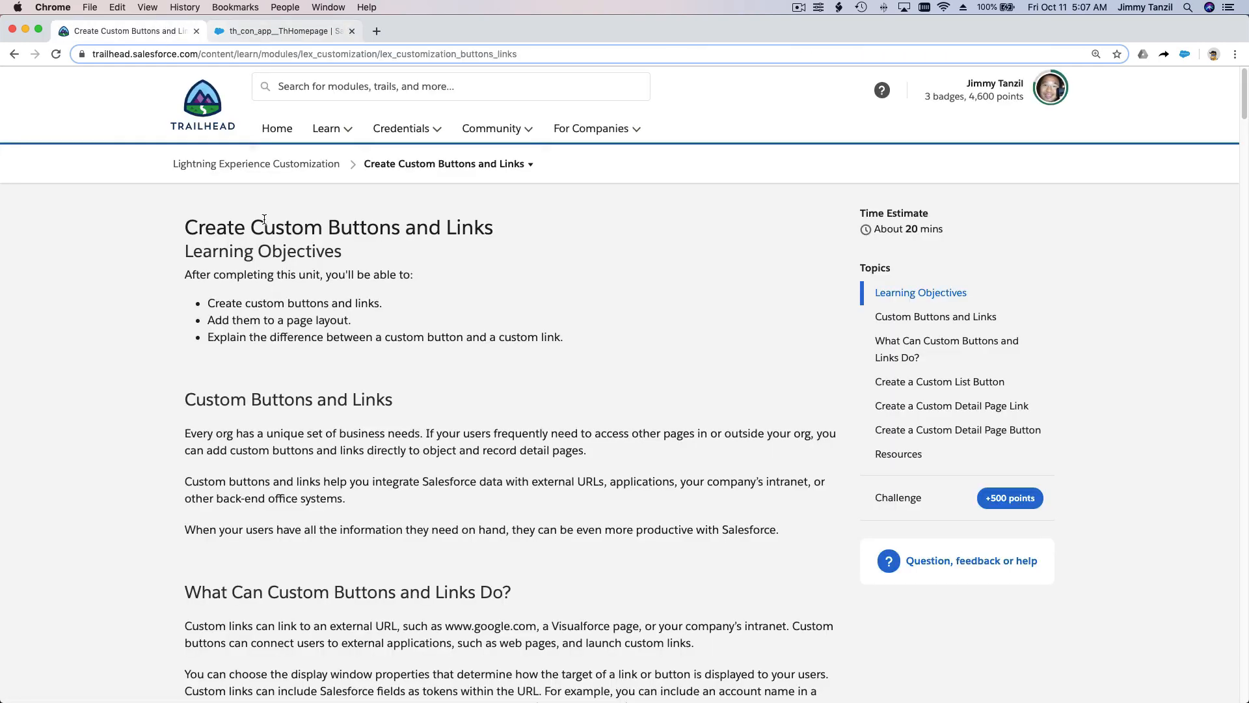
pyautogui.scroll(-15, 264, 220)
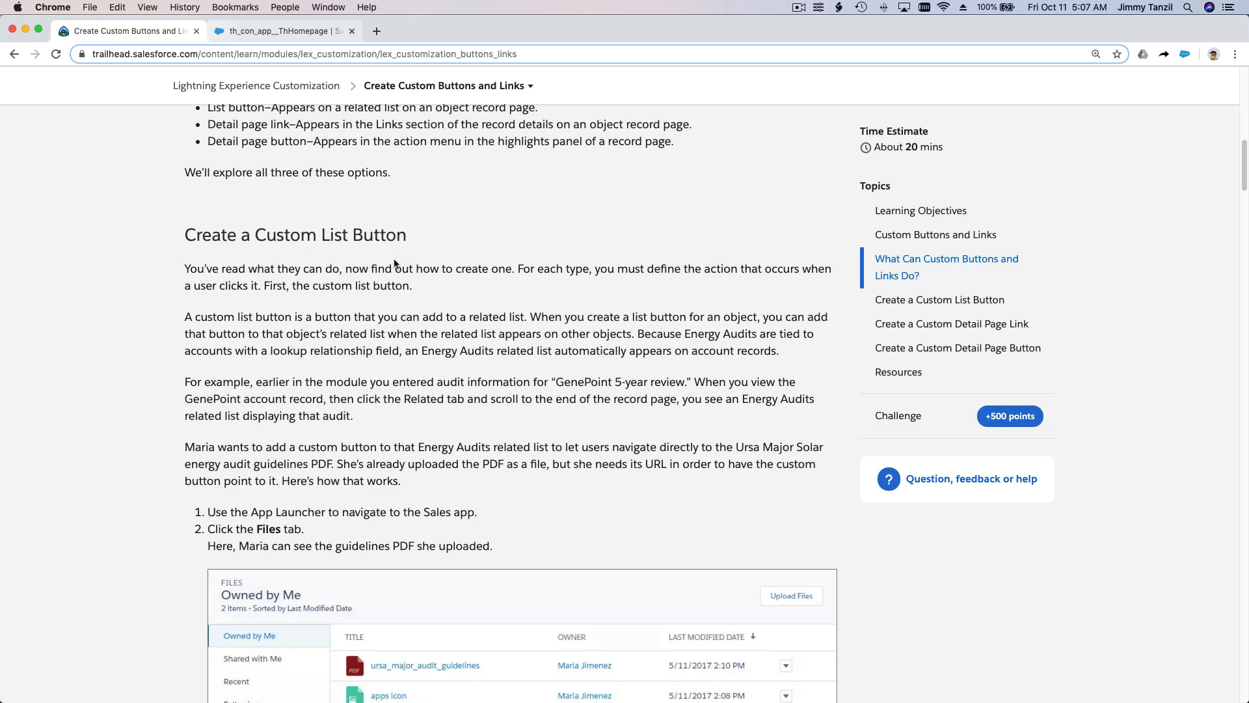
pyautogui.scroll(-3, 394, 260)
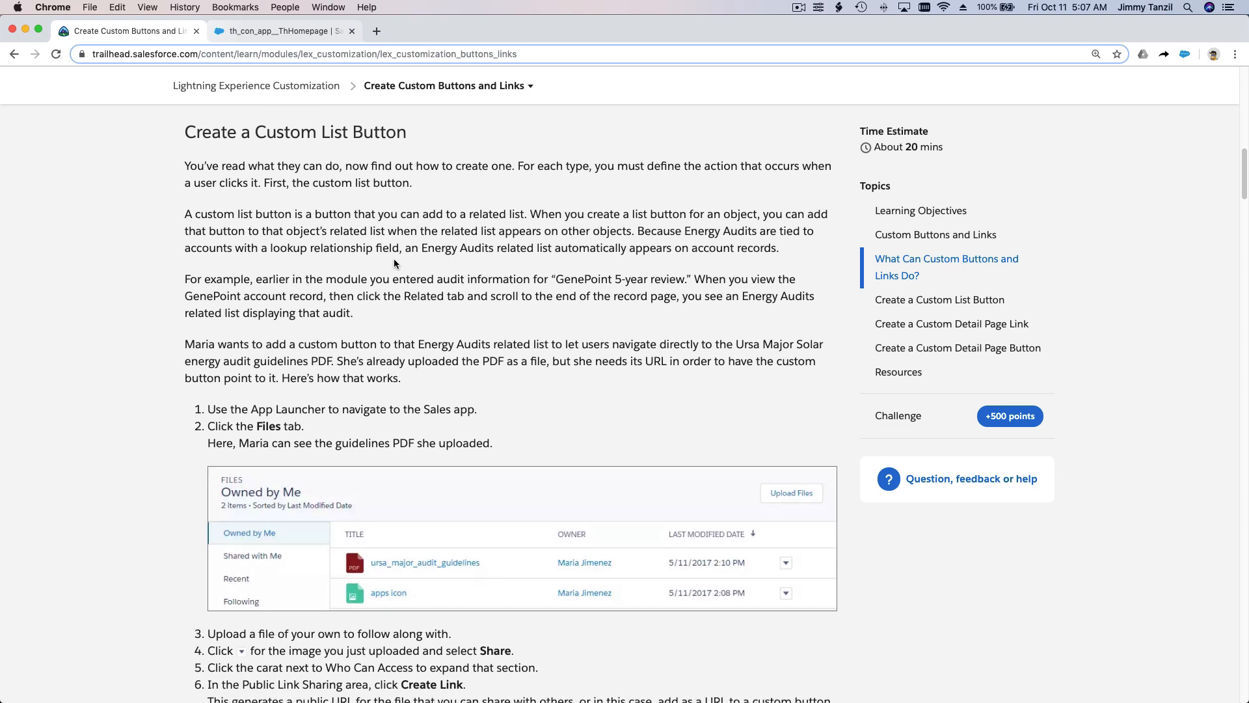
pyautogui.click(302, 30)
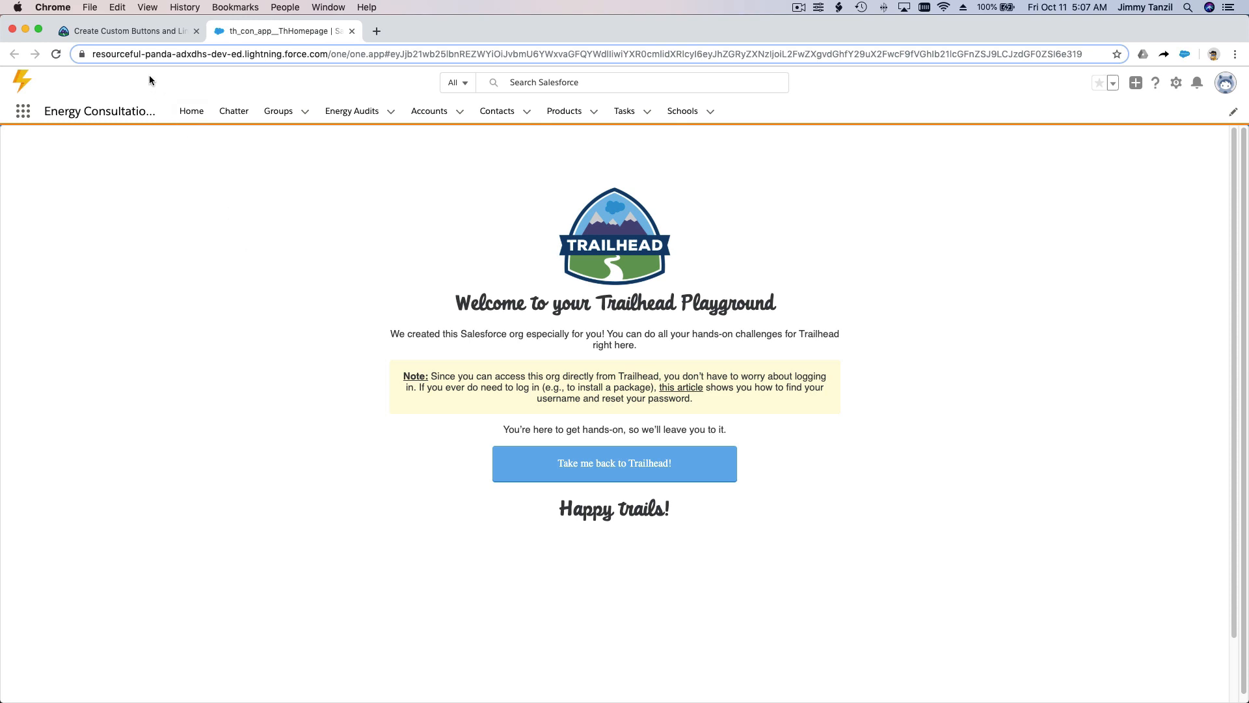
pyautogui.click(136, 33)
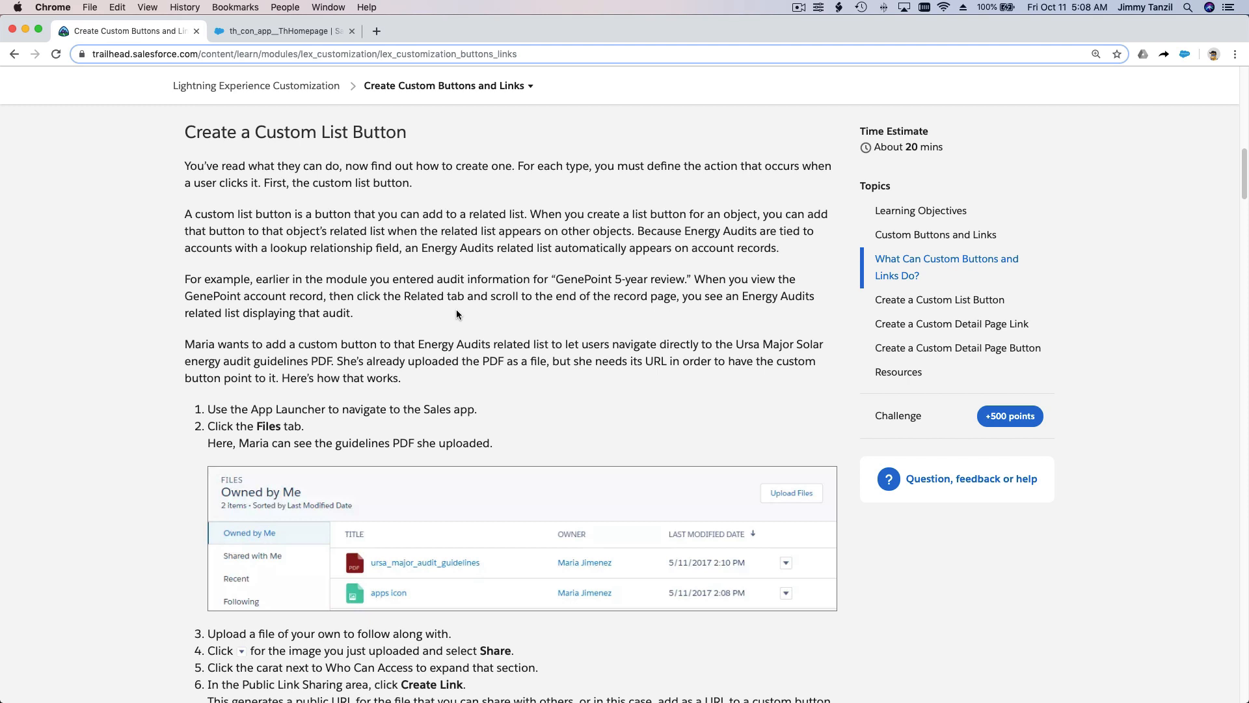
# Step: Switch to the playground, search the Object Manager in Setup for Report, and open the Student Report Card object
pyautogui.click(298, 32)
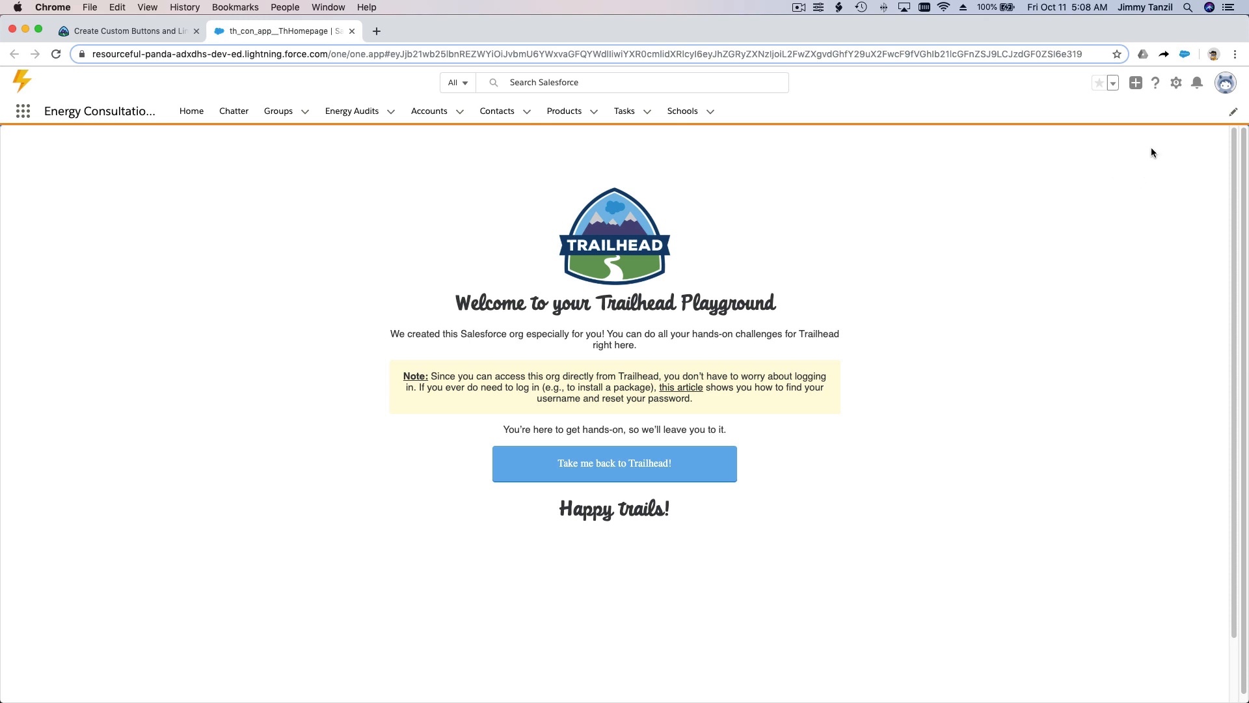
pyautogui.click(1177, 85)
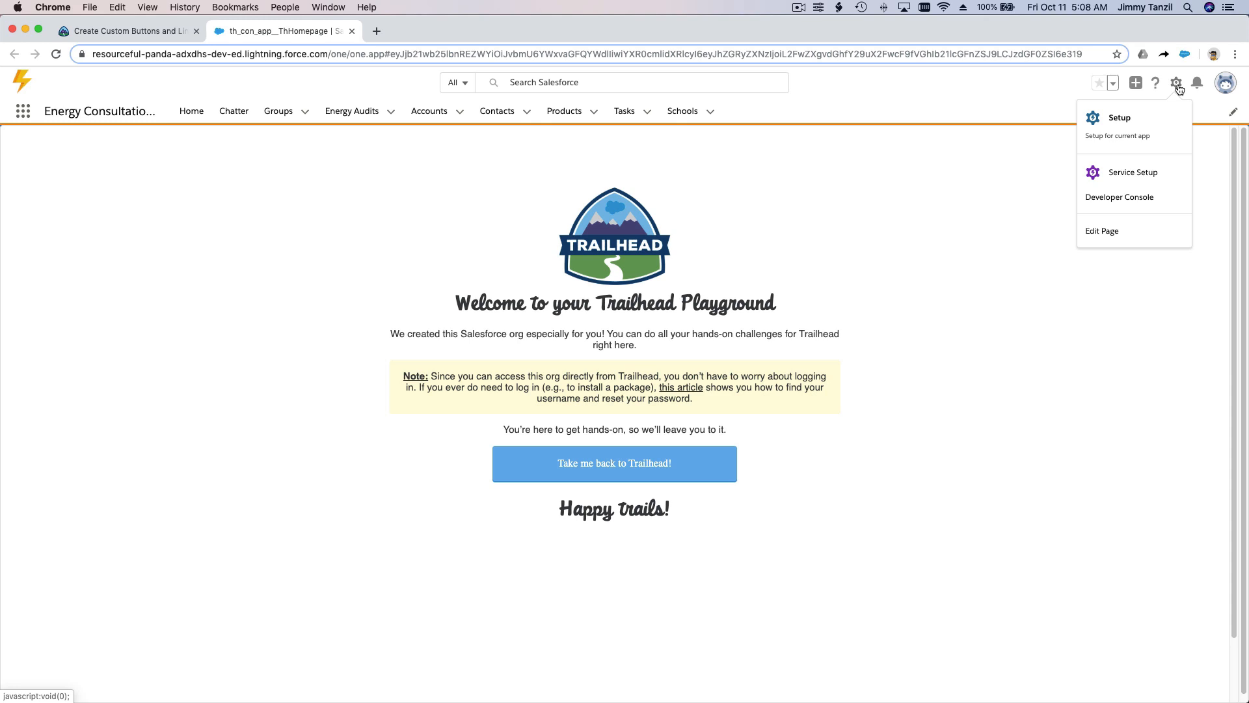
pyautogui.click(1180, 117)
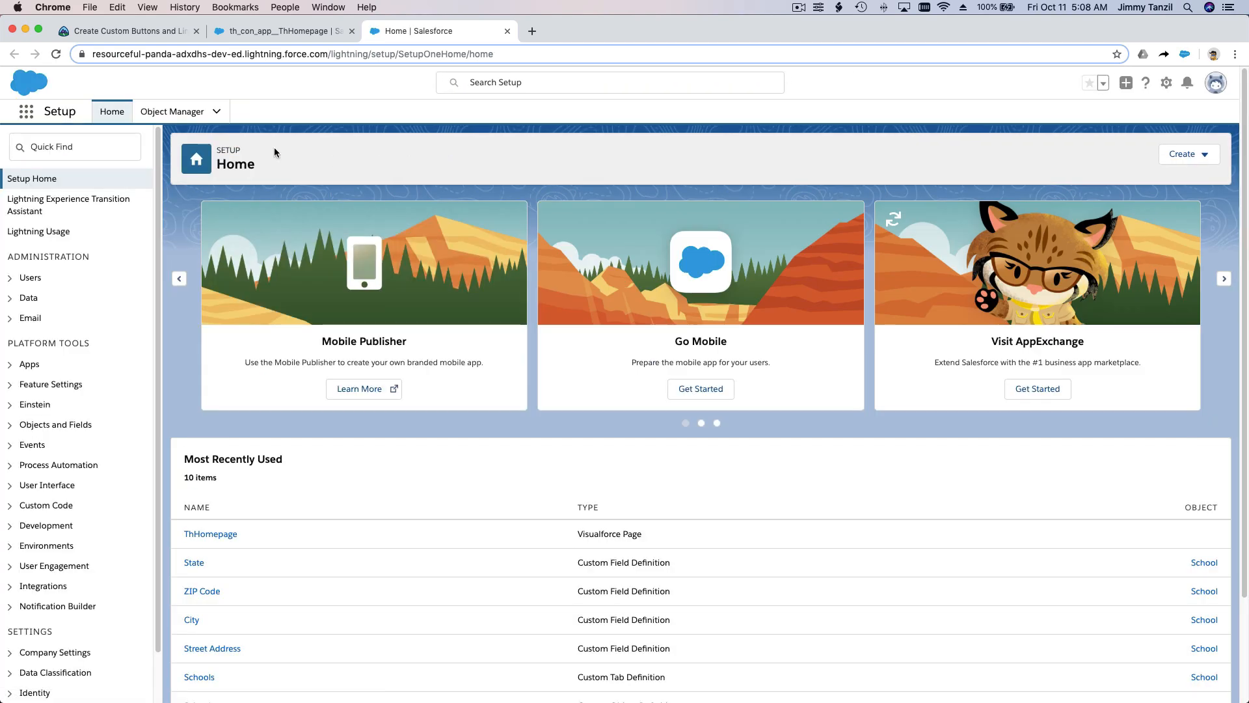
pyautogui.click(188, 117)
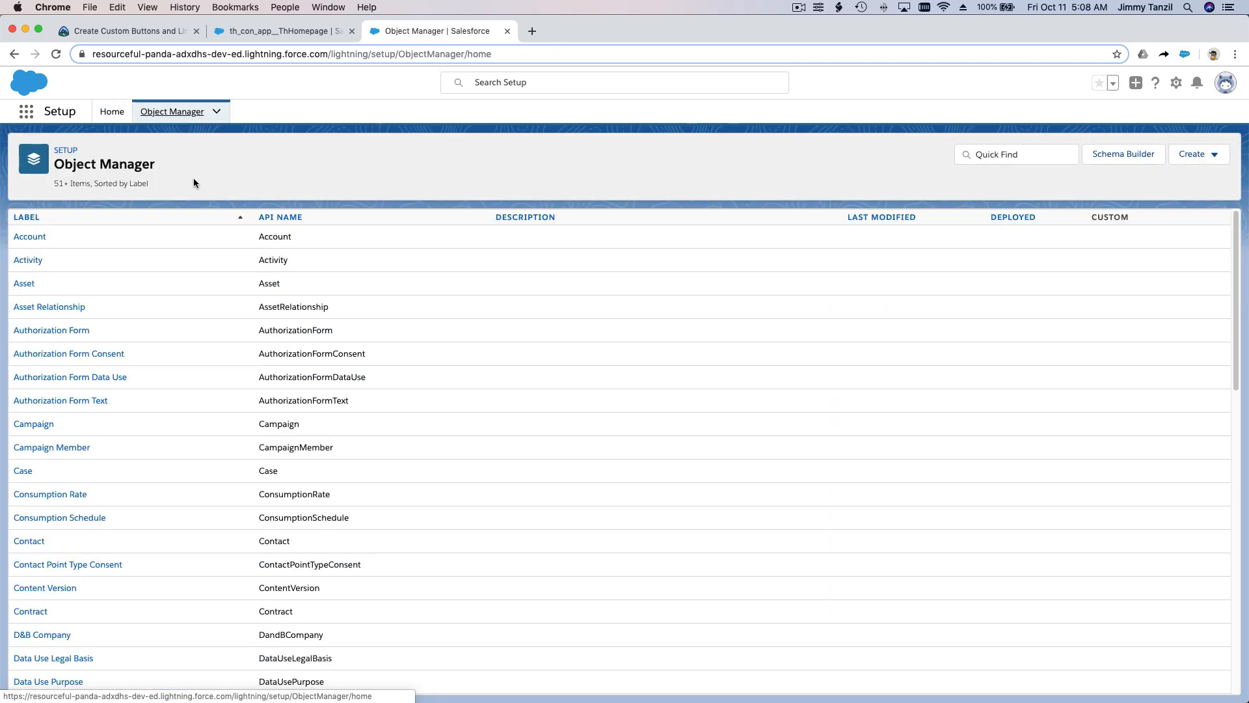
pyautogui.click(1011, 152)
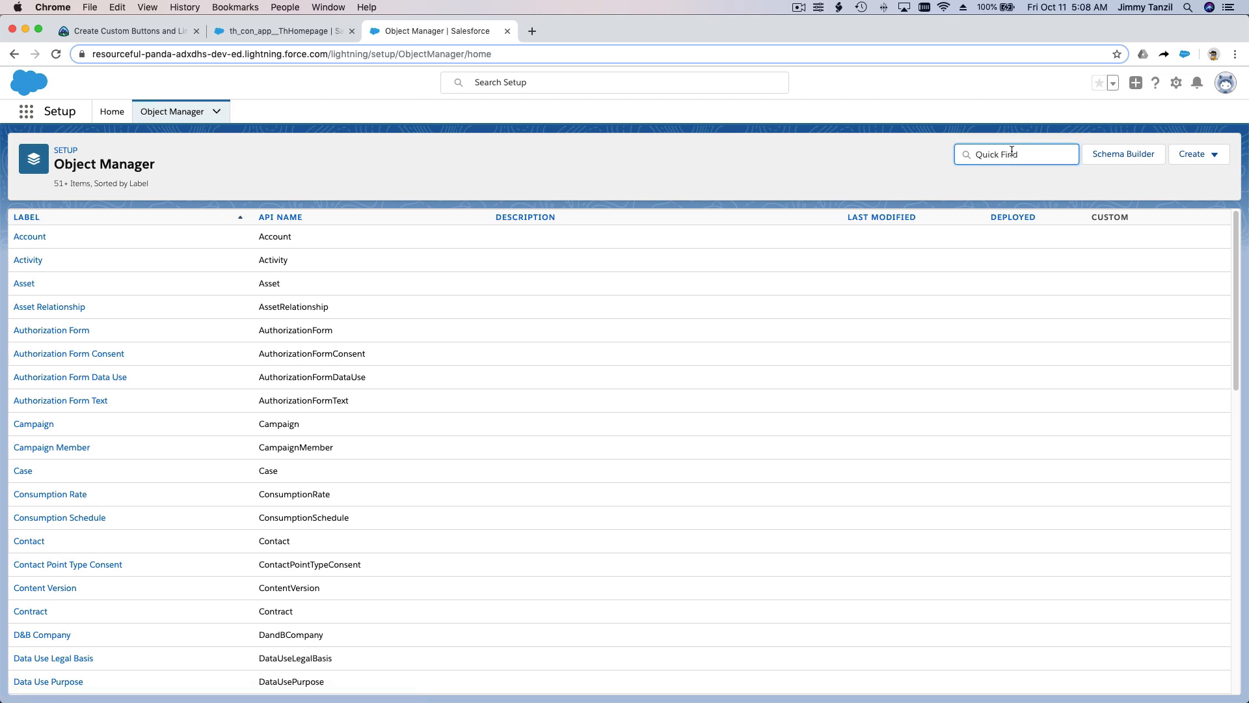
pyautogui.write('Report')
pyautogui.click(142, 302)
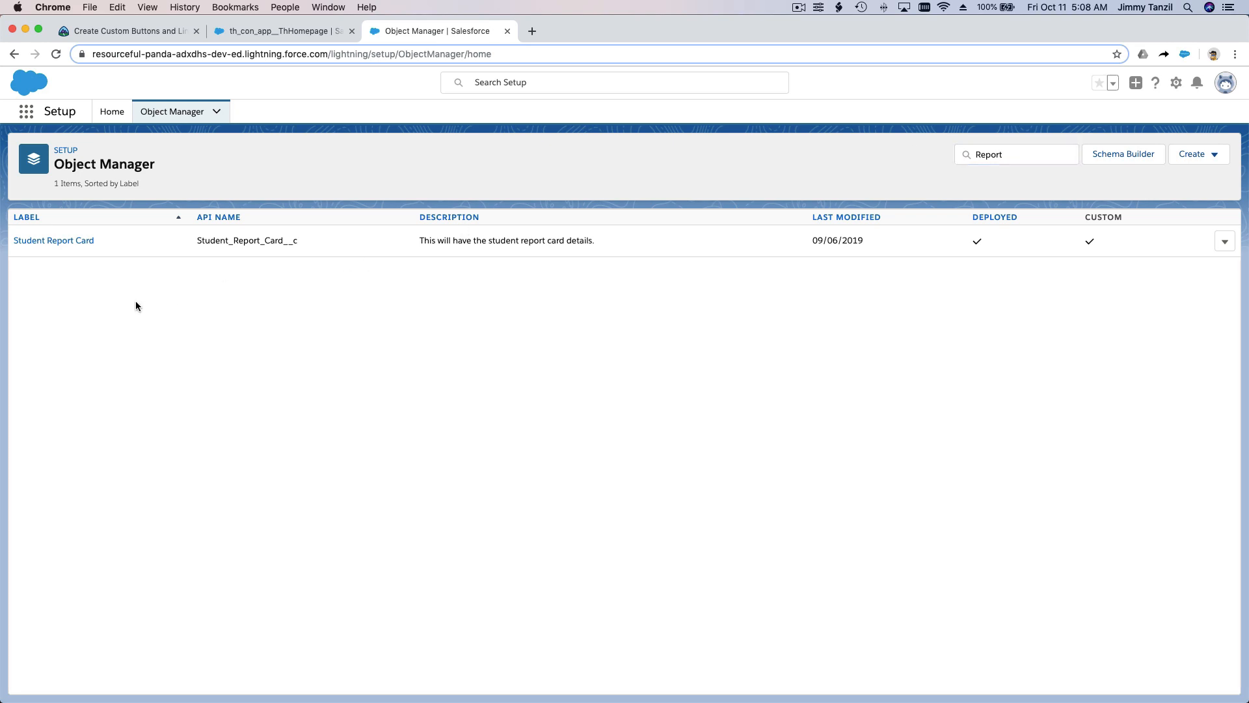
pyautogui.click(82, 241)
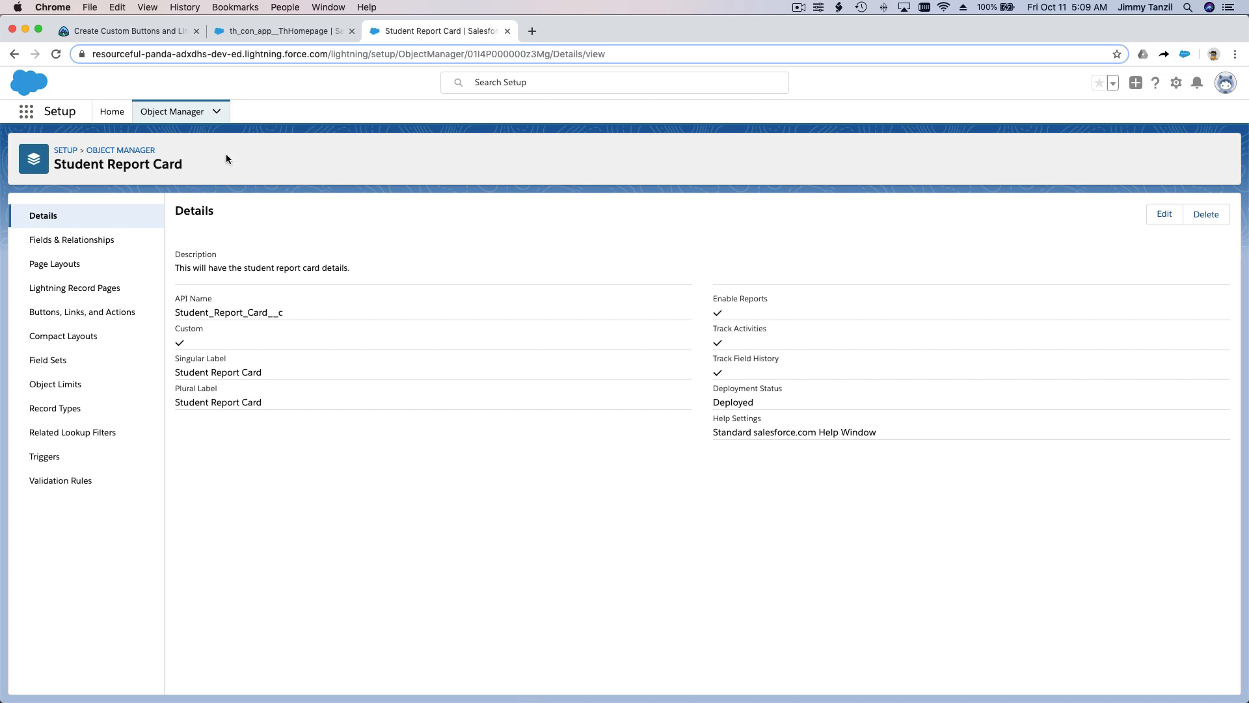
# Step: Check the custom list button instructions in the Trailhead unit, and open Files in the playground
pyautogui.click(150, 32)
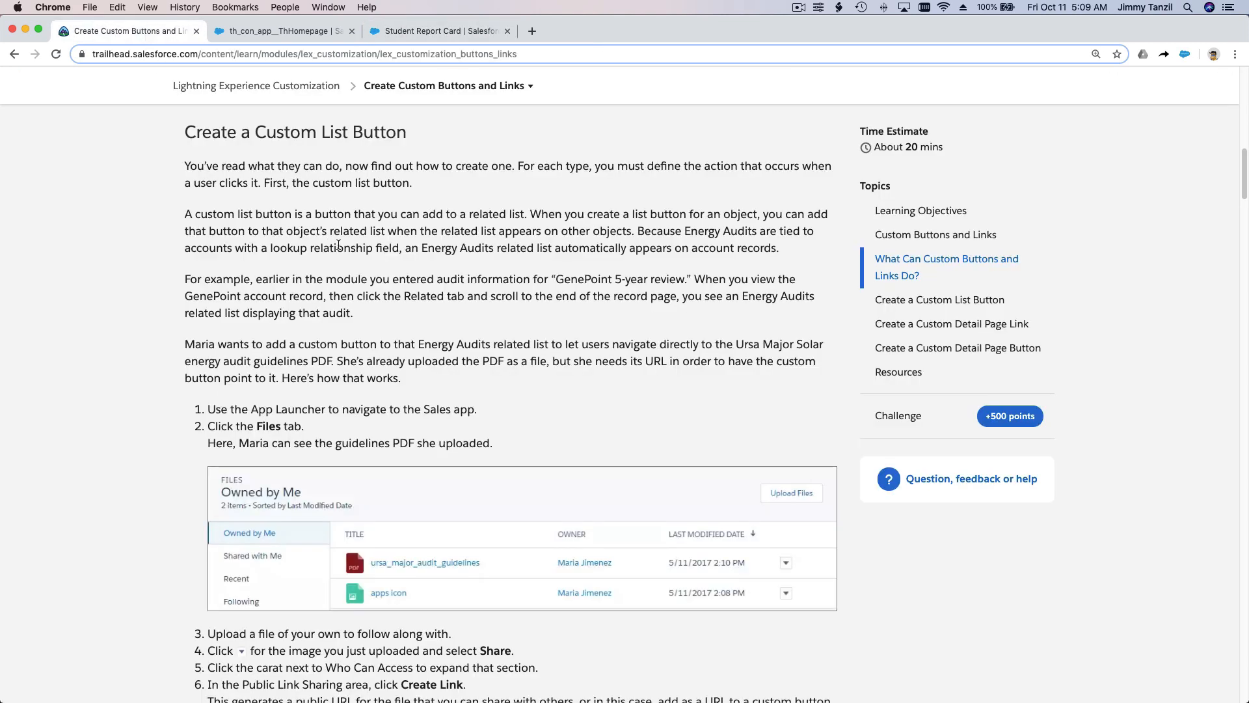
pyautogui.scroll(-1, 339, 245)
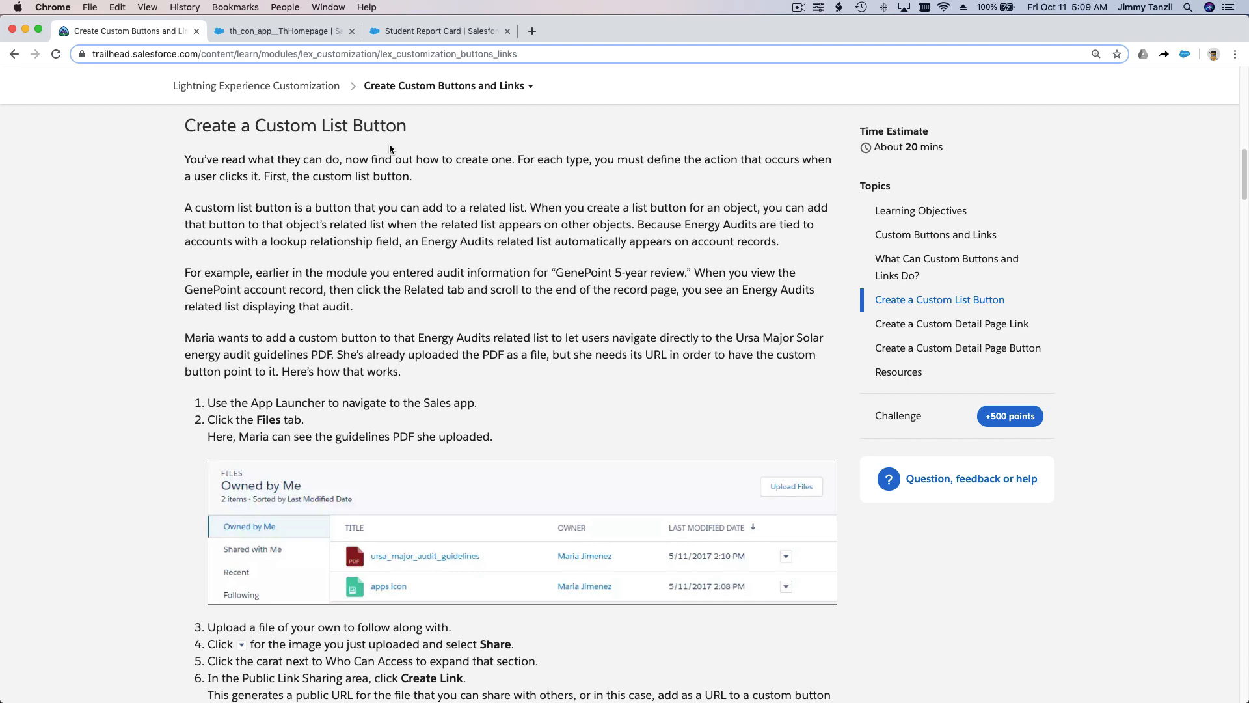
pyautogui.click(420, 33)
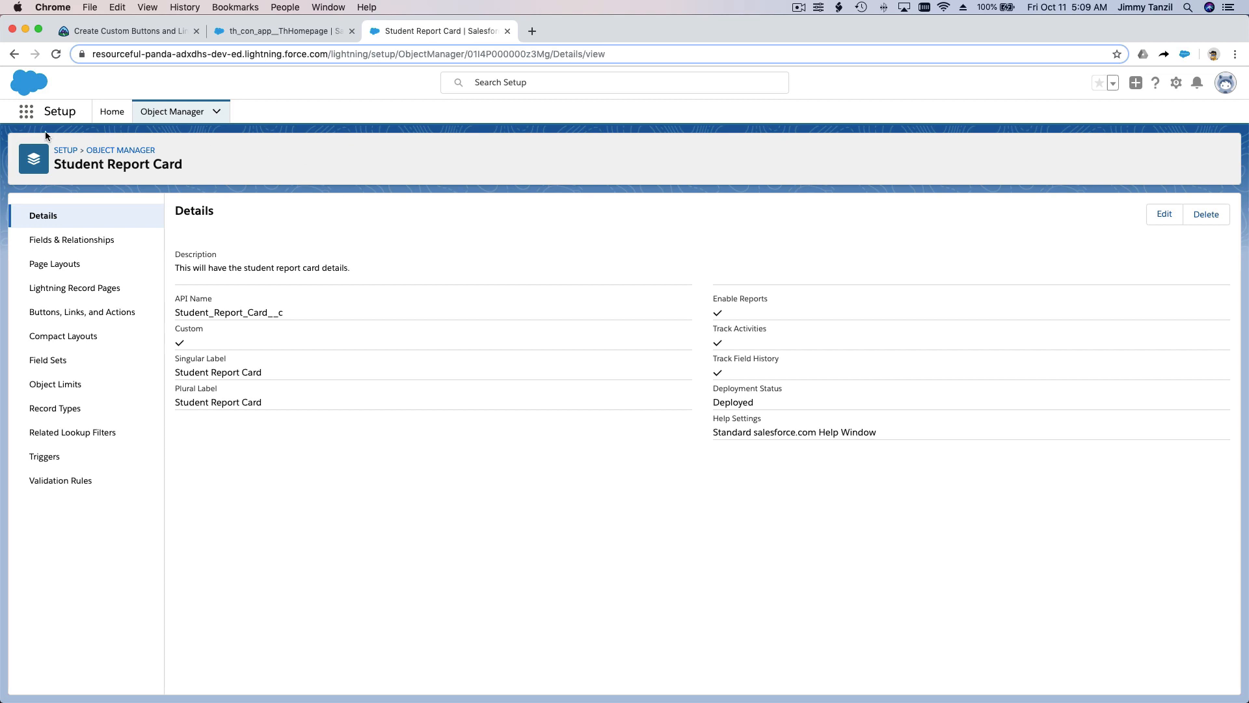
pyautogui.click(26, 112)
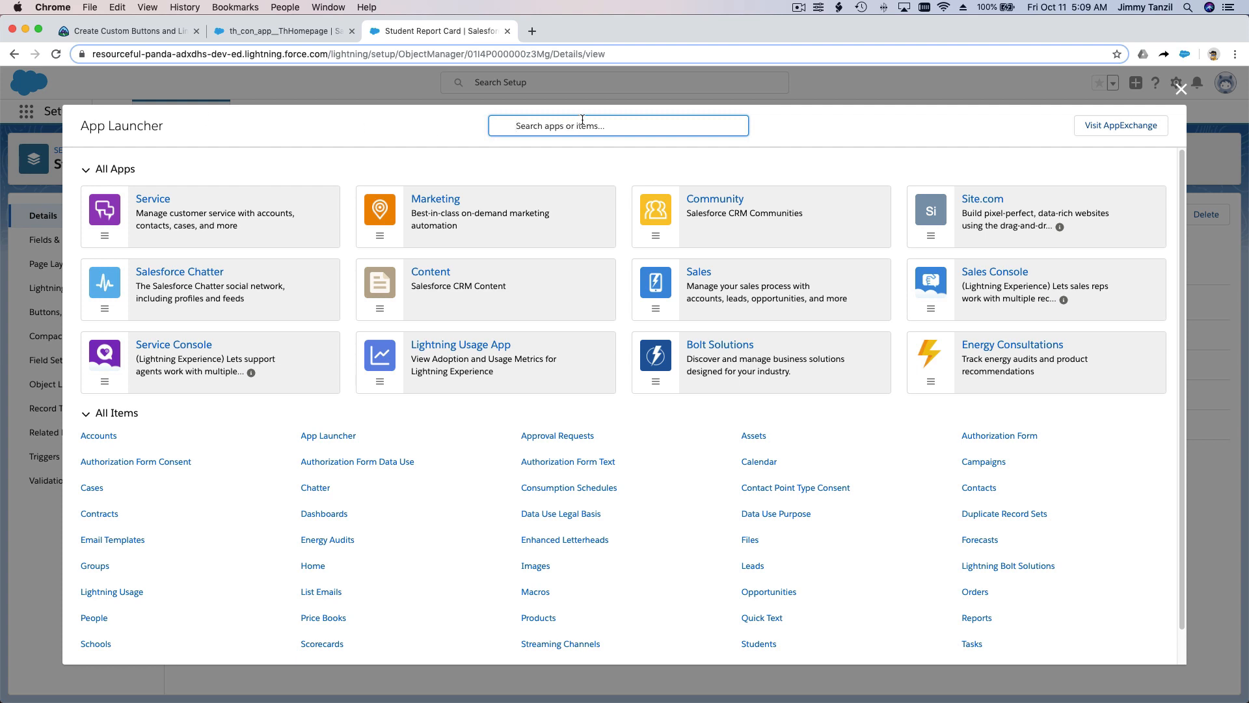
pyautogui.write('Files')
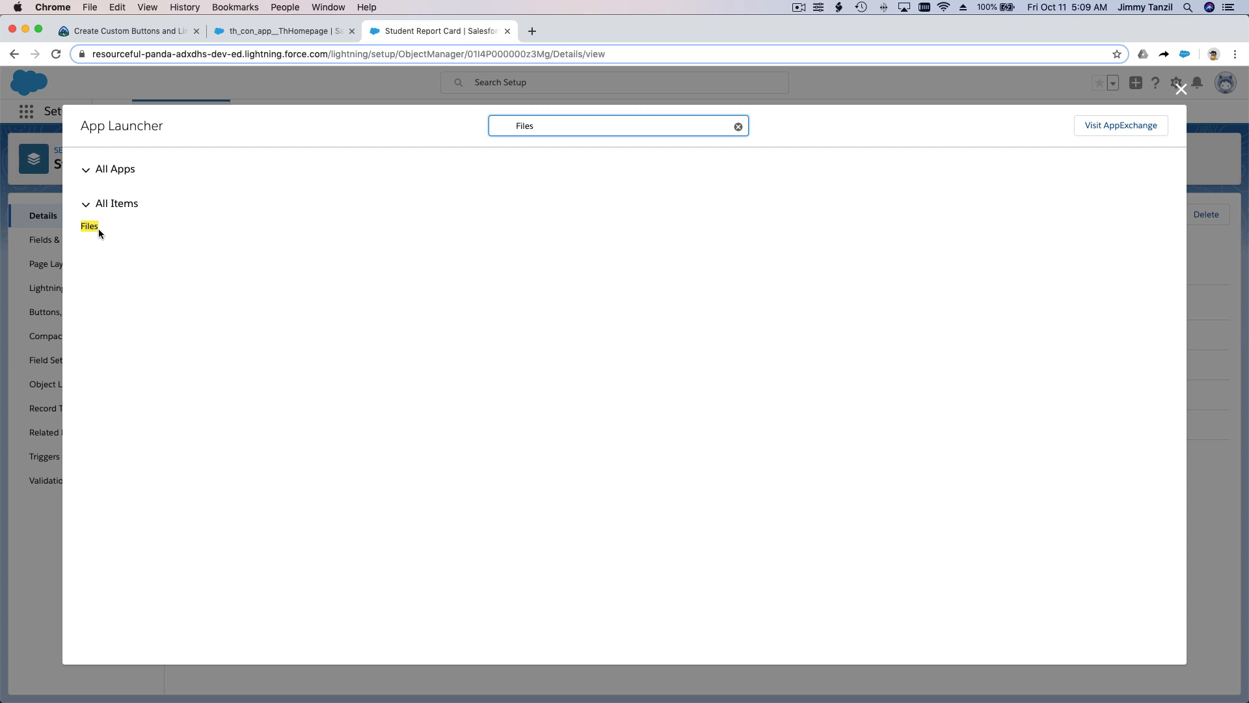
pyautogui.click(98, 230)
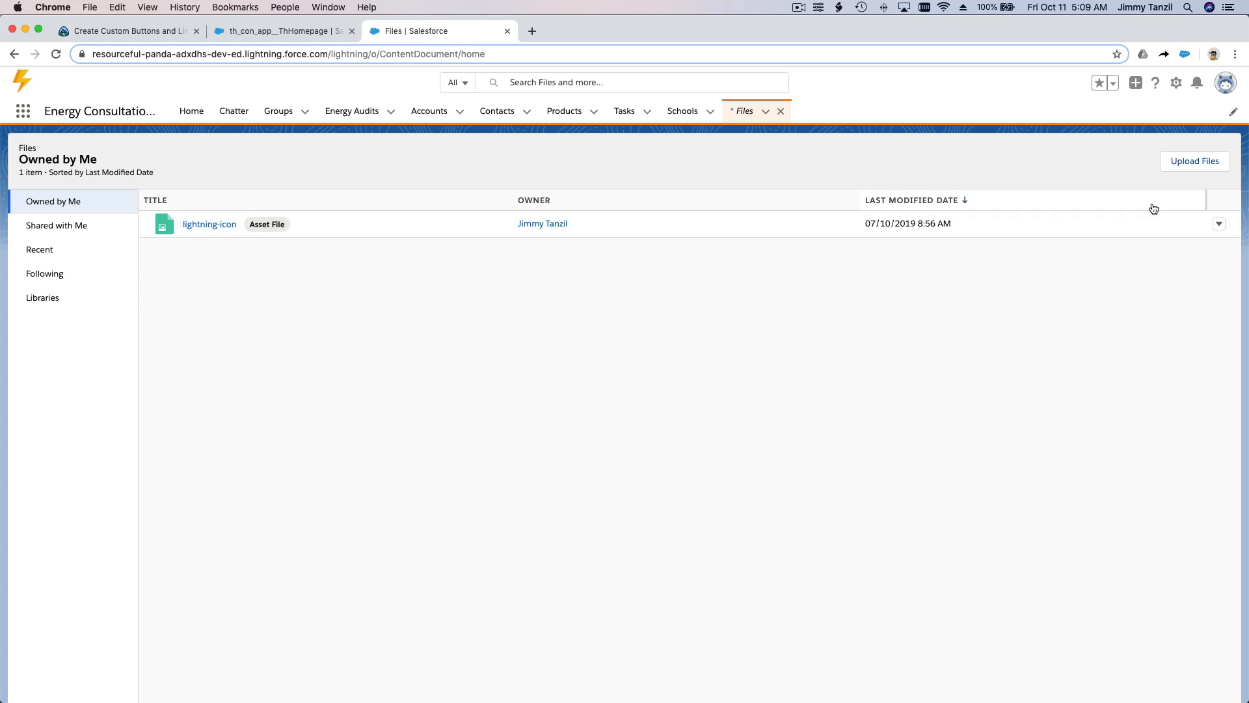
# Step: Upload student-progress-report.jpg from the Documents folder to the playground's files
pyautogui.click(1195, 163)
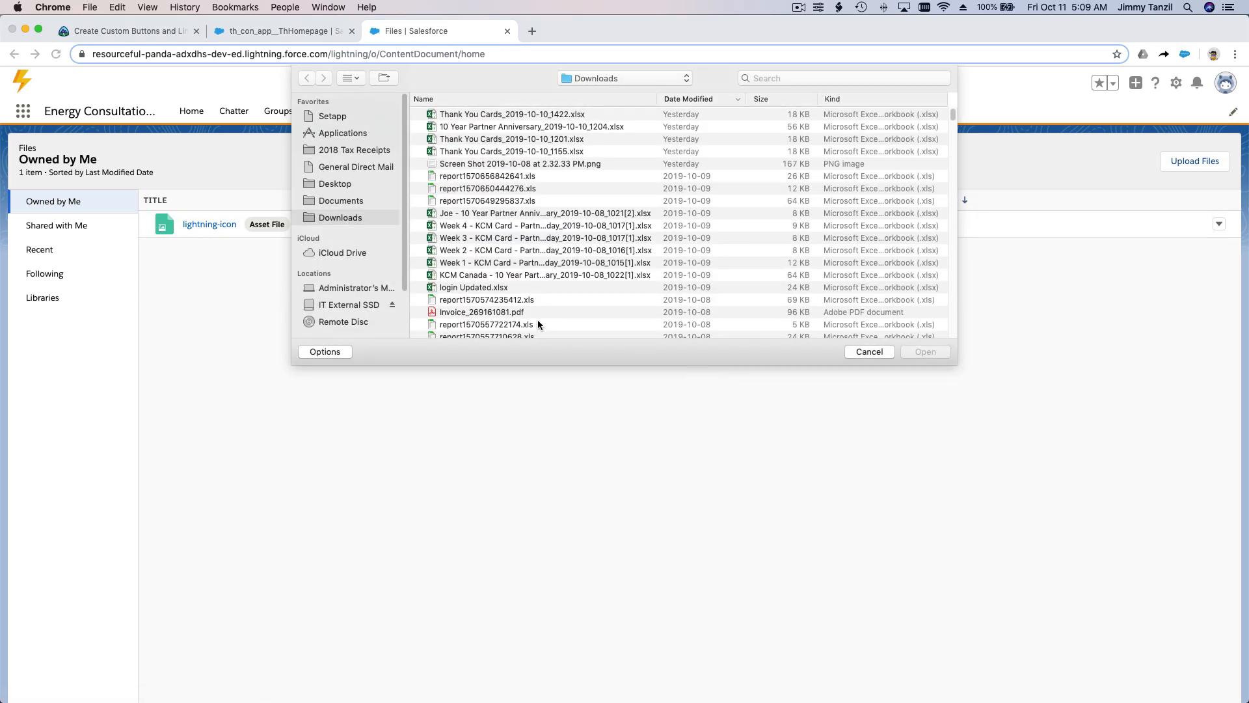
pyautogui.click(358, 201)
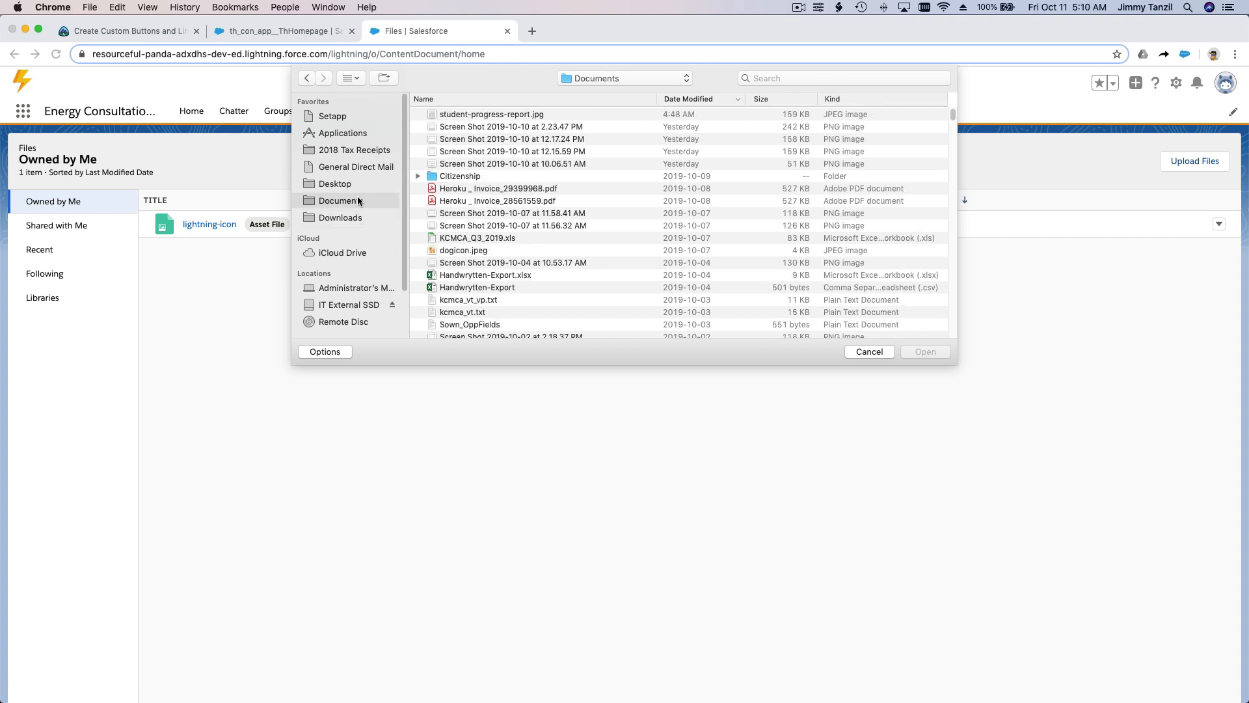
pyautogui.click(541, 115)
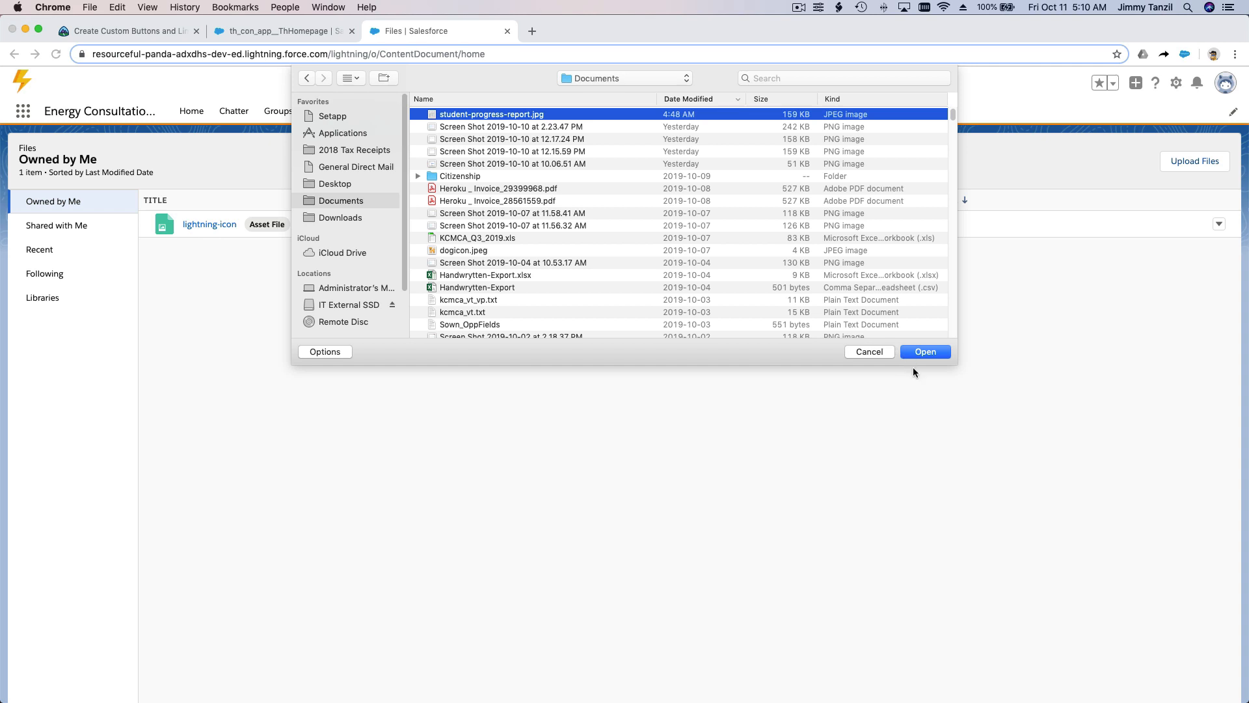
pyautogui.click(926, 351)
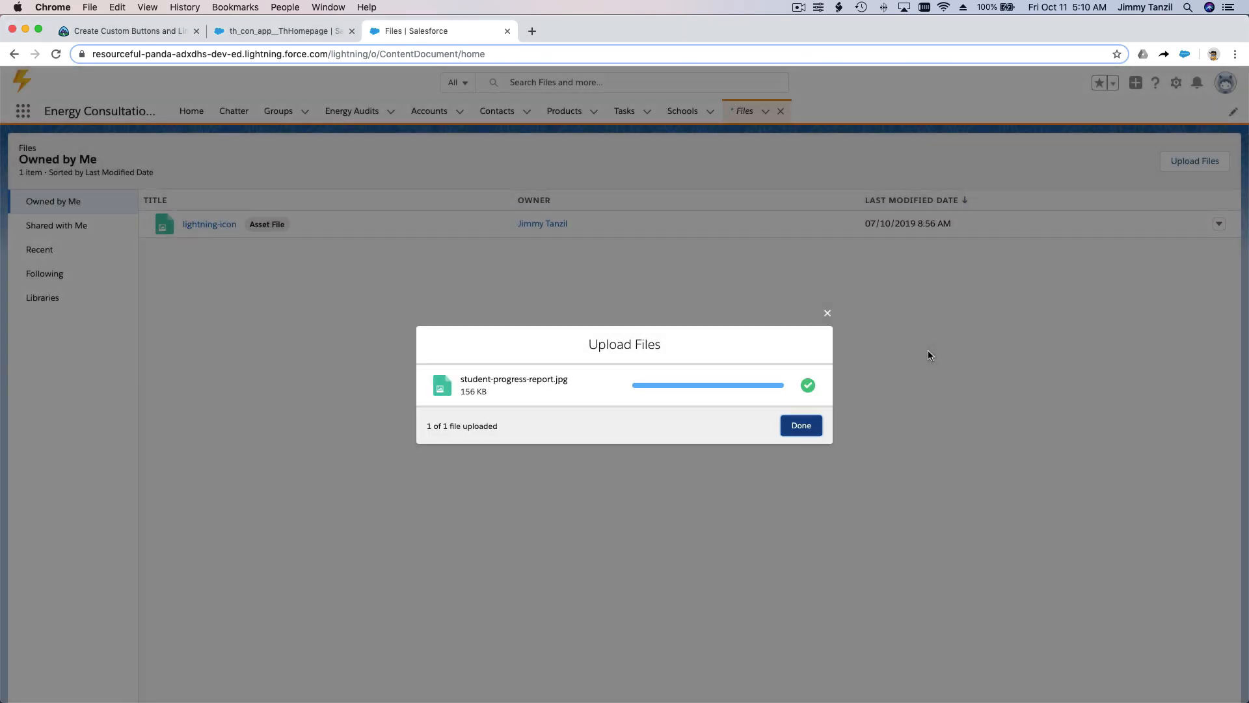
pyautogui.click(800, 427)
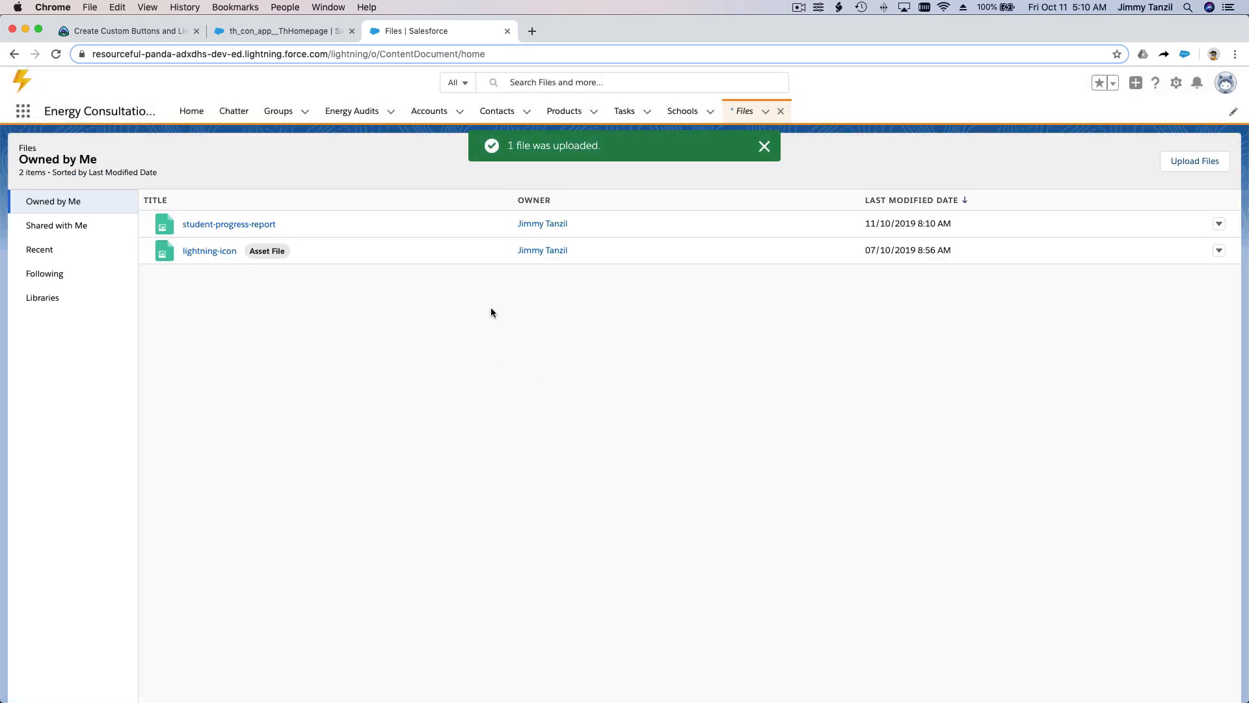
pyautogui.click(763, 147)
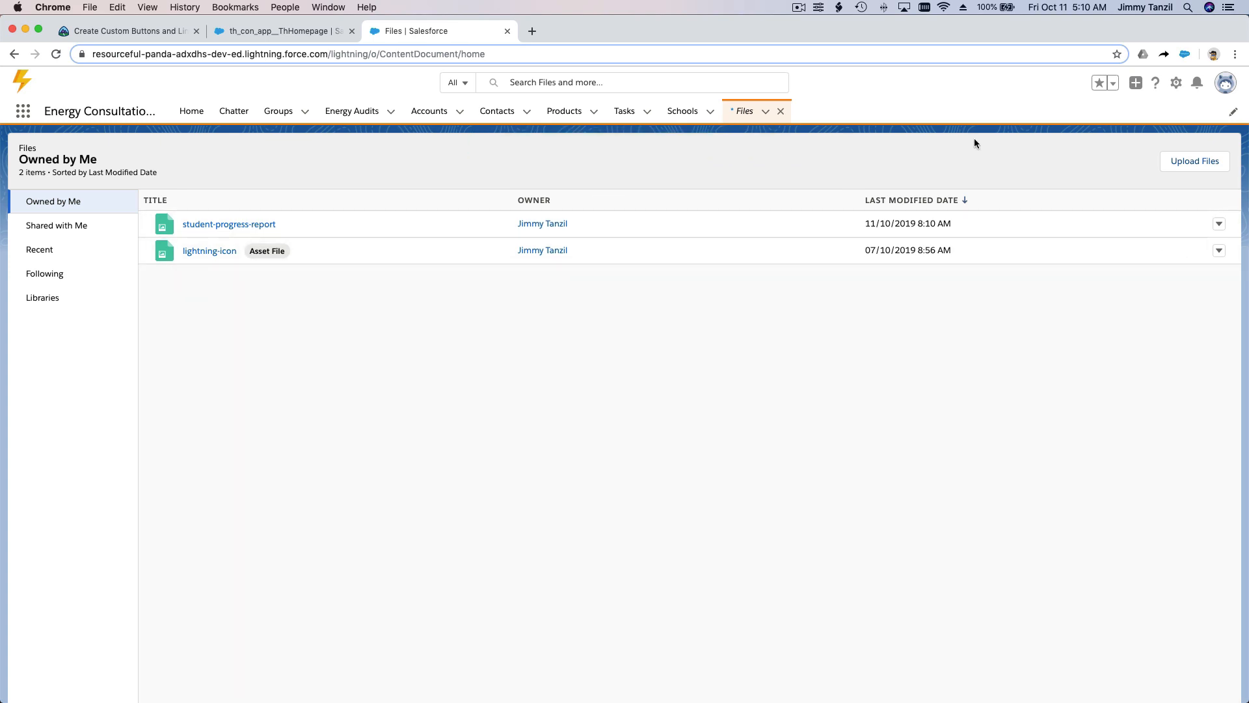
# Step: Create an unrestricted public link for the student-progress-report file and copy it
pyautogui.click(1220, 226)
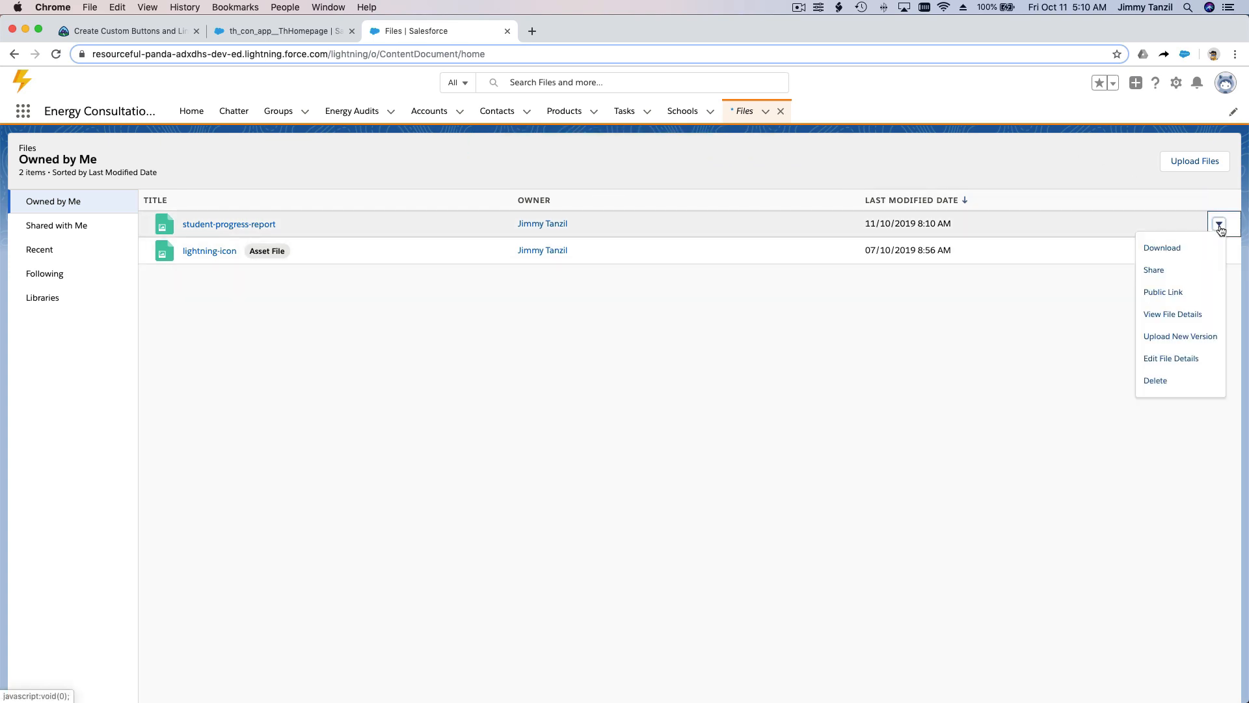
pyautogui.click(1178, 271)
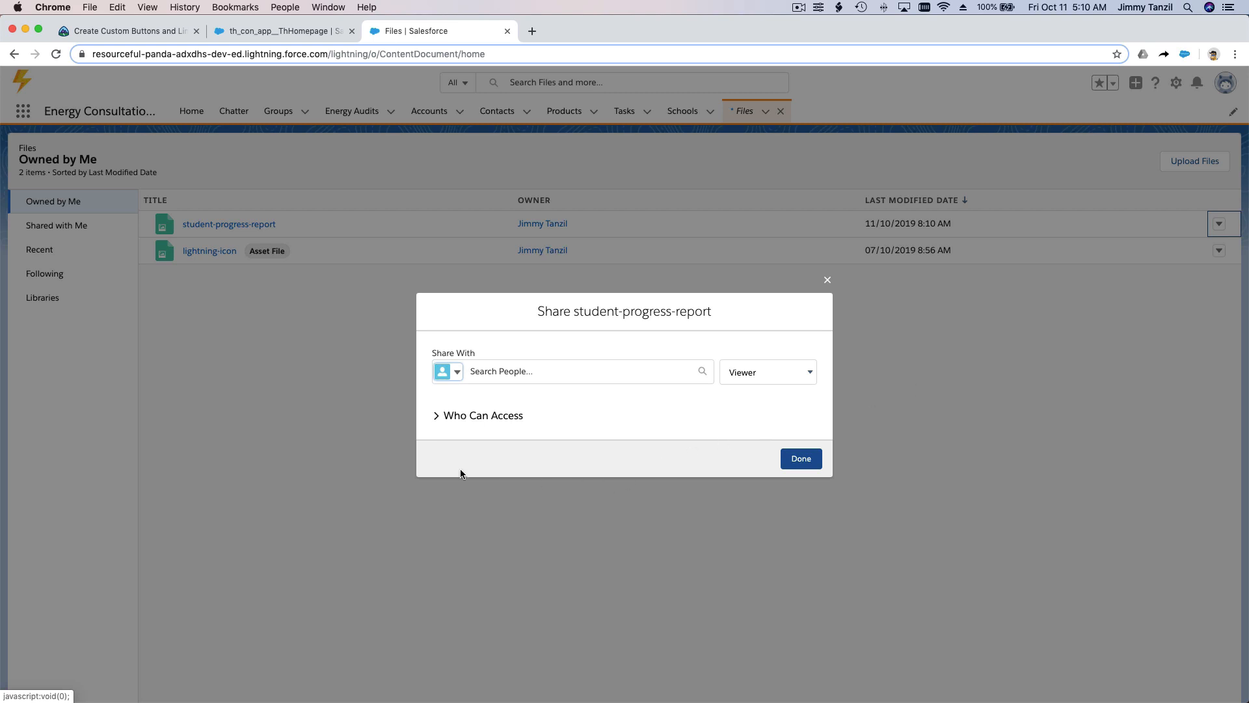
pyautogui.click(435, 415)
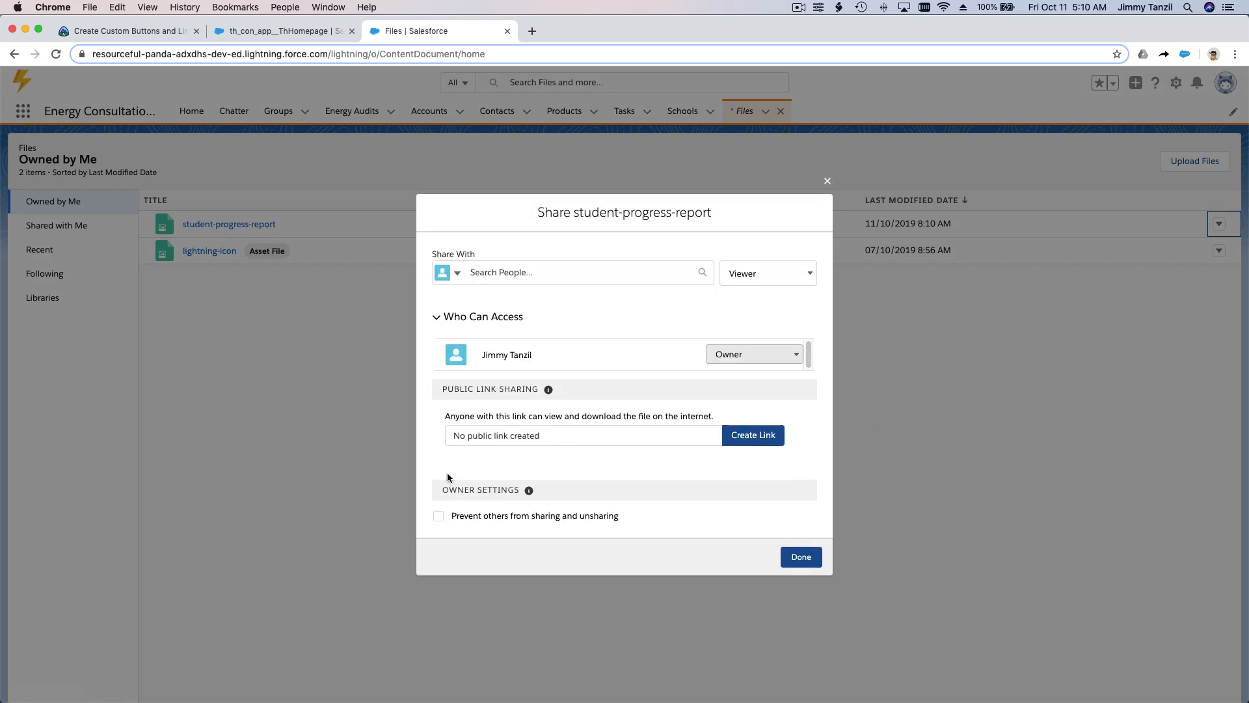
pyautogui.click(751, 436)
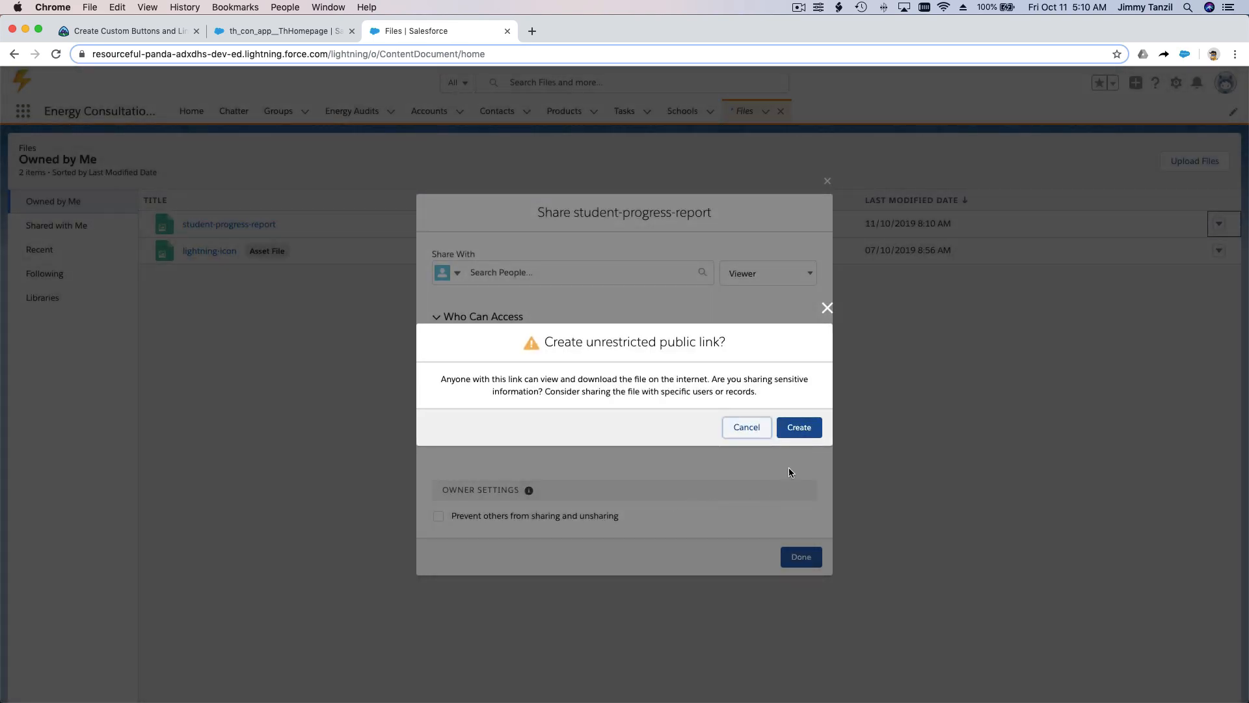
pyautogui.click(804, 430)
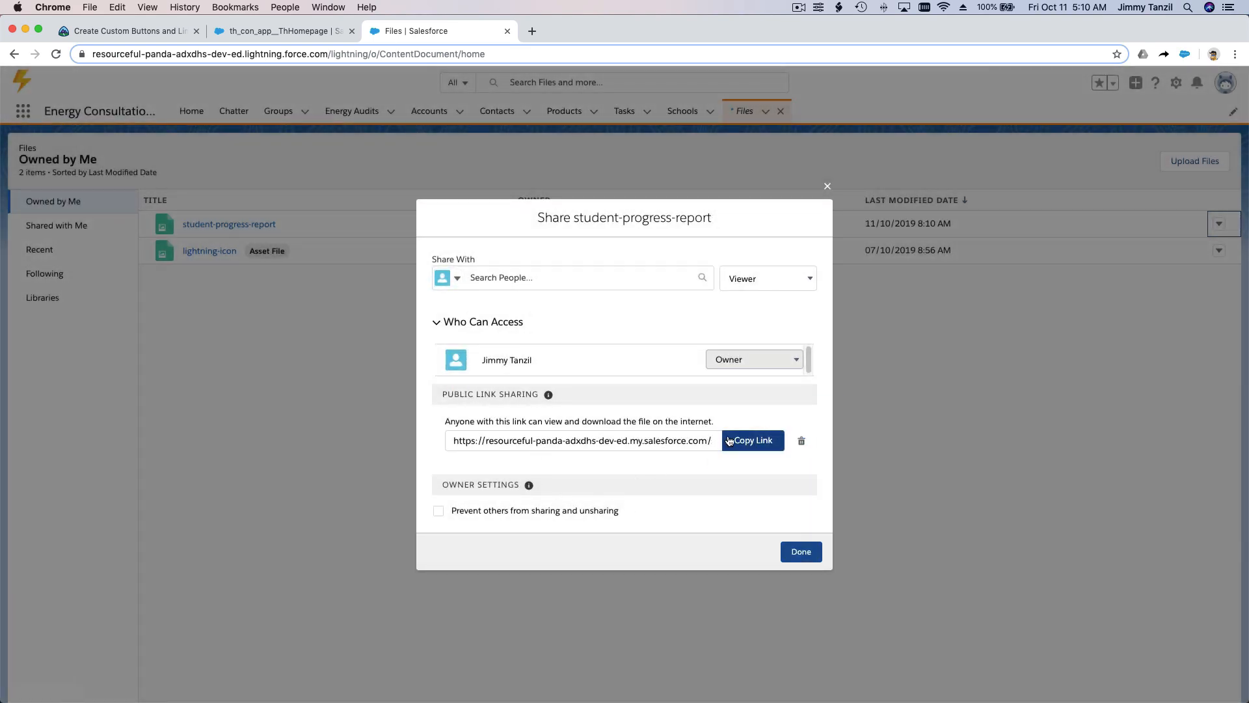
pyautogui.click(752, 443)
pyautogui.click(801, 551)
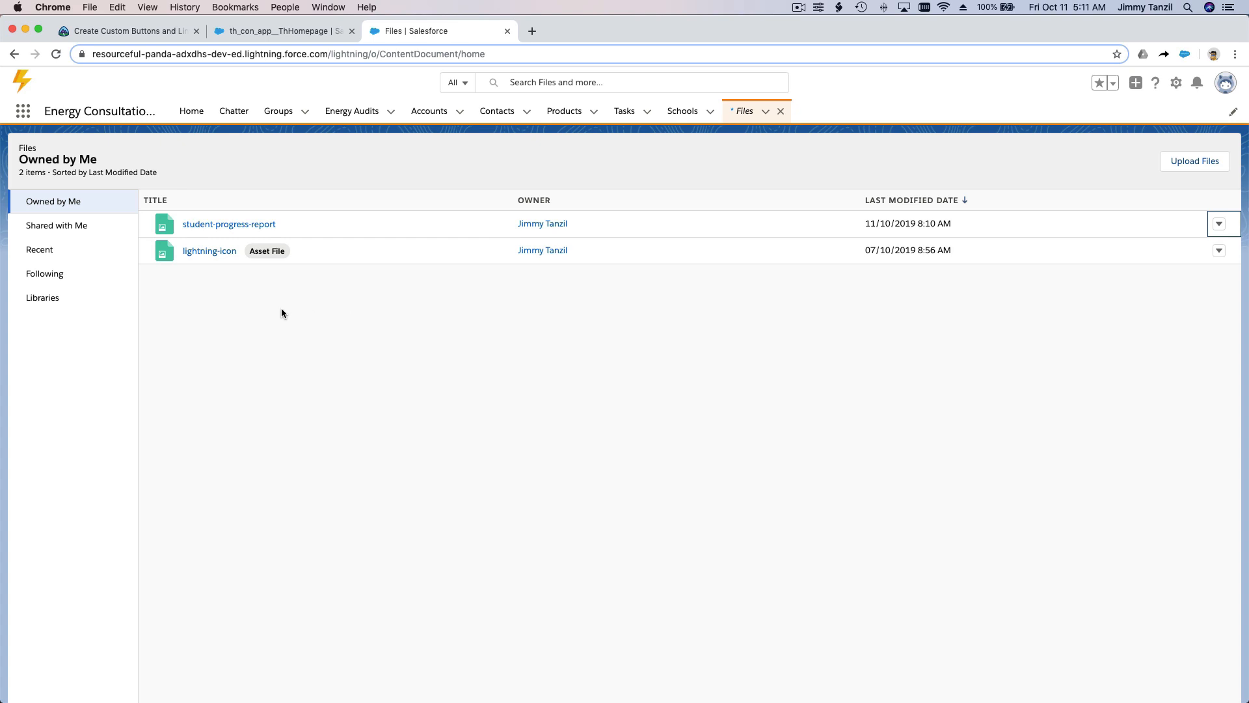
# Step: Open the first recently viewed student's record and display its related Student Report Card list
pyautogui.click(25, 116)
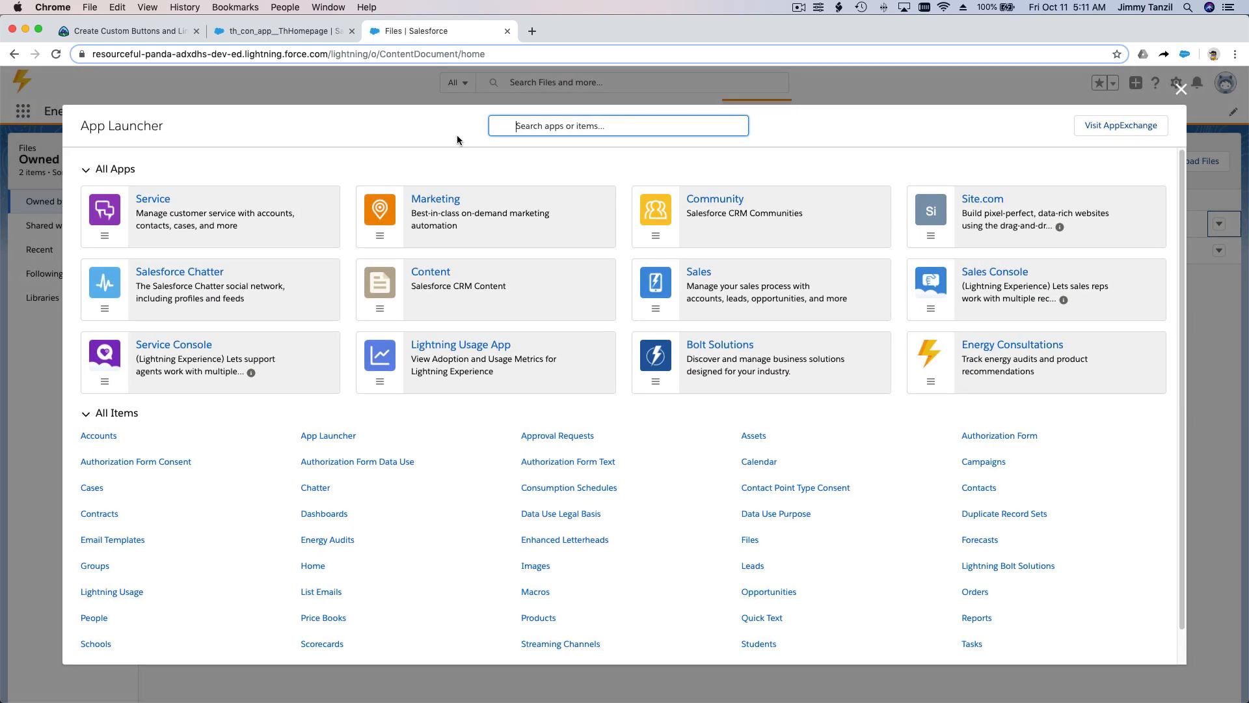
pyautogui.write('Student')
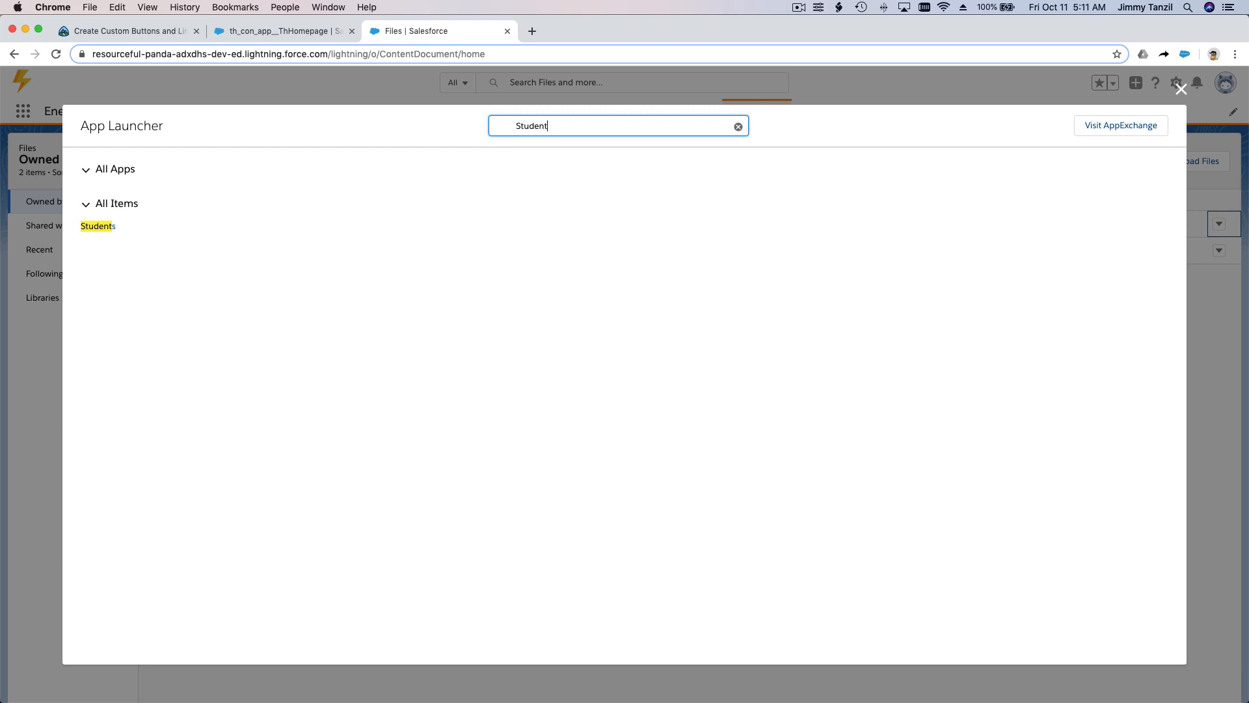
pyautogui.click(99, 226)
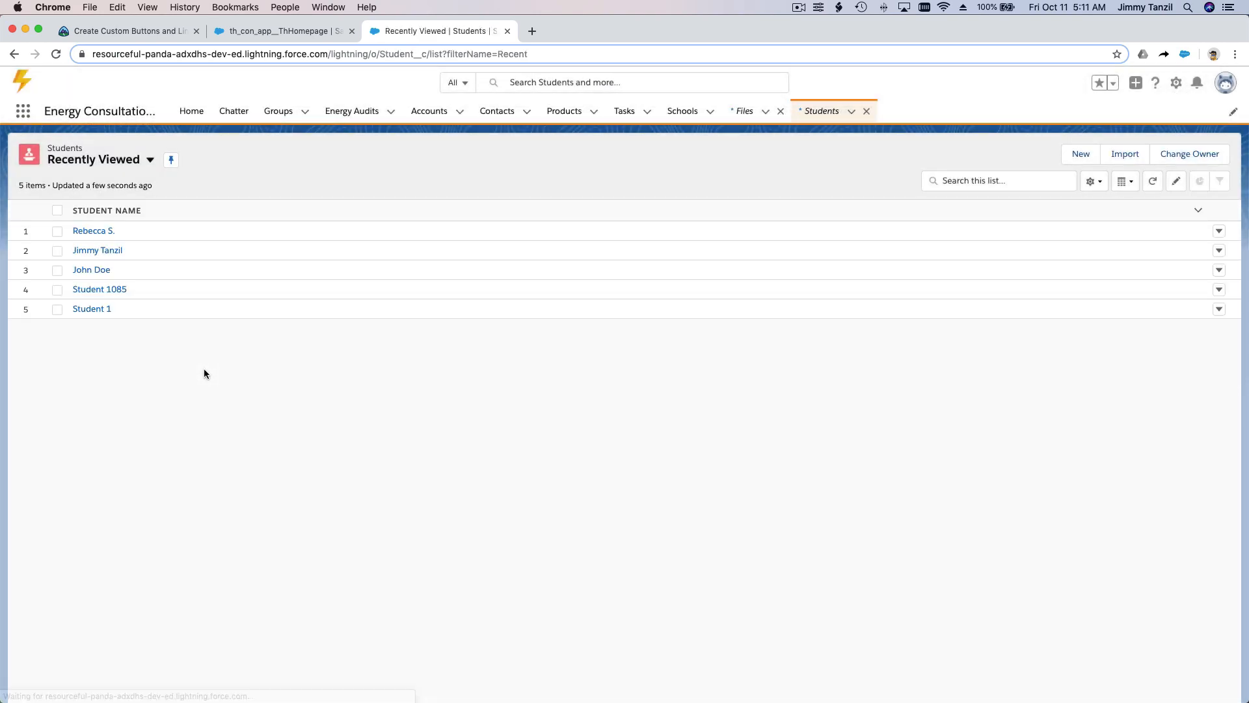
pyautogui.click(95, 232)
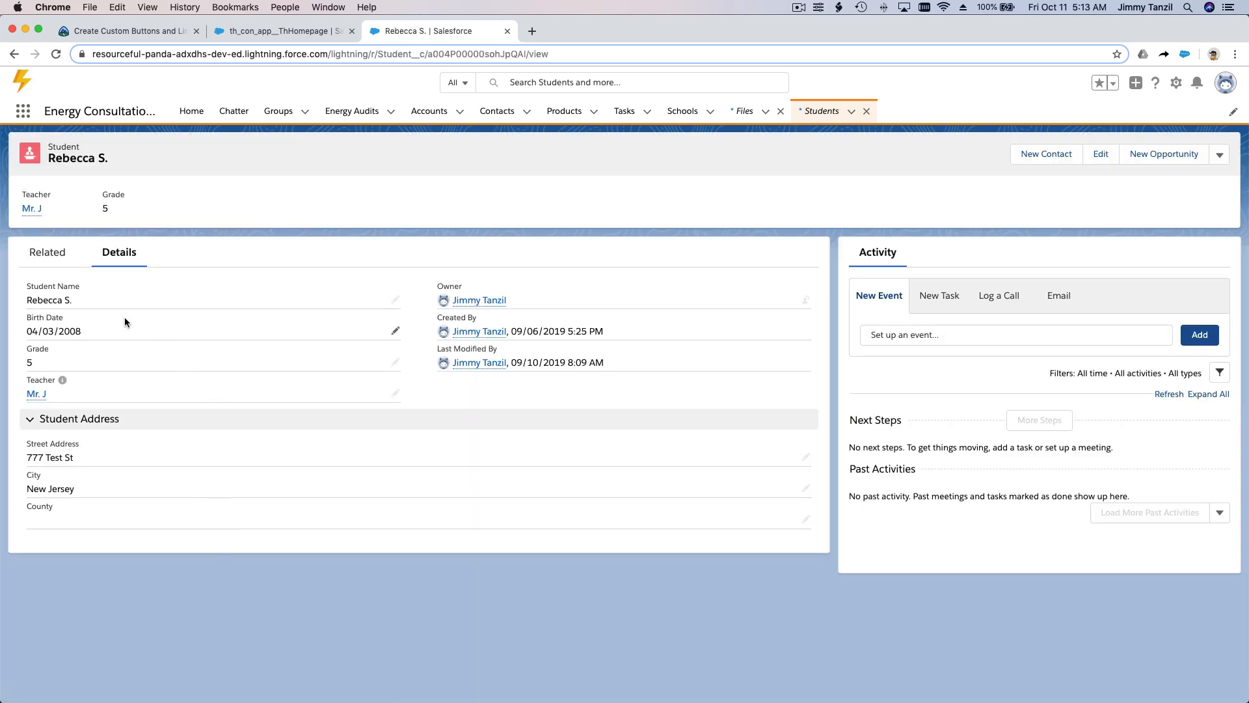
pyautogui.click(54, 264)
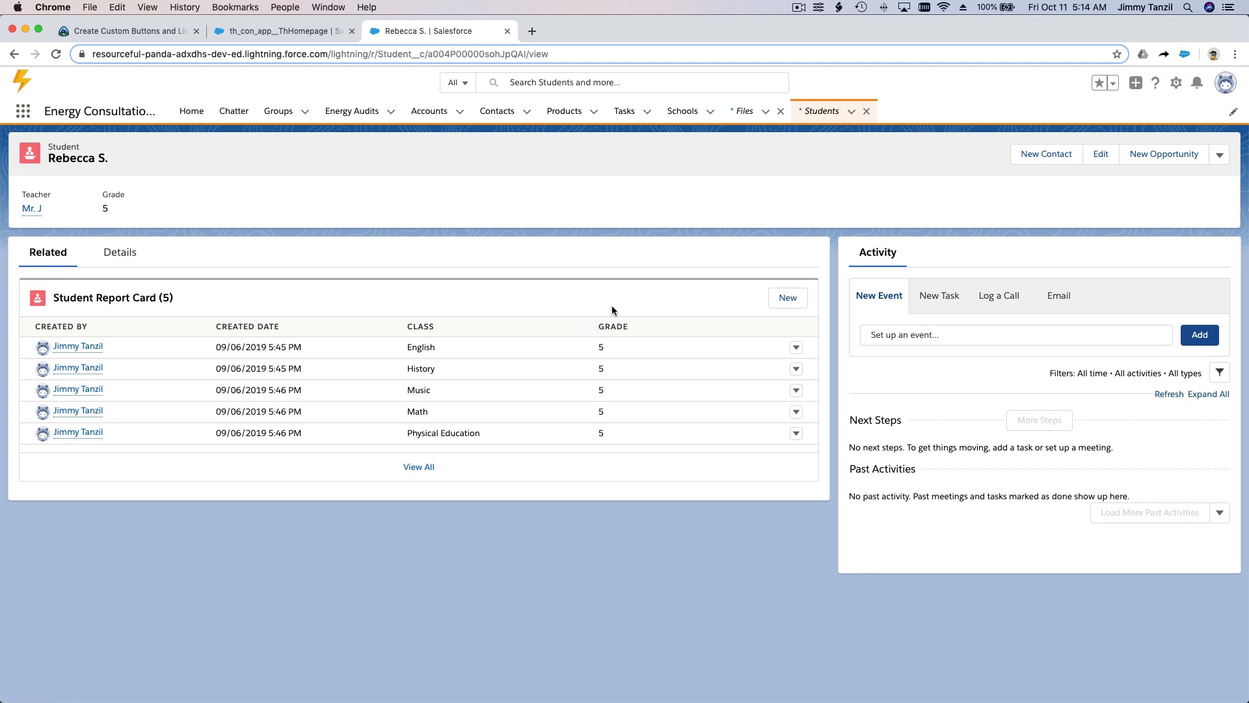
# Step: Open Setup and go to the Student Report Card object's buttons, links, and actions in Object Manager
pyautogui.click(1176, 89)
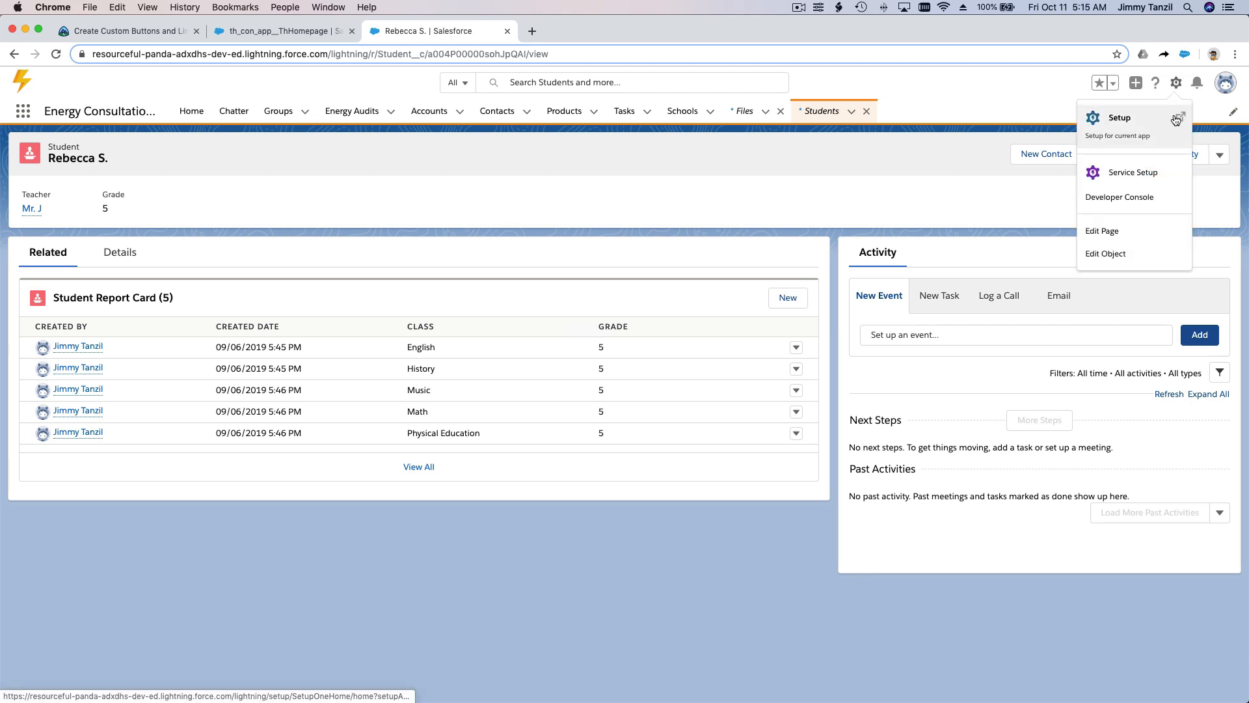
pyautogui.click(1179, 118)
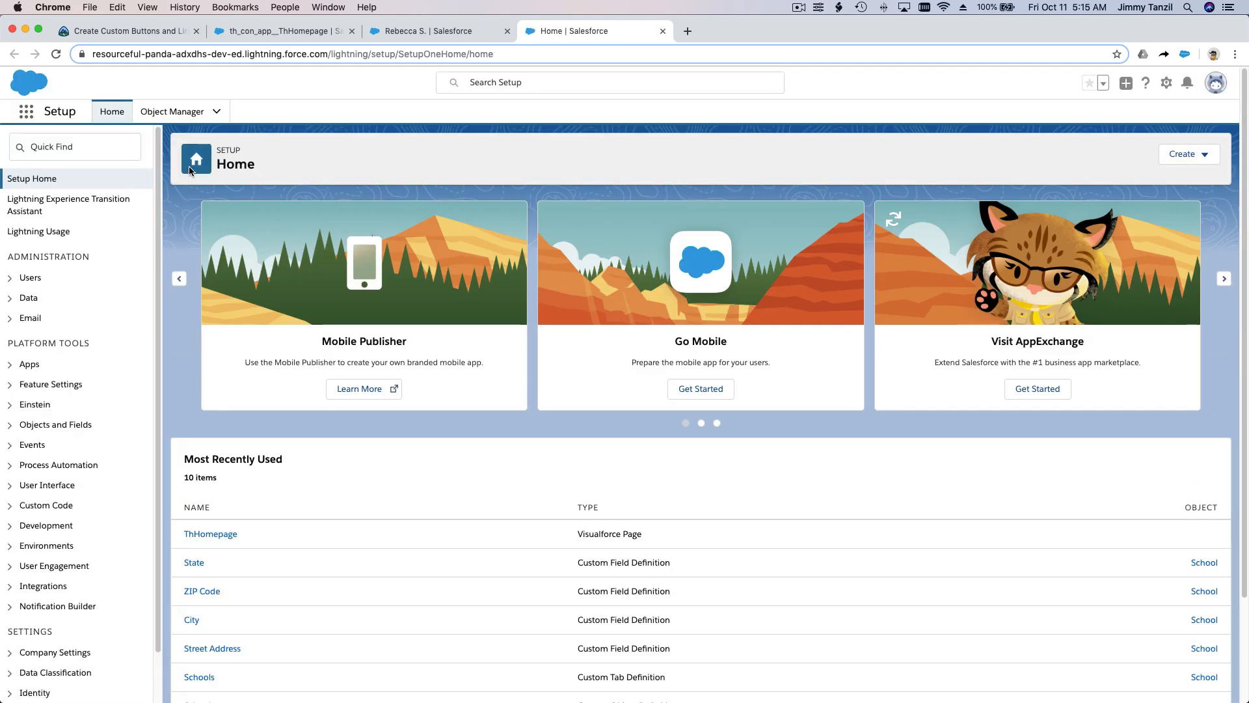
pyautogui.click(173, 116)
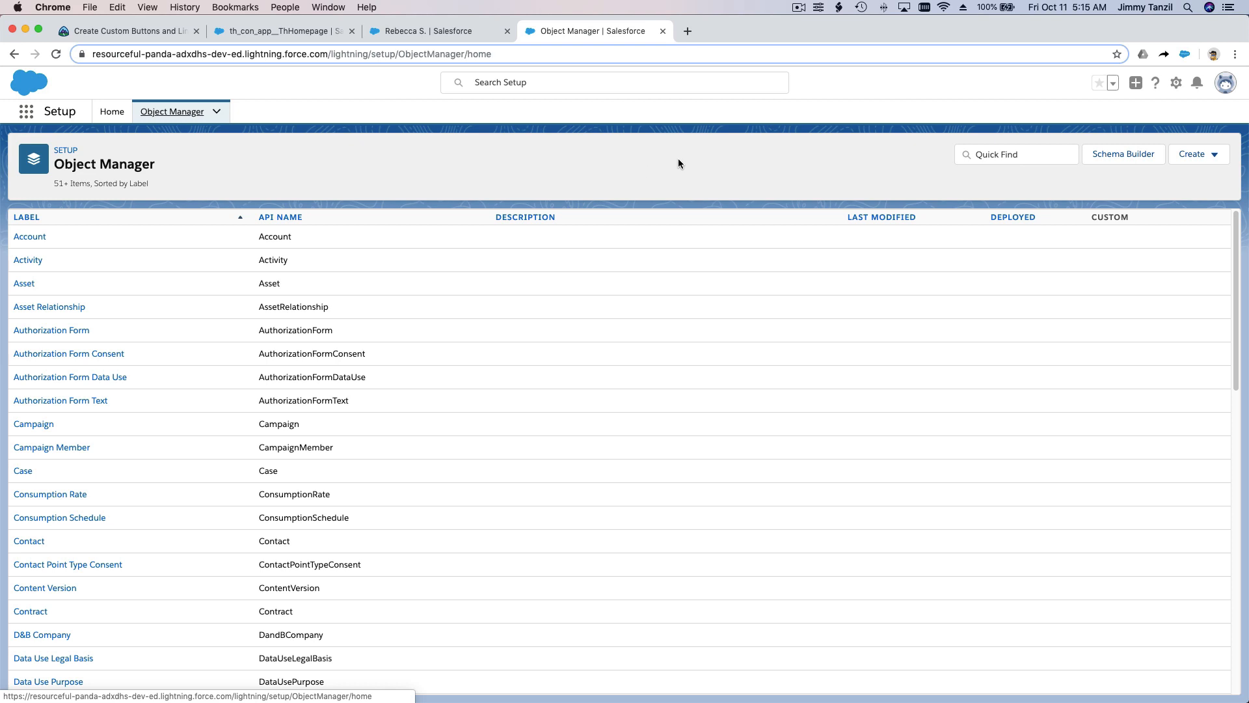
pyautogui.click(1026, 156)
pyautogui.write('Stu')
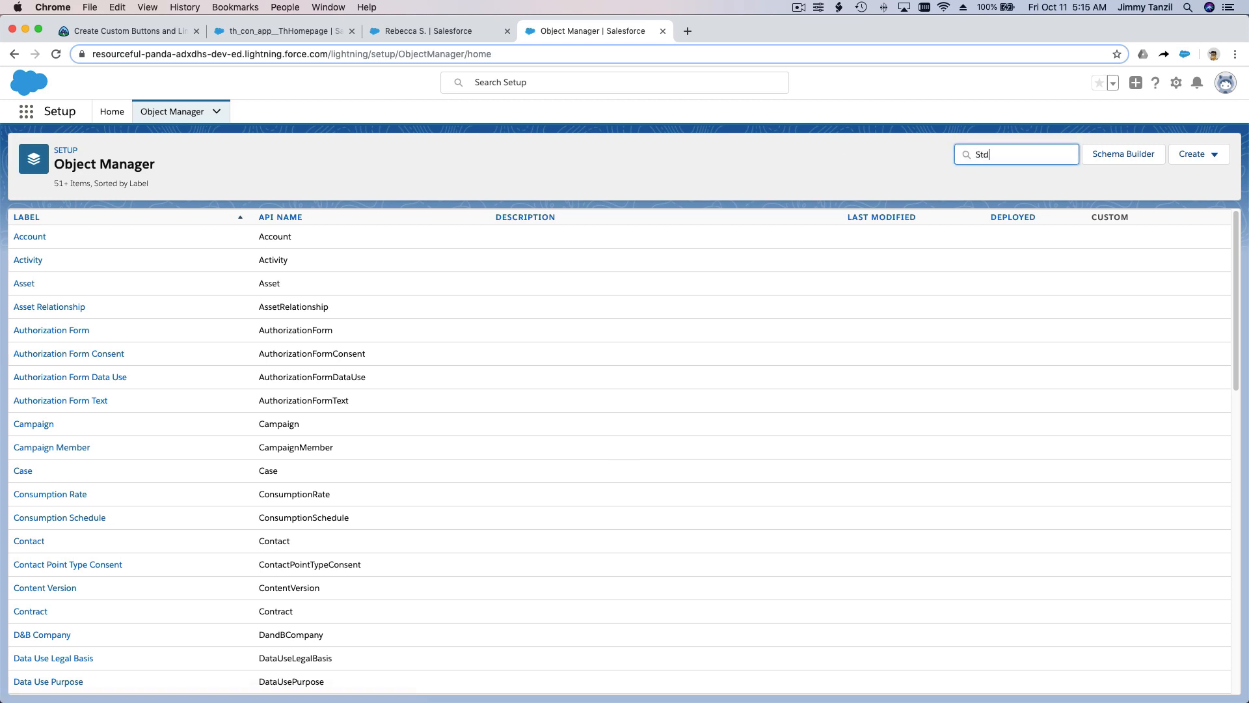
pyautogui.press('BackSpace')
pyautogui.write('udent Report')
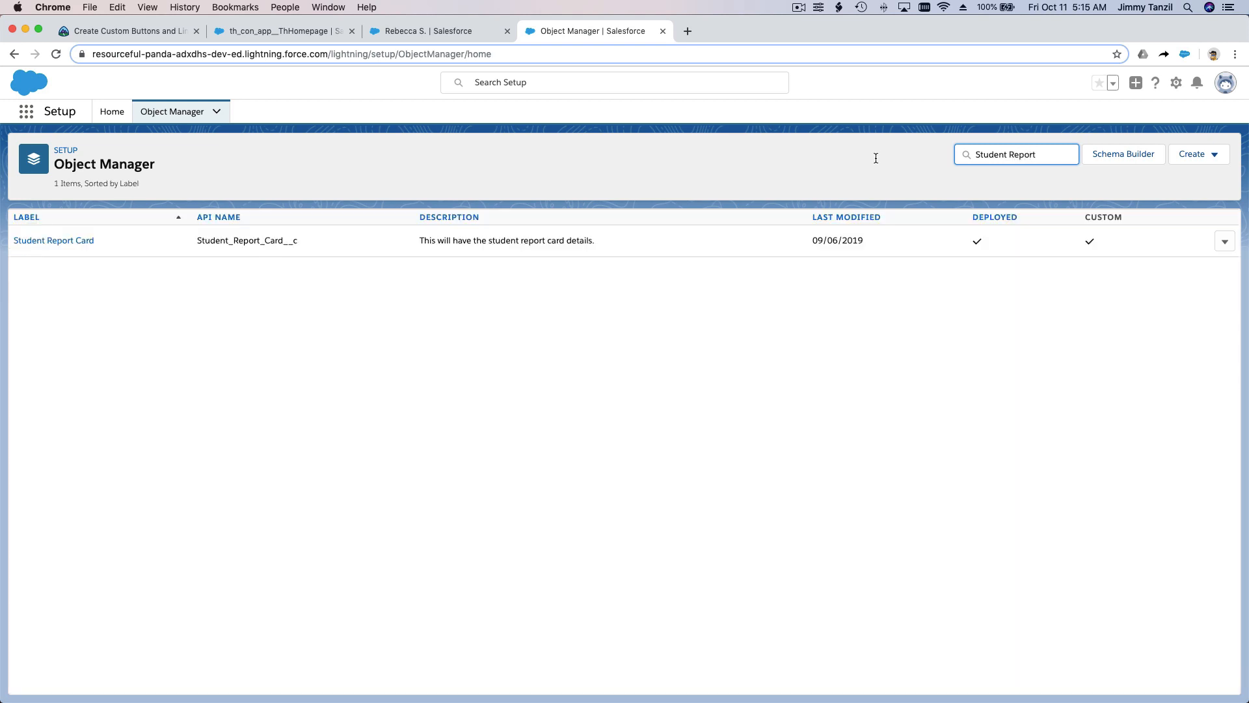
pyautogui.click(81, 242)
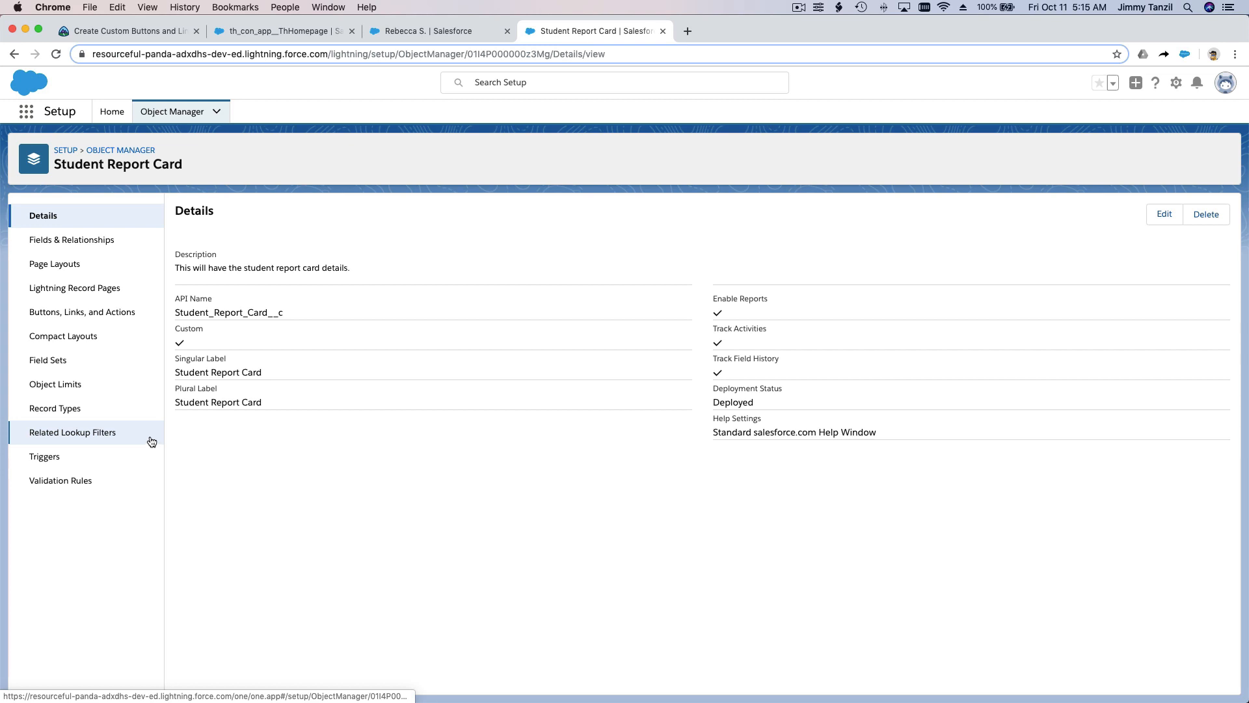
pyautogui.click(142, 322)
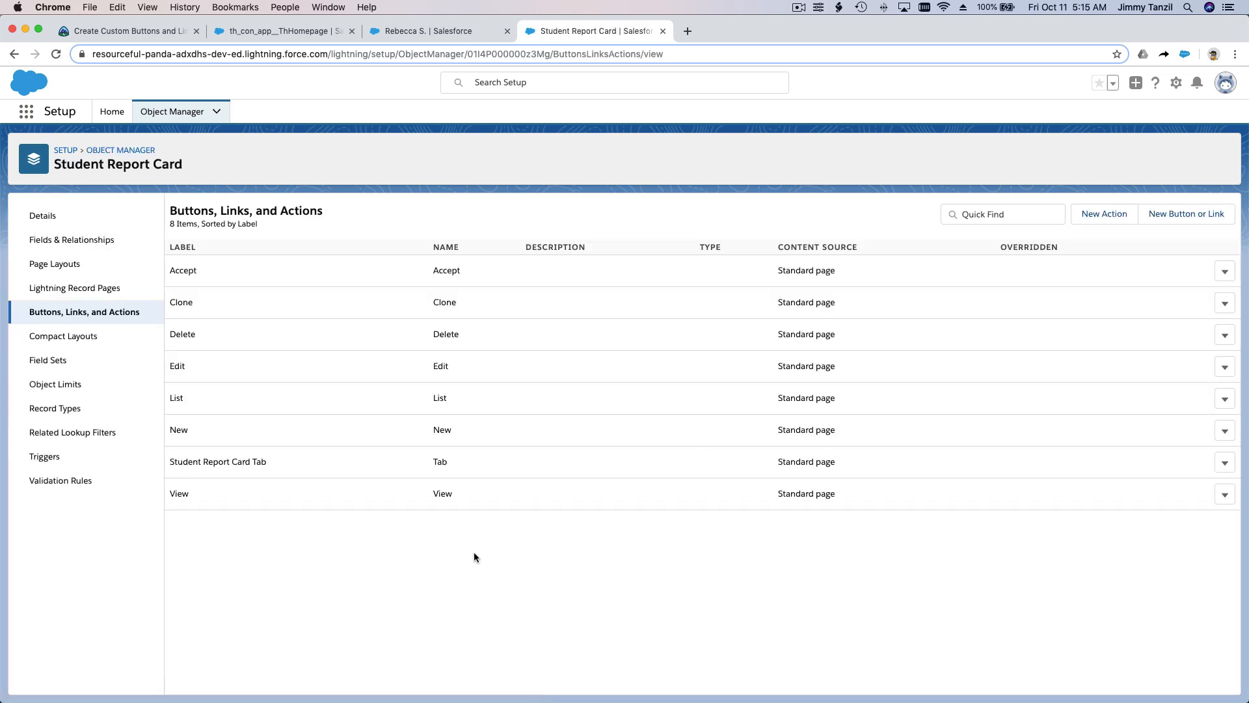
# Step: Start a new custom button or link for Student Report Card, labelled Download Report Card Template, with its matching name filled in
pyautogui.click(1187, 215)
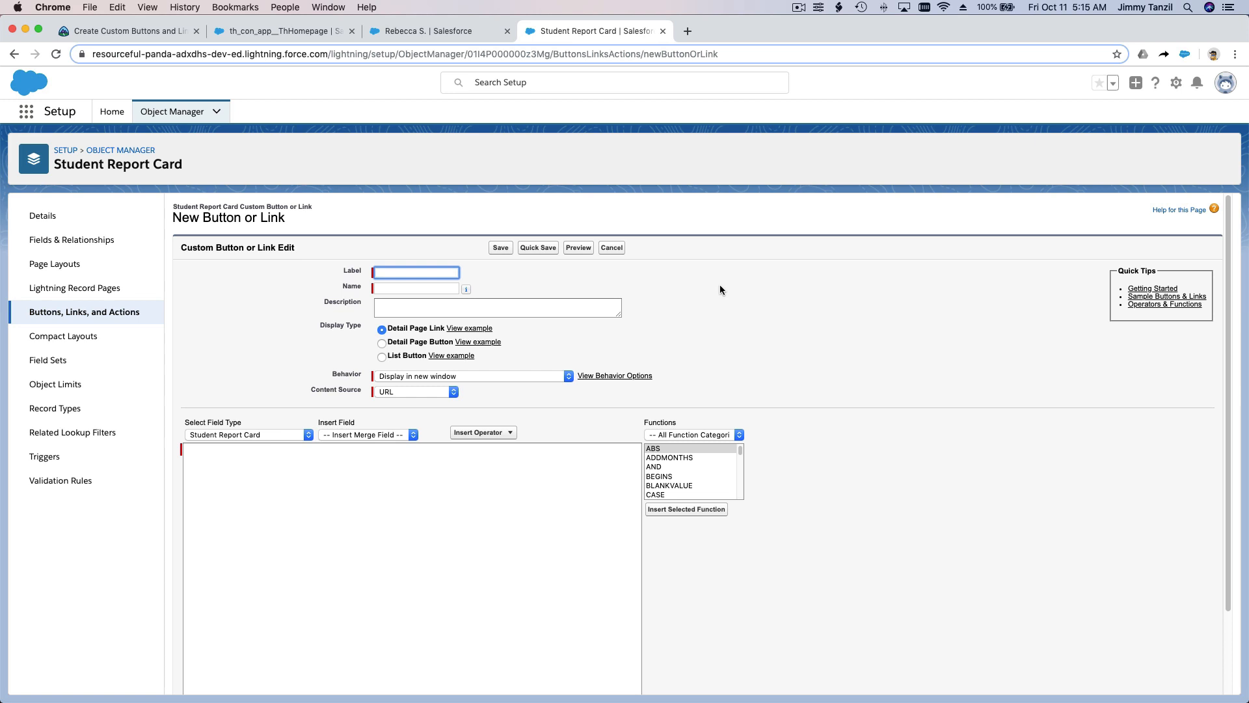
pyautogui.write('Download')
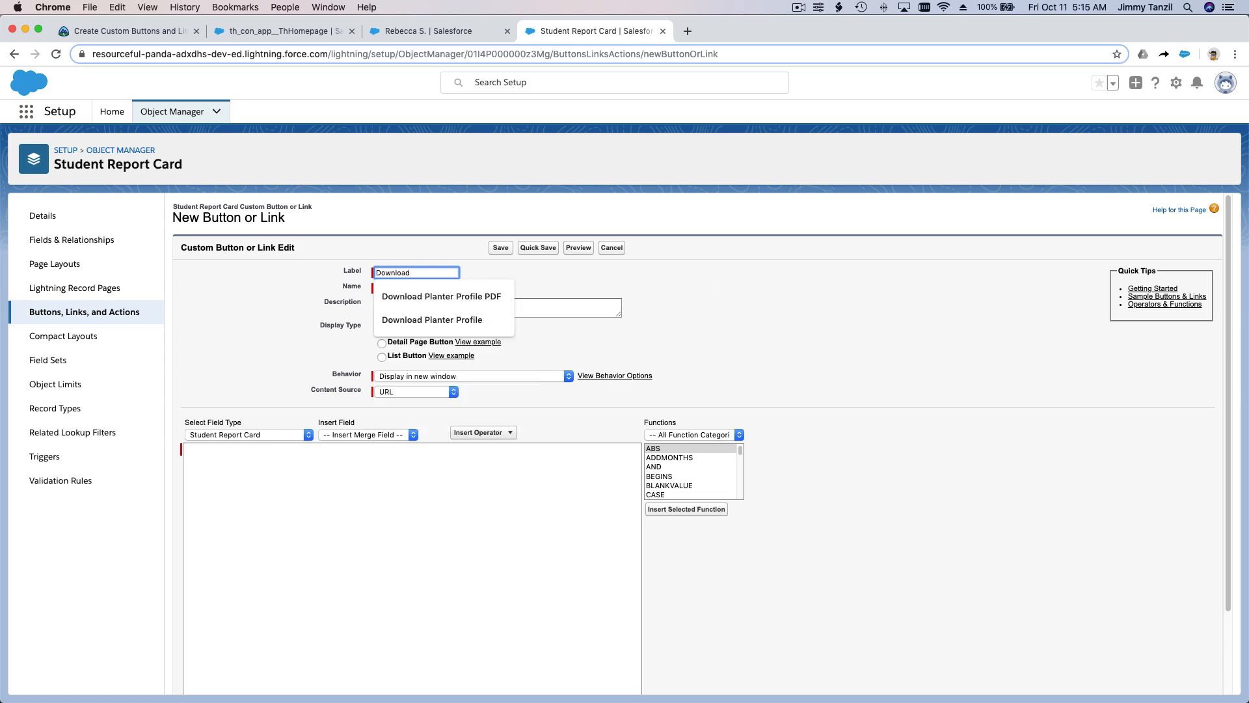
pyautogui.write(' S')
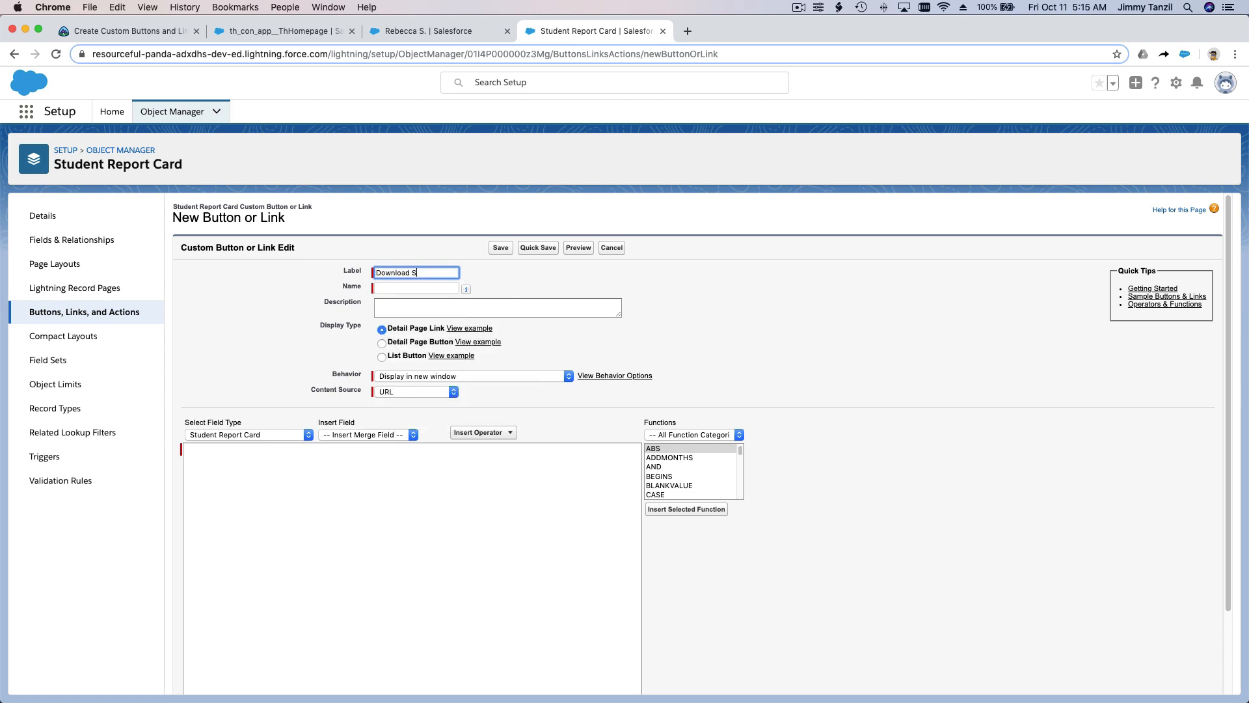
pyautogui.press('BackSpace')
pyautogui.write('Report Card Template')
pyautogui.press('Tab')
pyautogui.press('Tab')
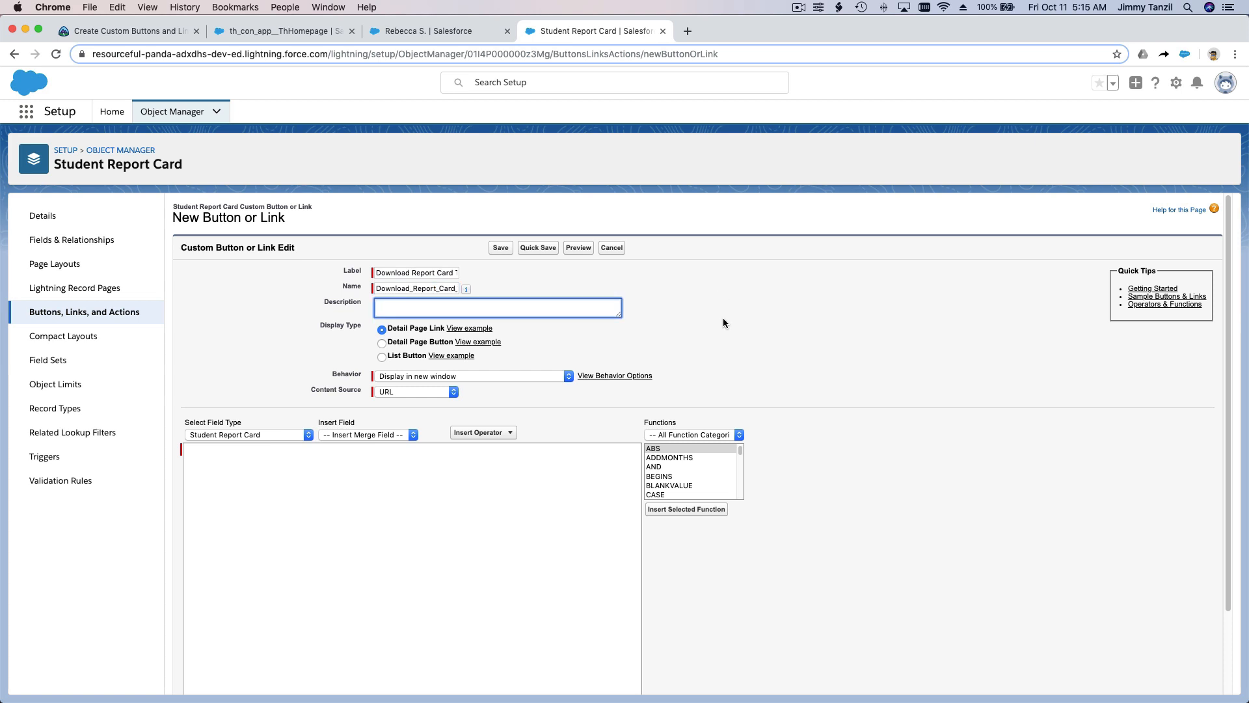
pyautogui.click(682, 309)
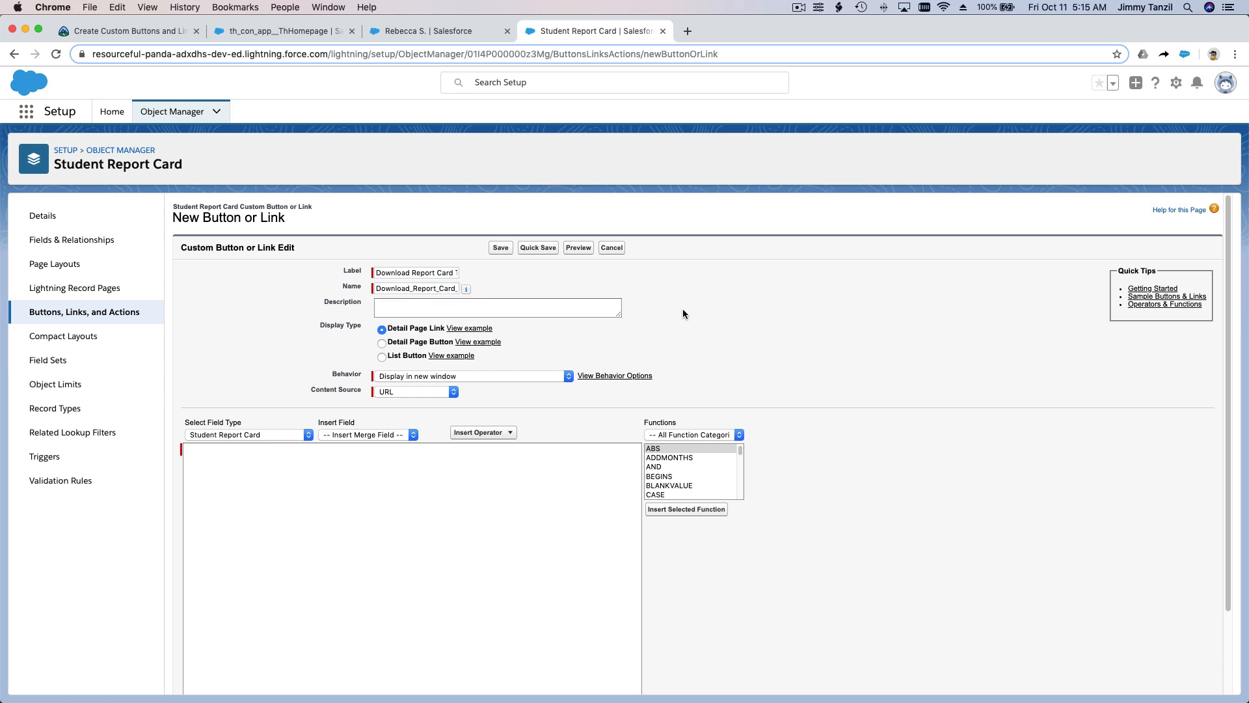
# Step: Make it a List Button that displays in the existing window with sidebar
pyautogui.click(381, 357)
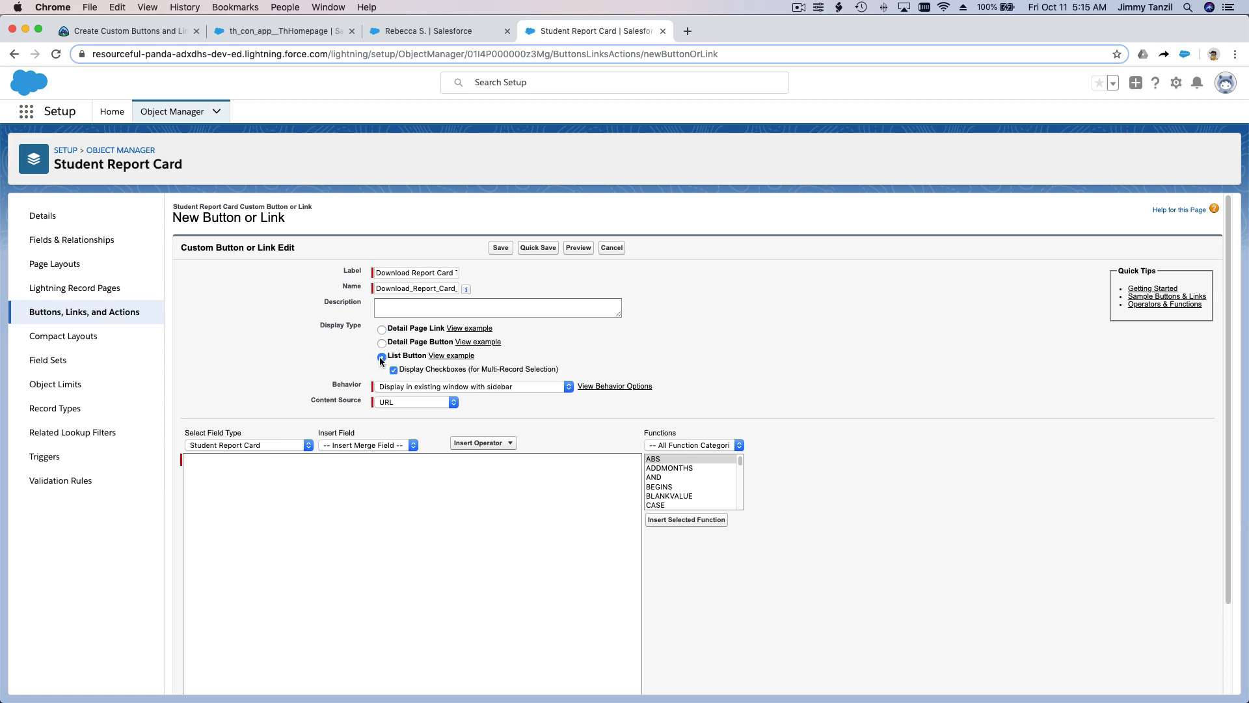
pyautogui.scroll(-1, 315, 369)
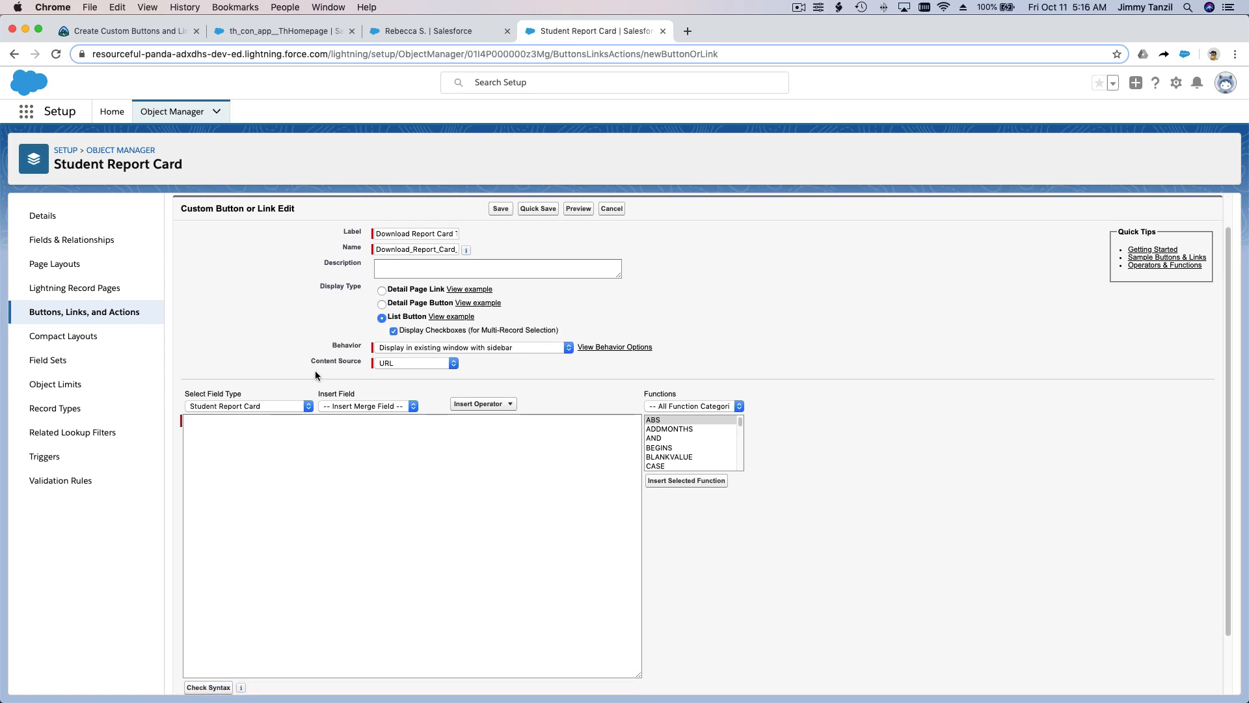
pyautogui.click(514, 348)
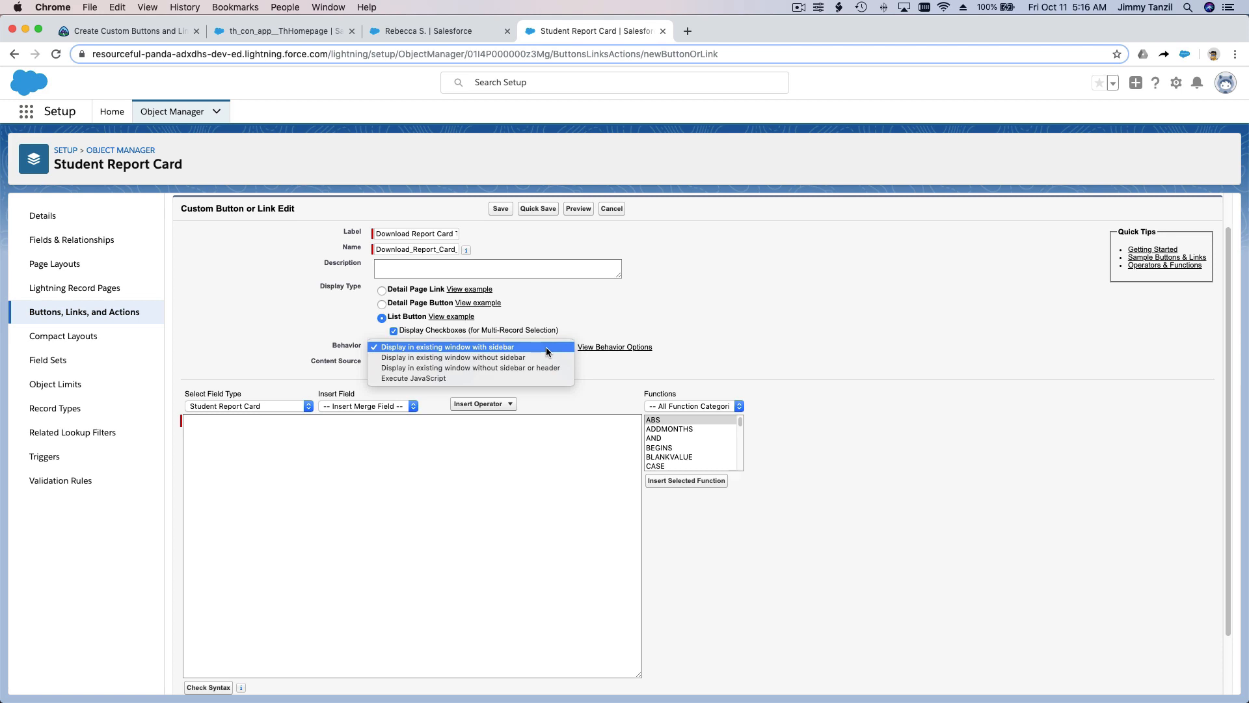
pyautogui.click(545, 346)
# Step: Paste the file's copied public link as the button's URL and remove the domain so it starts at /sfc
pyautogui.click(571, 473)
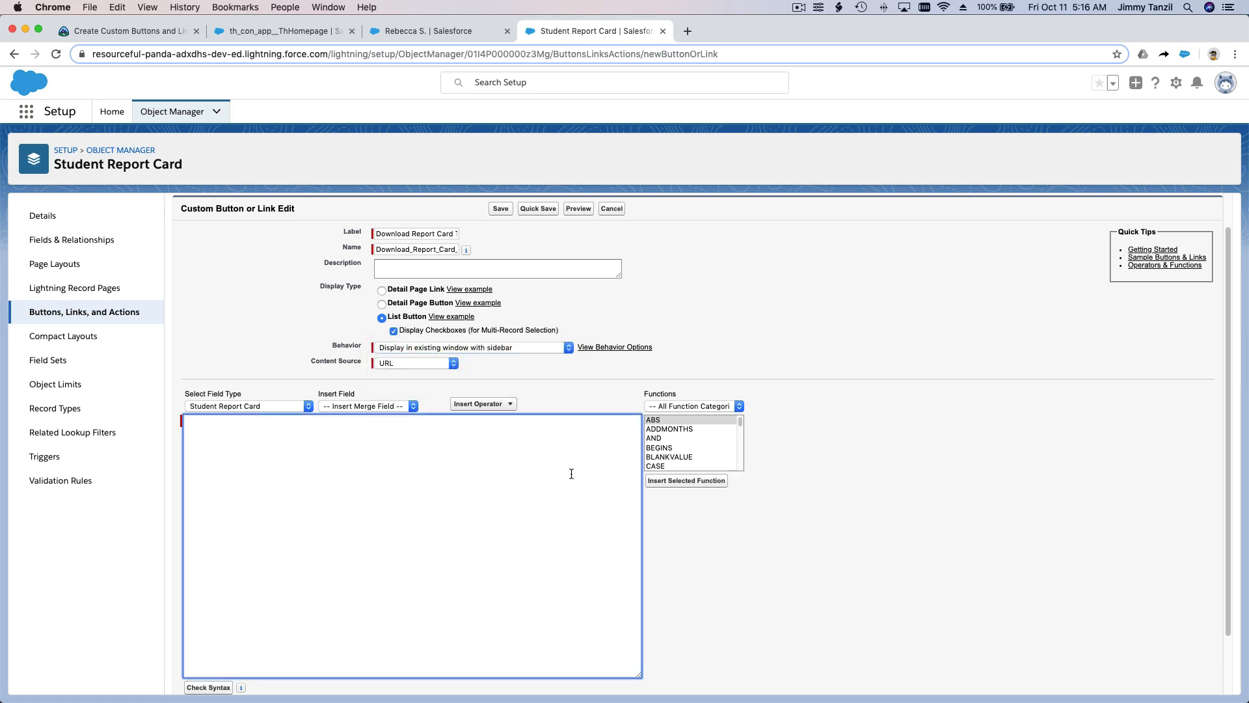
pyautogui.rightClick(340, 452)
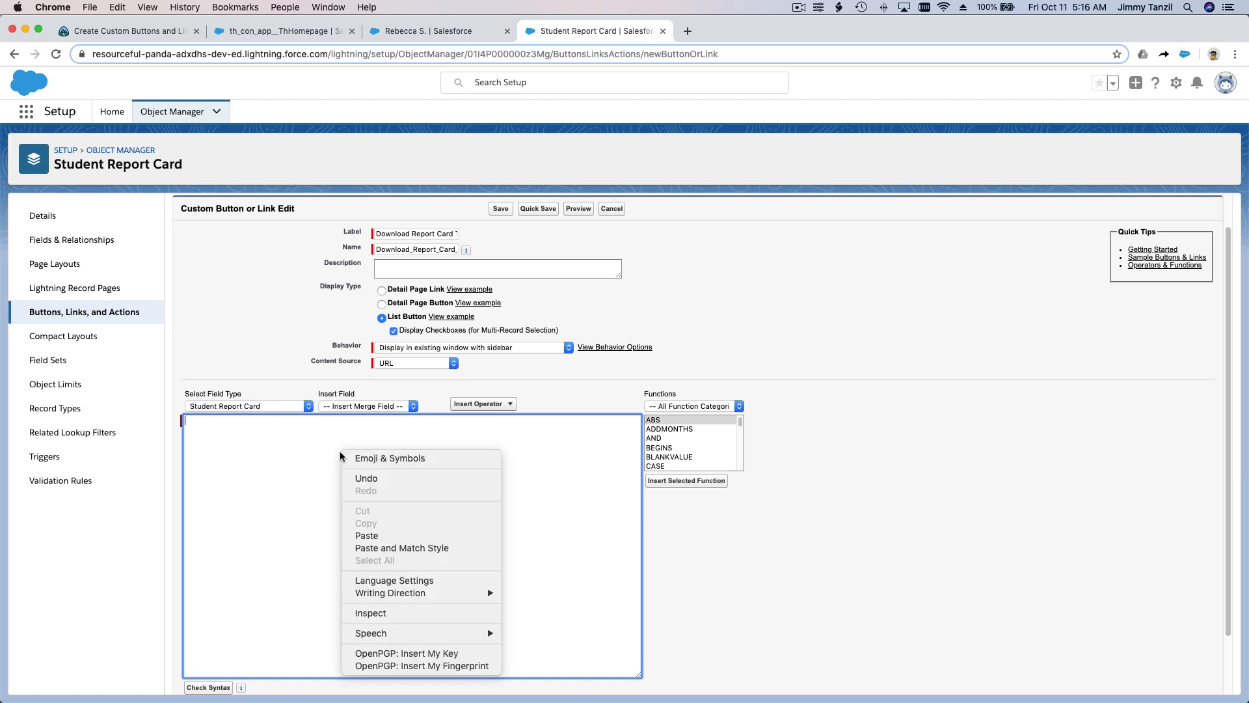
pyautogui.click(392, 536)
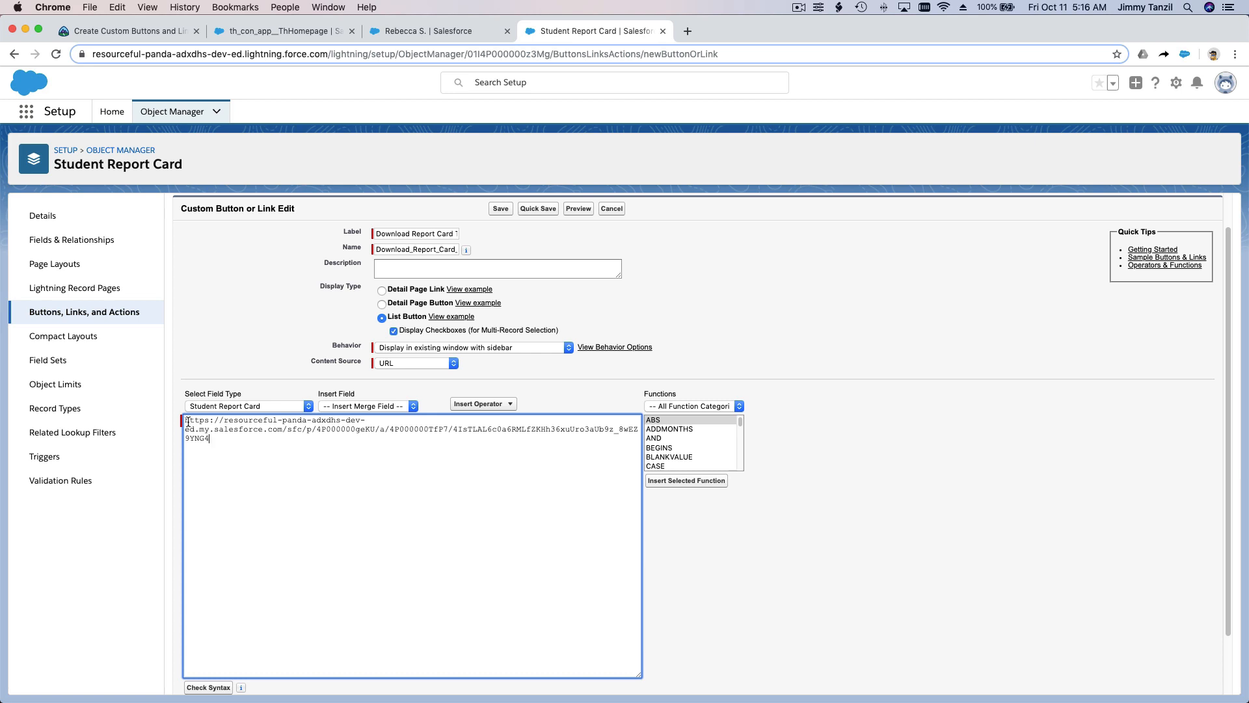
pyautogui.moveTo(186, 424); pyautogui.dragTo(282, 426)
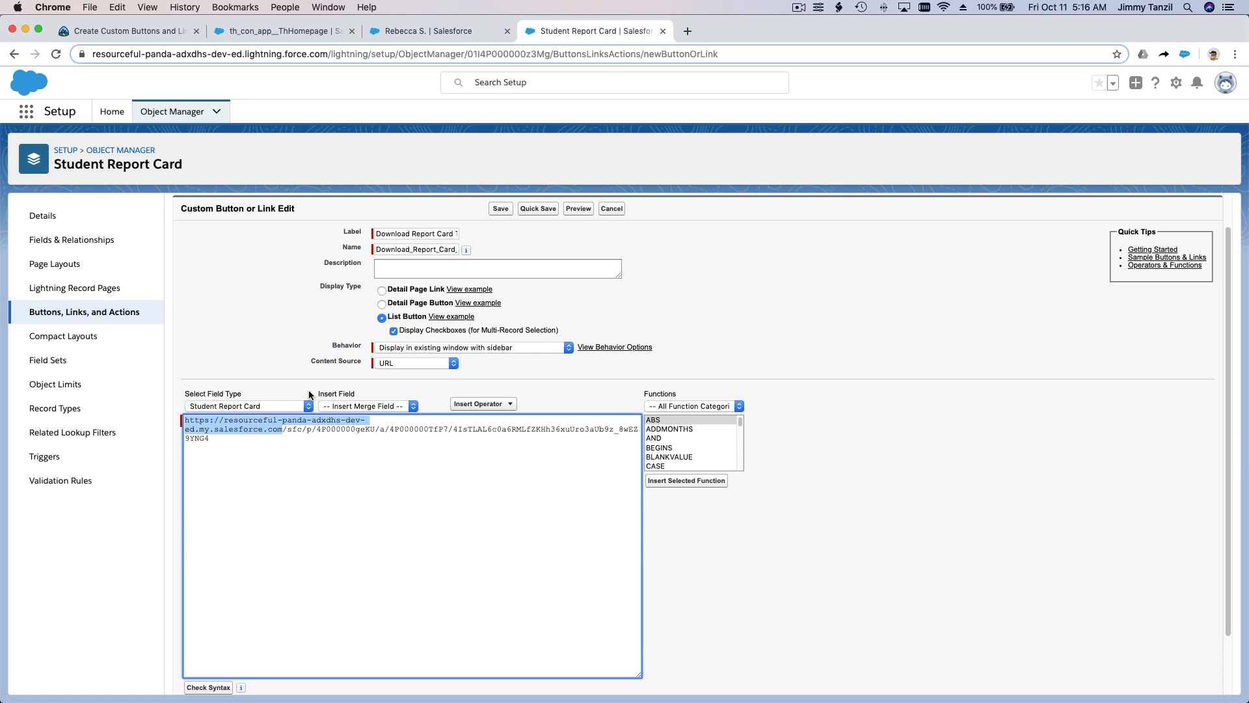
pyautogui.press('BackSpace')
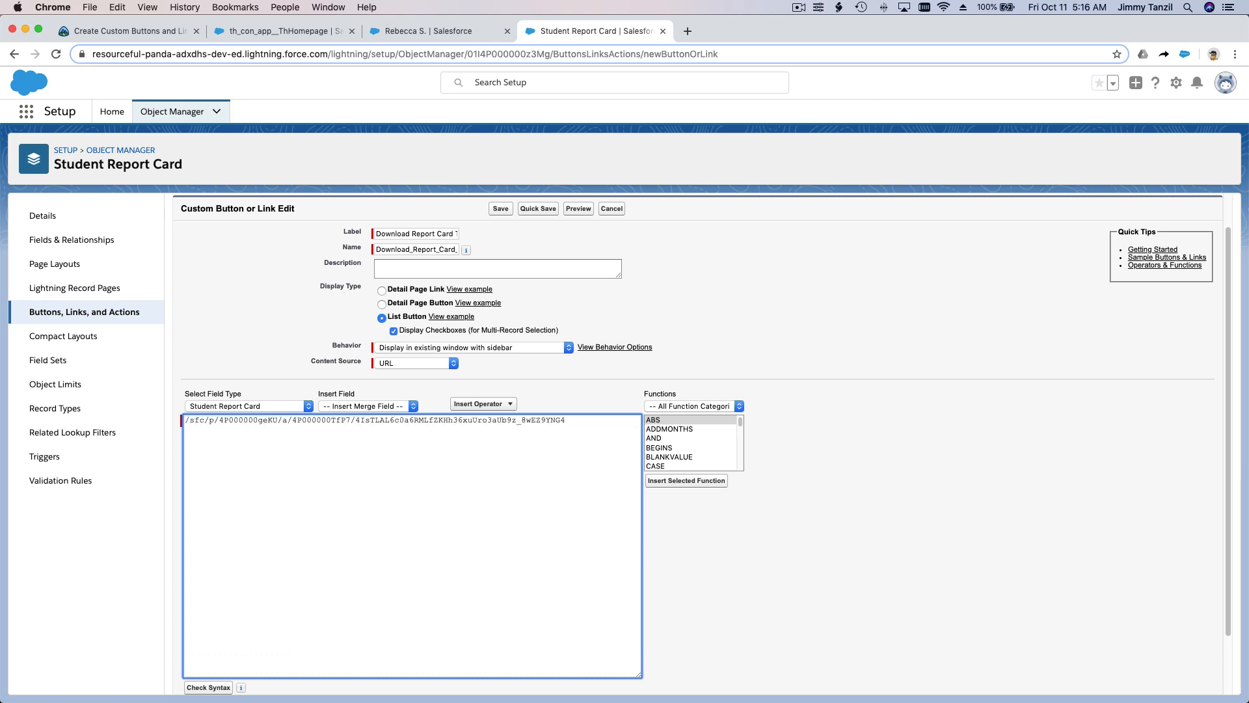
pyautogui.click(611, 421)
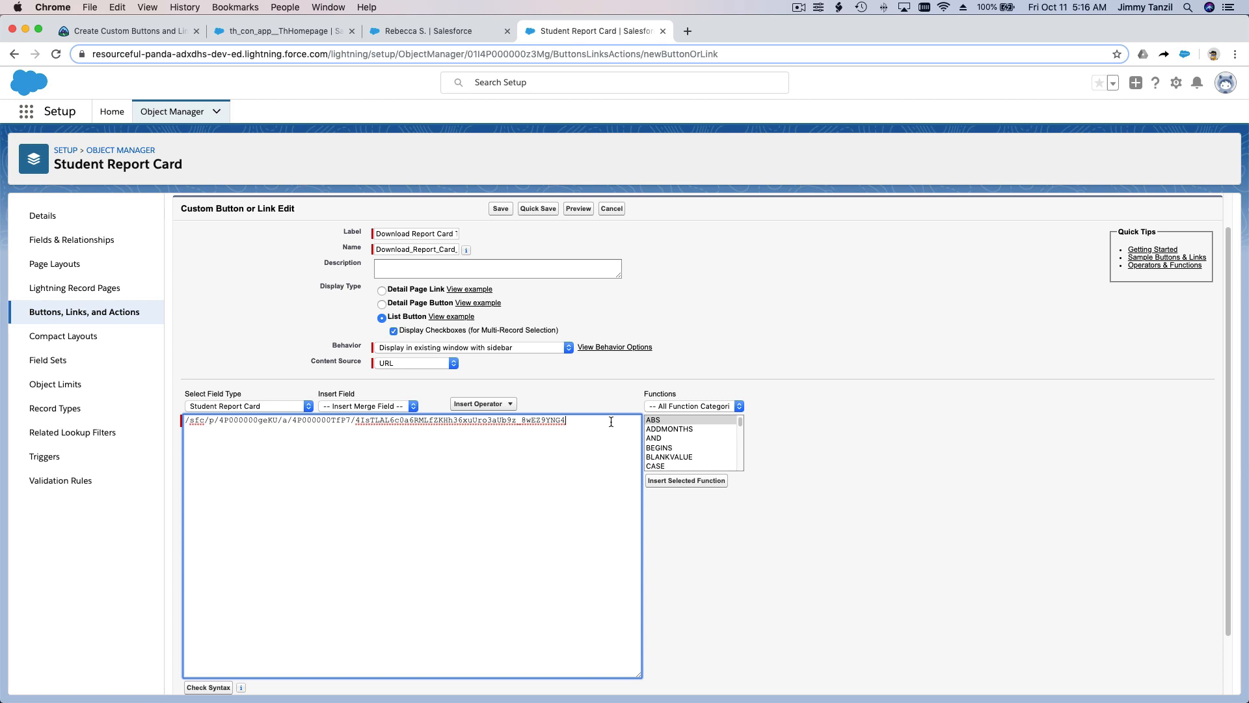
# Step: Save the new Download Report Card Template list button and acknowledge the search layout notice
pyautogui.scroll(-3, 611, 421)
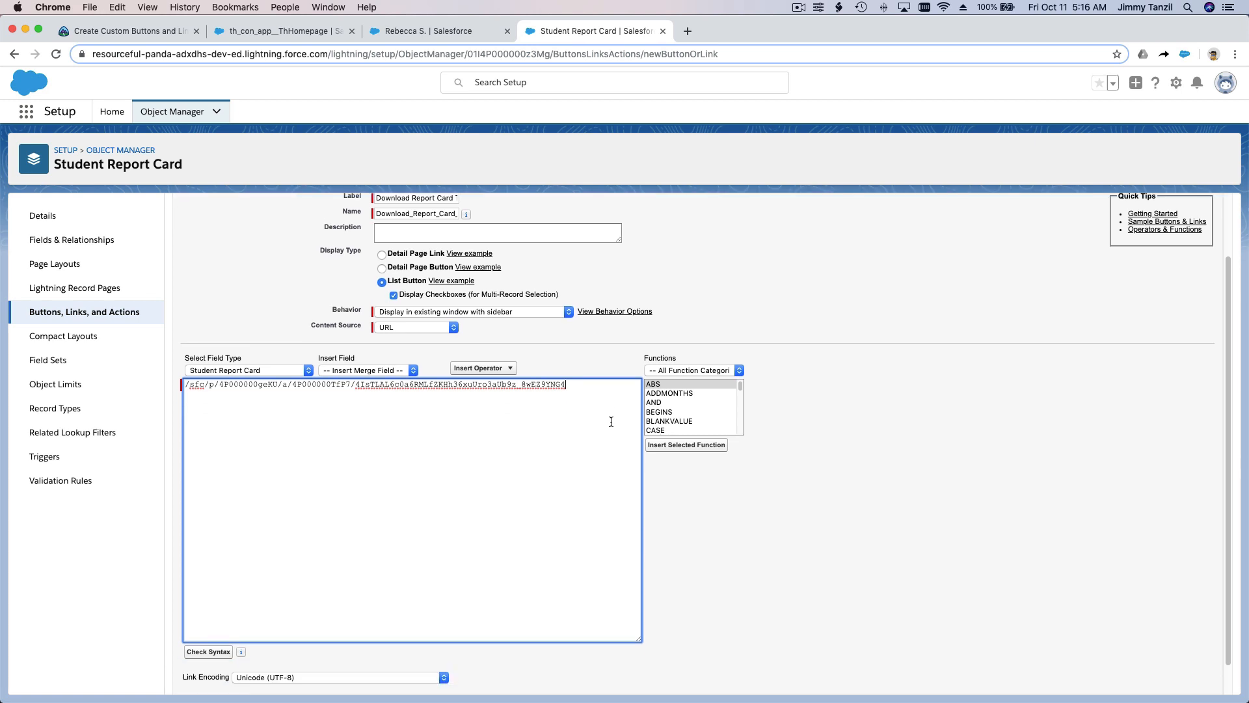
pyautogui.scroll(5, 611, 421)
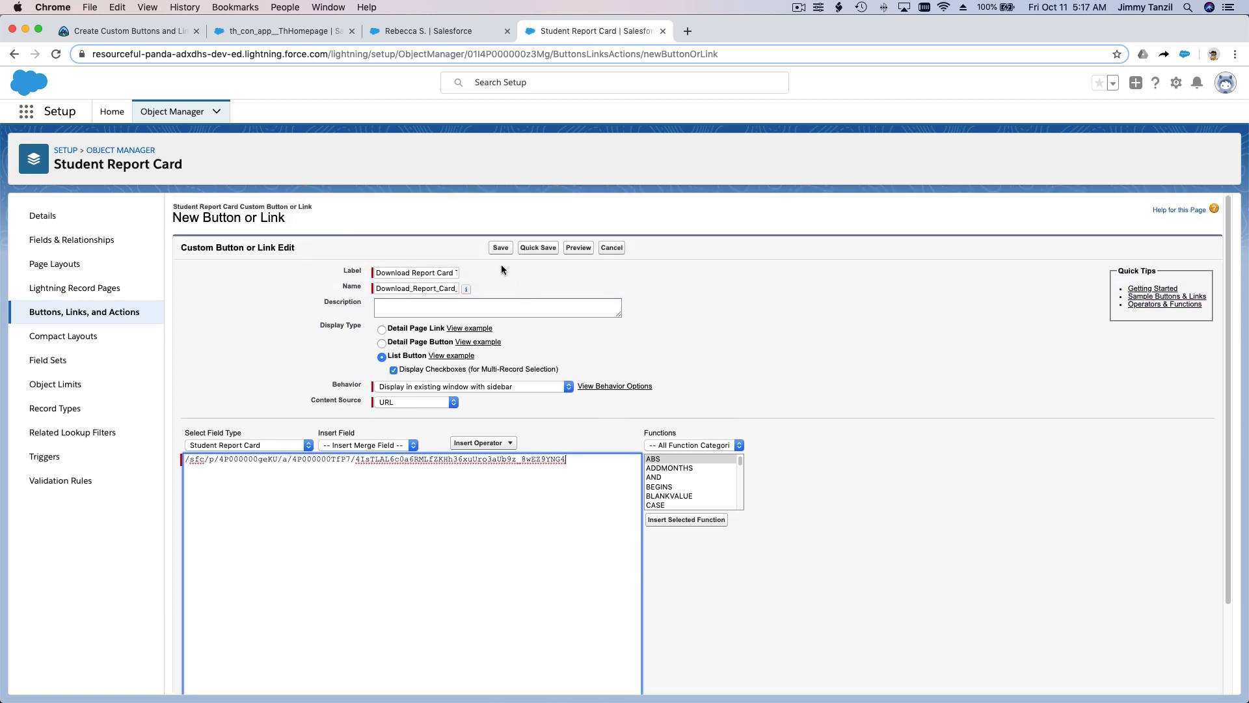
pyautogui.click(500, 249)
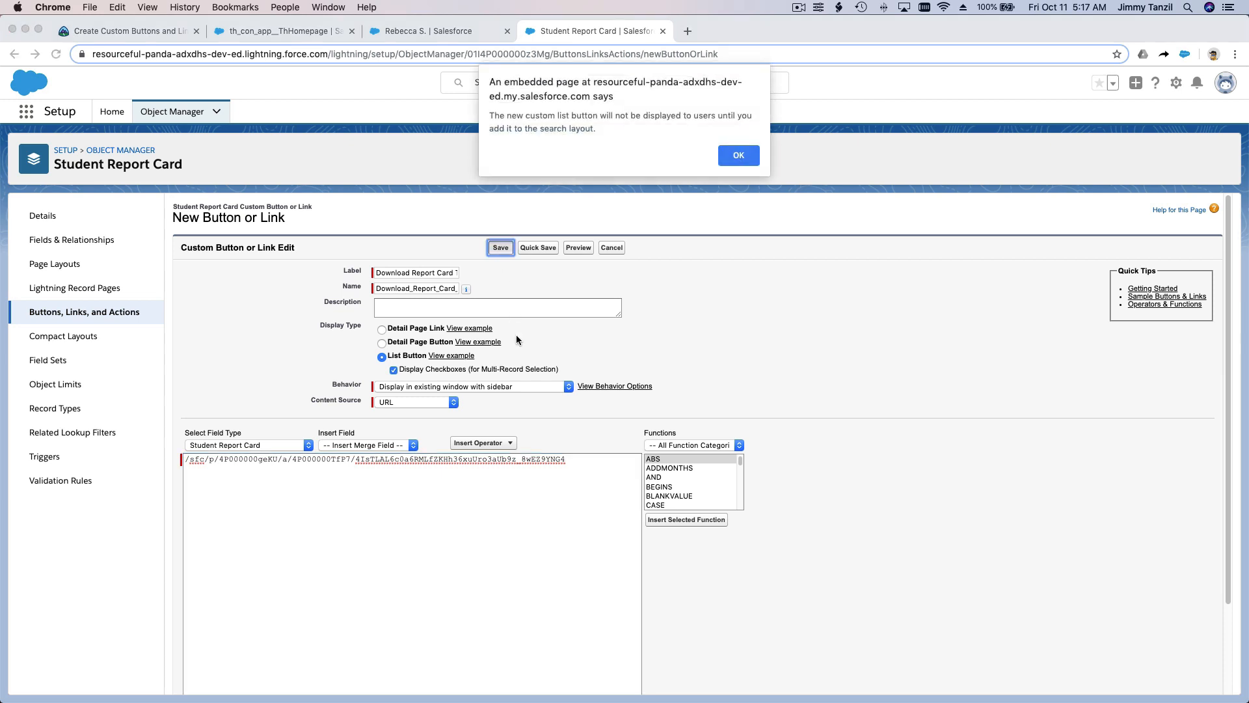
pyautogui.click(742, 155)
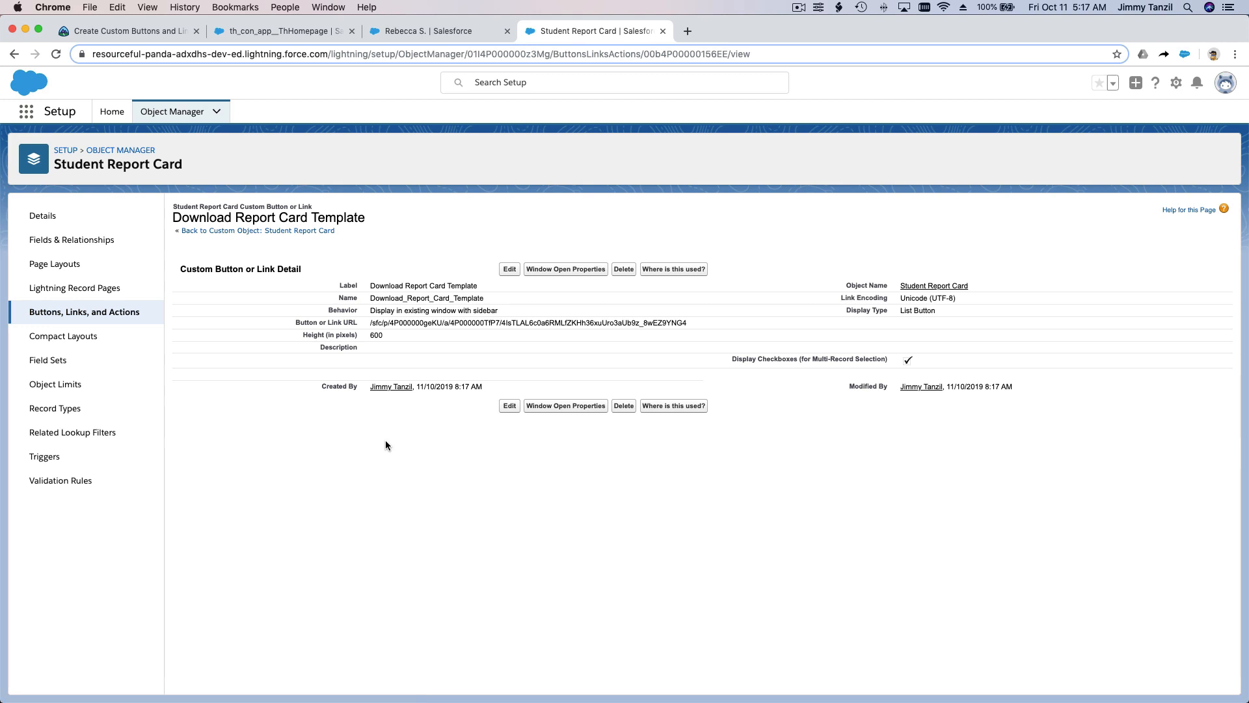
# Step: Look at the student's record, and open the Student object's page layouts in Object Manager
pyautogui.click(419, 33)
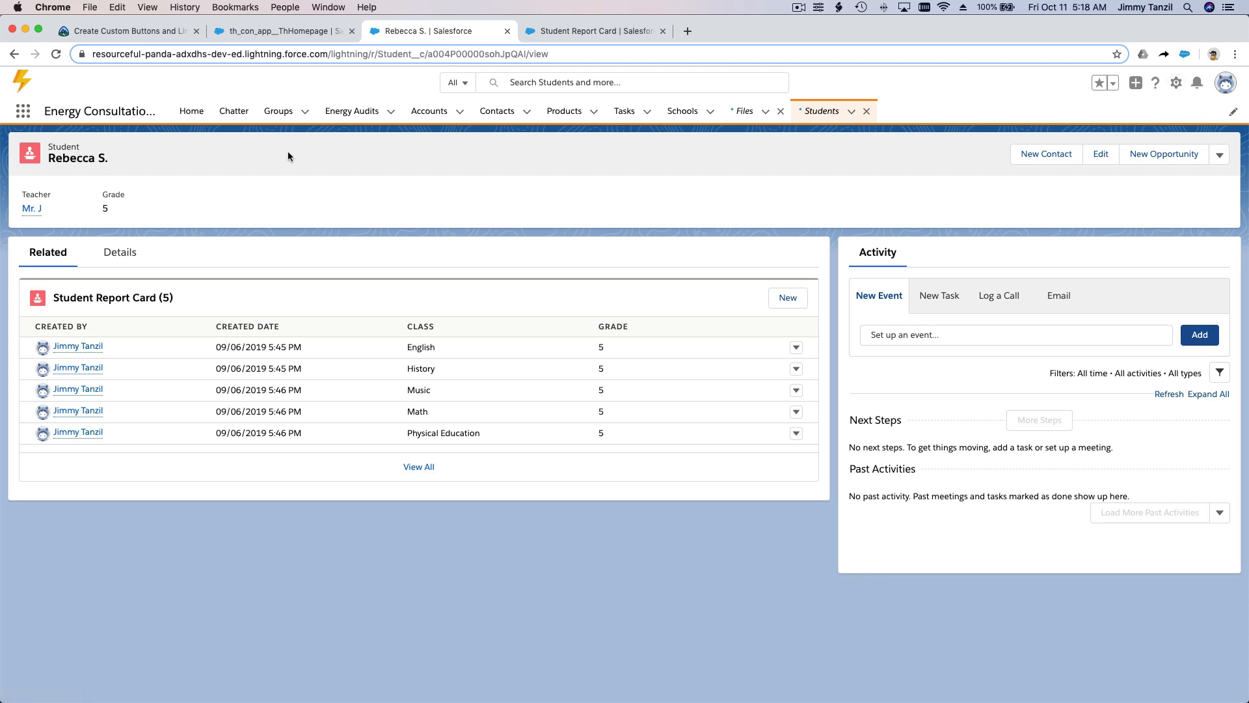
pyautogui.click(552, 33)
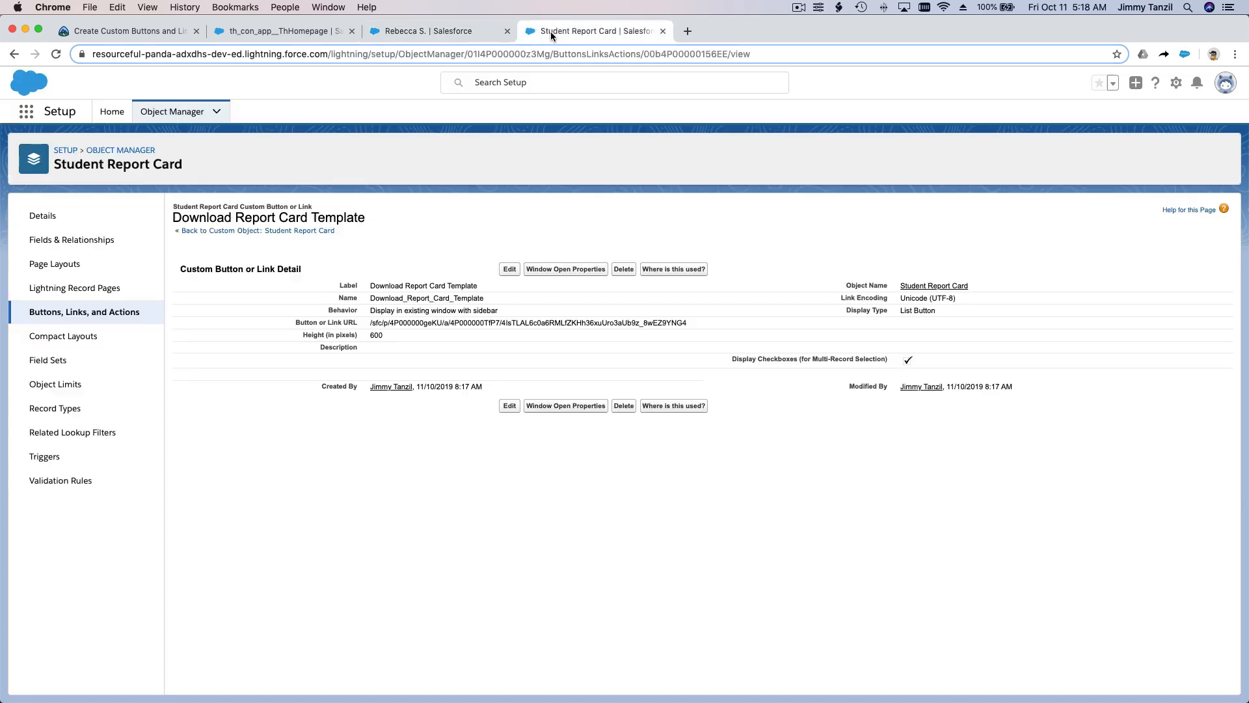
pyautogui.click(190, 115)
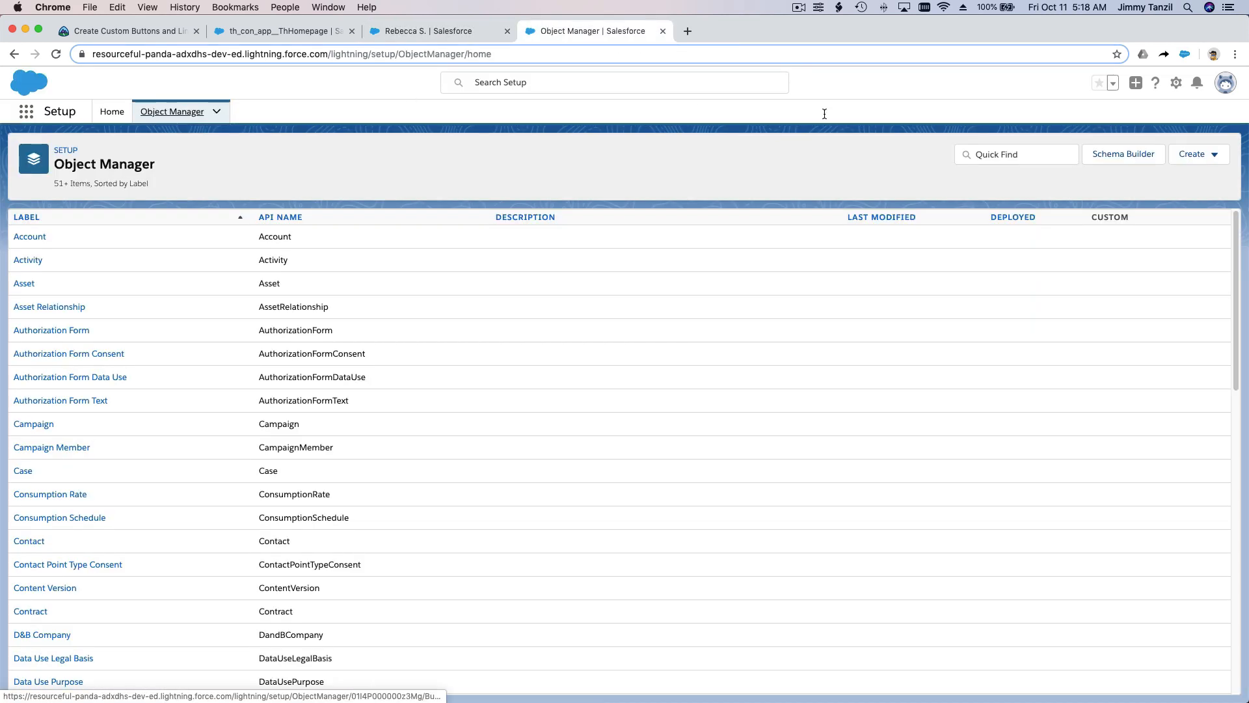
pyautogui.click(1005, 151)
pyautogui.write('S')
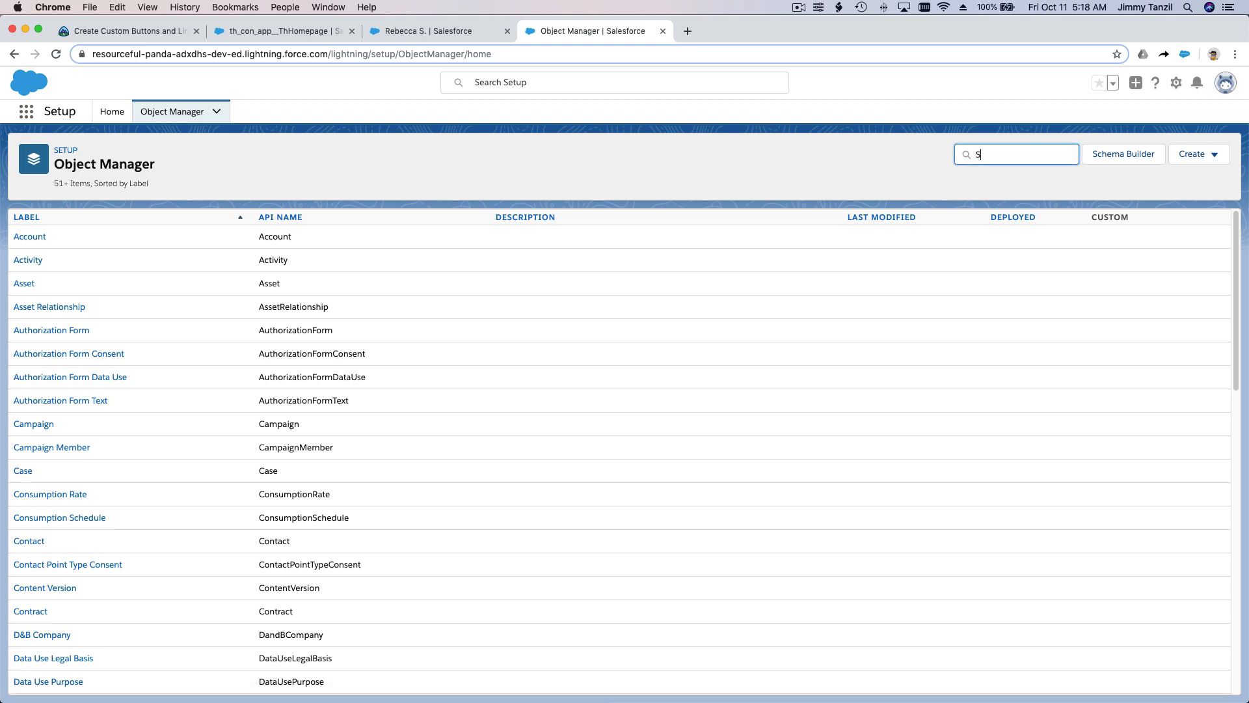
pyautogui.write('tudent')
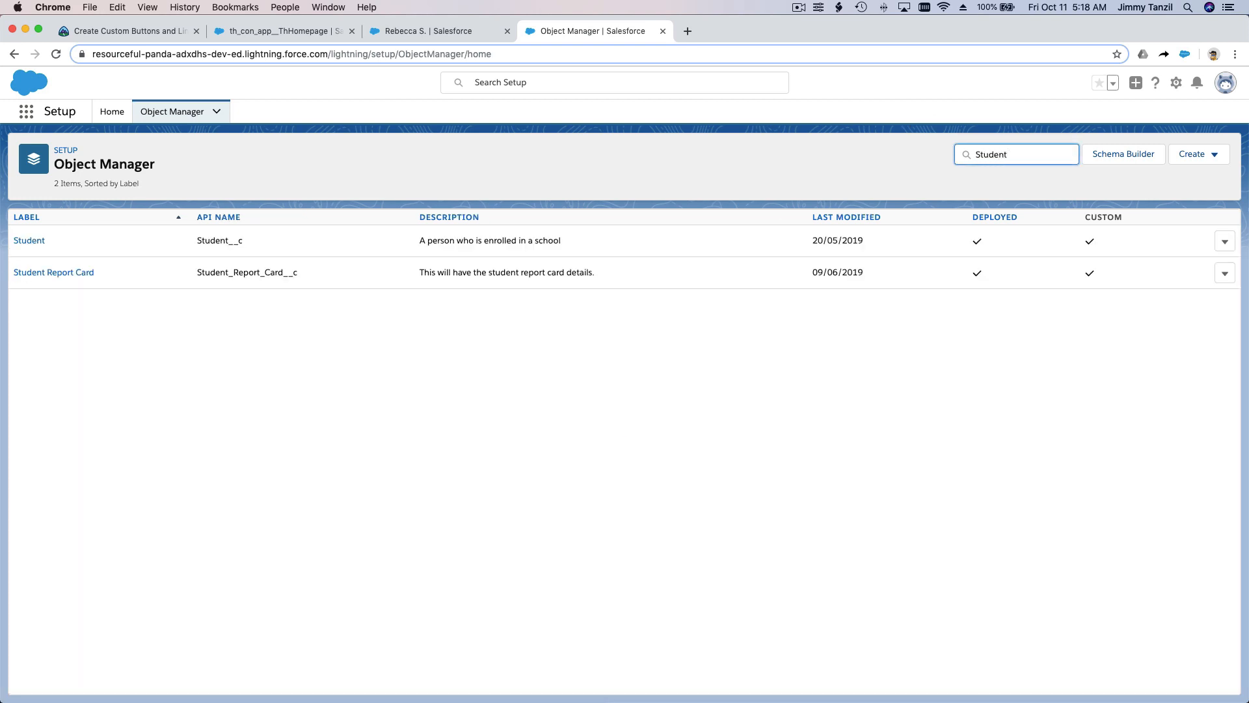
pyautogui.click(26, 242)
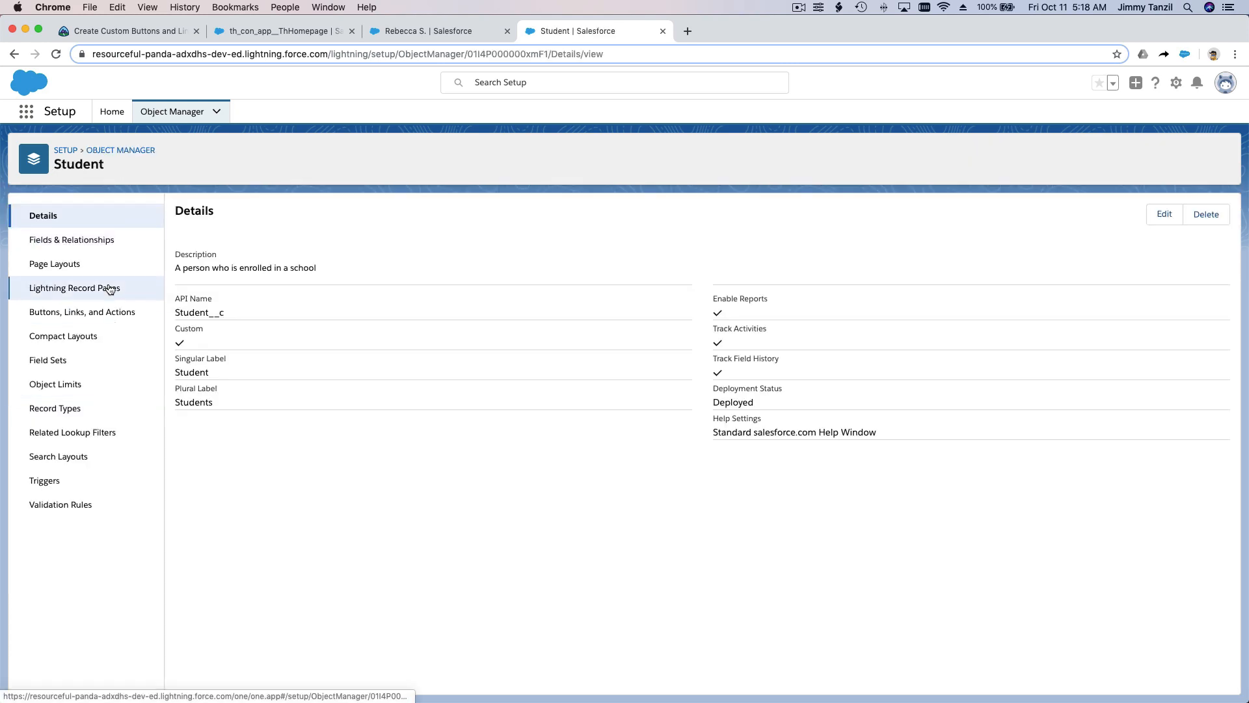
pyautogui.click(105, 270)
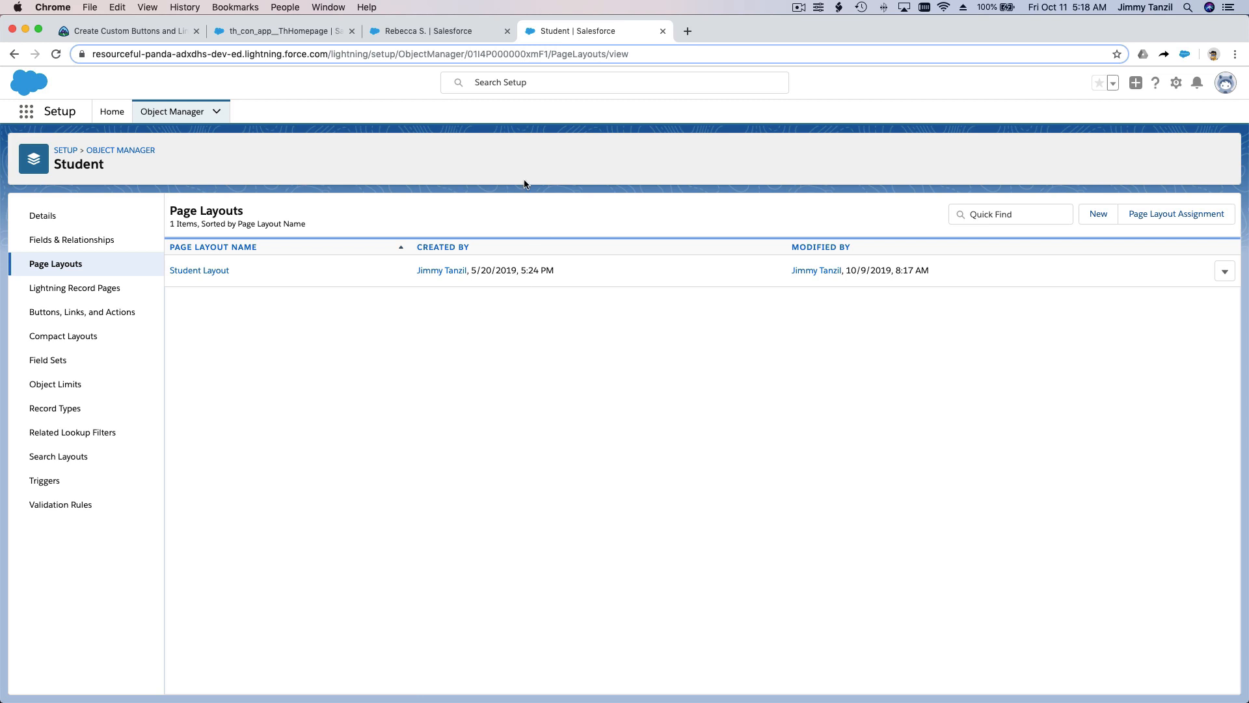
# Step: Check the student's record, and open the Student object's Student Layout for editing
pyautogui.click(432, 37)
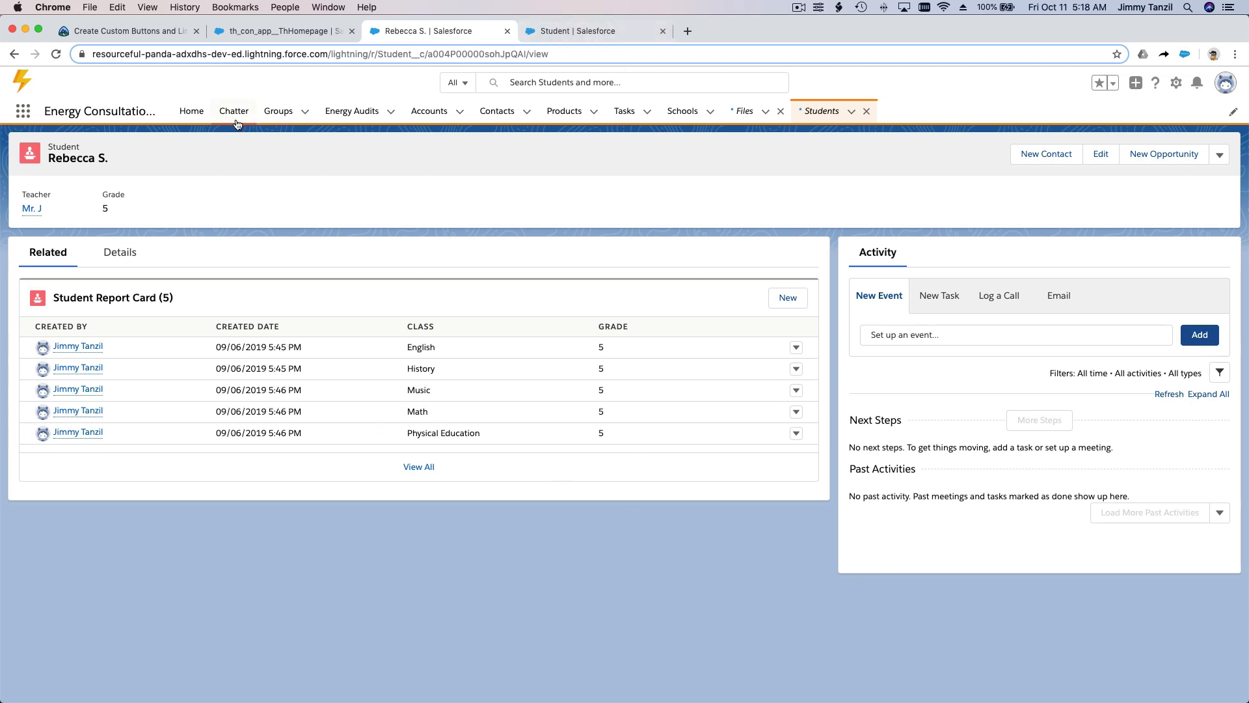
pyautogui.doubleClick(56, 146)
pyautogui.click(559, 31)
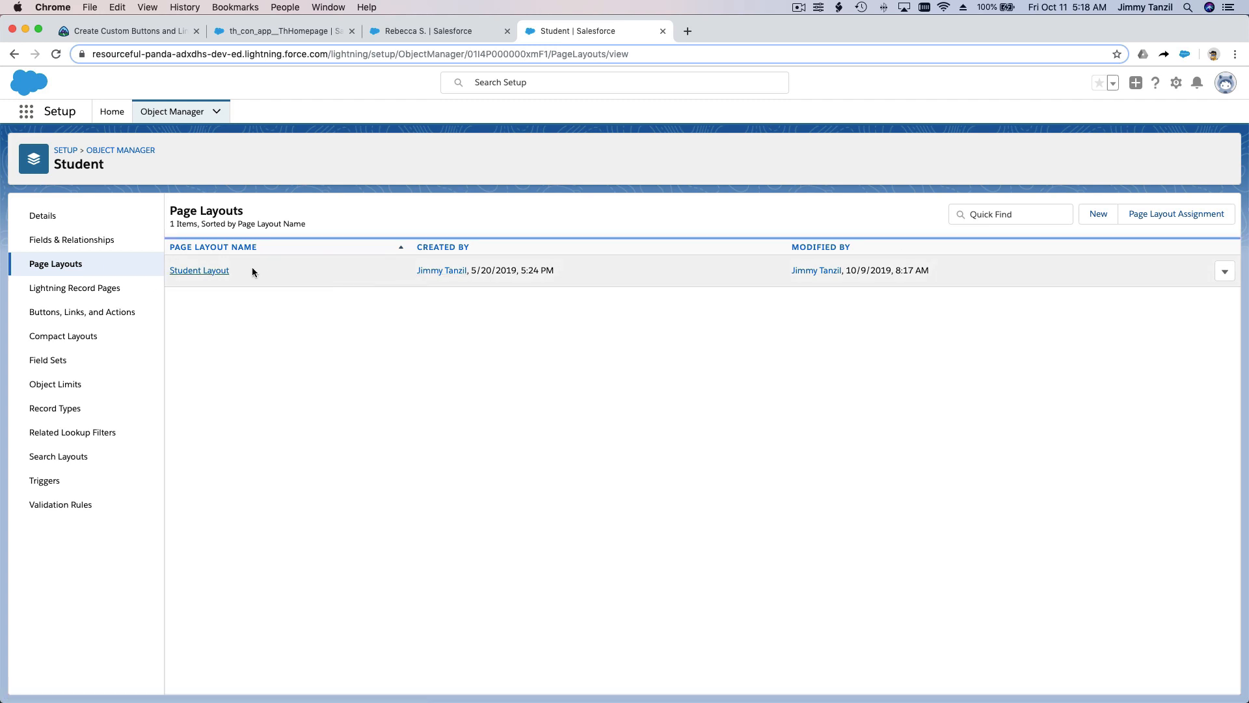
pyautogui.click(1225, 272)
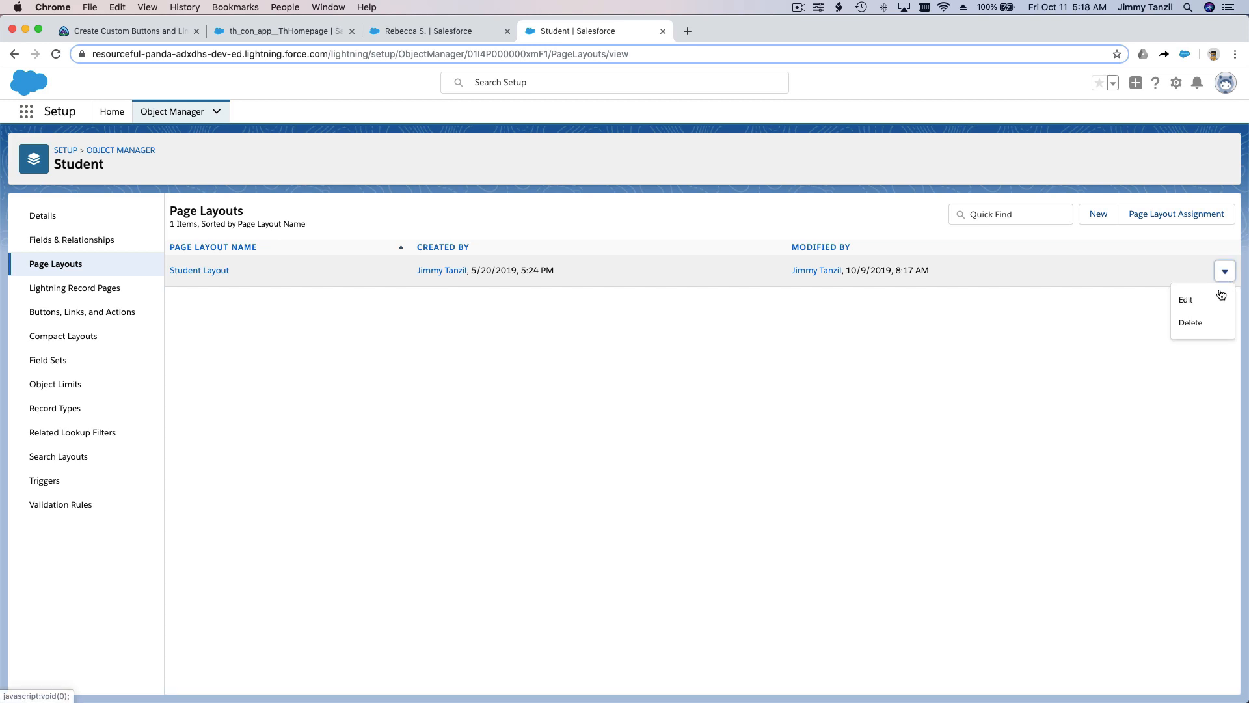
pyautogui.click(1221, 298)
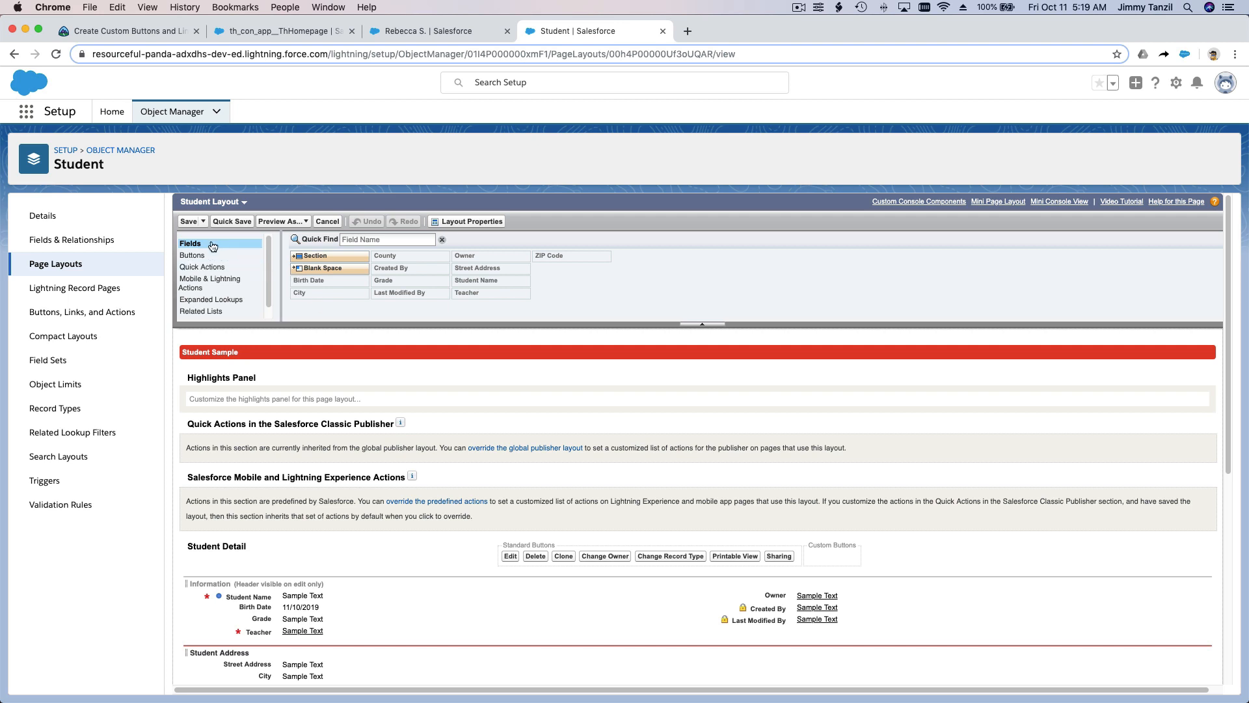
# Step: Add the custom Download Report Card Template button to the Student Report Card related list on the layout
pyautogui.click(202, 311)
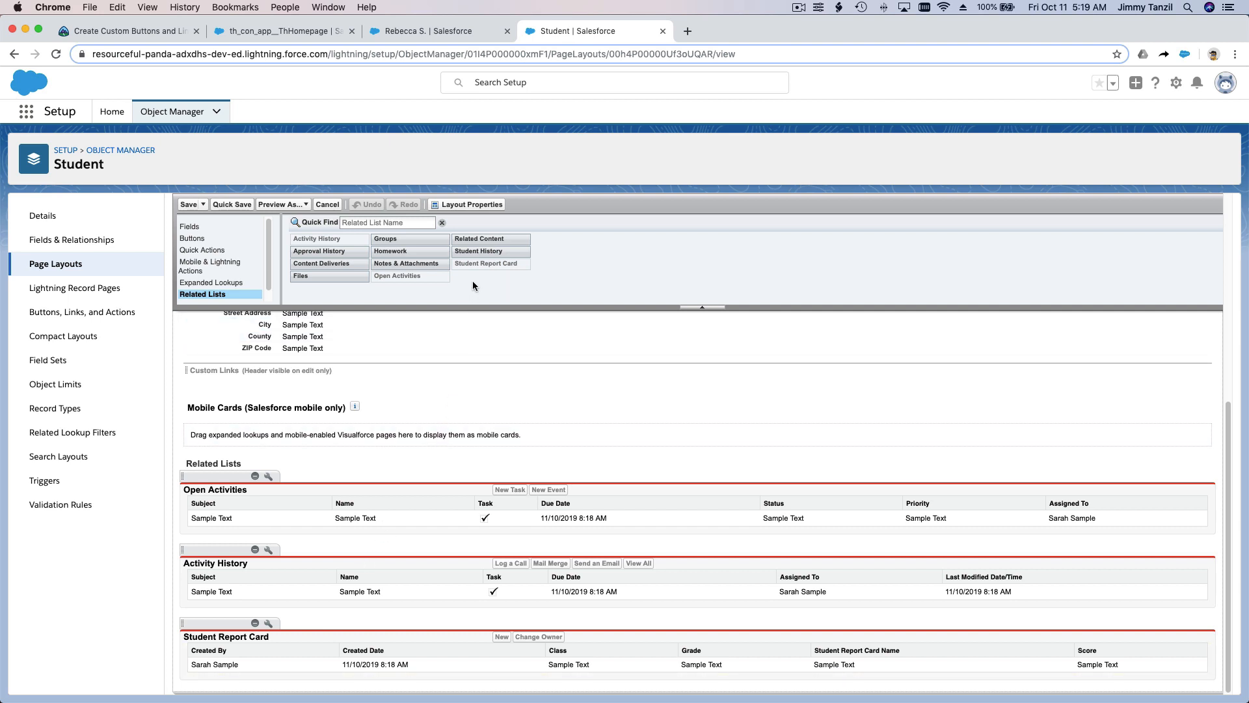
pyautogui.click(473, 263)
pyautogui.click(268, 624)
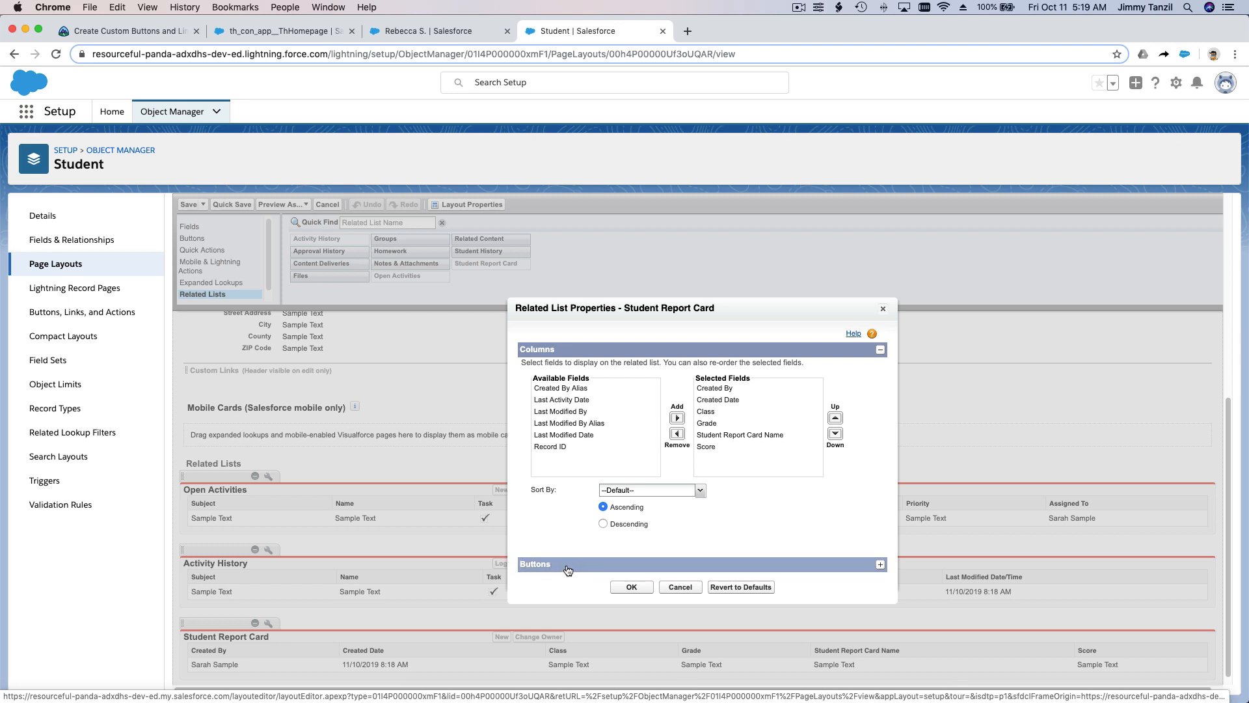
pyautogui.click(879, 565)
pyautogui.click(595, 495)
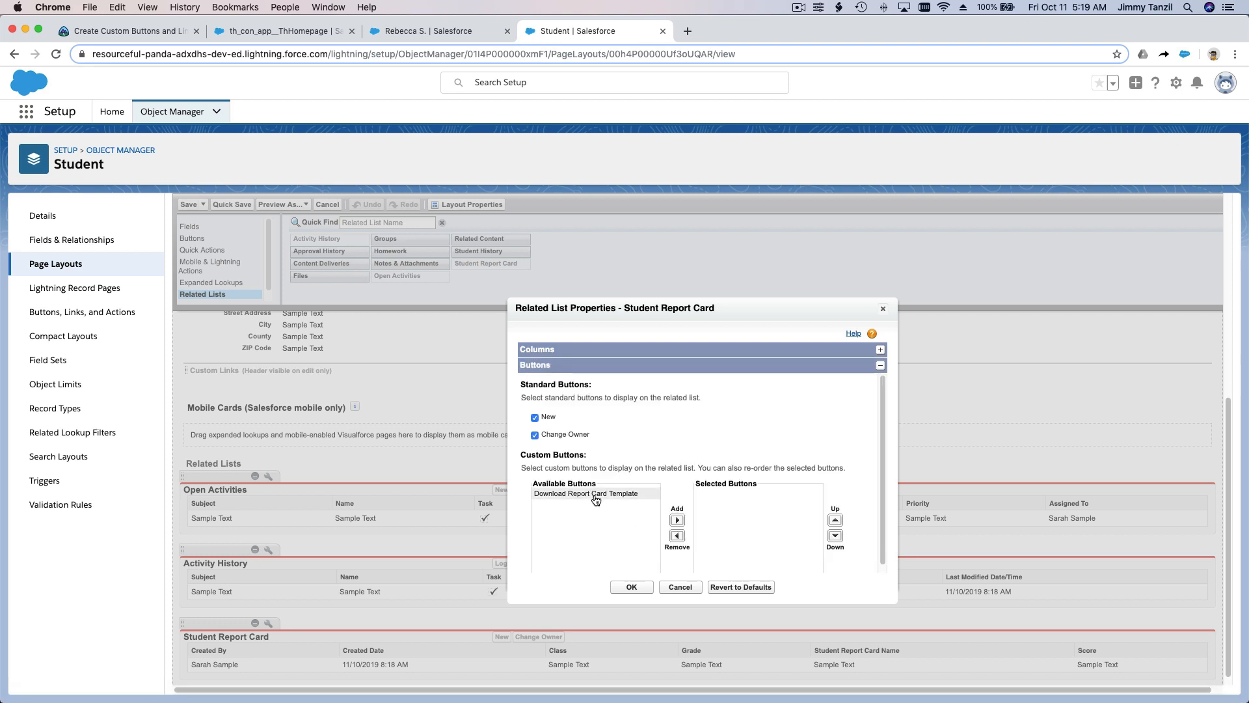
pyautogui.click(676, 520)
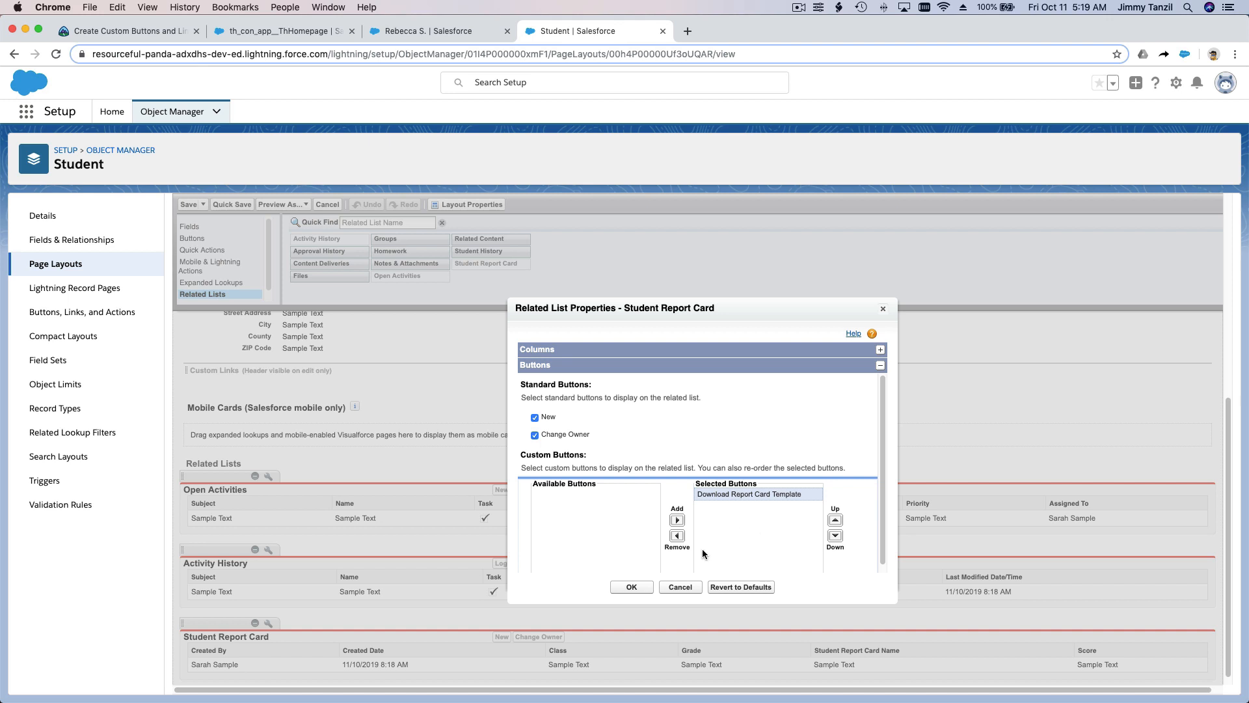
pyautogui.click(631, 587)
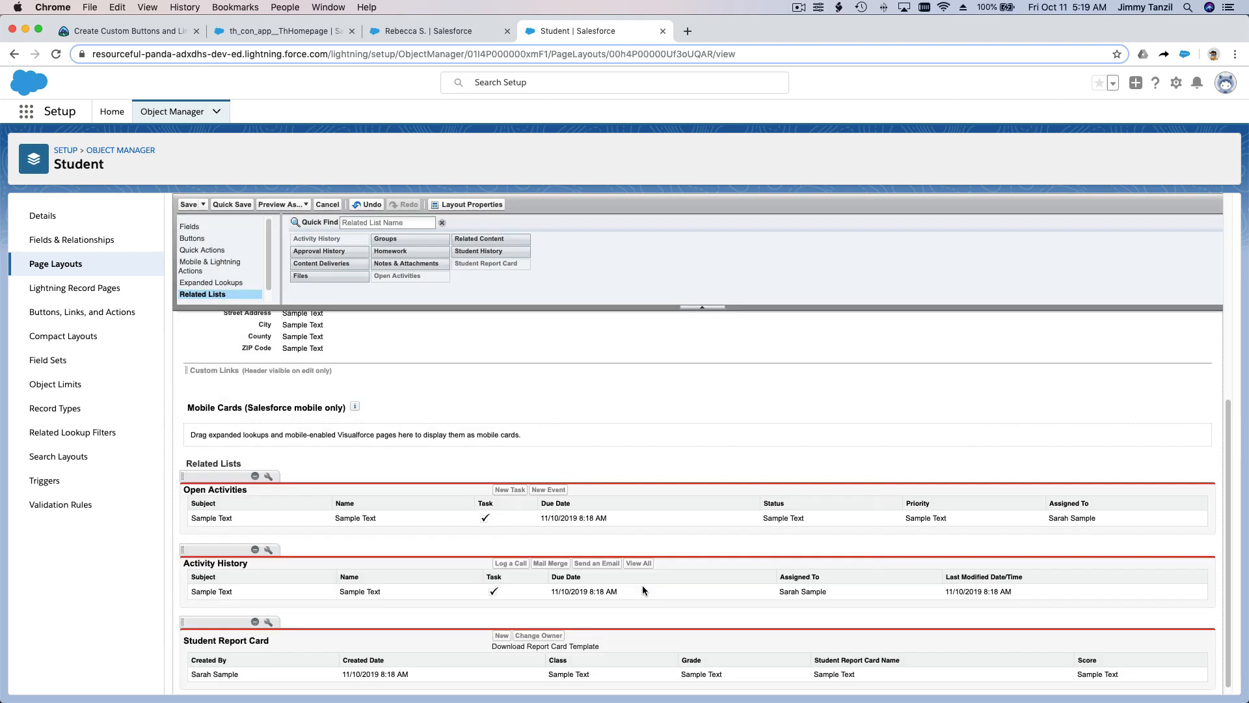
# Step: Save the Student Layout changes and reopen the layout
pyautogui.click(235, 206)
pyautogui.click(188, 205)
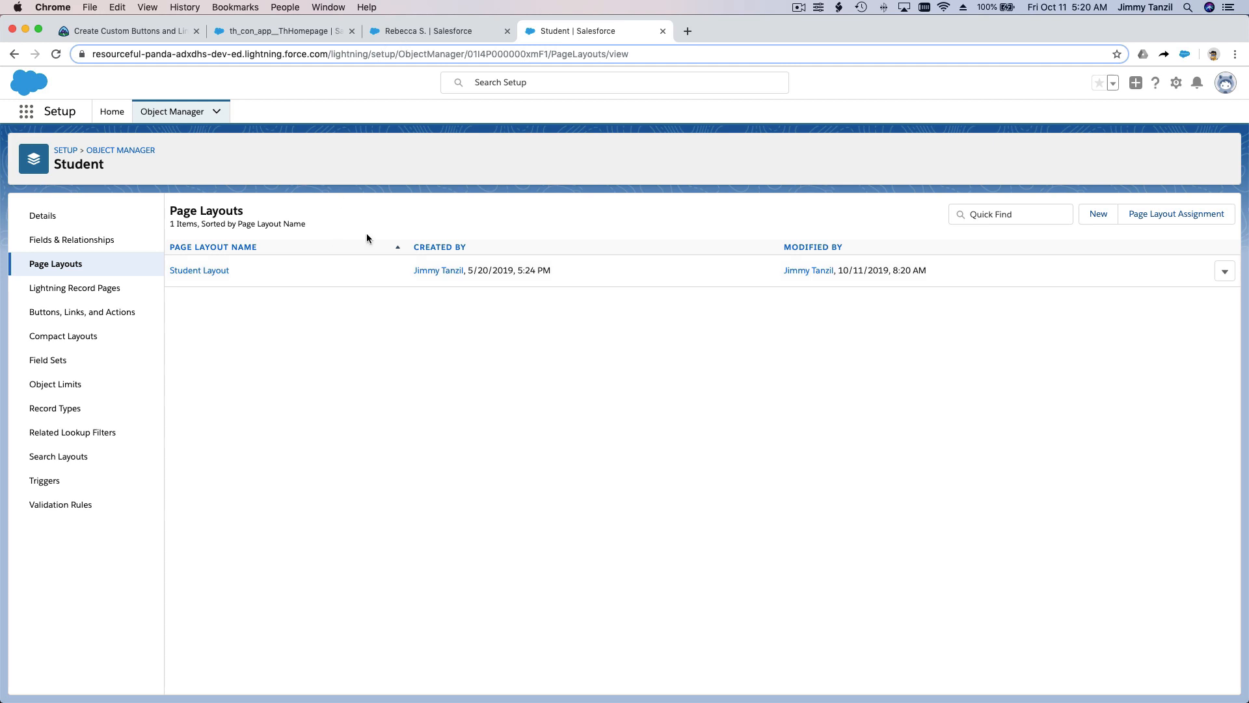
pyautogui.click(195, 271)
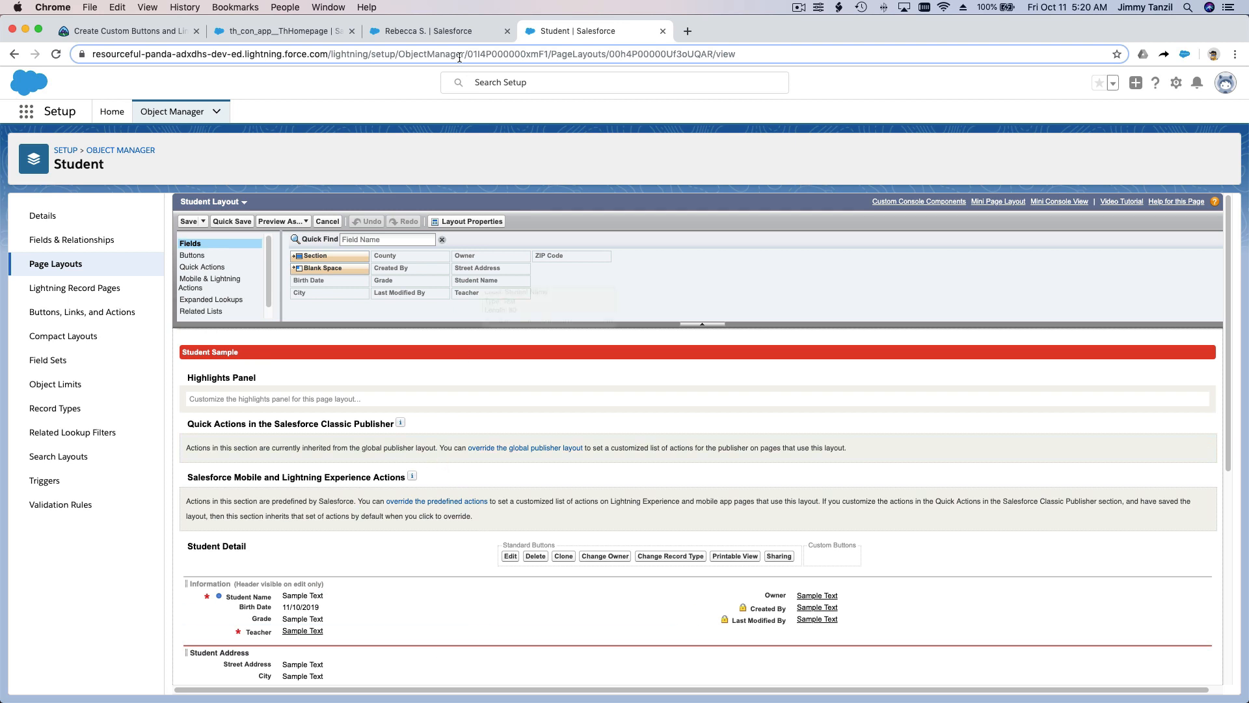
# Step: Reload the student's record, test the Download Report Card Template button in its related list, and close the opened file
pyautogui.click(439, 34)
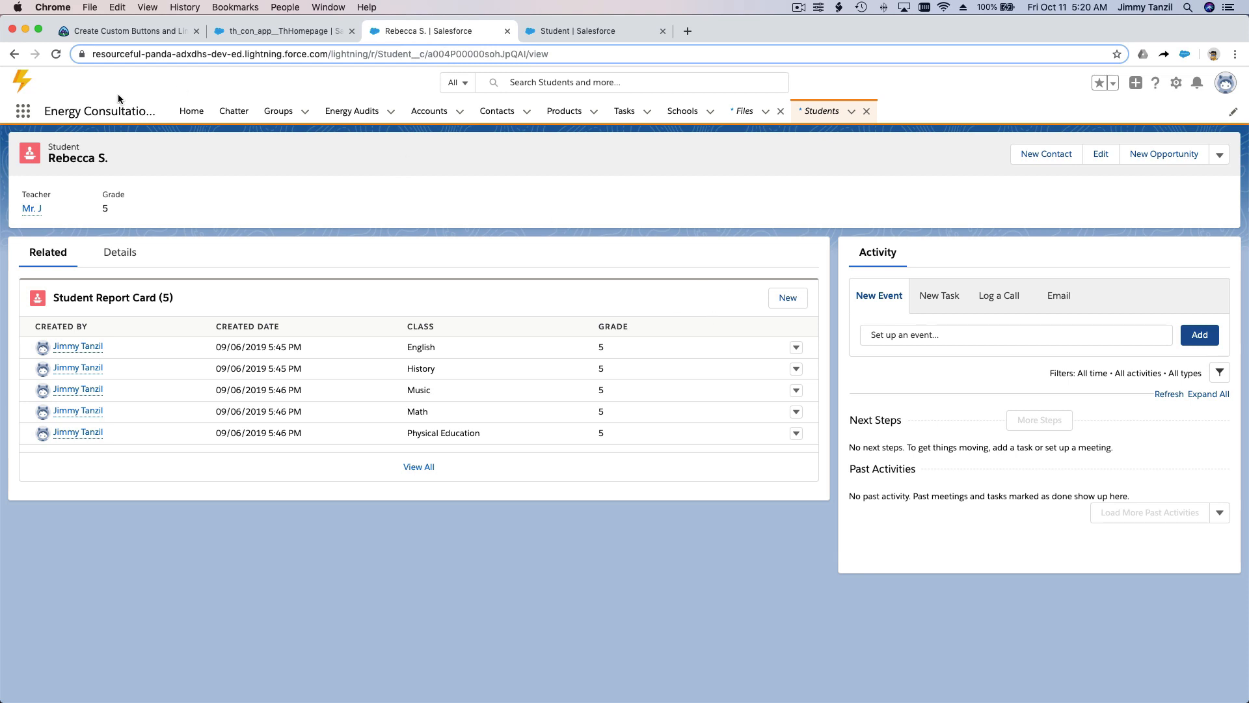
pyautogui.click(55, 55)
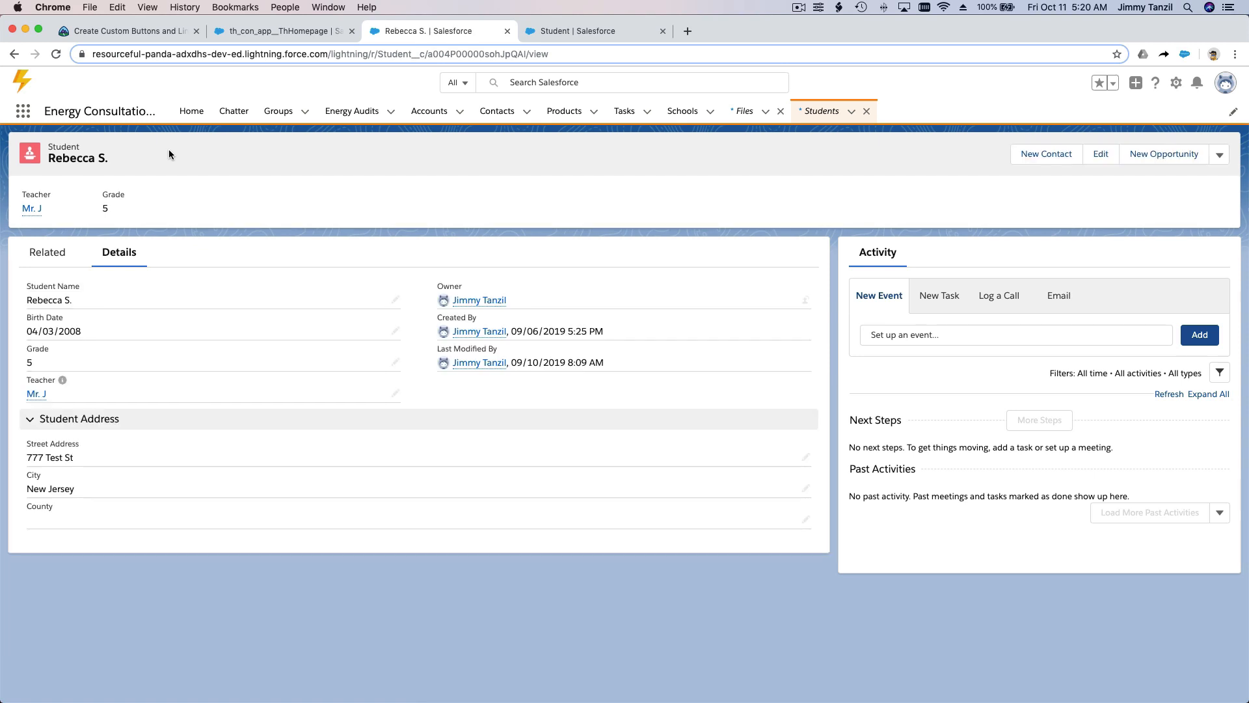
pyautogui.click(55, 253)
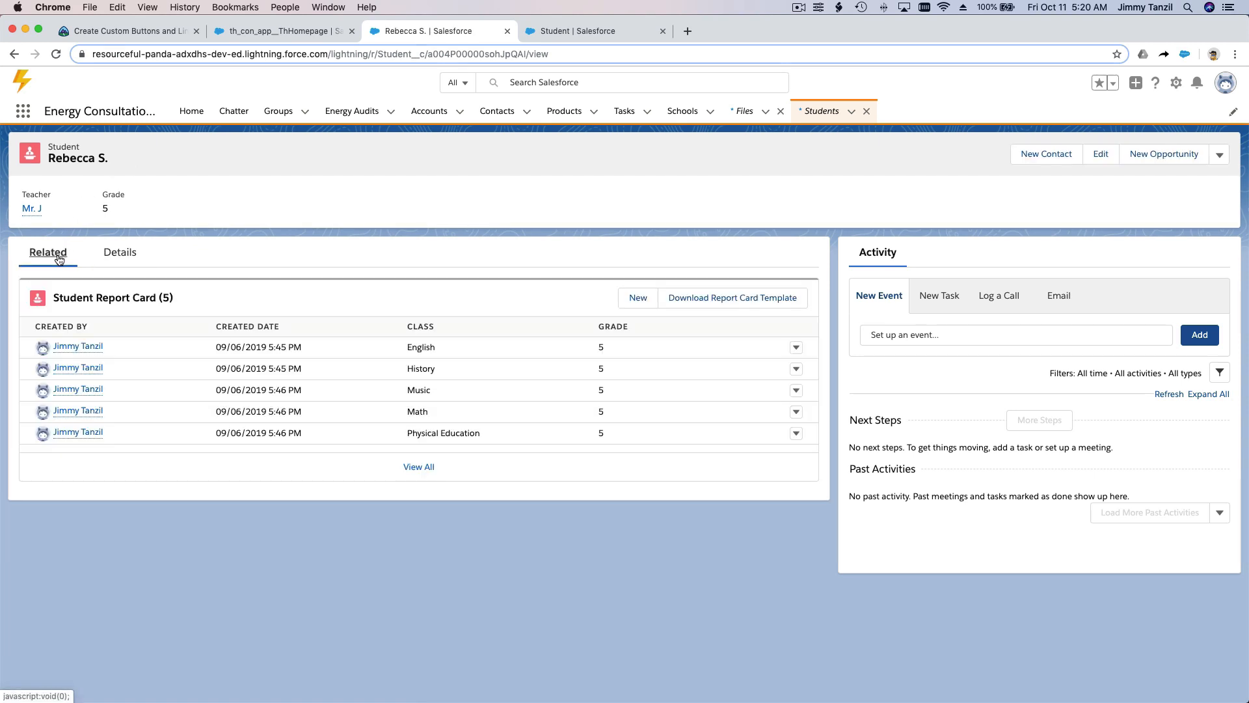
pyautogui.click(714, 309)
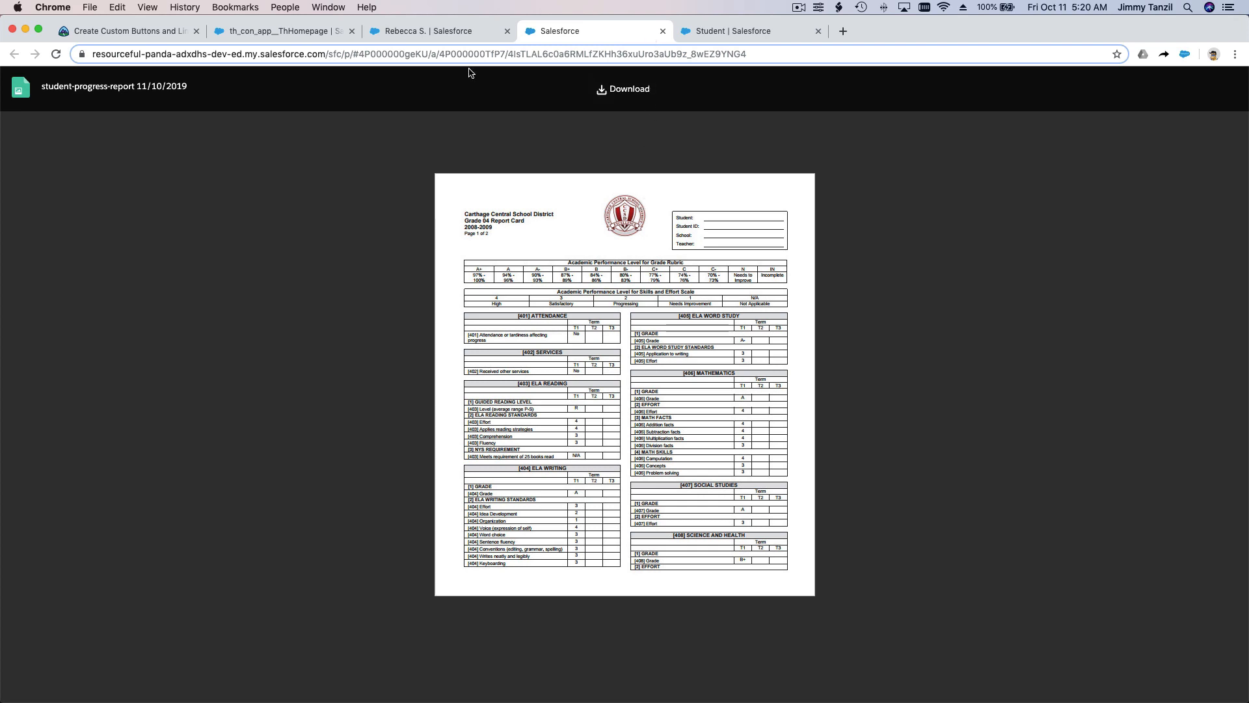
pyautogui.click(662, 31)
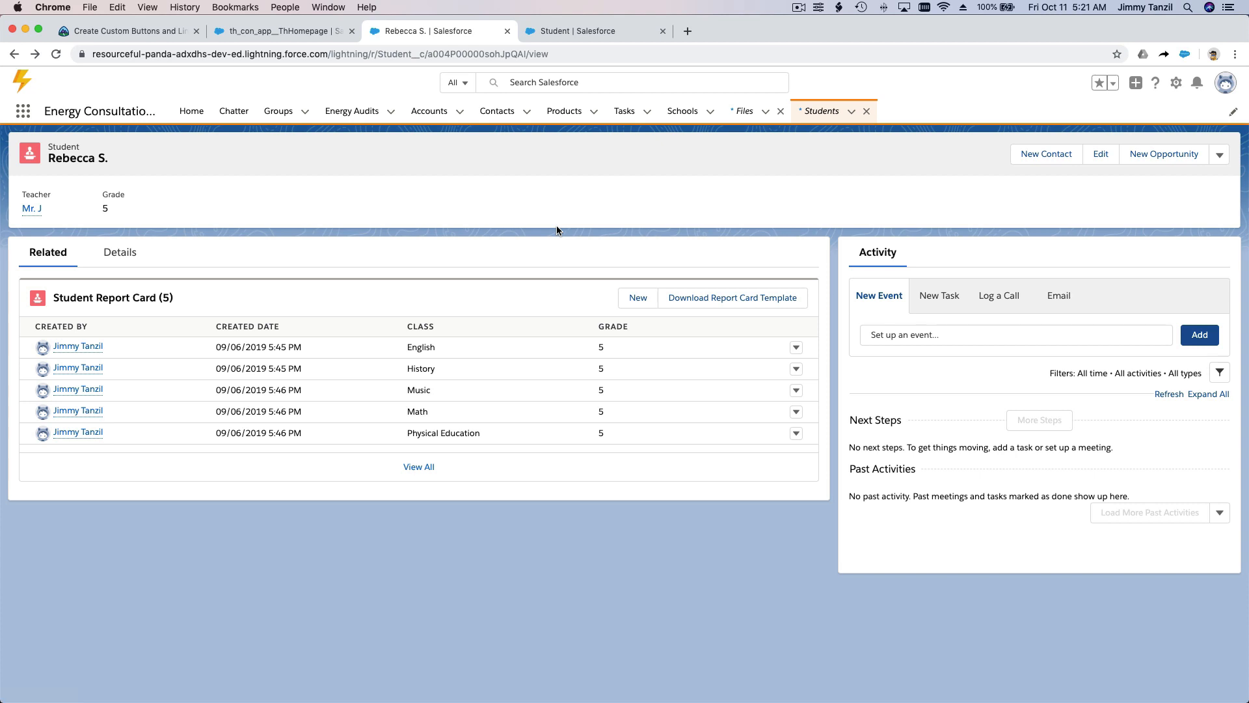
# Step: Review the Trailhead unit's custom list button instructions through to the Create a Custom Detail Page Link section
pyautogui.click(130, 30)
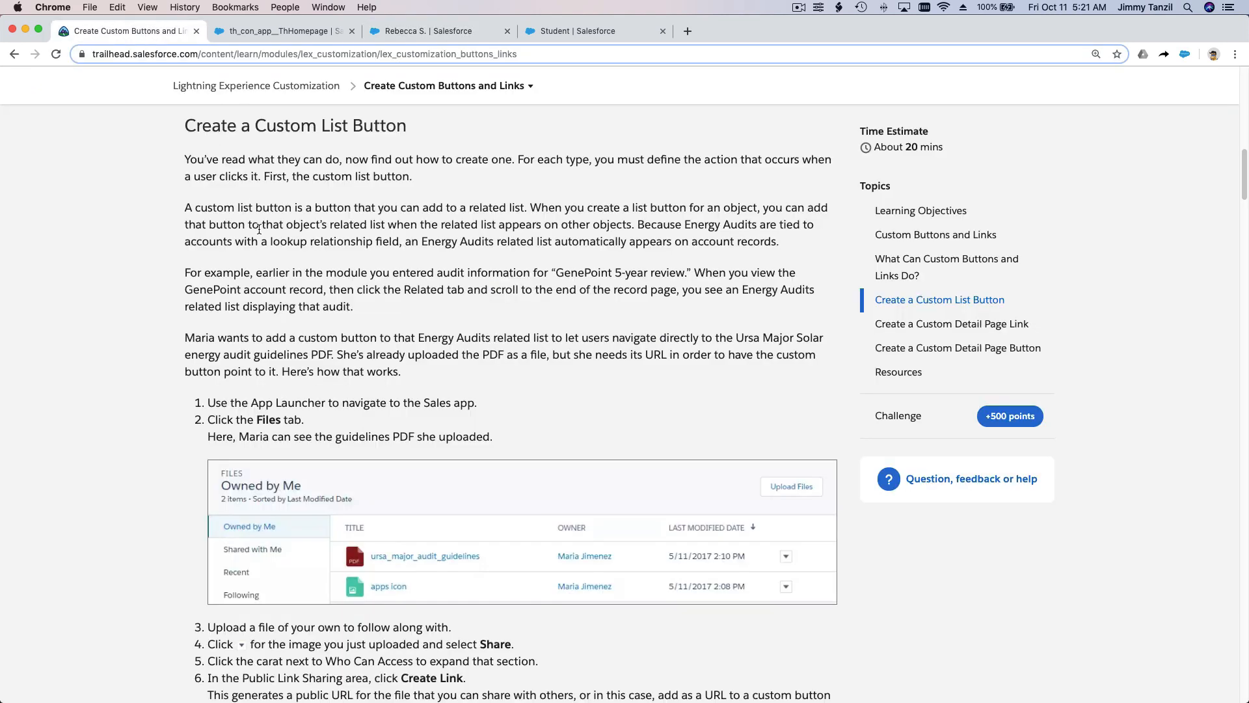
pyautogui.moveTo(265, 125); pyautogui.dragTo(345, 125)
pyautogui.click(359, 180)
pyautogui.scroll(-5, 360, 179)
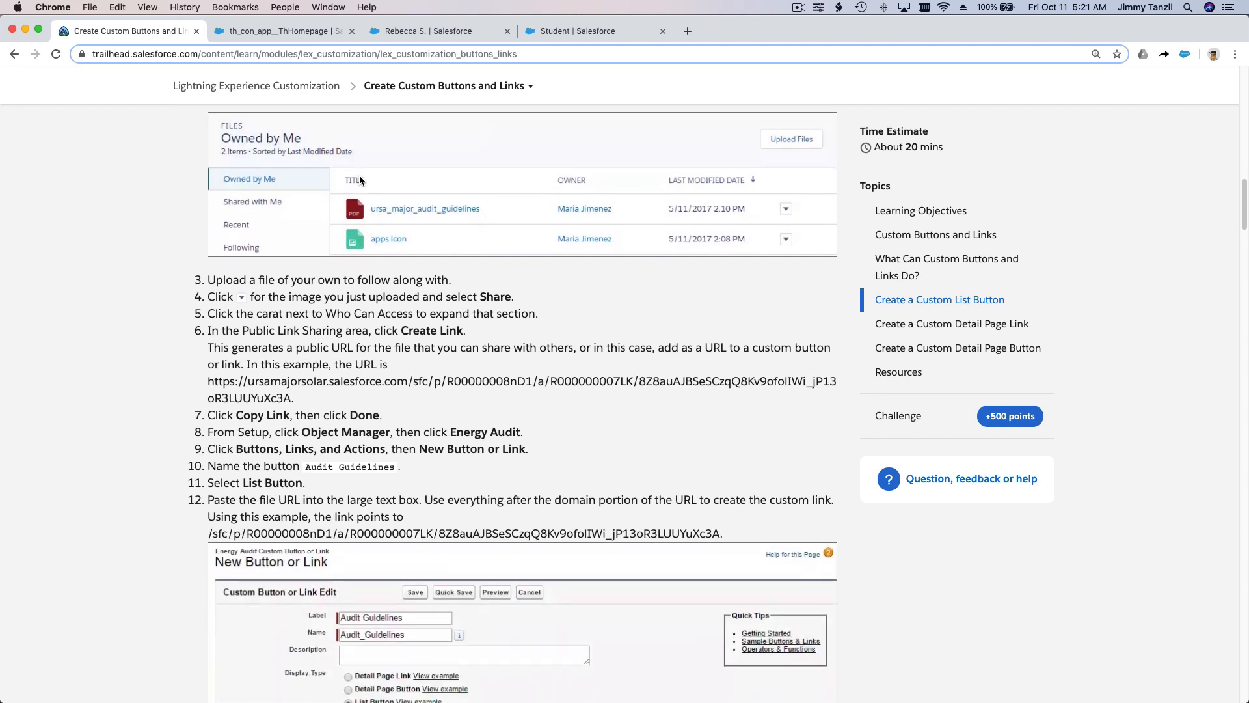
pyautogui.scroll(3, 381, 238)
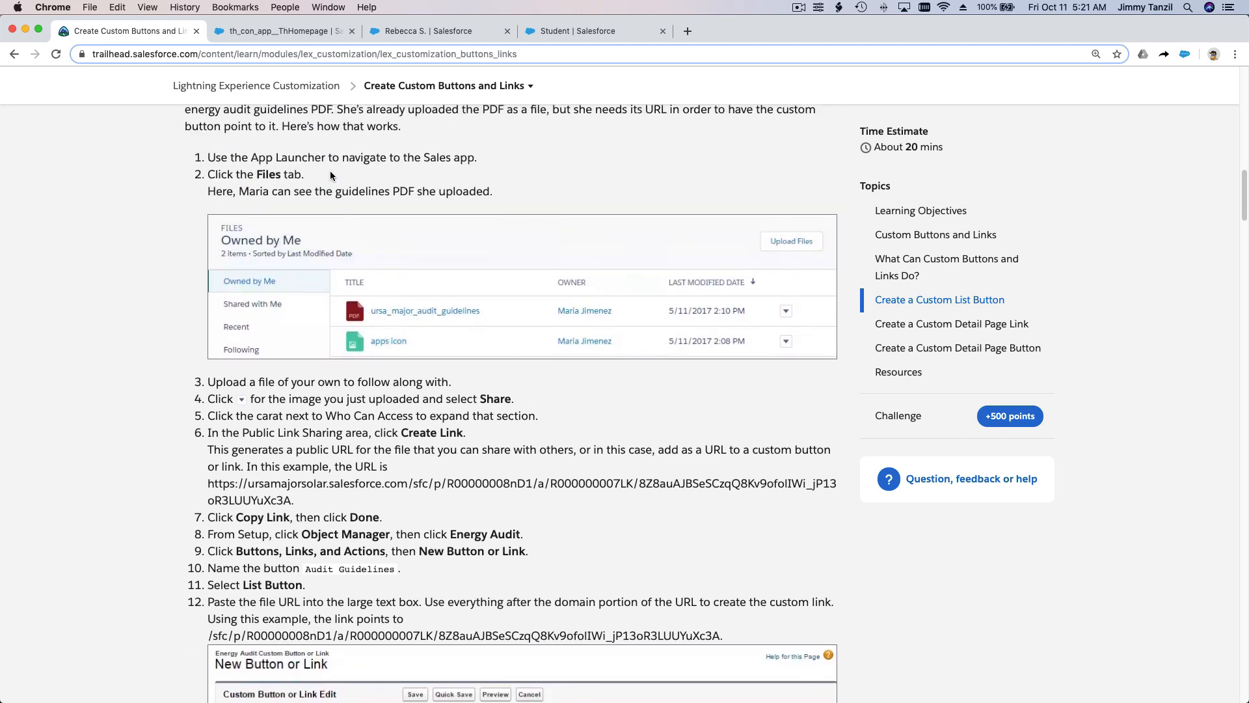
pyautogui.scroll(-6, 330, 171)
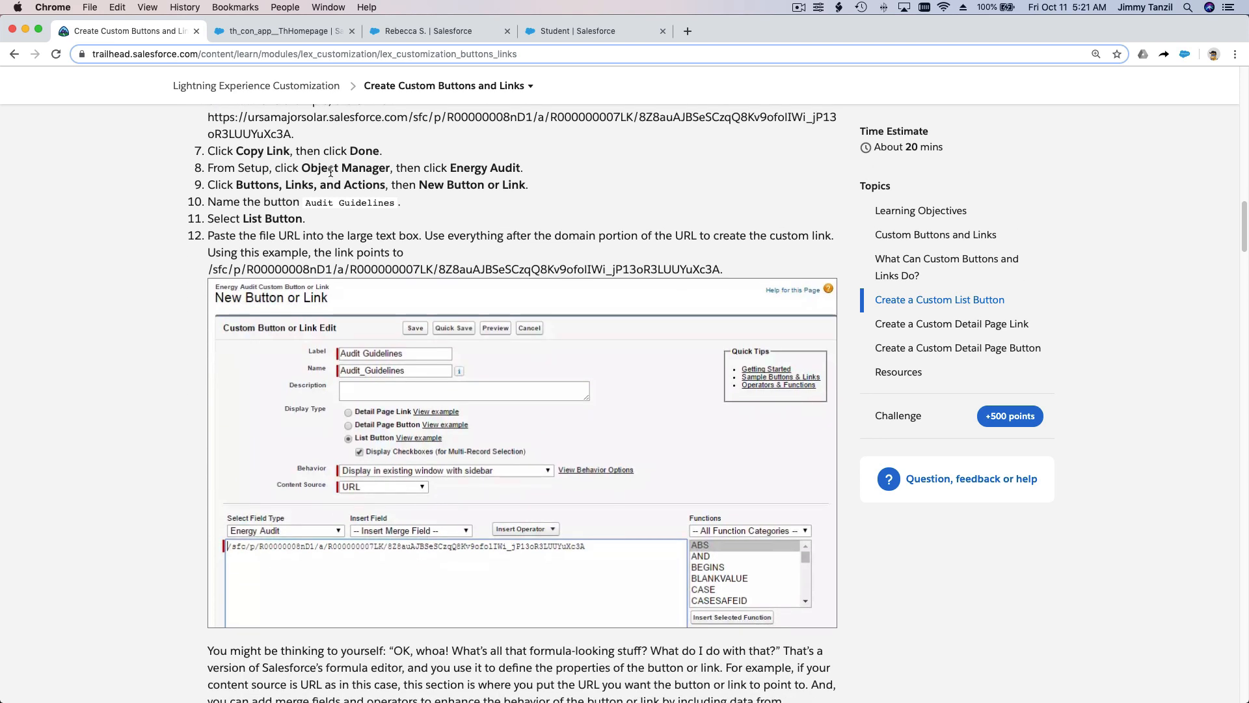
pyautogui.scroll(-5, 329, 171)
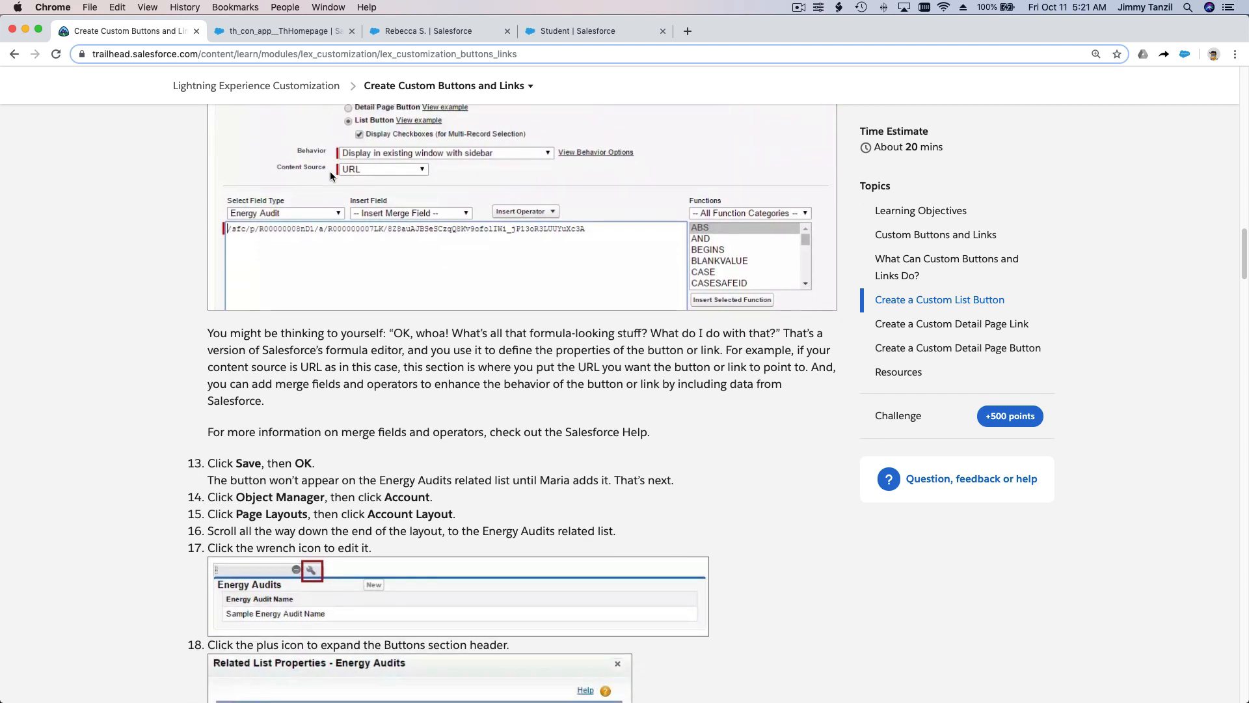
pyautogui.scroll(-6, 330, 171)
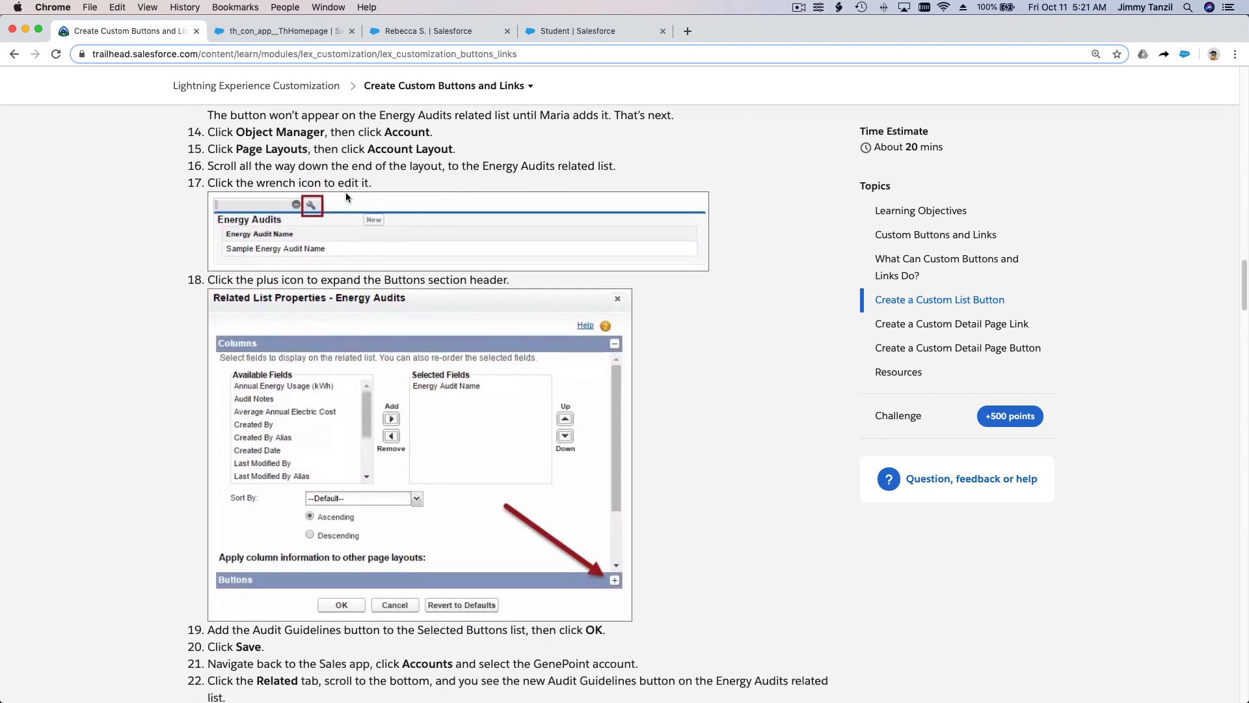
pyautogui.scroll(-3, 367, 282)
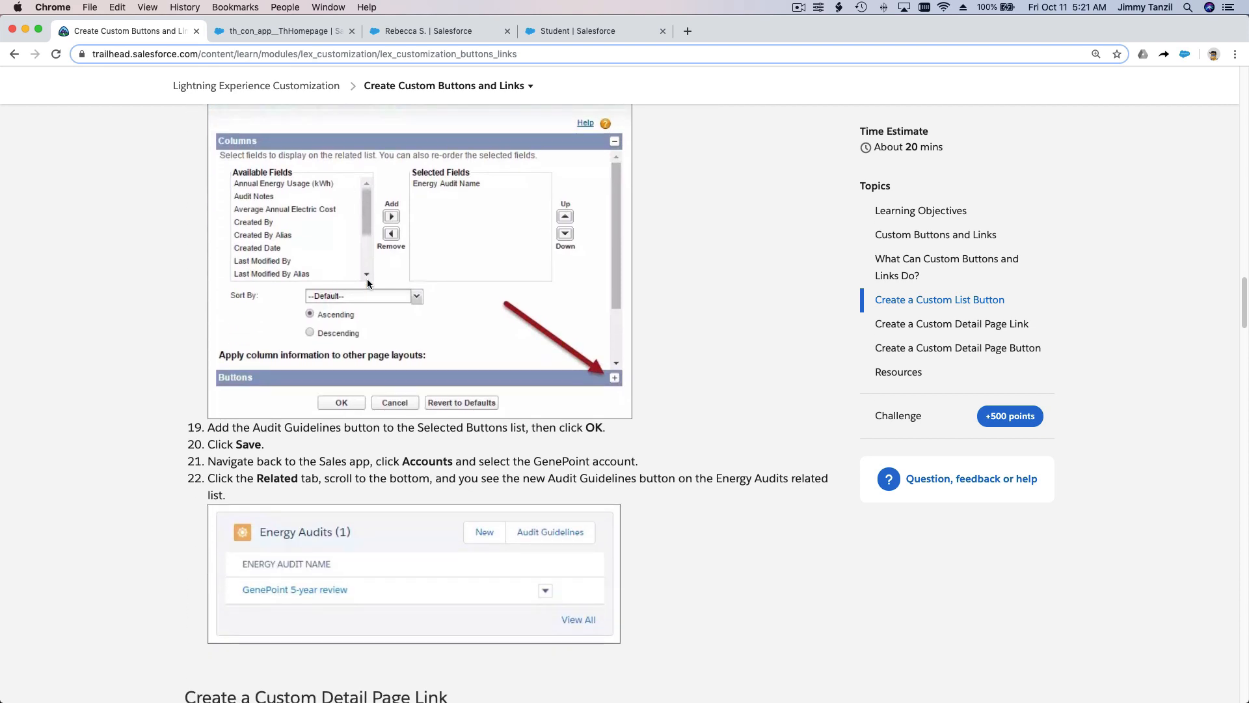
pyautogui.scroll(-3, 367, 281)
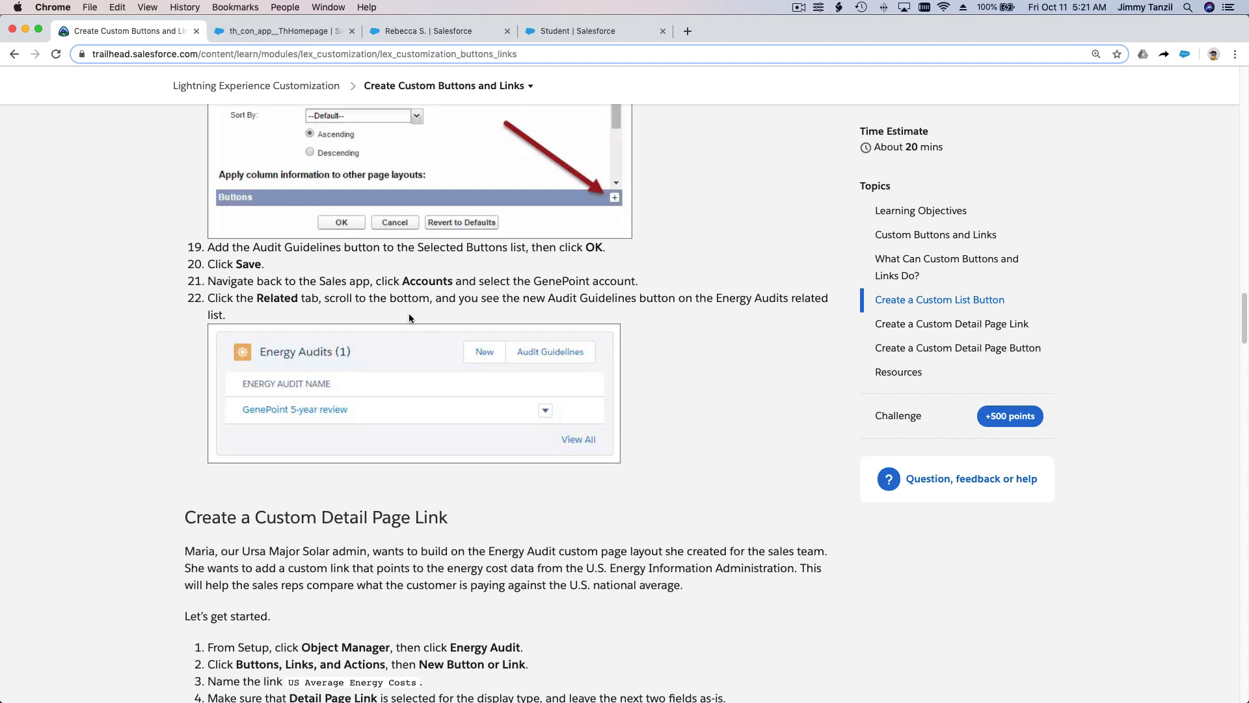
pyautogui.scroll(-1, 399, 306)
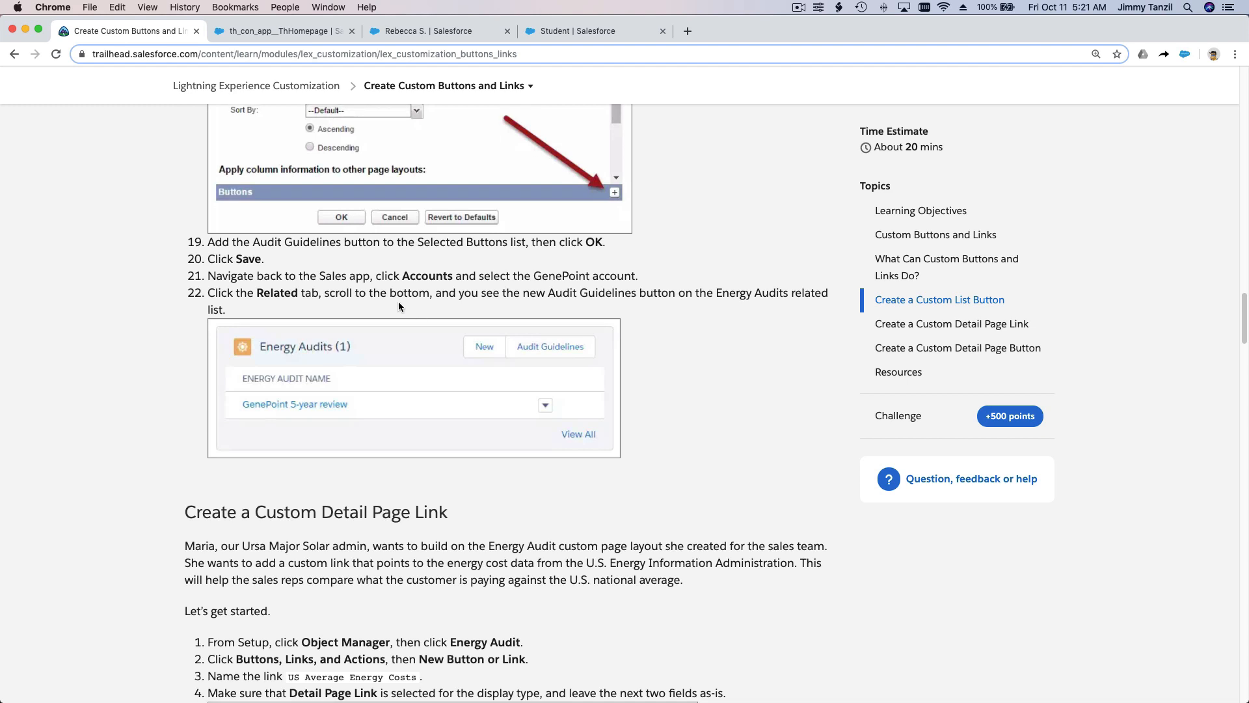
pyautogui.scroll(-1, 399, 306)
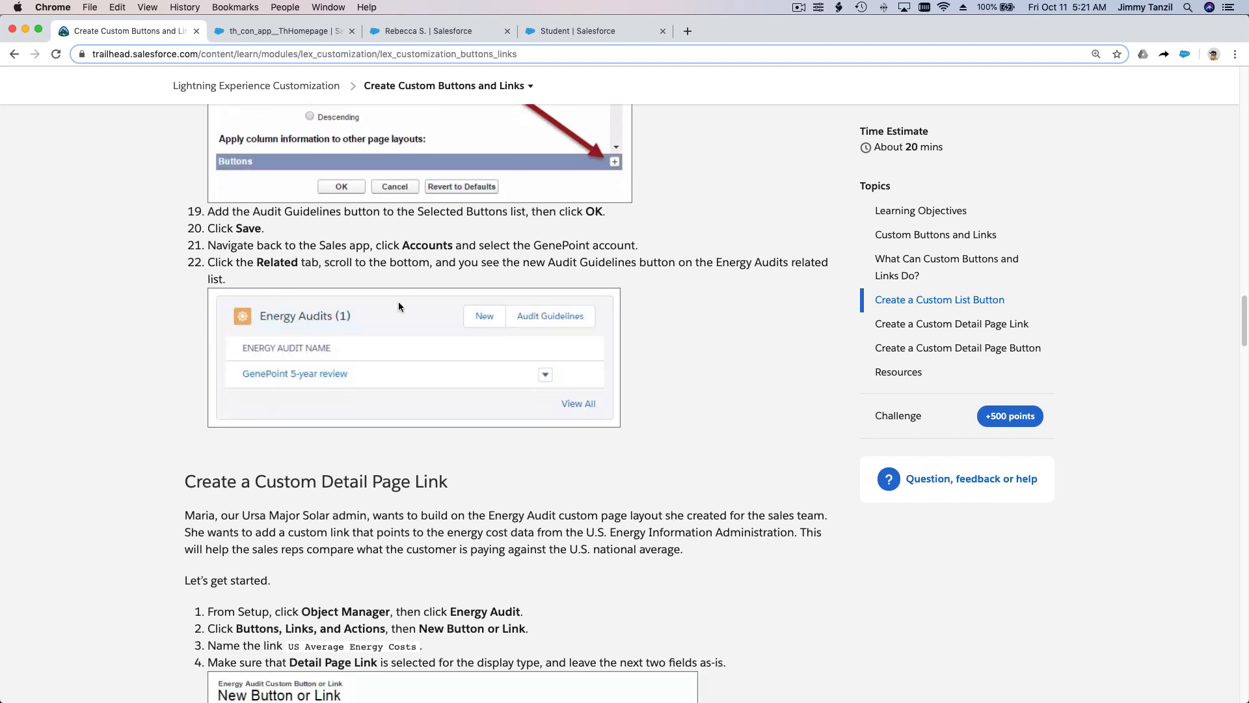
pyautogui.scroll(-5, 399, 305)
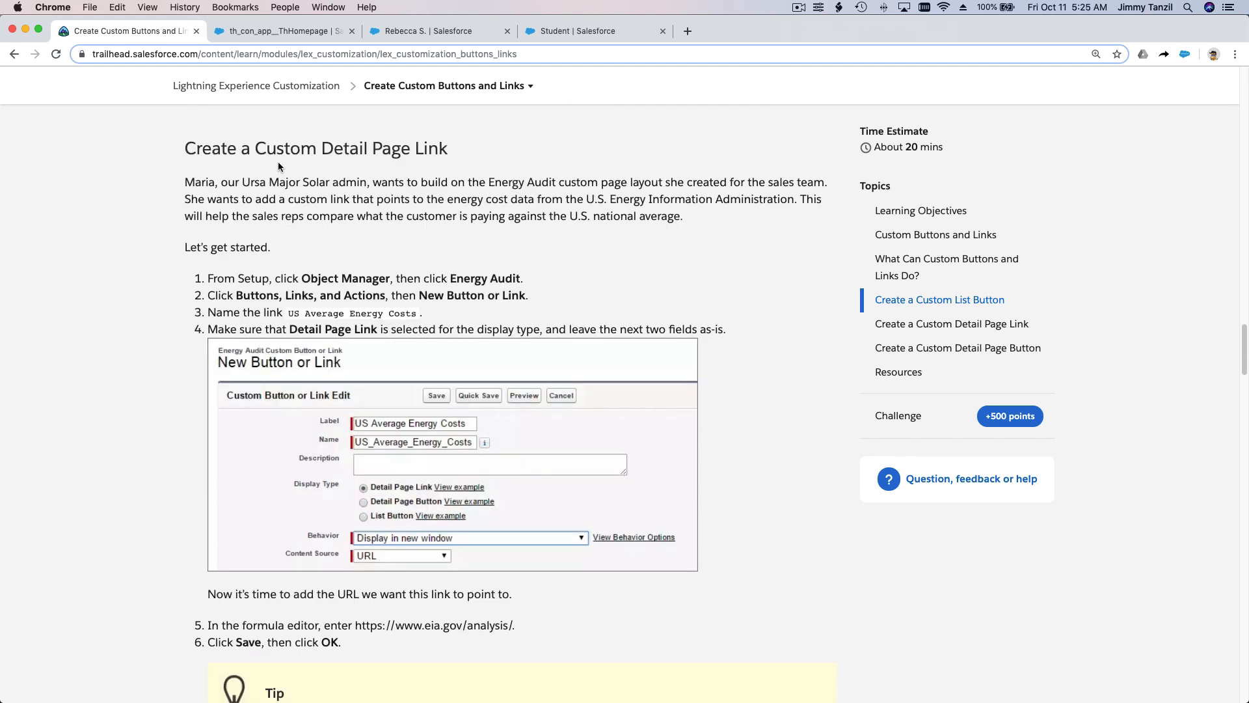
# Step: Leave the layout editor and start a new custom button or link for the Student object
pyautogui.click(427, 34)
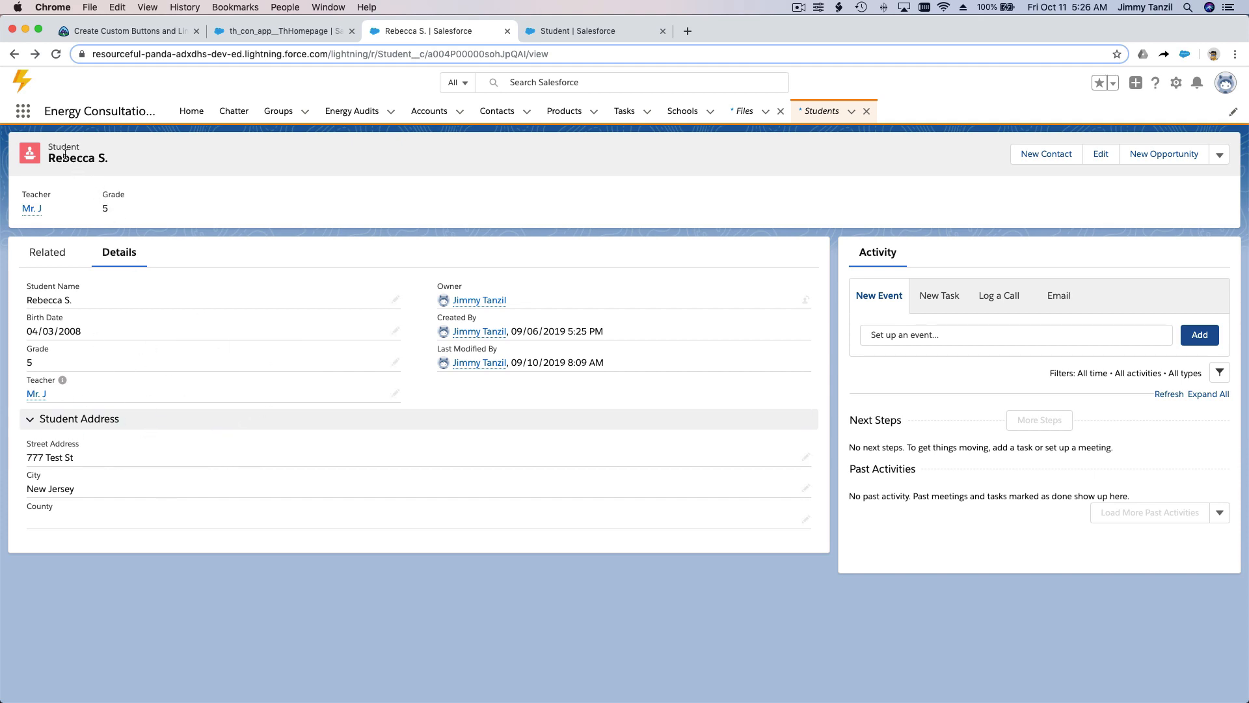
pyautogui.moveTo(48, 147); pyautogui.dragTo(77, 142)
pyautogui.click(276, 167)
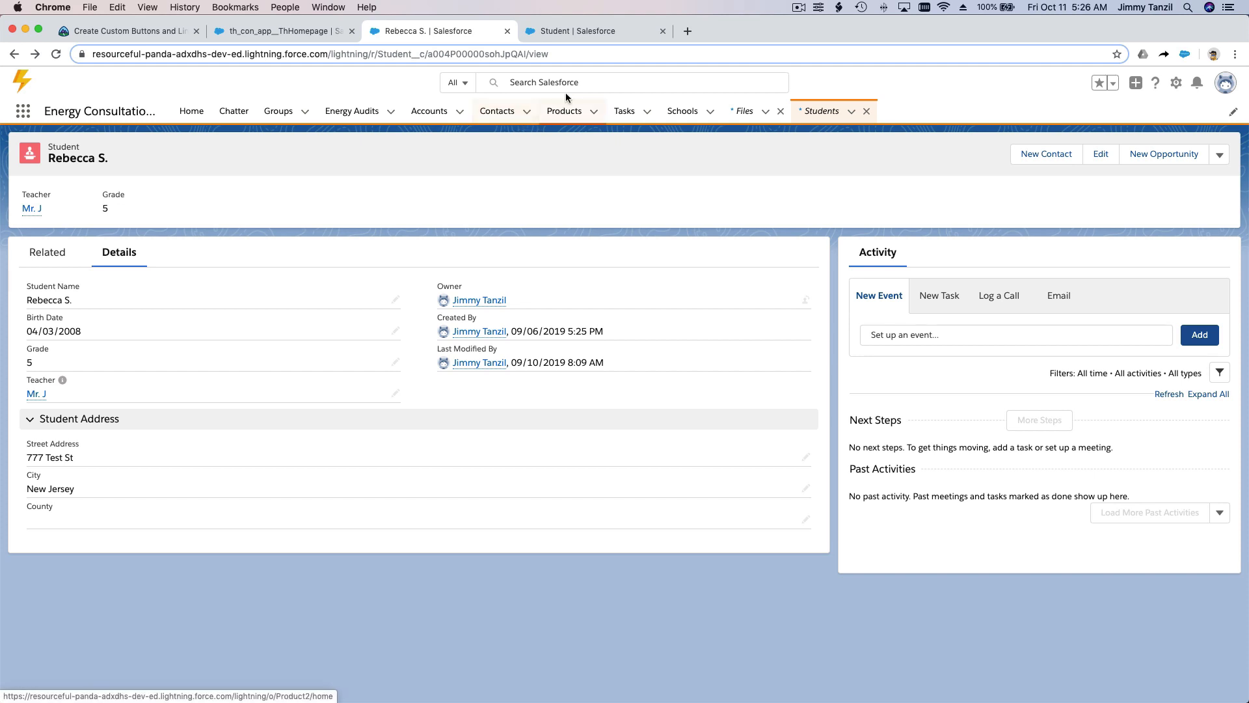
pyautogui.click(563, 33)
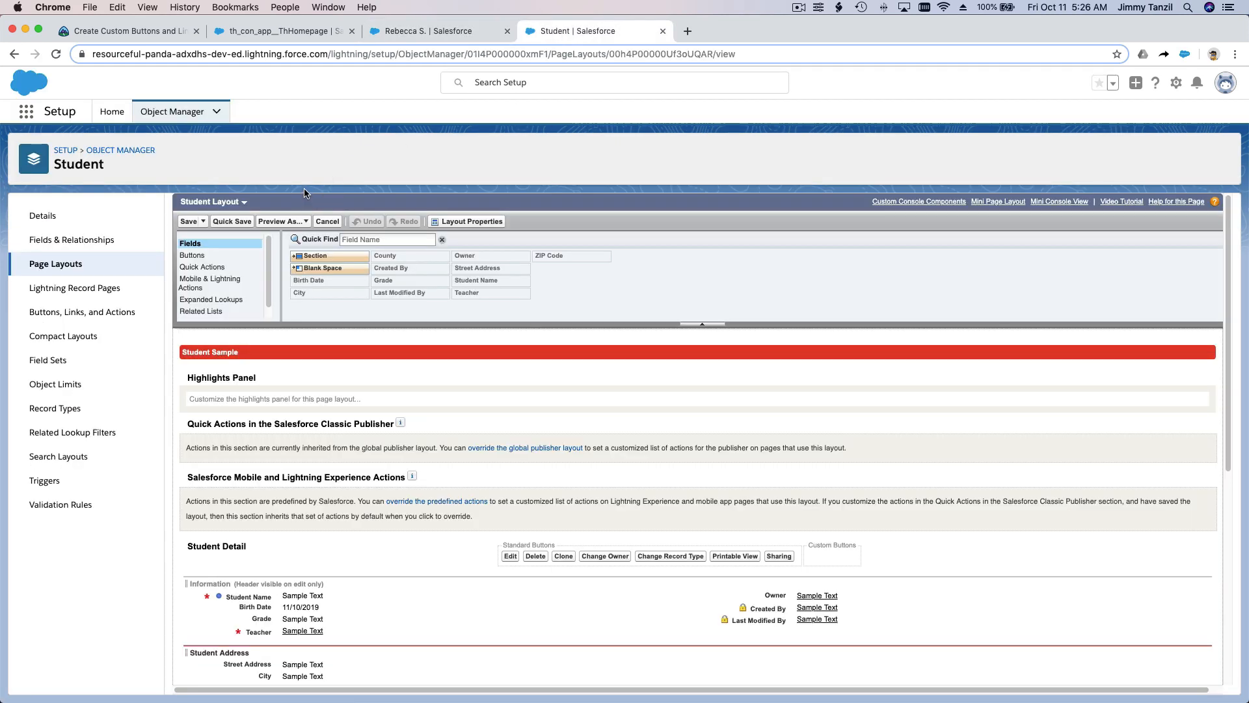
pyautogui.click(328, 222)
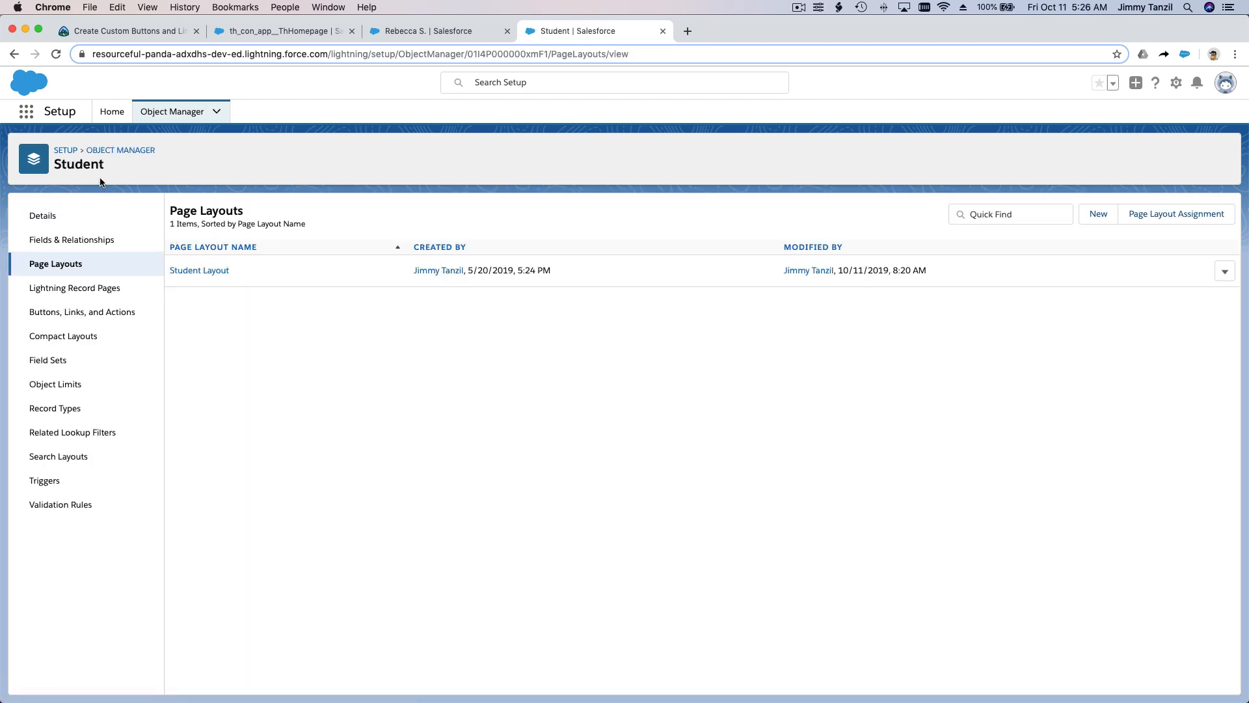
pyautogui.doubleClick(89, 164)
pyautogui.click(99, 182)
pyautogui.click(96, 313)
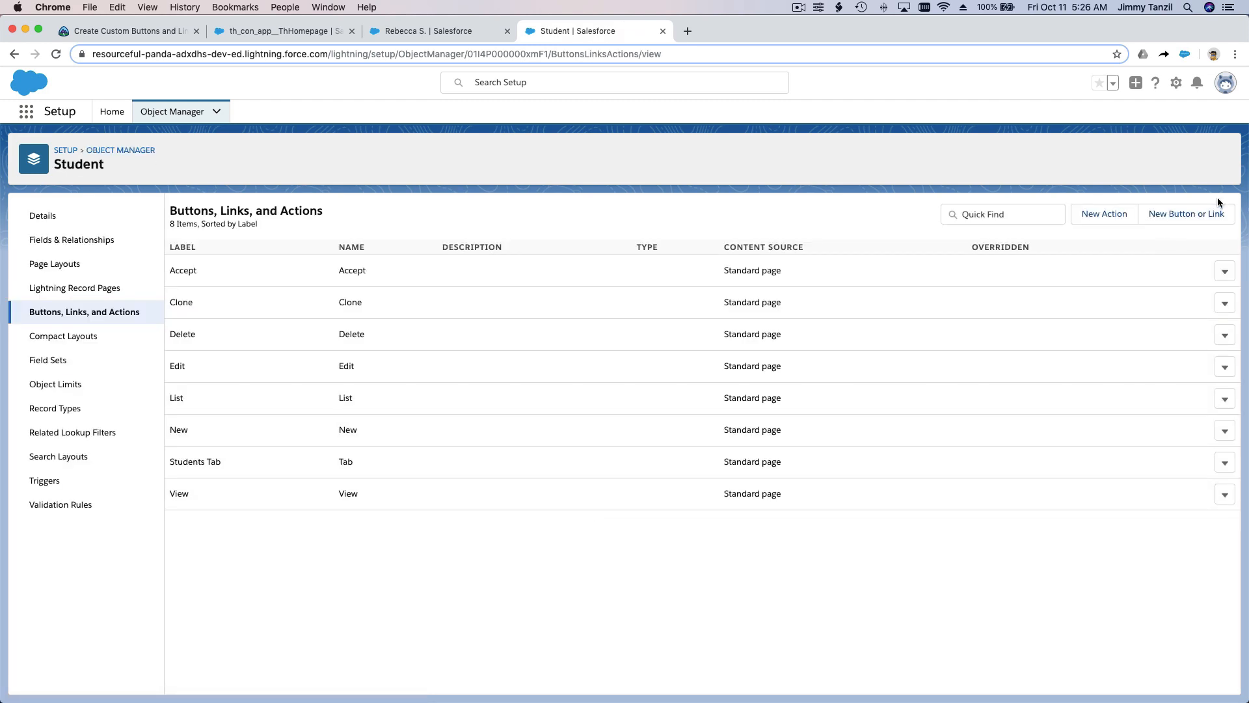
pyautogui.click(1196, 222)
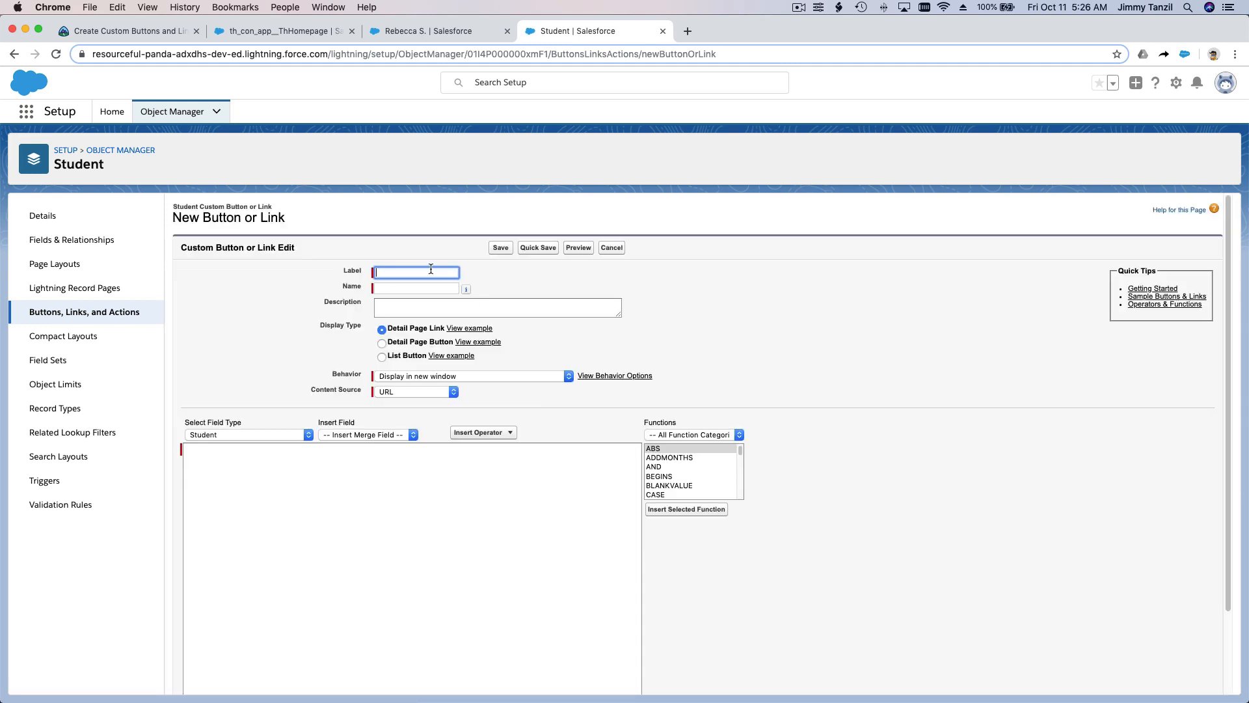
# Step: Label the new Student detail page link "Schools In The Same City" with the matching name Schools_In_The_Same_City
pyautogui.write('Schools In The Same City')
pyautogui.press('Tab')
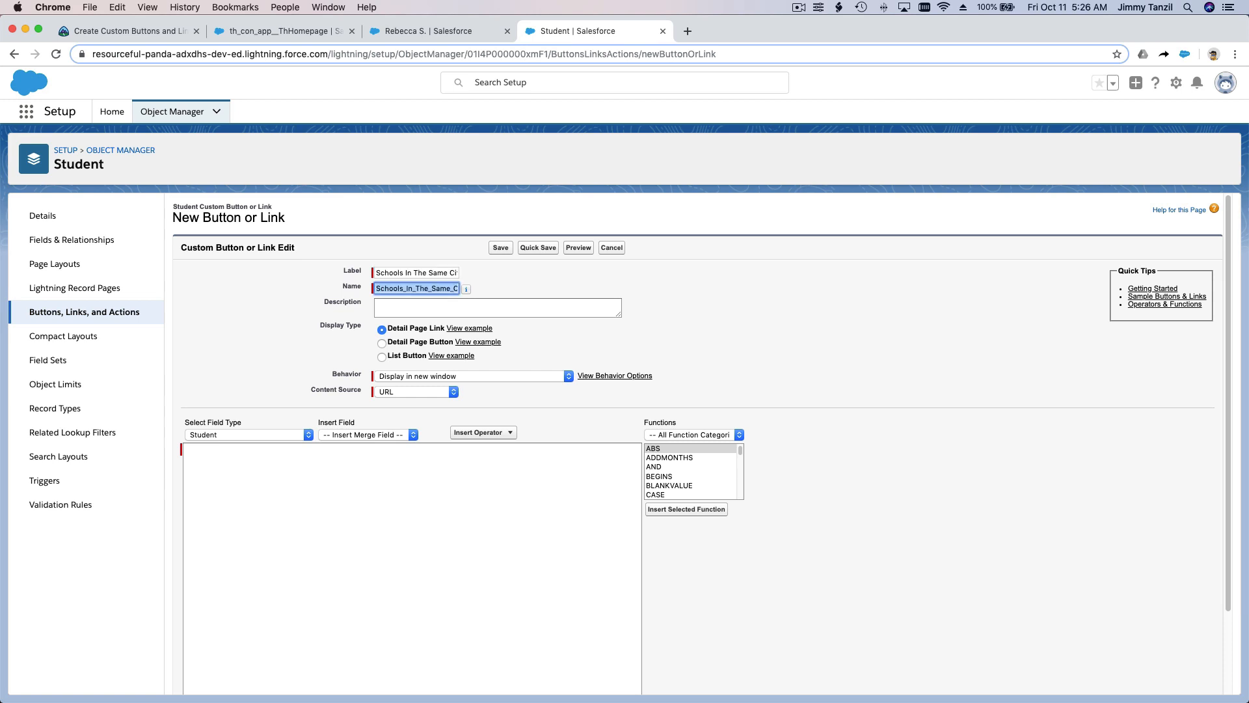
pyautogui.press('Tab')
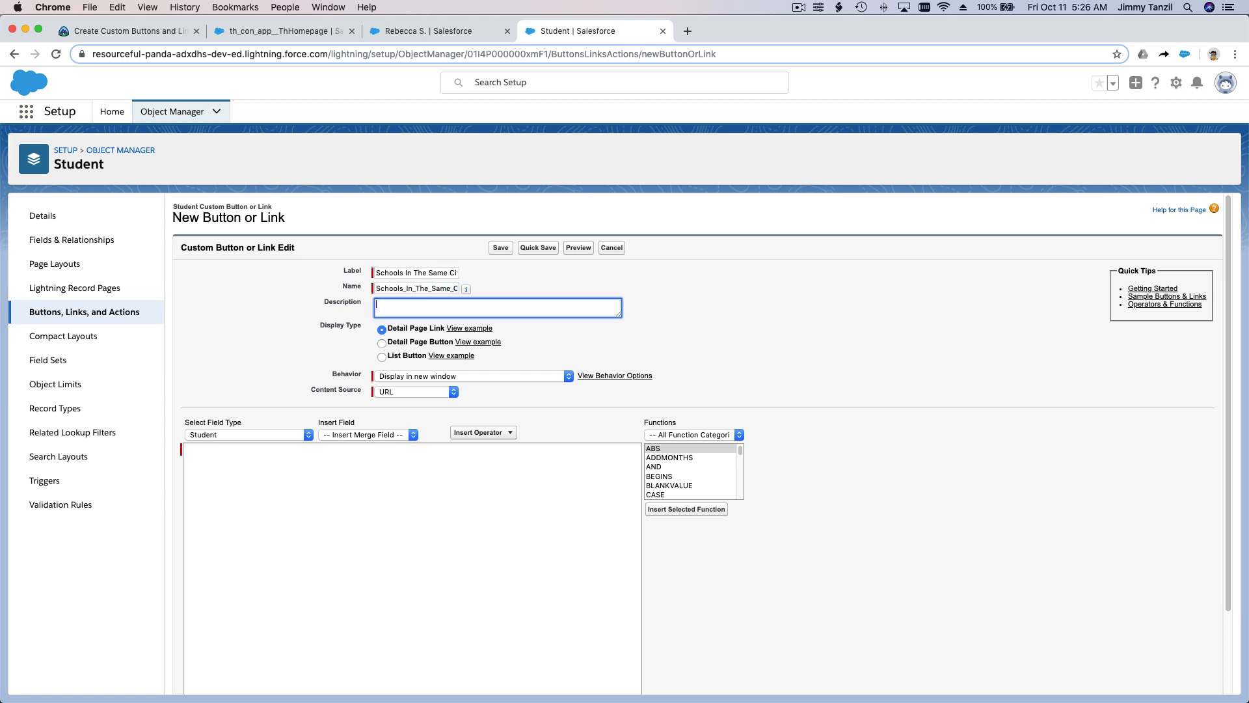
# Step: Set the link's behavior to Display in new window, keeping the Detail Page Link display type
pyautogui.click(725, 325)
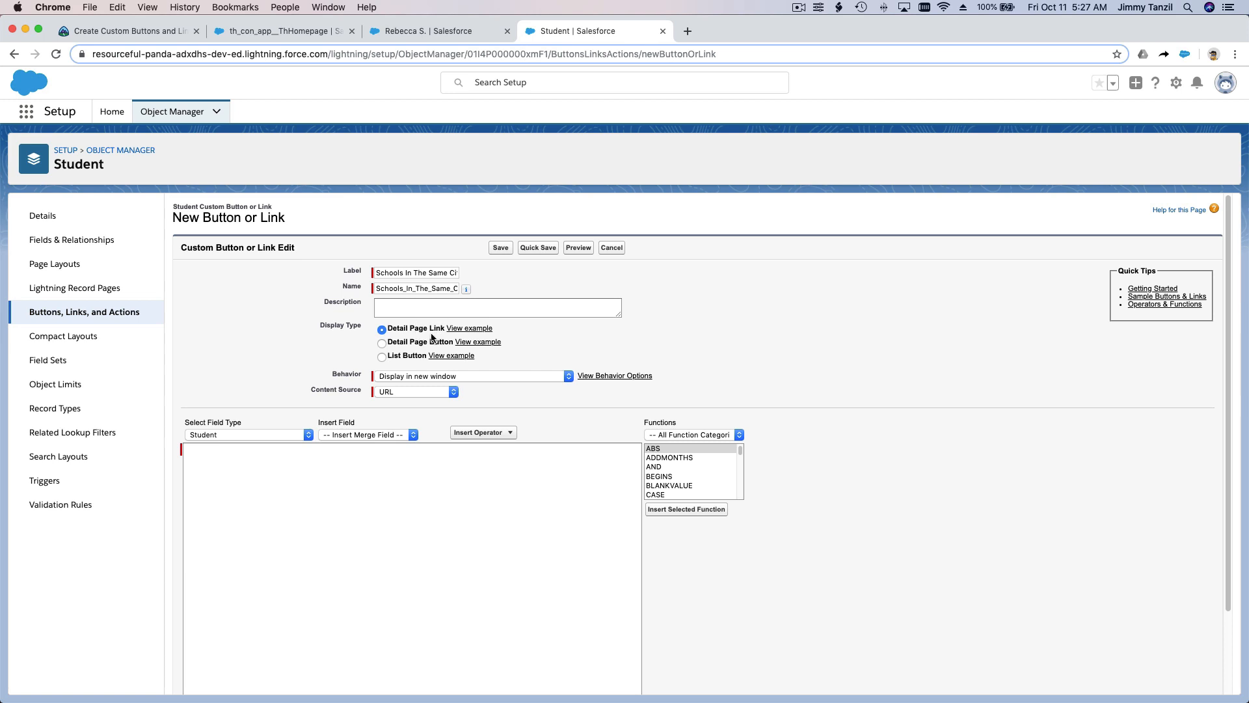
pyautogui.click(425, 466)
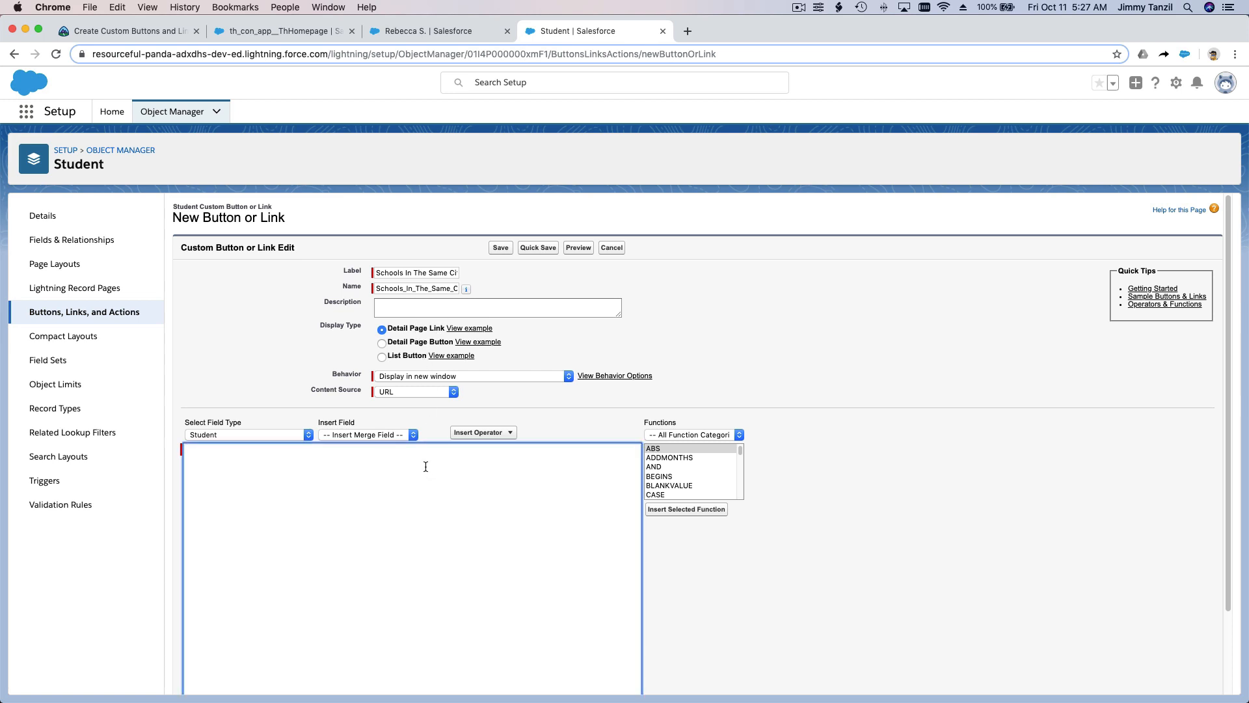
pyautogui.click(472, 375)
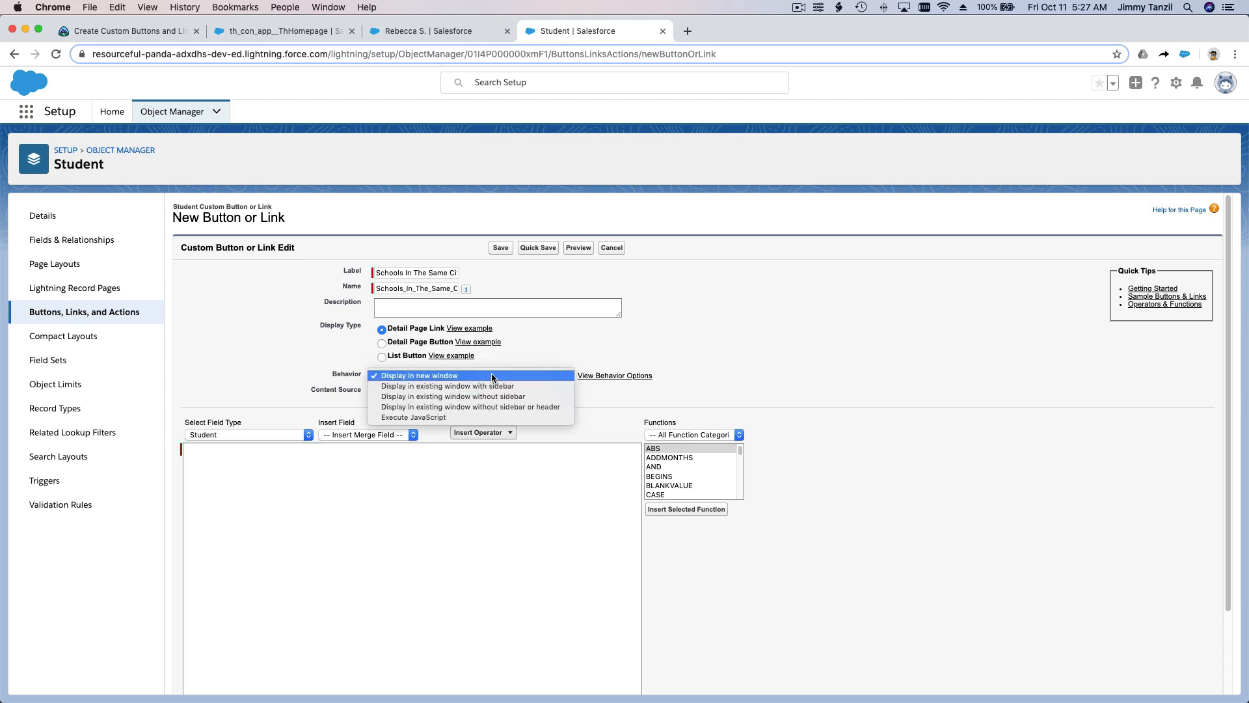
pyautogui.click(491, 376)
pyautogui.click(443, 473)
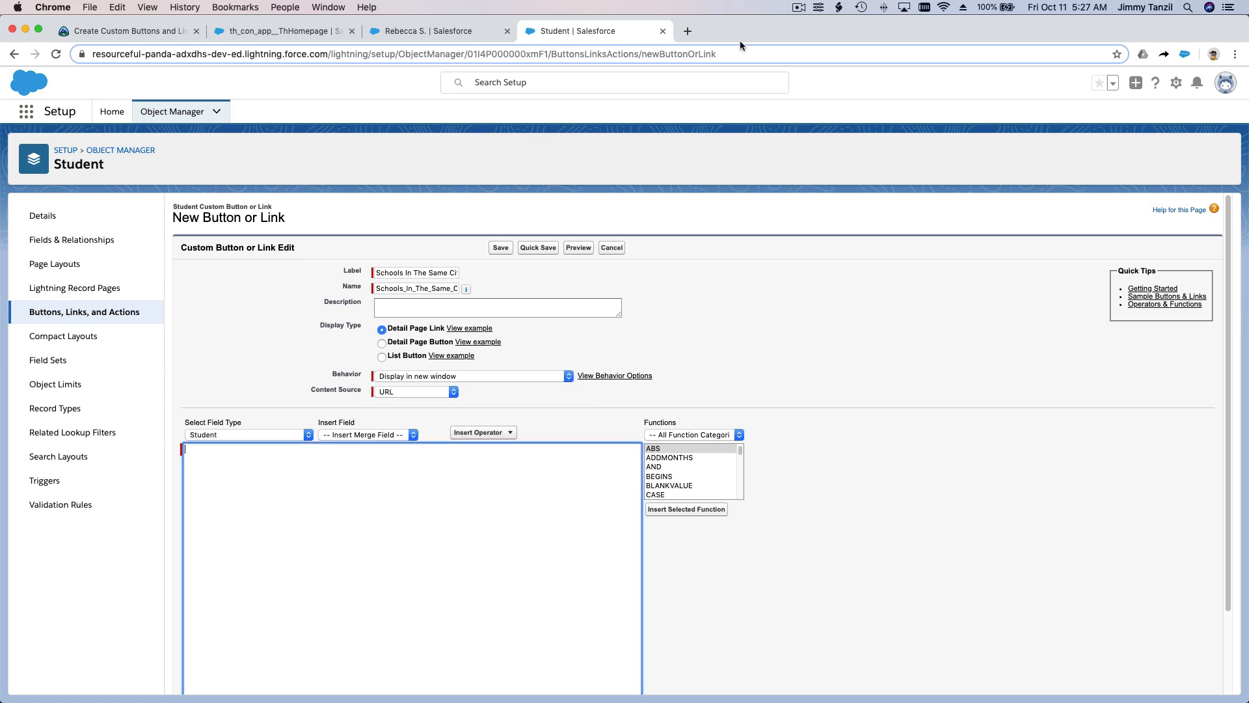
# Step: Search Google for "schools in new jersey" in a new tab and paste the results page's address into the link's URL editor
pyautogui.click(688, 33)
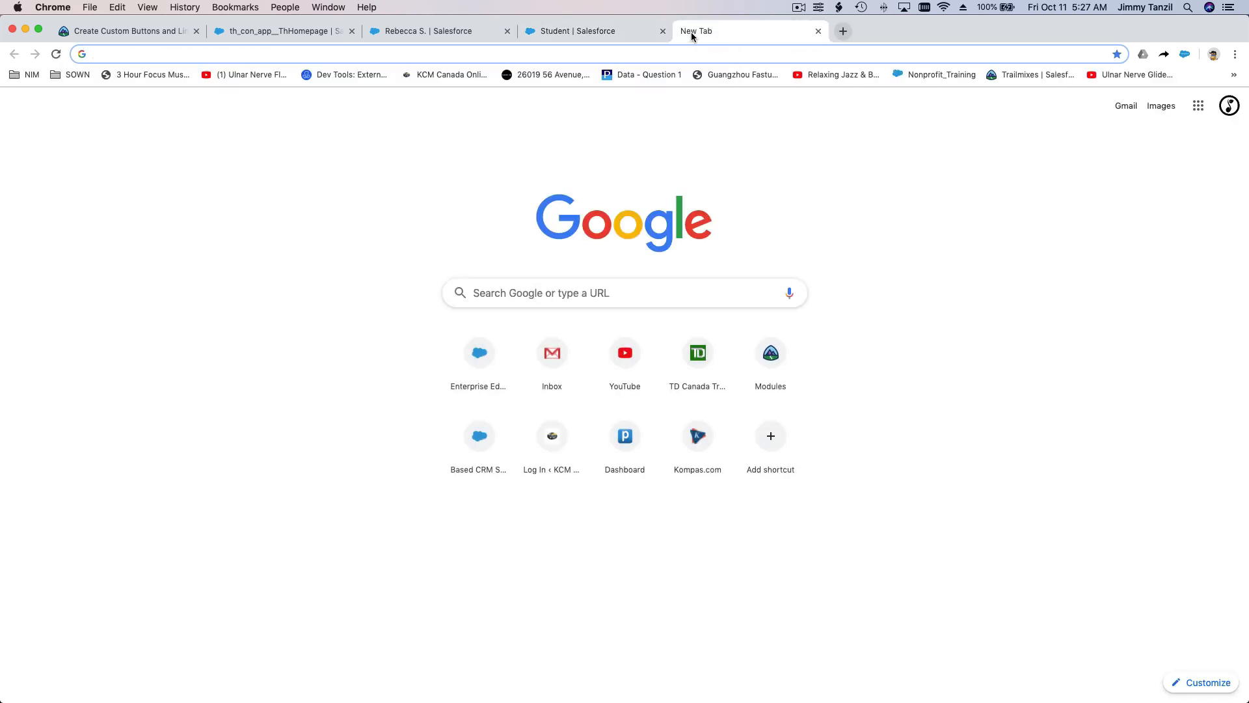
pyautogui.write('schools')
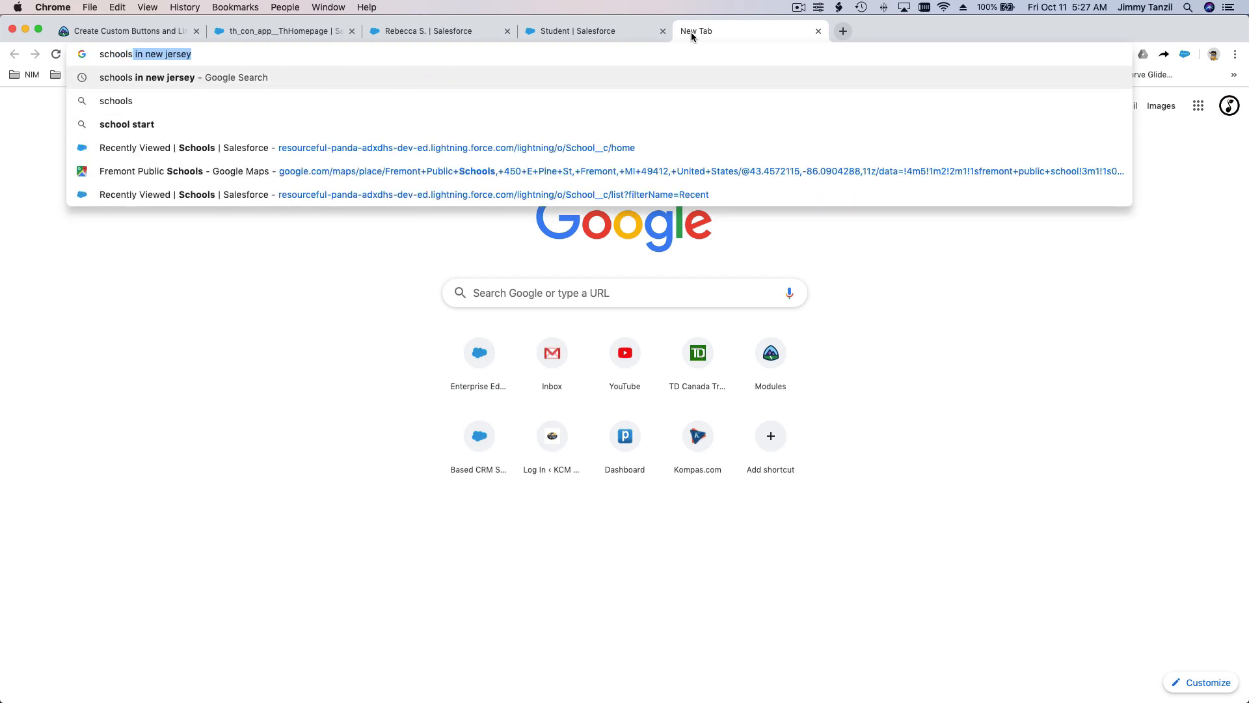
pyautogui.press('Return')
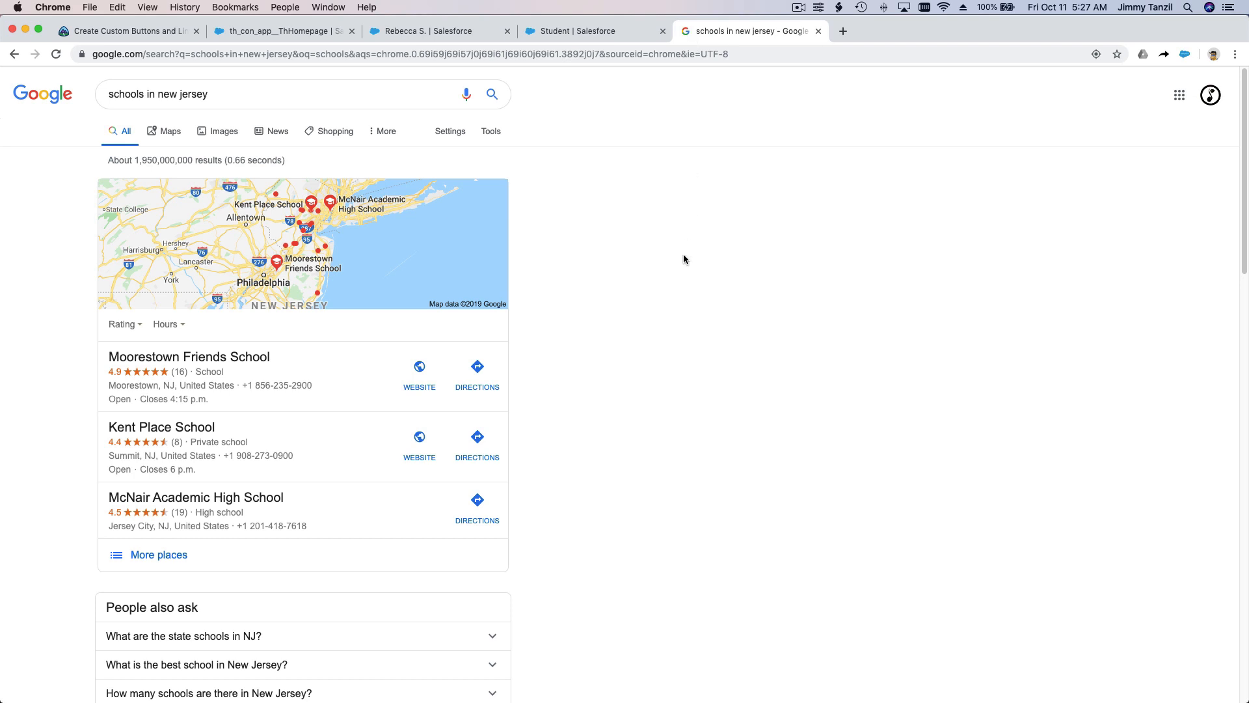
pyautogui.click(469, 52)
pyautogui.press('super+c')
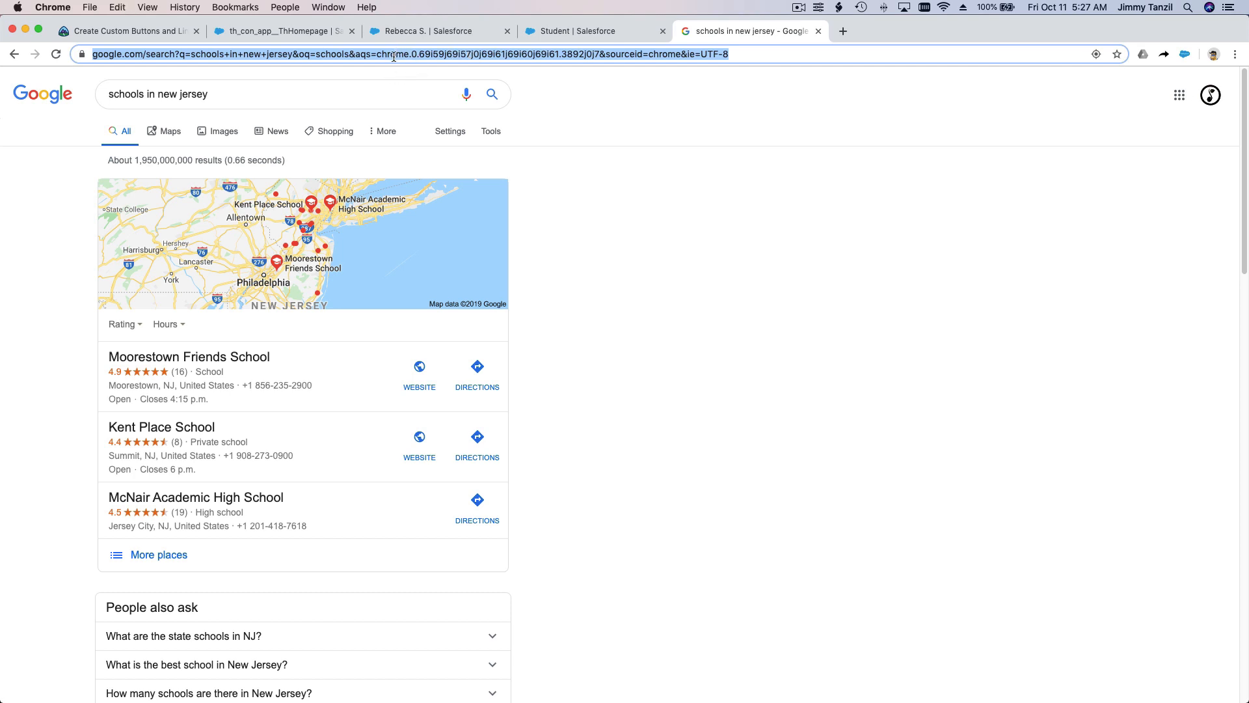
pyautogui.click(566, 36)
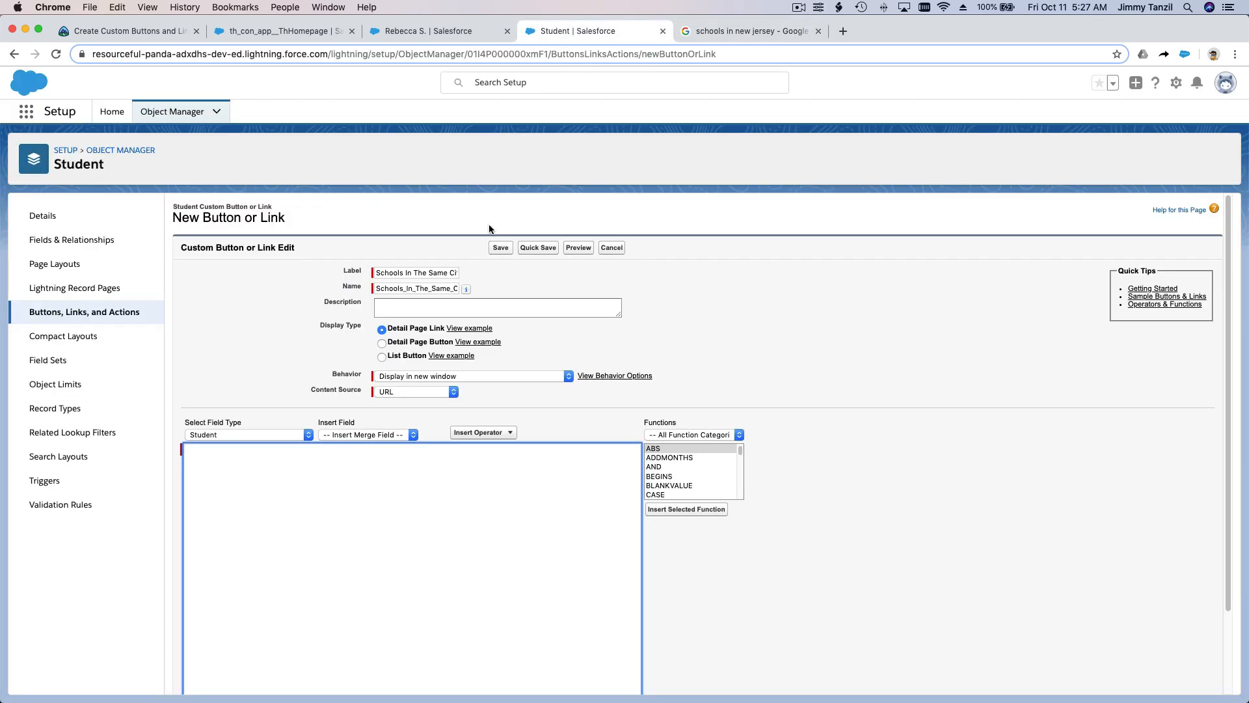
pyautogui.press('super+v')
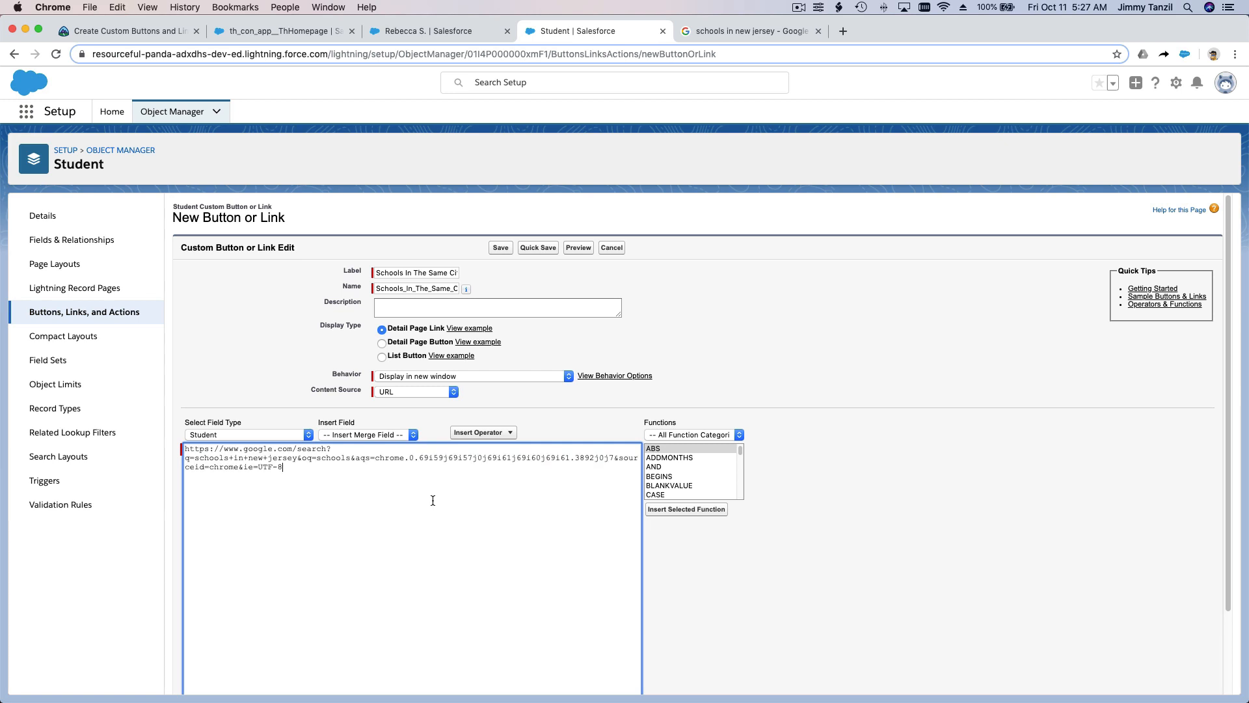
# Step: Replace new+jersey in the pasted search URL with the Student City merge field
pyautogui.scroll(-2, 437, 542)
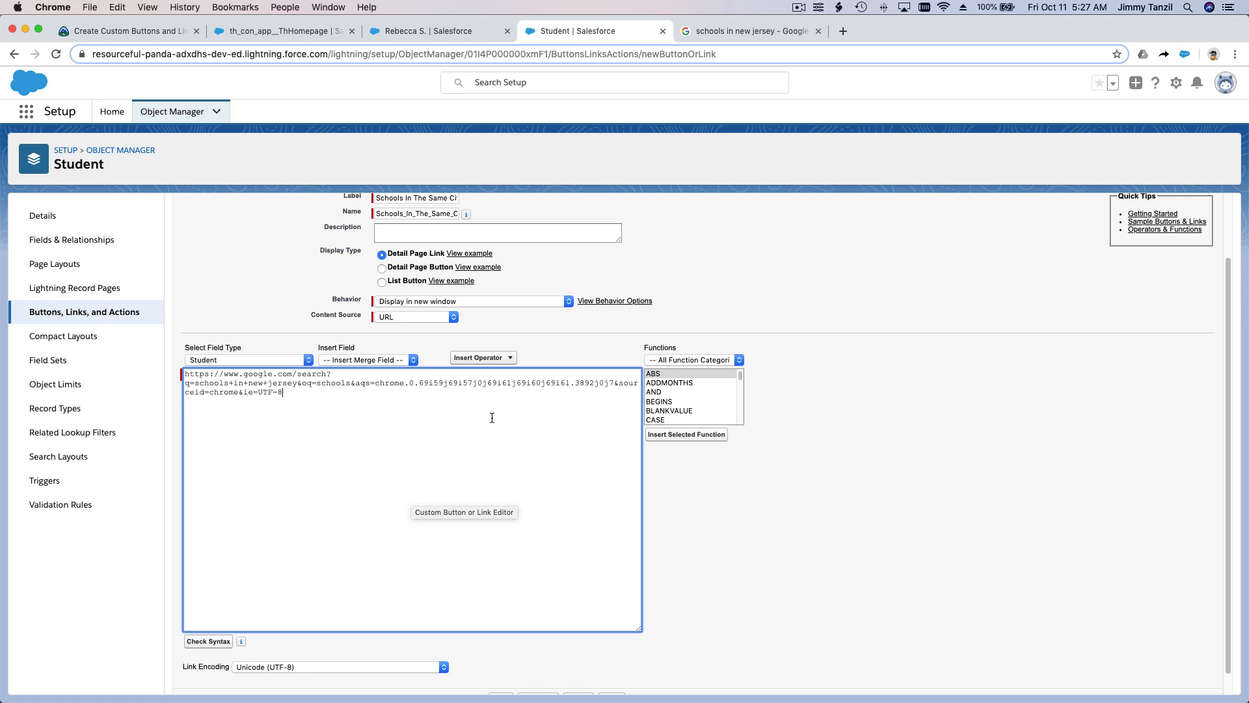
pyautogui.click(147, 8)
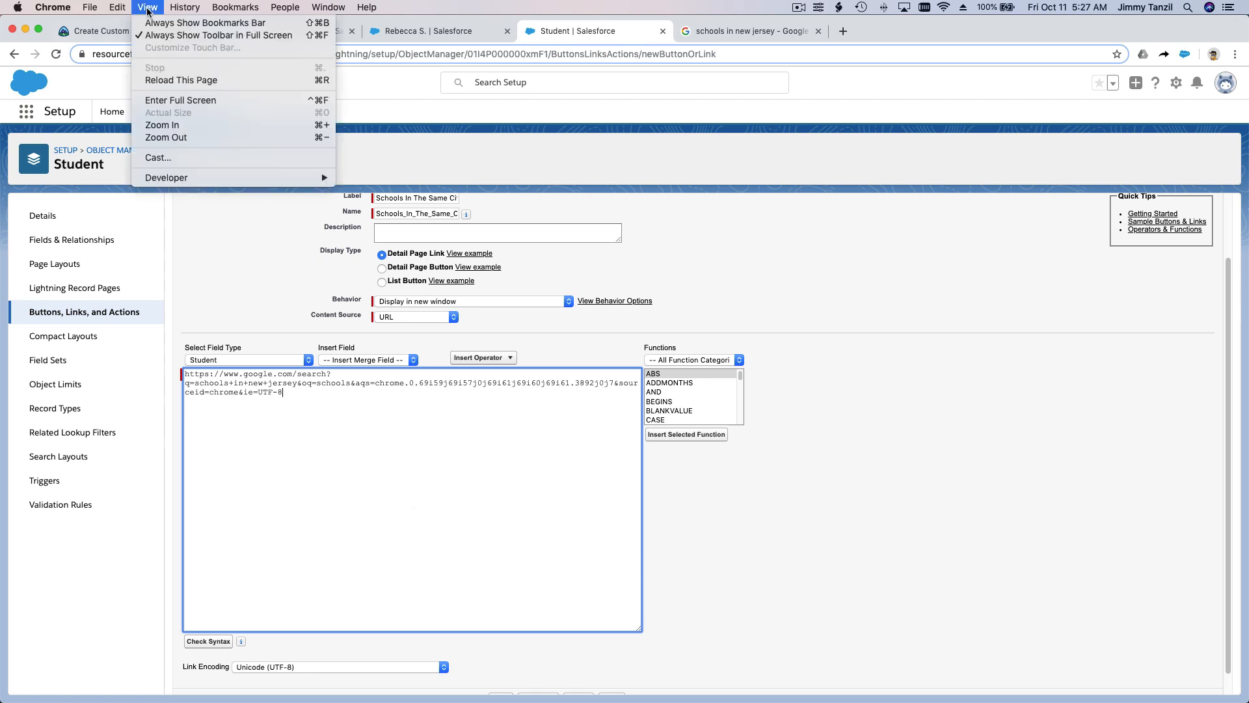
pyautogui.click(191, 126)
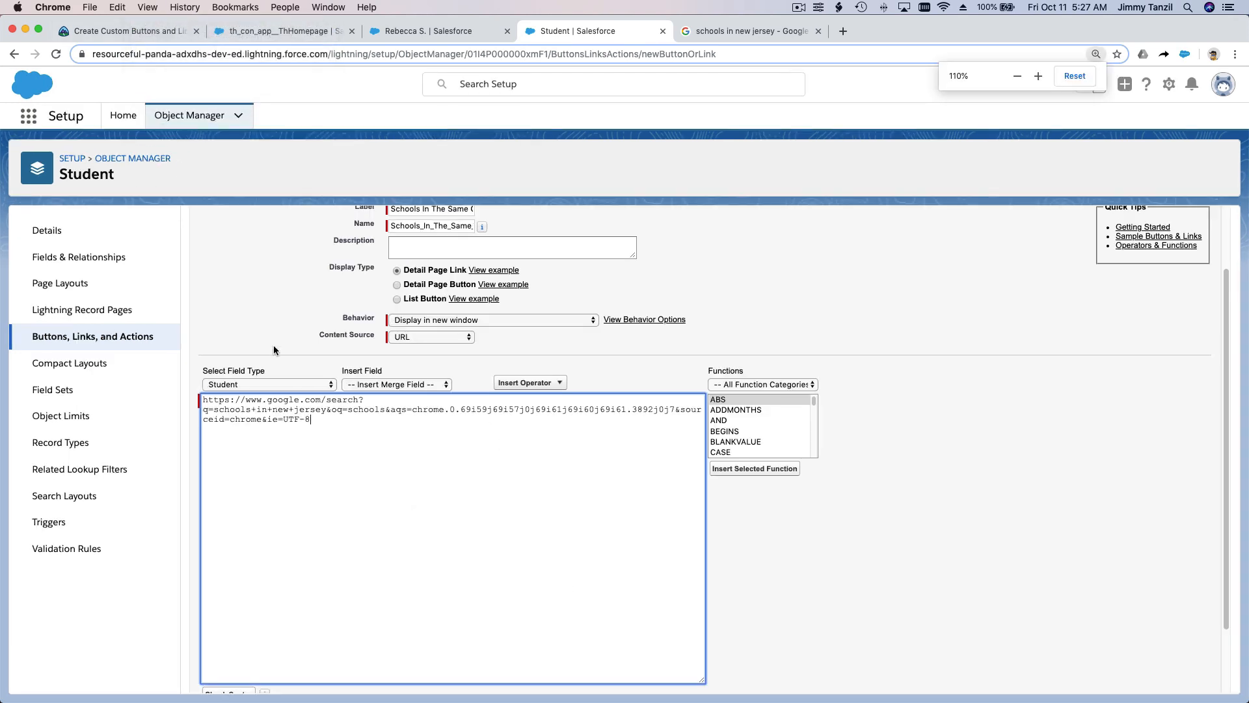
pyautogui.press('super+equal')
pyautogui.press('super+equal')
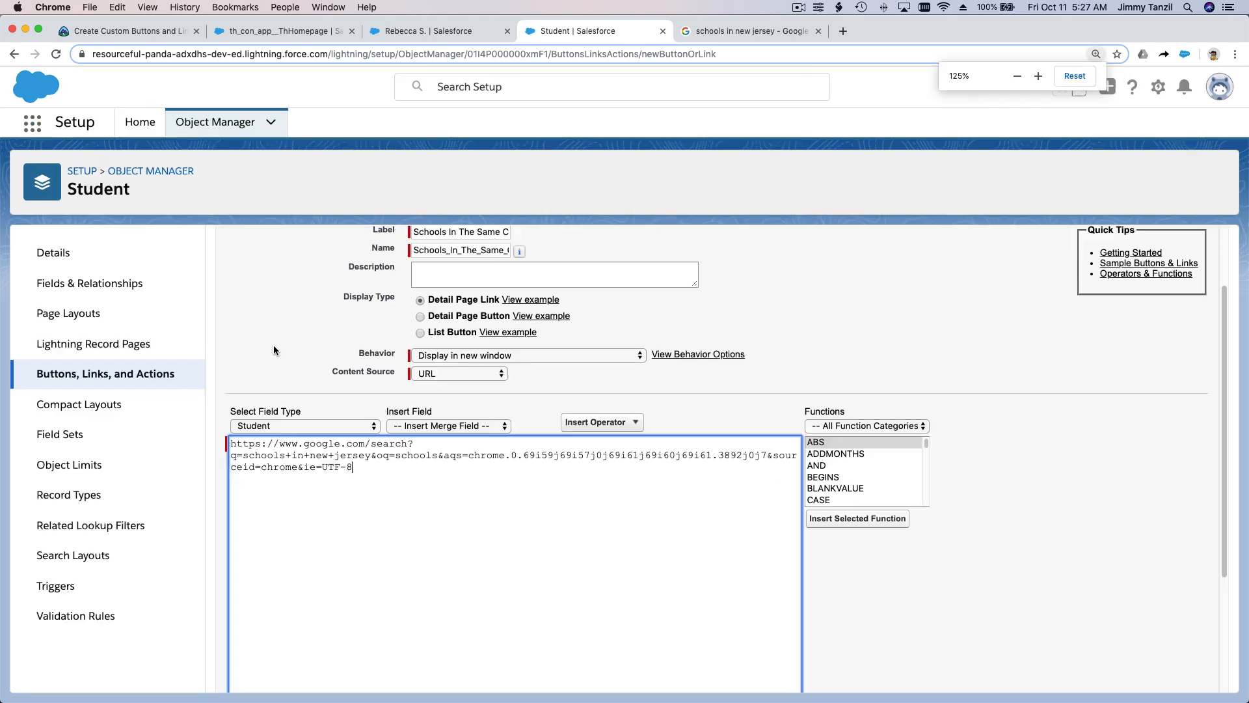
pyautogui.scroll(-5, 525, 390)
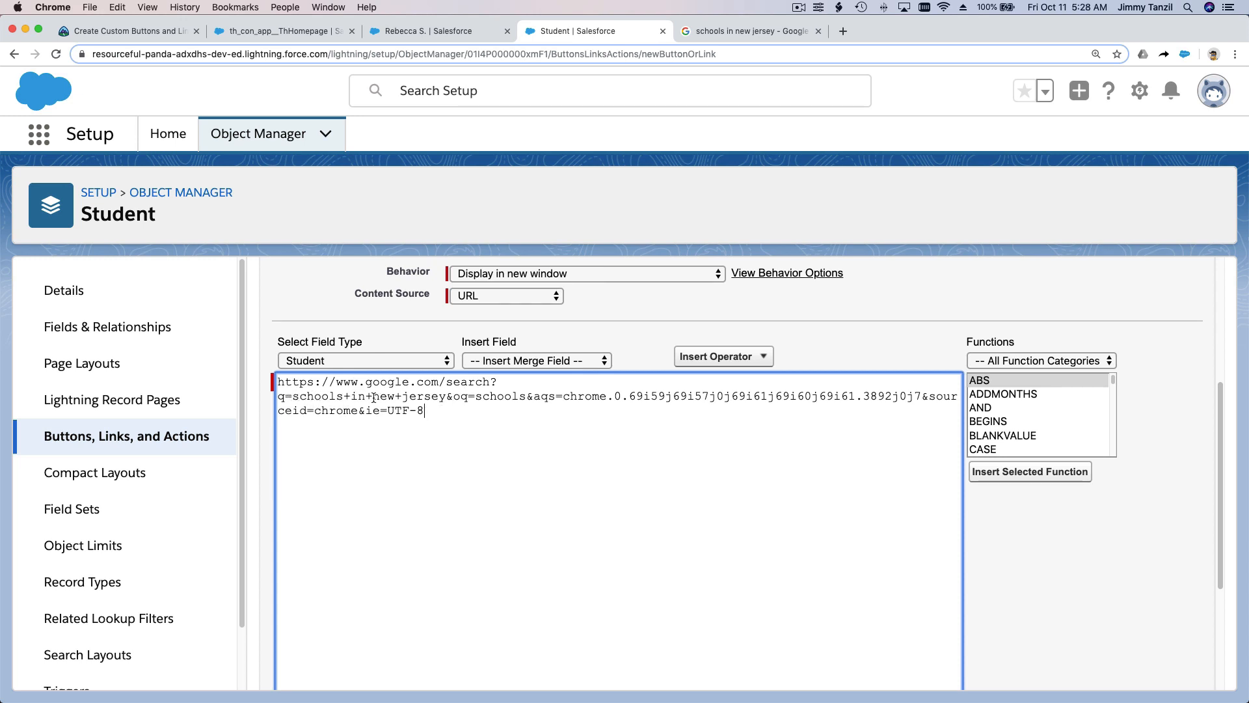
pyautogui.moveTo(374, 397); pyautogui.dragTo(448, 397)
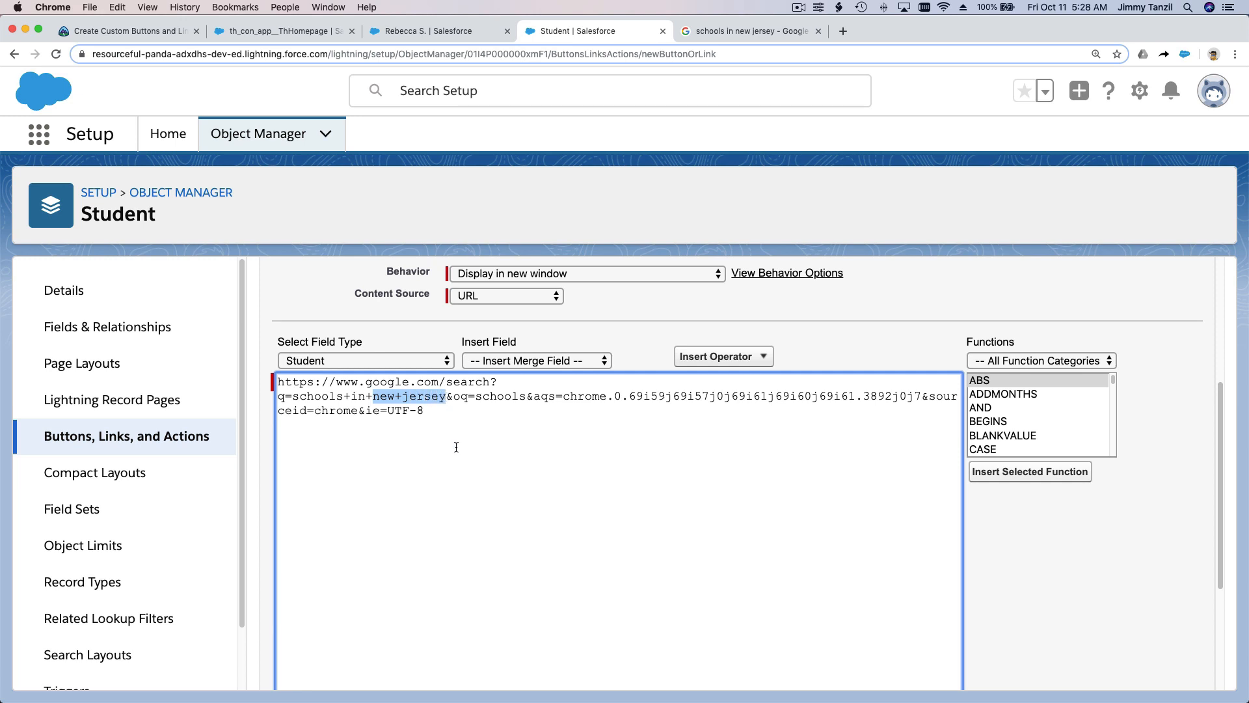
pyautogui.scroll(1, 456, 447)
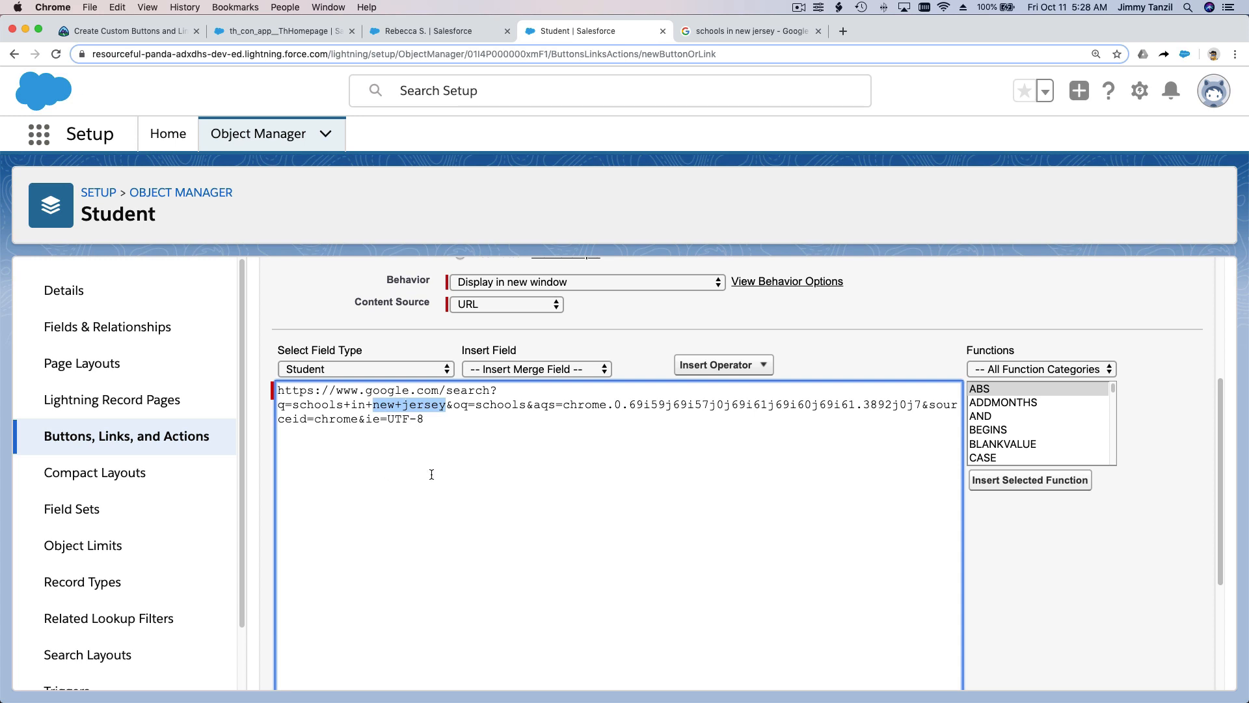
pyautogui.press('BackSpace')
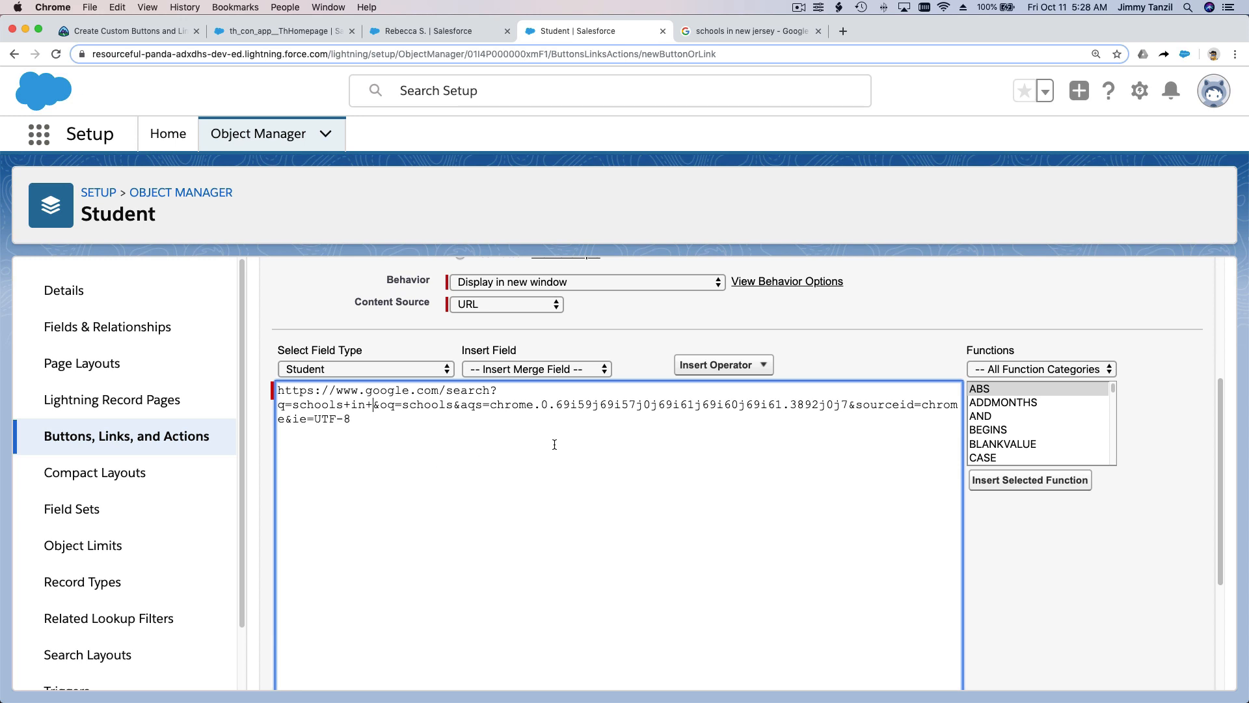
pyautogui.click(556, 374)
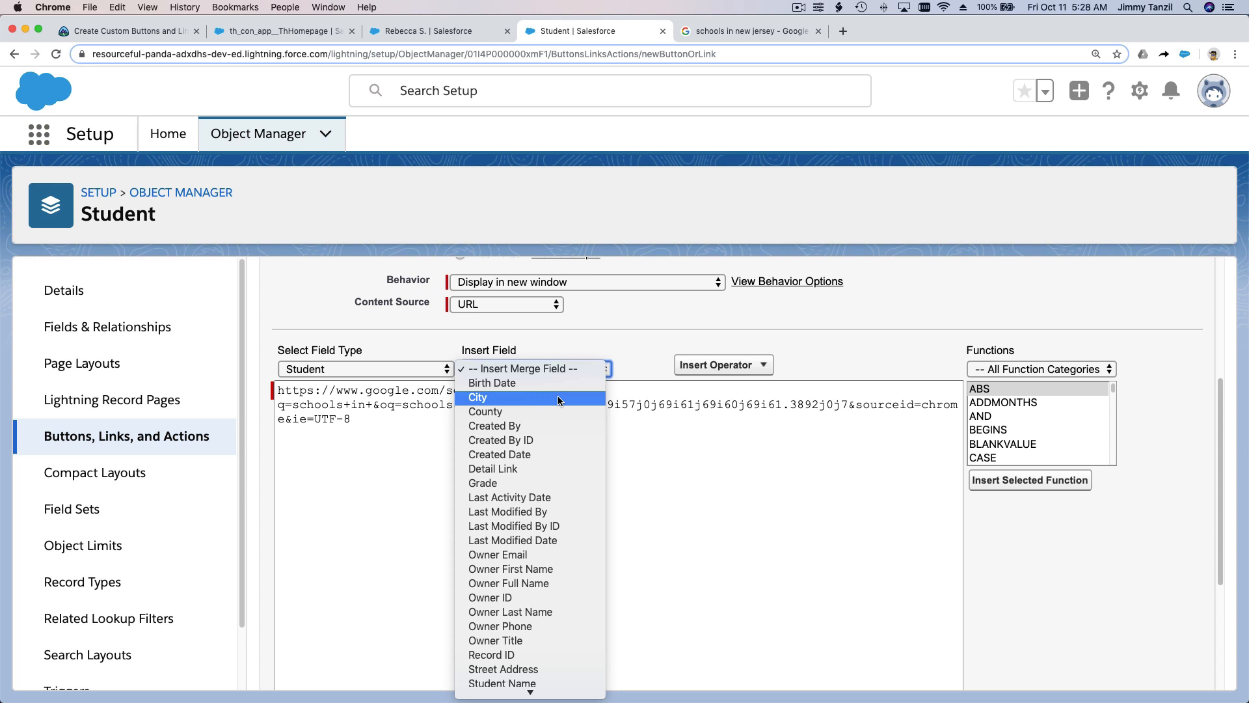
pyautogui.scroll(-2, 556, 395)
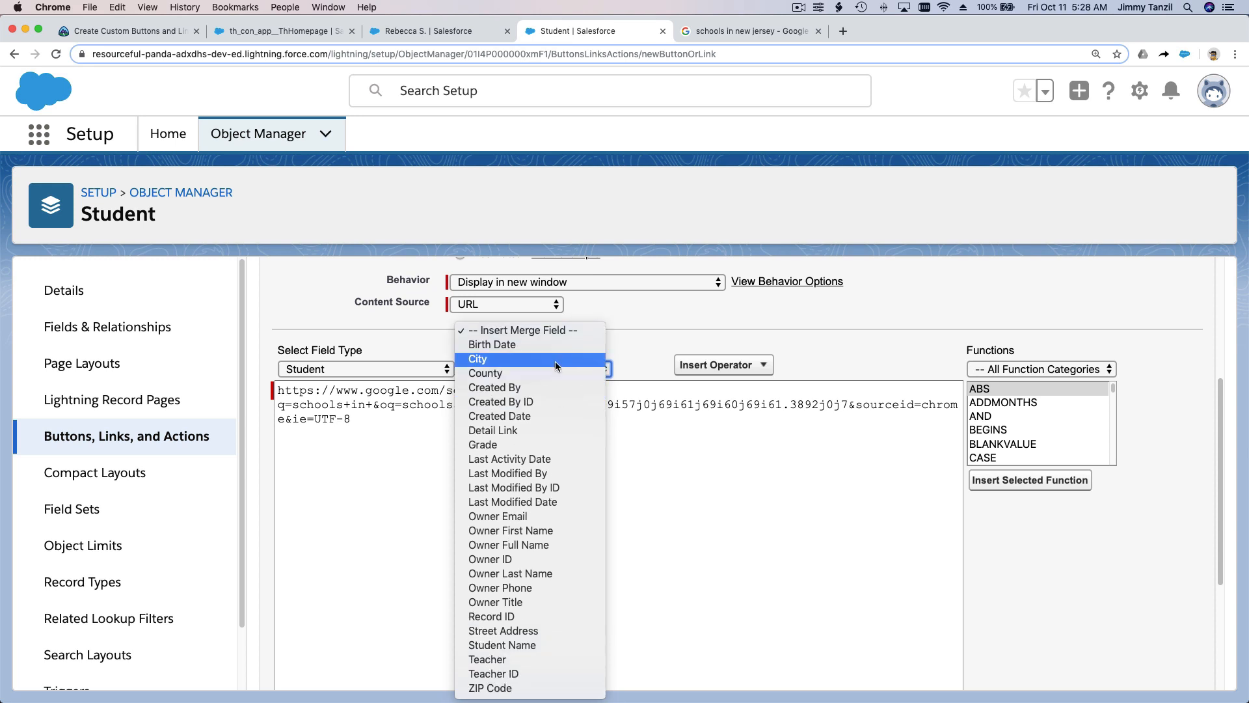
pyautogui.click(557, 366)
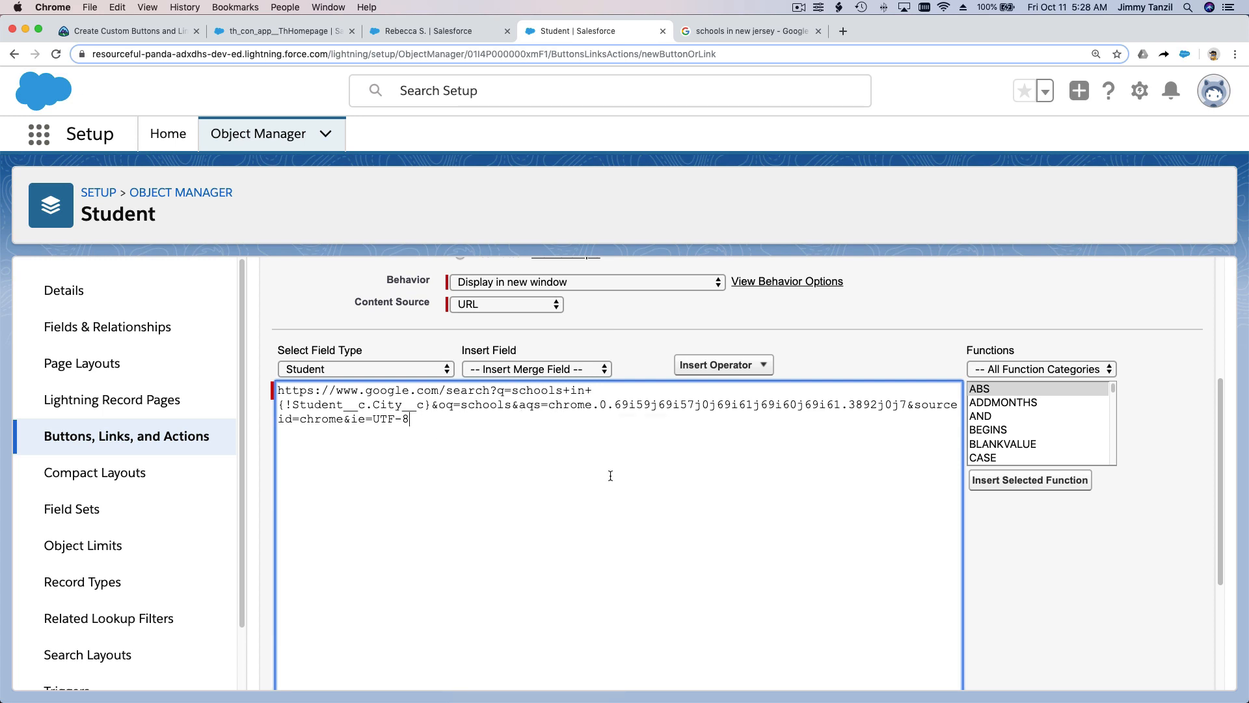
# Step: Return the page to its normal zoom and save the Schools In The Same City link
pyautogui.click(148, 8)
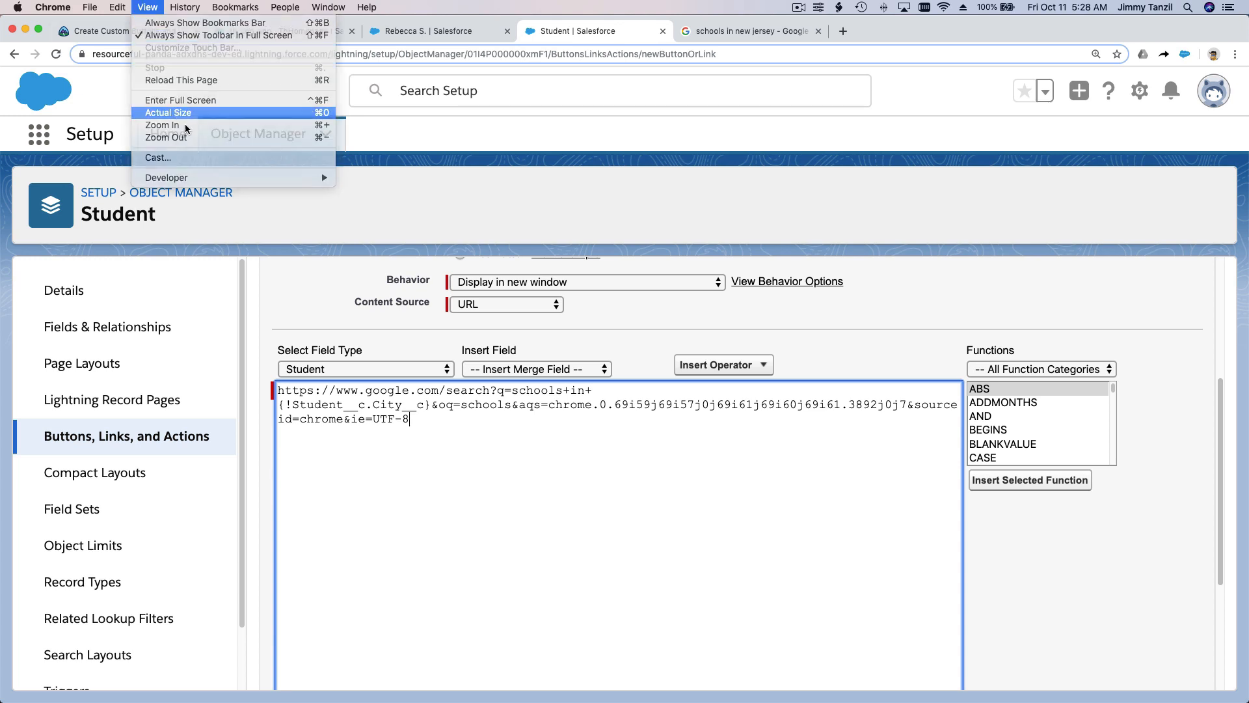
pyautogui.click(166, 137)
pyautogui.click(753, 502)
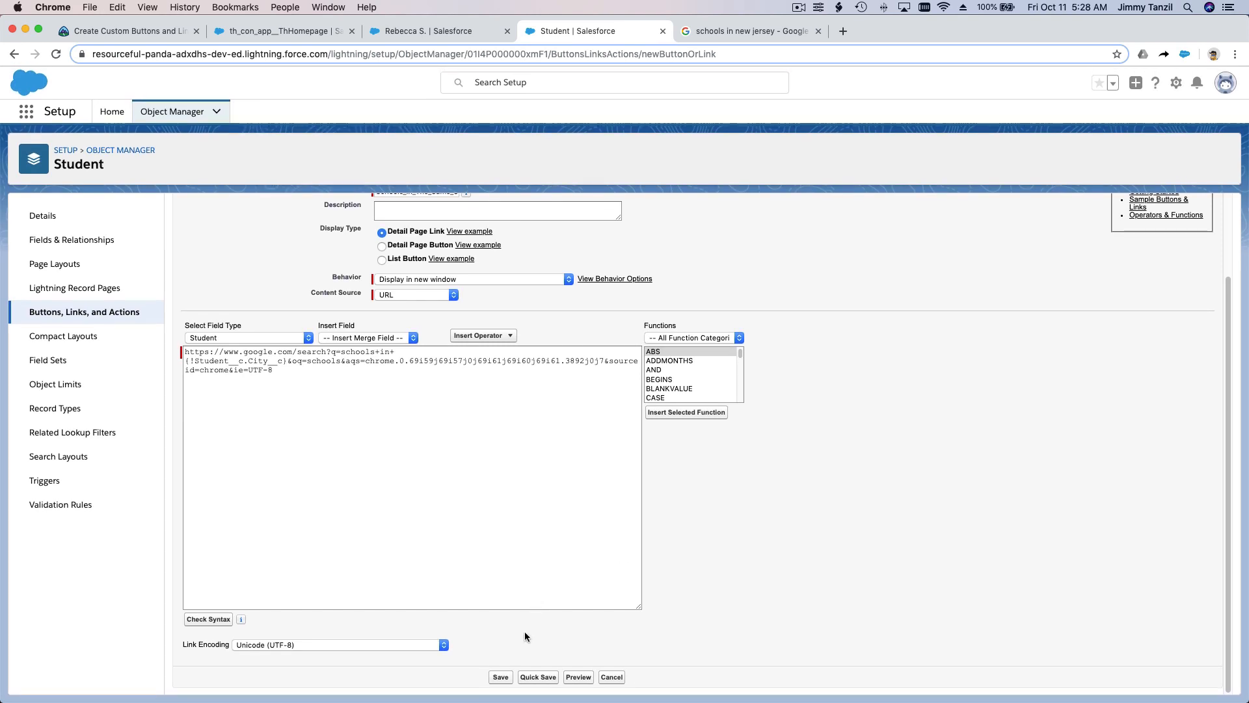
pyautogui.click(507, 677)
pyautogui.click(740, 156)
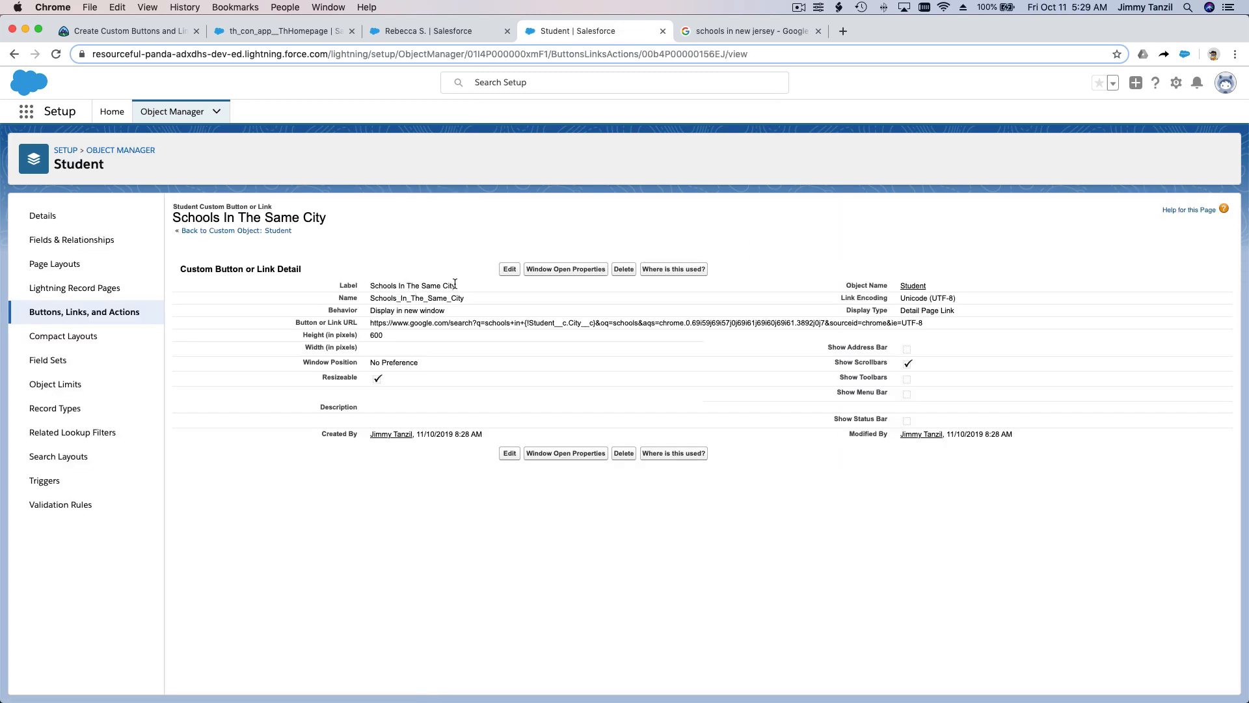
# Step: Check which object the student's record belongs to and return to the Student object setup
pyautogui.click(416, 33)
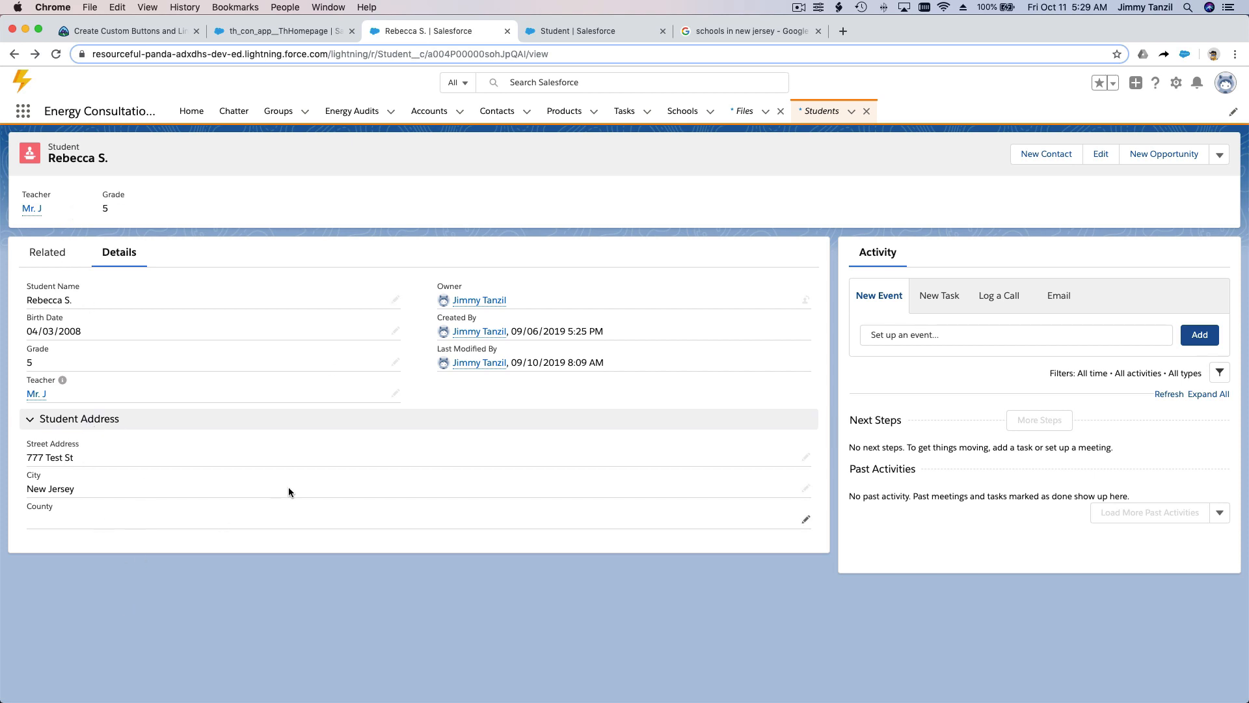
pyautogui.doubleClick(73, 146)
pyautogui.click(543, 33)
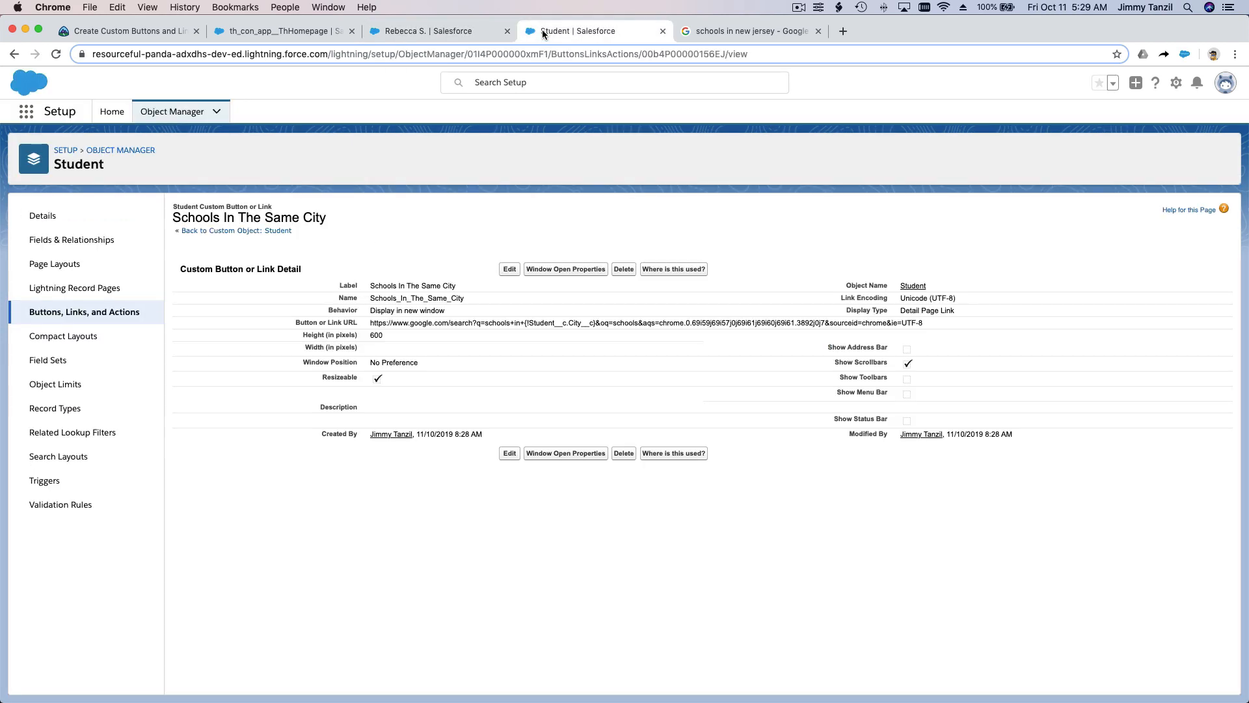
# Step: Open the Student Layout for editing from the Student object's page layouts, checking the student's record first
pyautogui.click(140, 277)
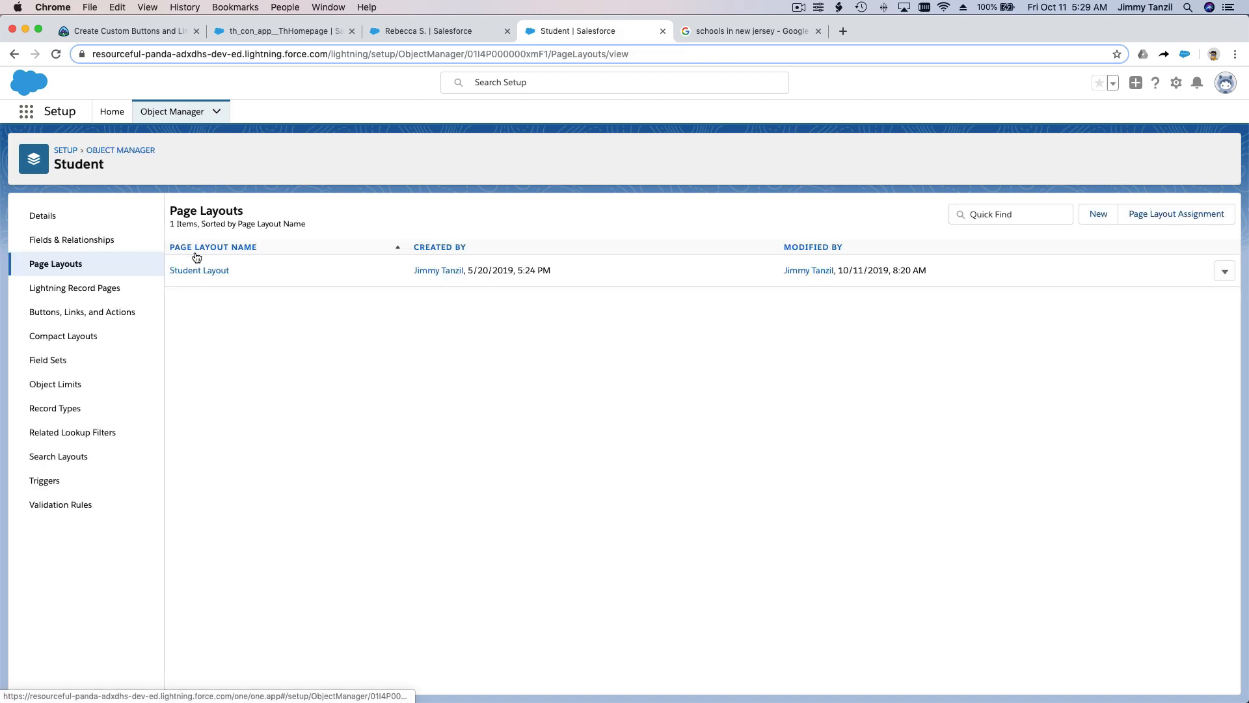
pyautogui.click(416, 33)
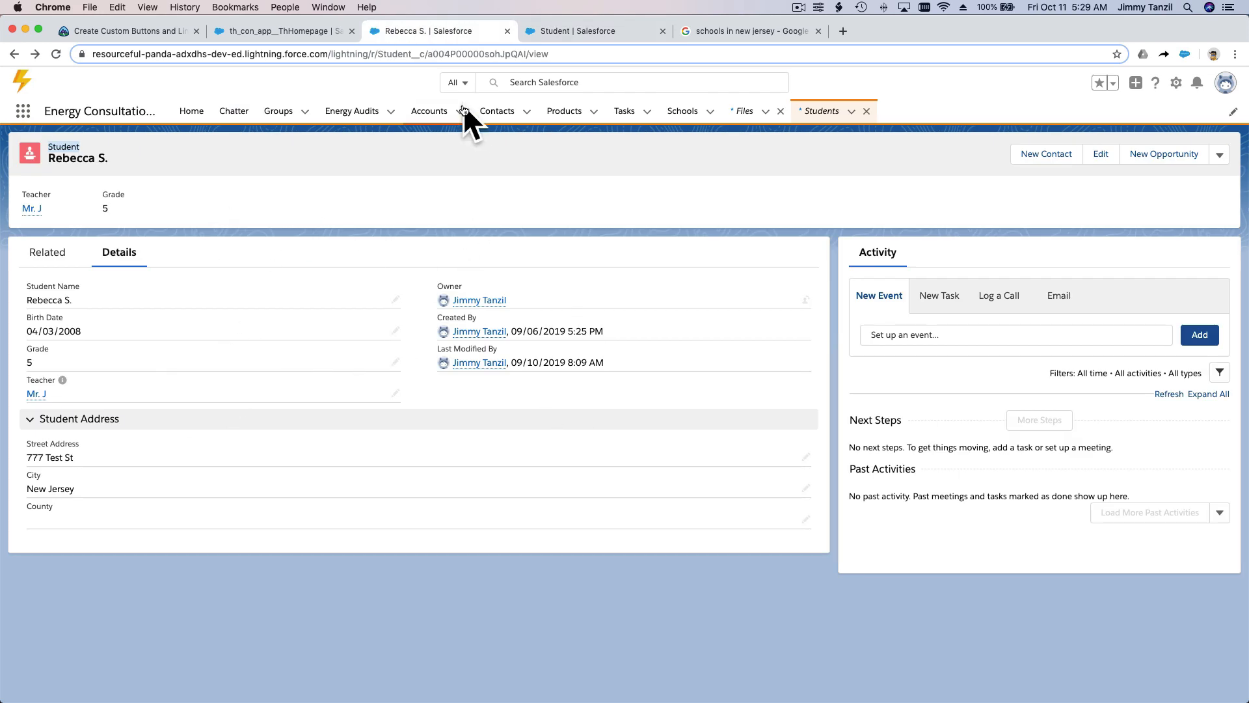
pyautogui.click(579, 34)
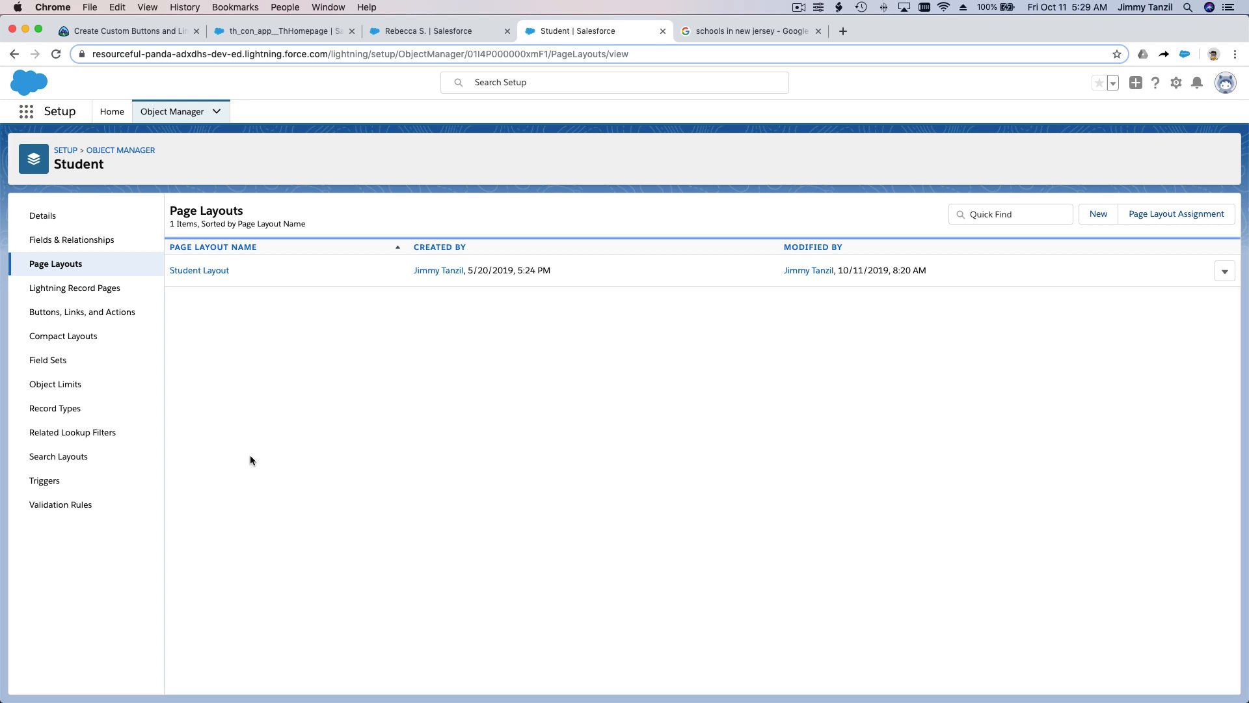
pyautogui.click(212, 272)
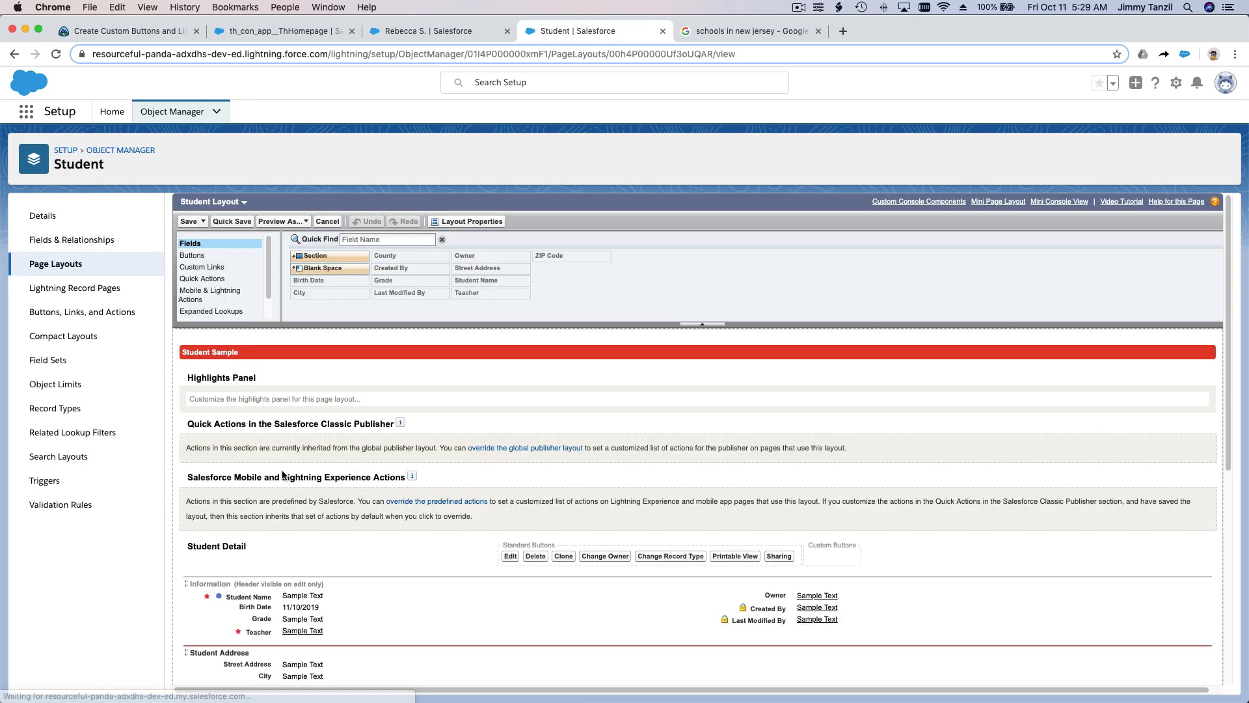
# Step: Add the Schools In The Same City custom link to the Custom Links section of the Student Layout and save the layout
pyautogui.click(235, 265)
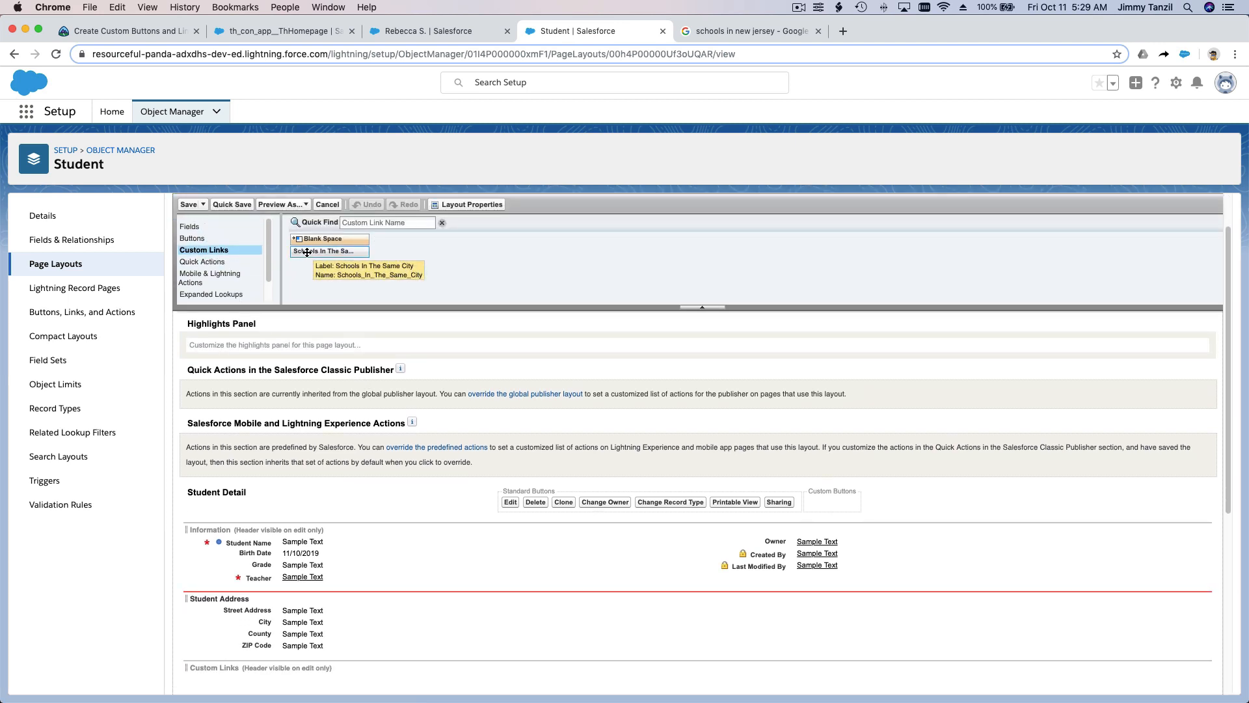
pyautogui.scroll(-5, 346, 452)
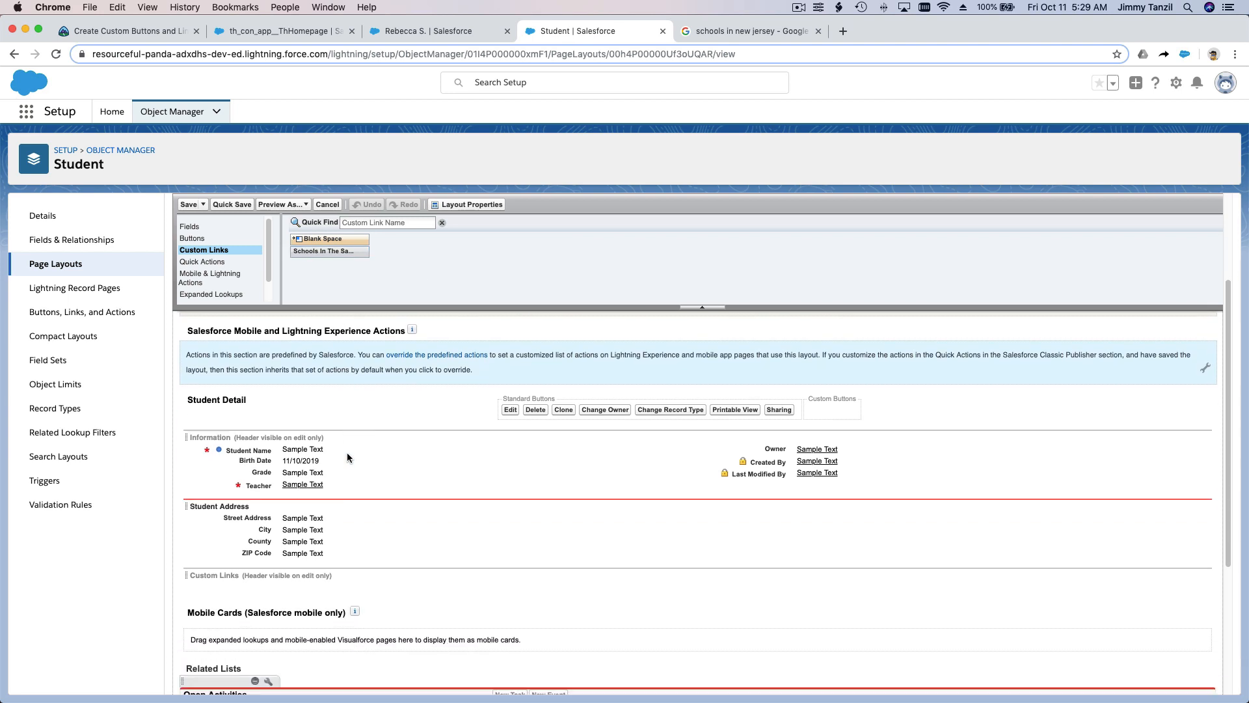
pyautogui.scroll(2, 347, 456)
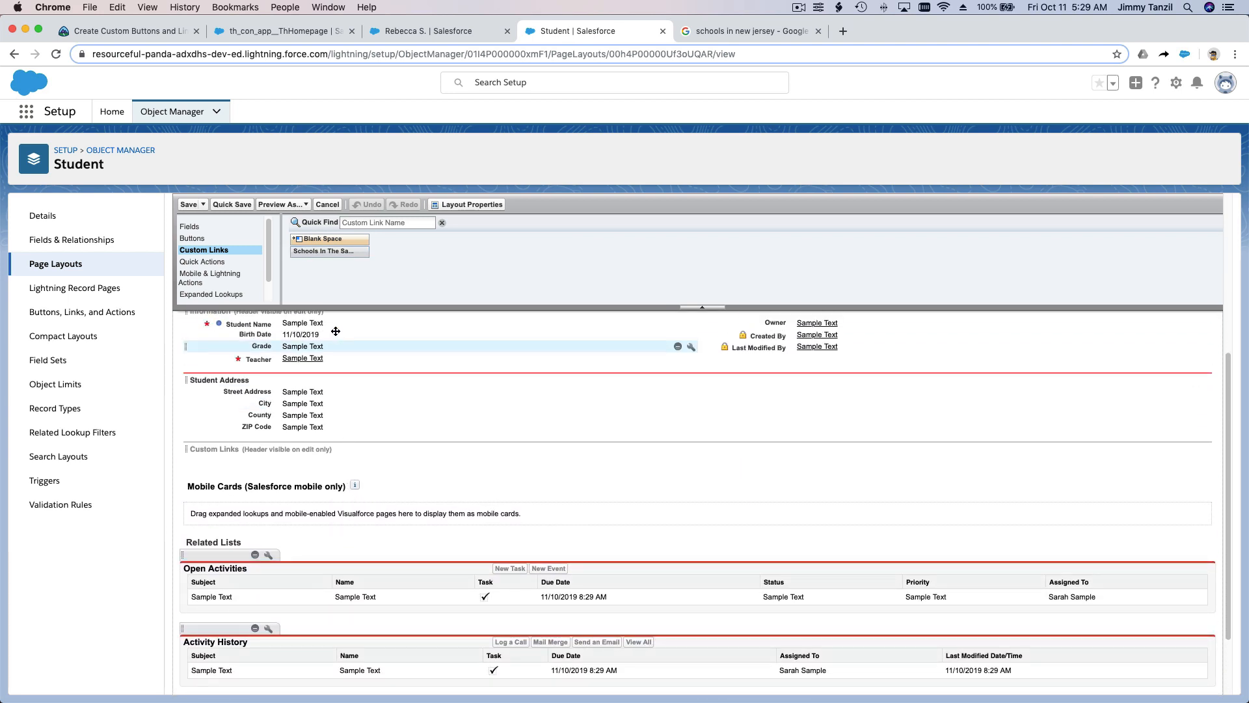
pyautogui.moveTo(336, 251); pyautogui.dragTo(319, 456)
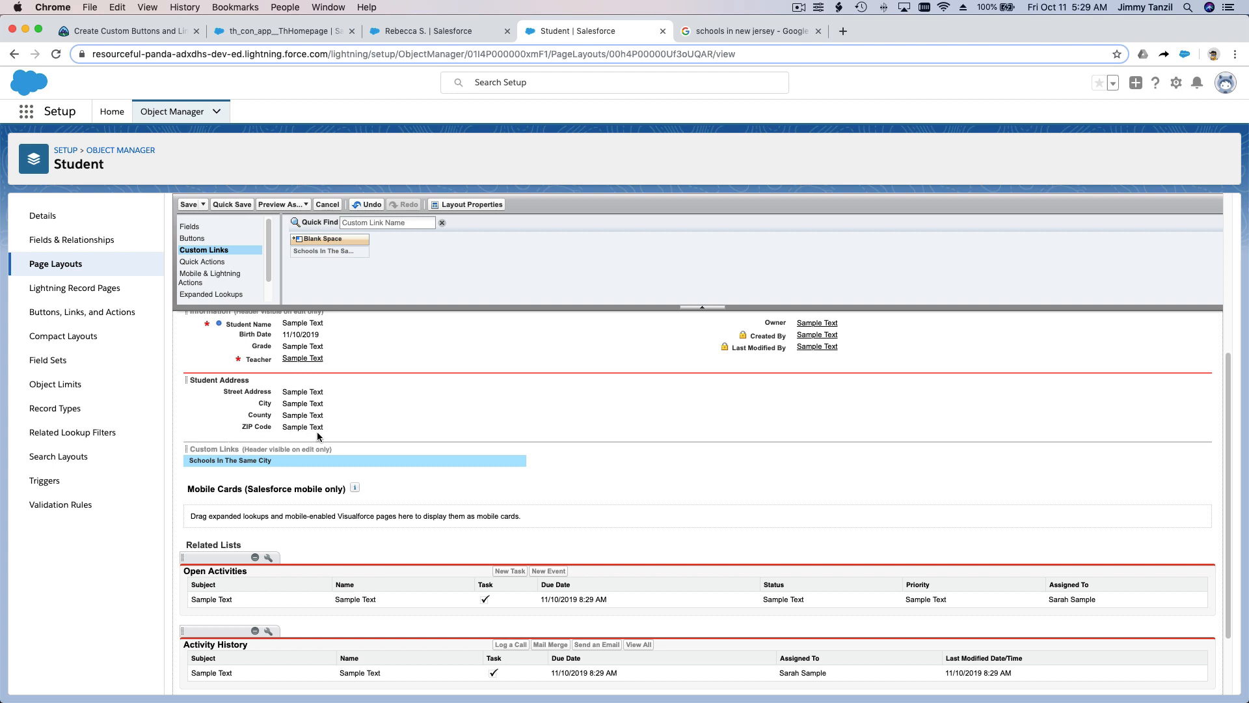
pyautogui.click(215, 205)
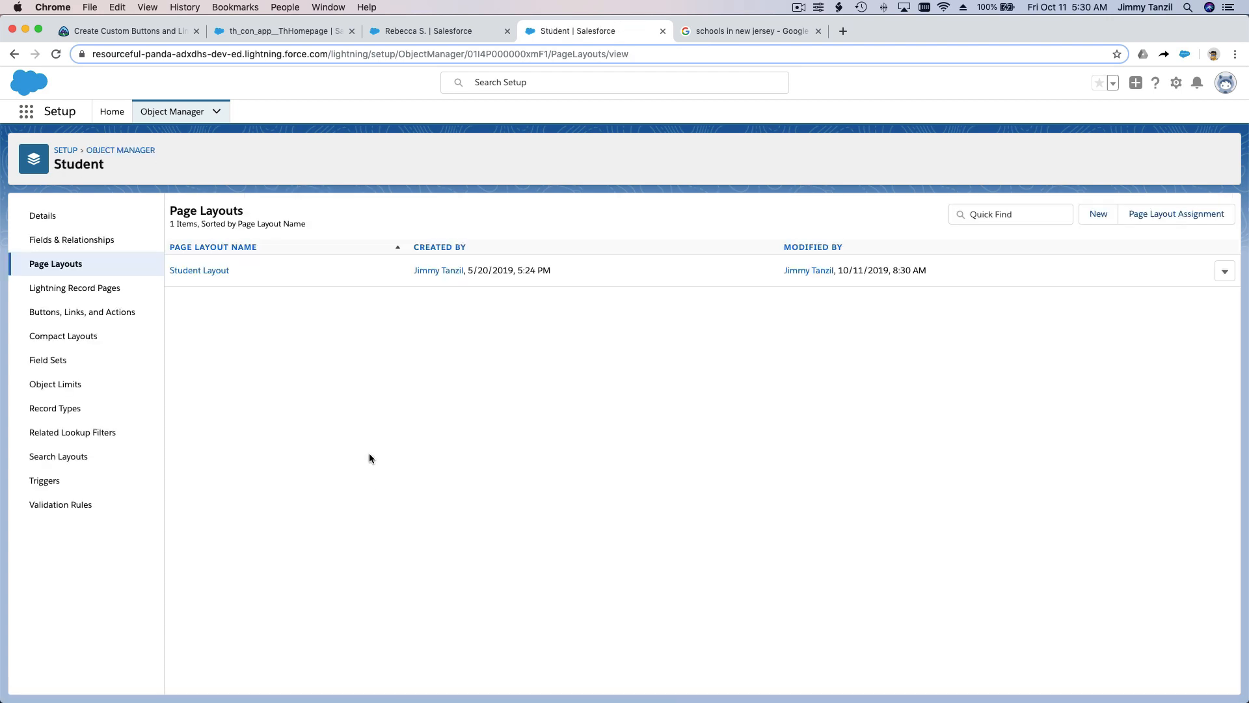
# Step: Reload the student's record and close the Google results and Student setup tabs
pyautogui.click(424, 30)
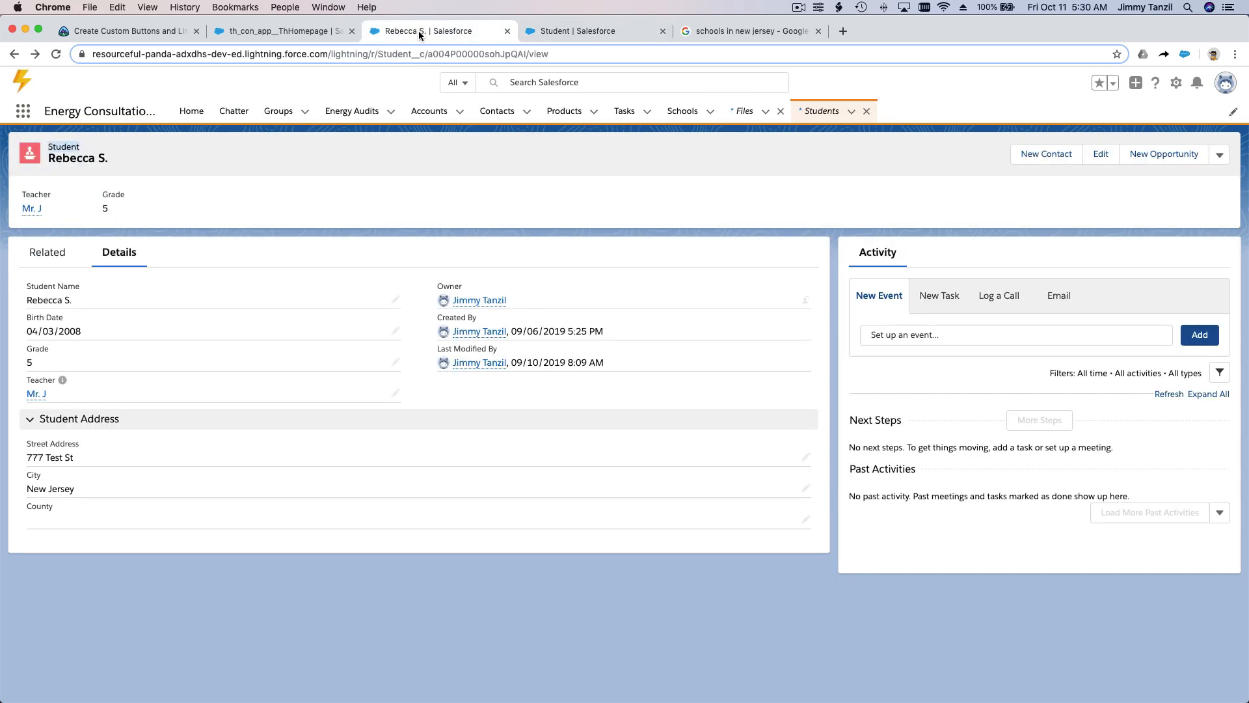
pyautogui.click(57, 54)
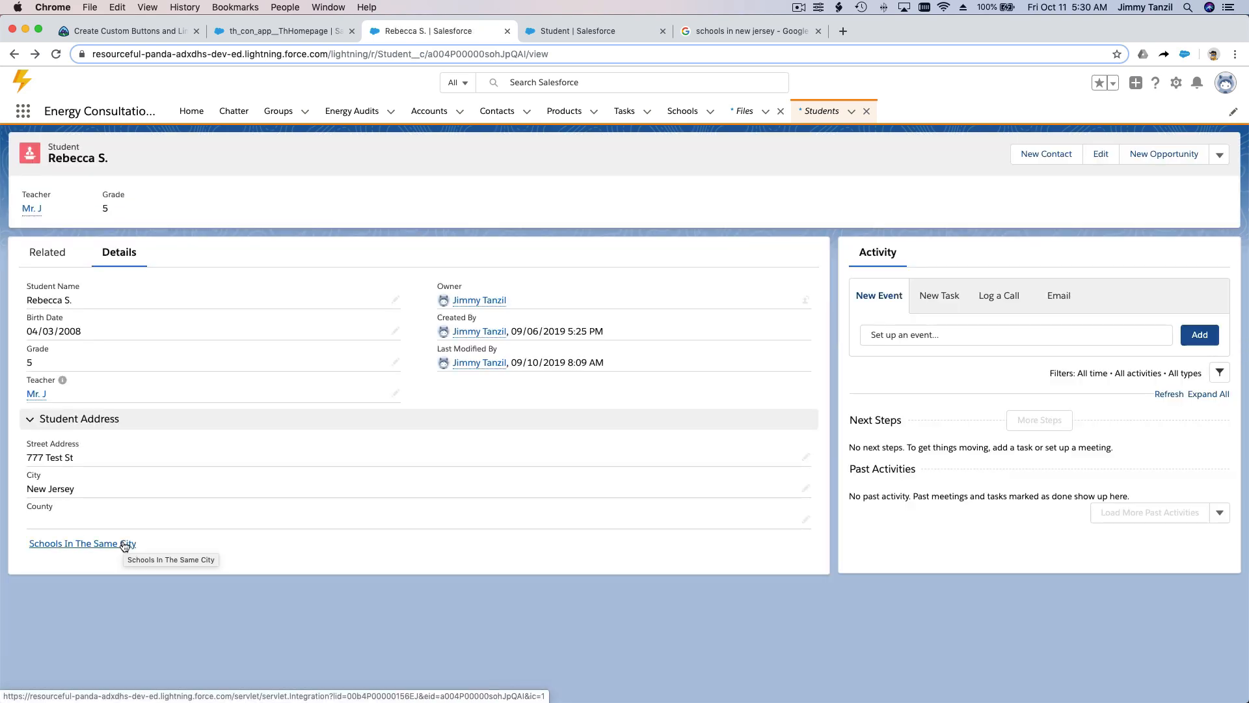
pyautogui.click(817, 31)
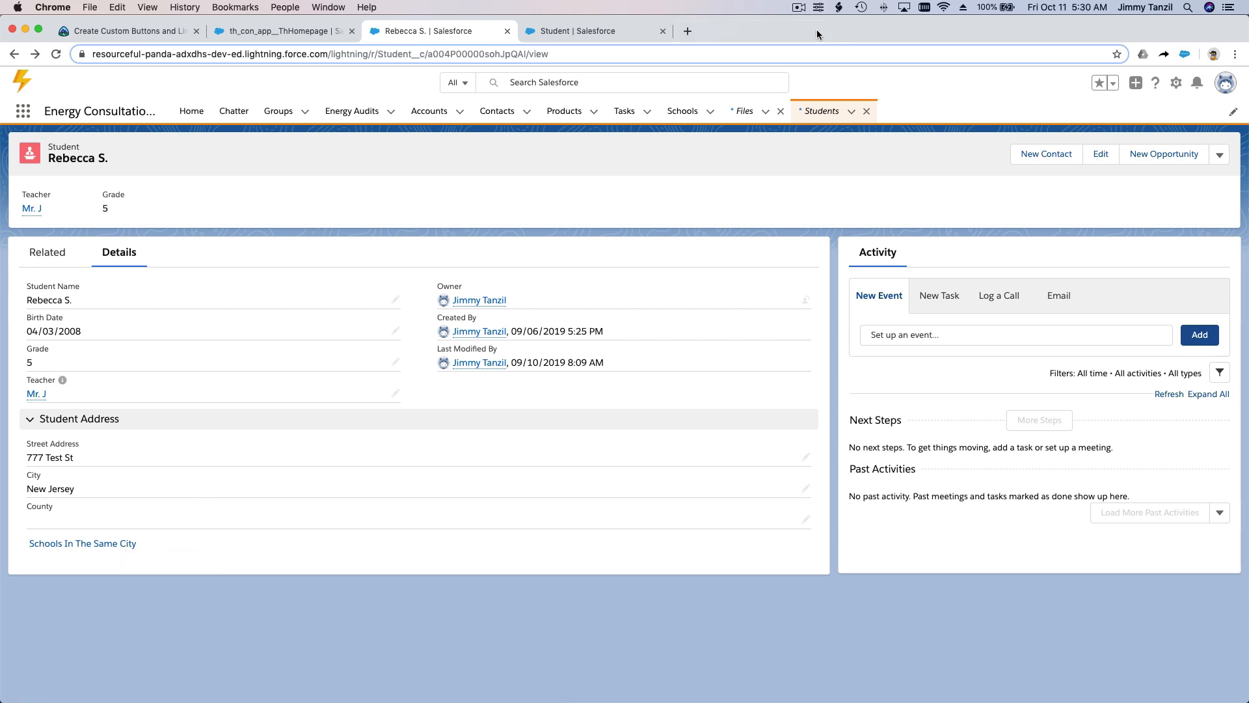
pyautogui.click(663, 31)
# Step: Test the record's Schools In The Same City link, turning off further redirect warnings for Google, then review the school results and close them
pyautogui.click(130, 543)
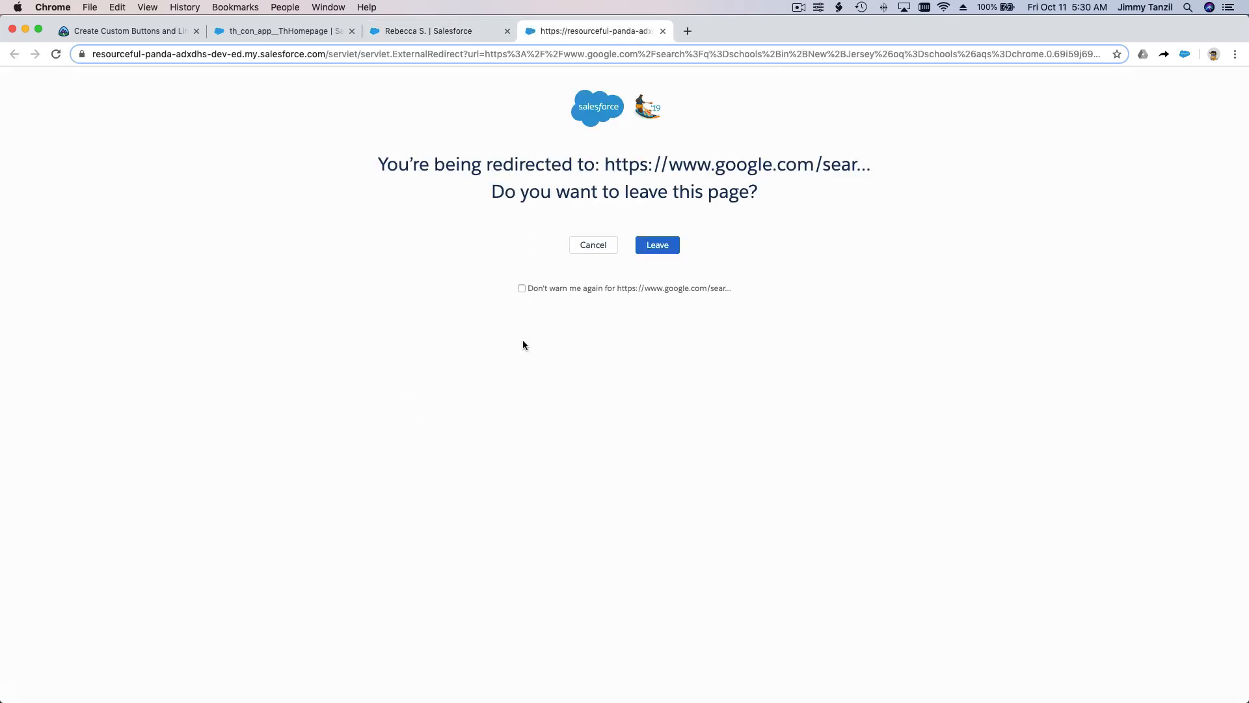
pyautogui.click(669, 288)
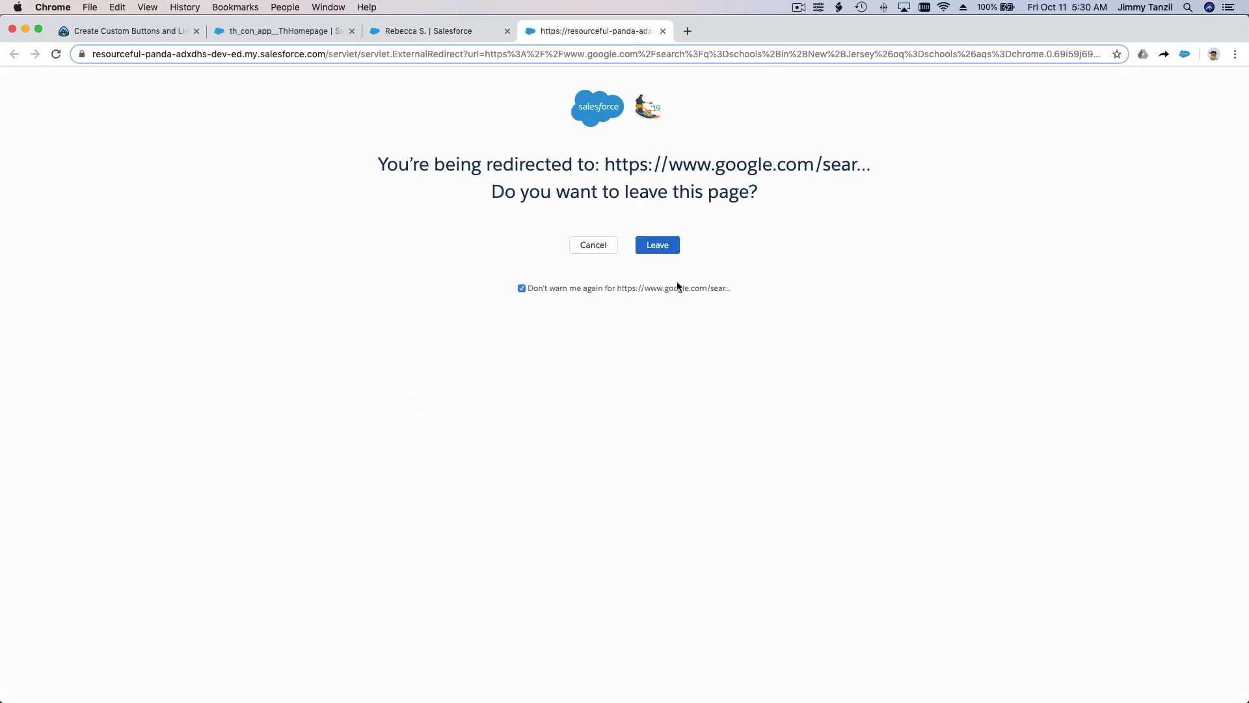
pyautogui.click(672, 248)
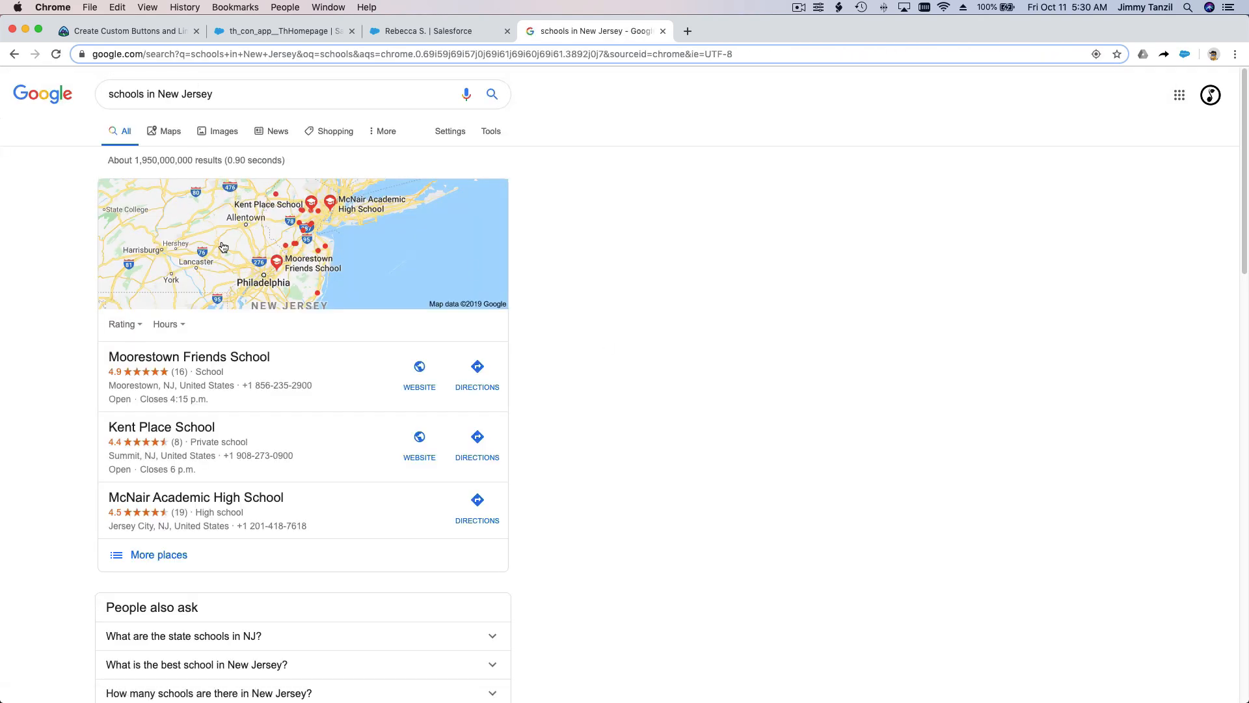
pyautogui.scroll(-1, 251, 368)
pyautogui.scroll(-3, 251, 366)
pyautogui.scroll(3, 244, 371)
pyautogui.click(663, 30)
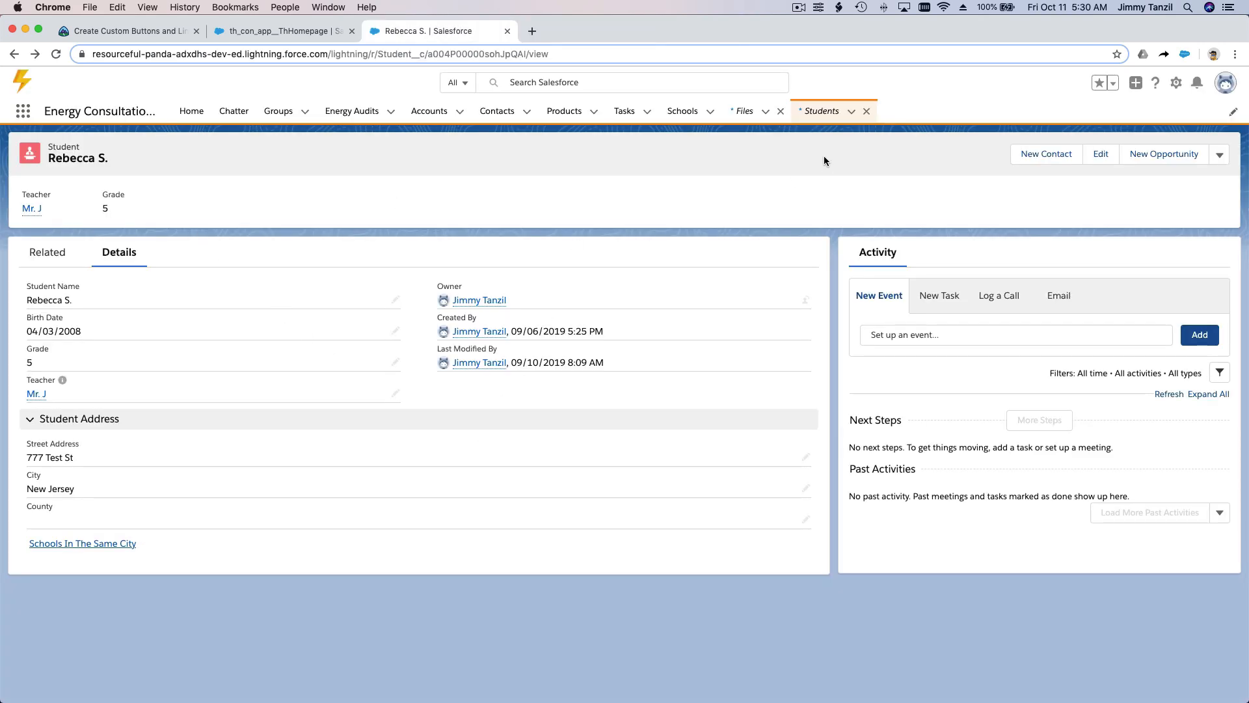
# Step: Set the City of the third recently viewed student to San Jose, save, and test the Schools In The Same City link from that record
pyautogui.click(821, 112)
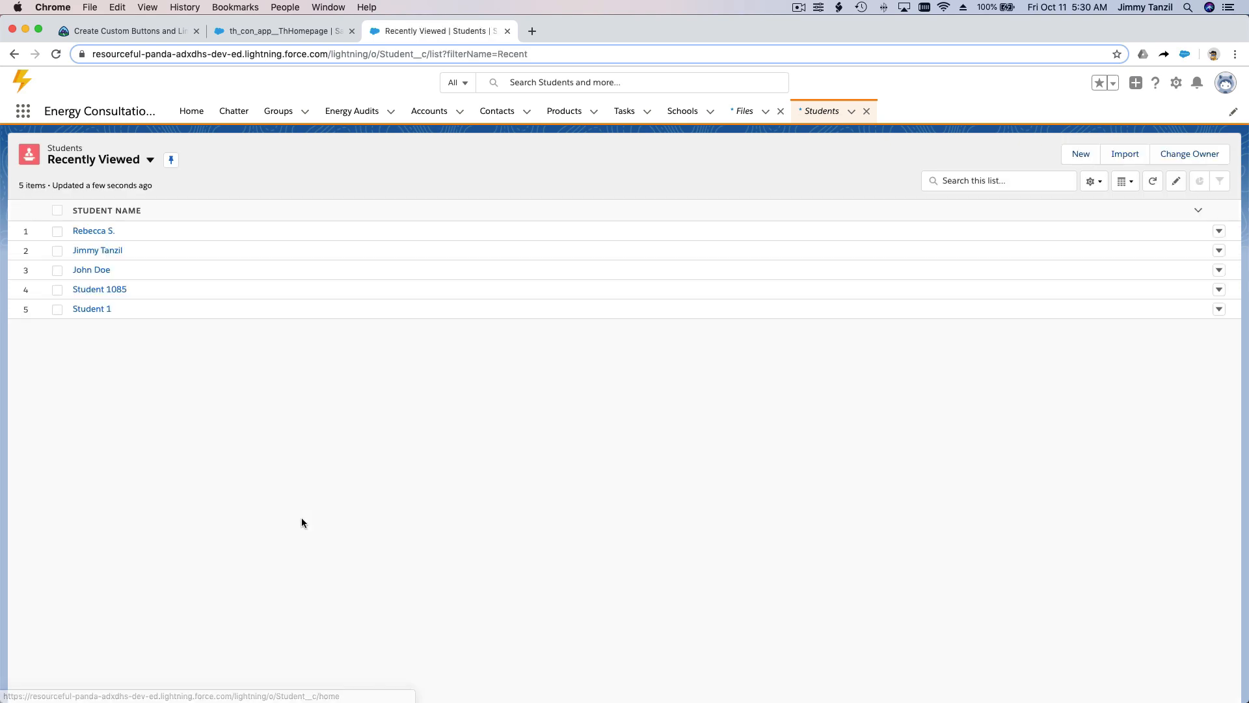
pyautogui.click(98, 270)
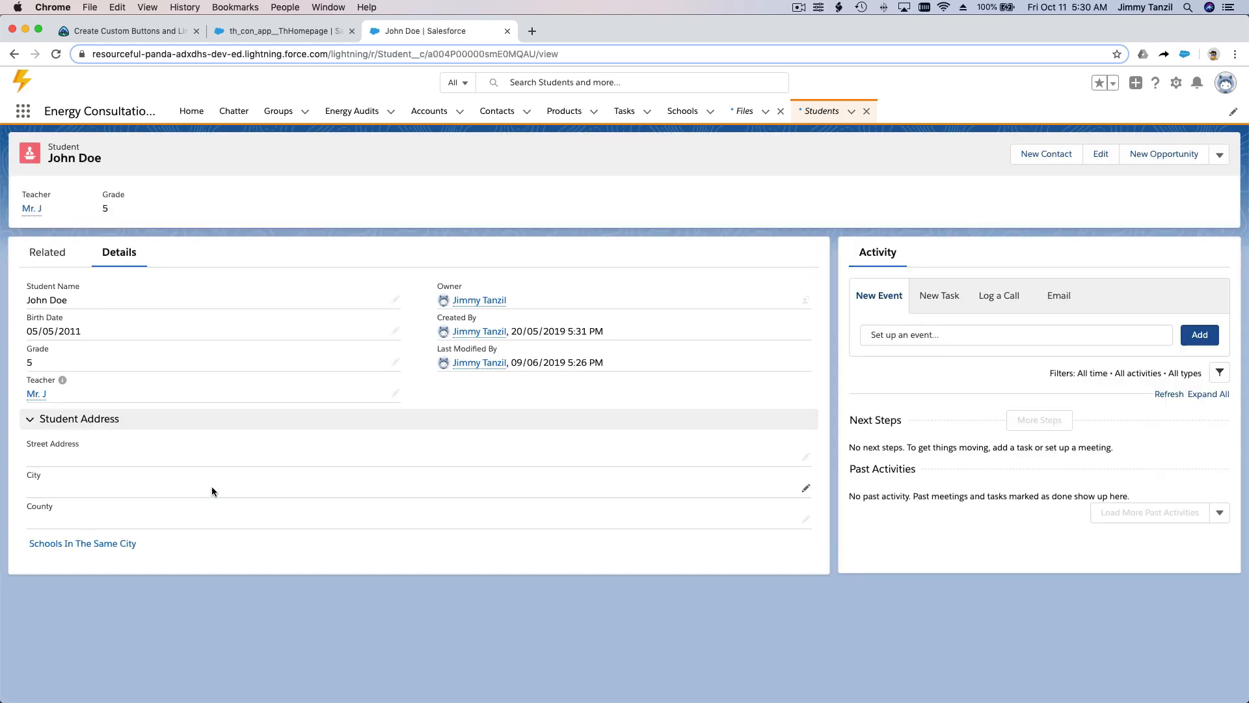
pyautogui.doubleClick(124, 487)
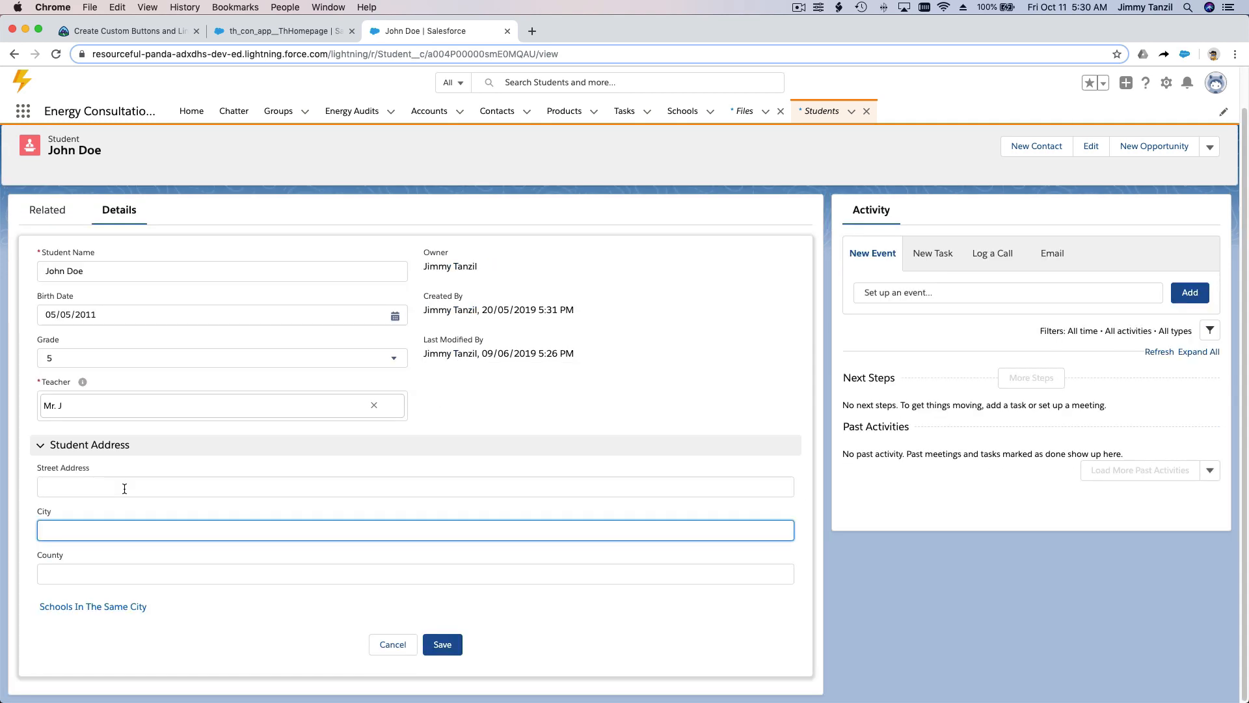
pyautogui.write('San Jose')
pyautogui.click(436, 643)
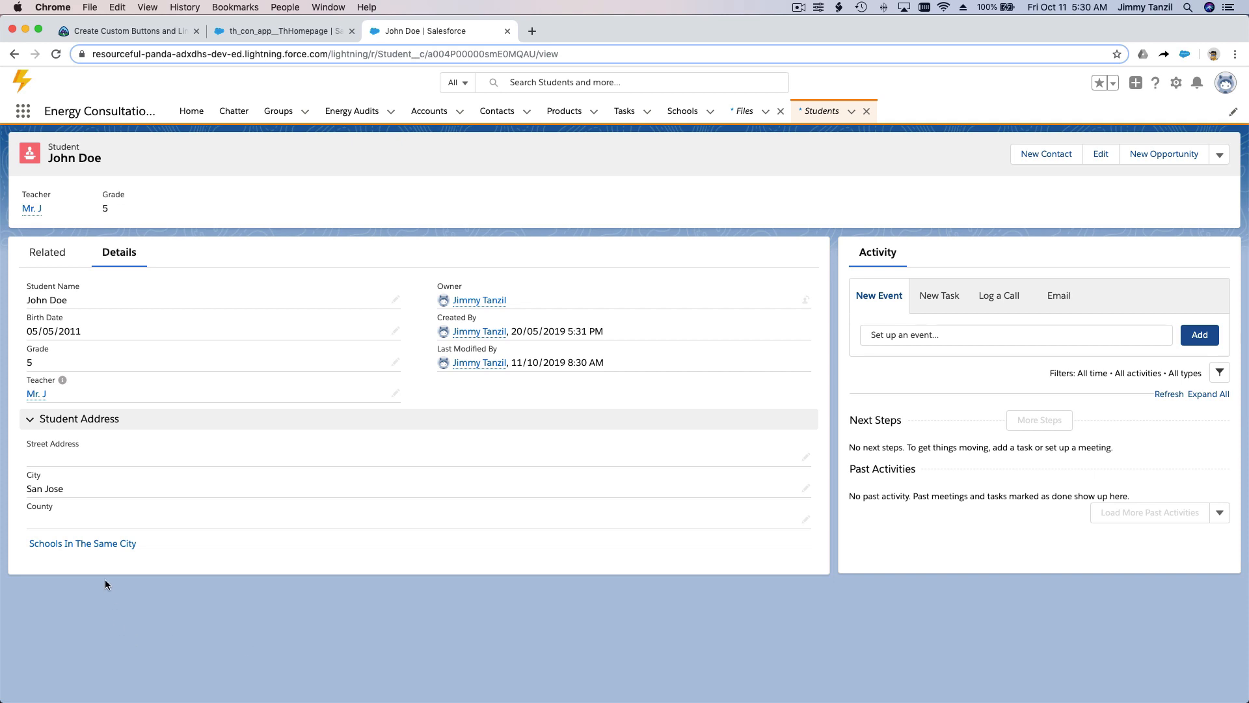
pyautogui.click(106, 544)
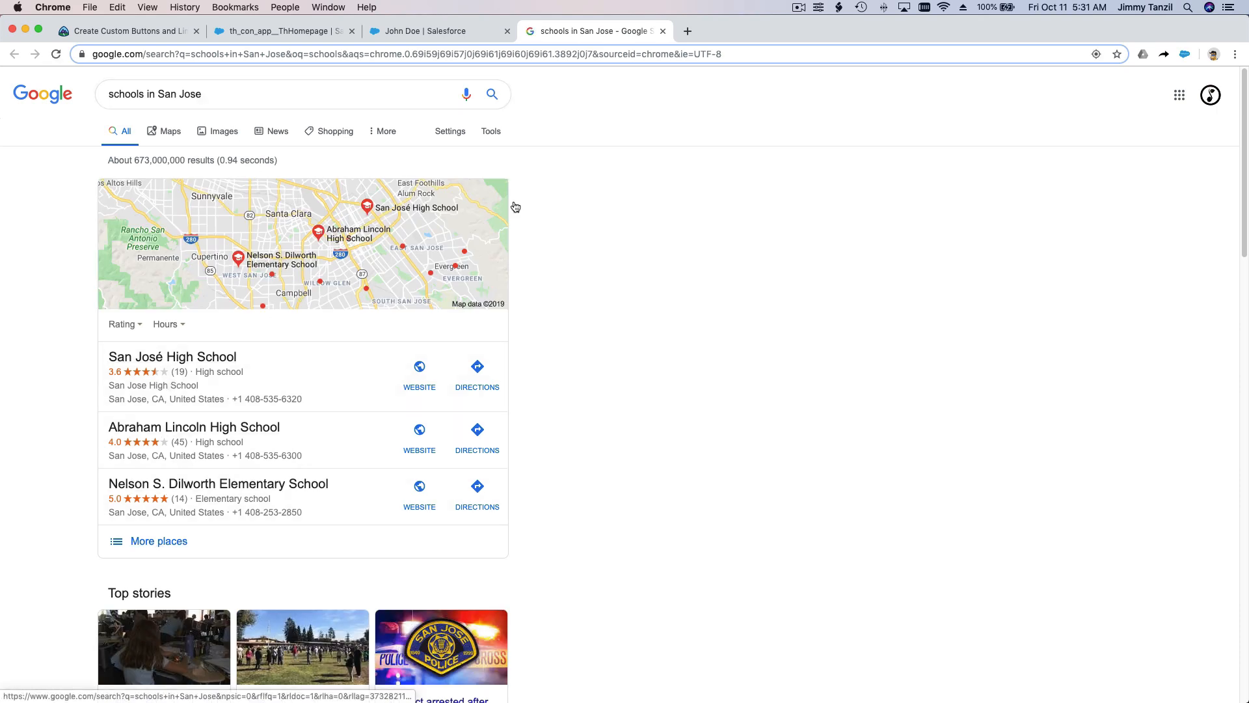
pyautogui.click(663, 31)
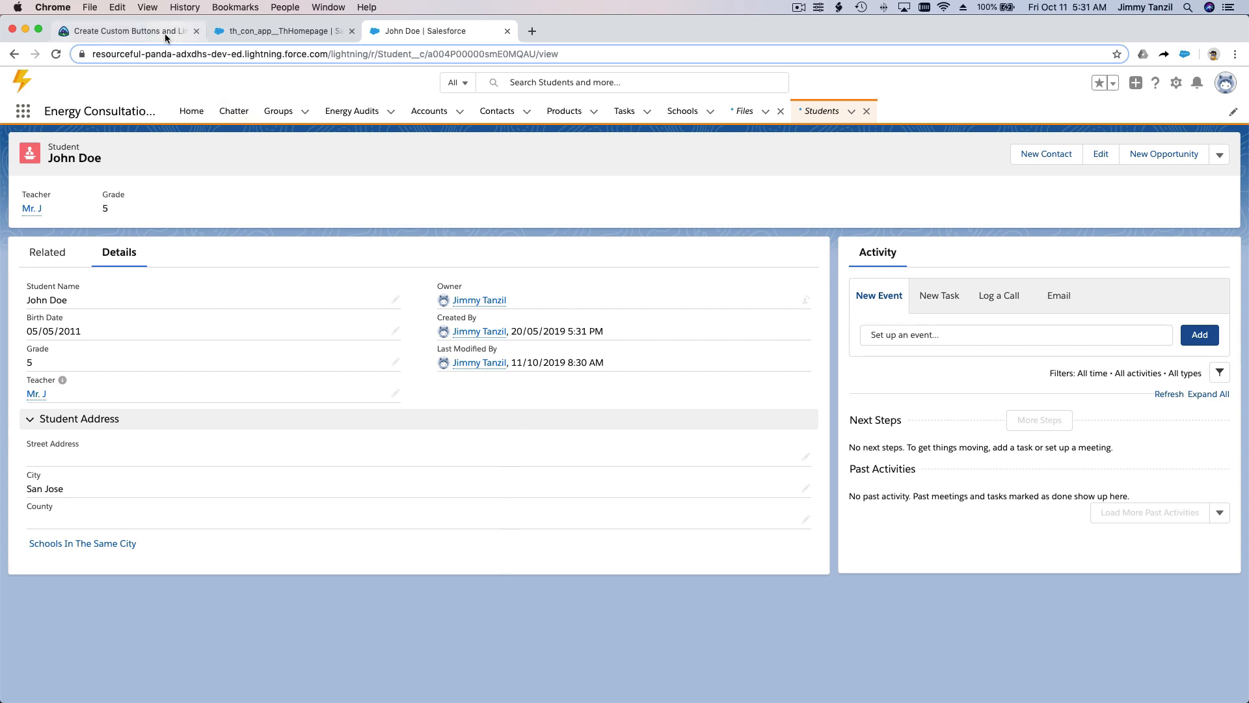
# Step: Read the rest of Trailhead's detail page link instructions and the steps under Create a Custom Detail Page Button
pyautogui.click(148, 33)
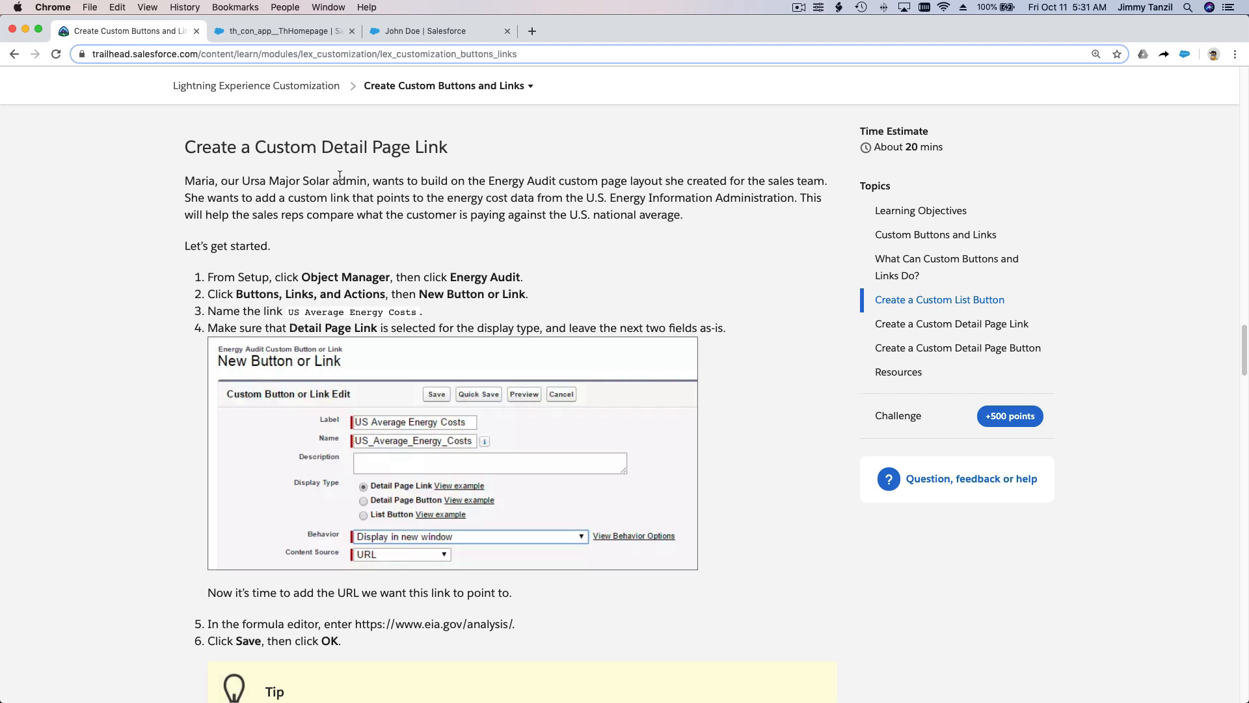
pyautogui.scroll(-5, 340, 175)
pyautogui.scroll(-8, 340, 175)
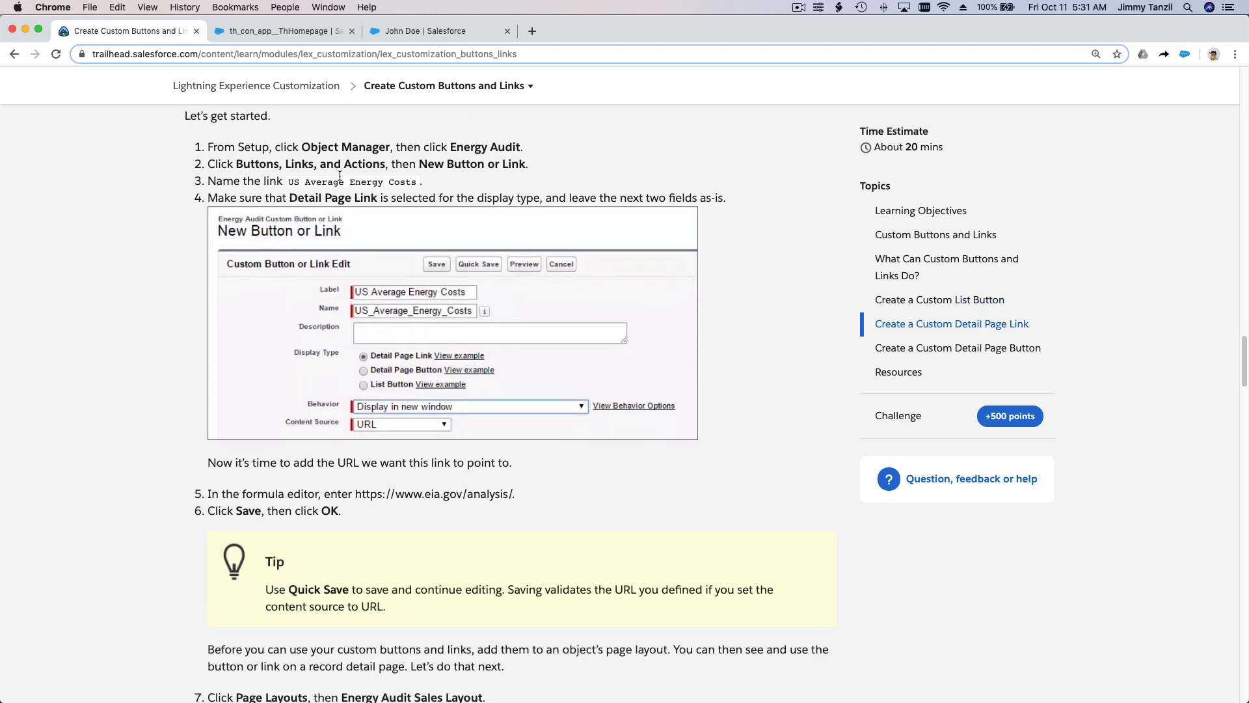
pyautogui.scroll(-15, 339, 177)
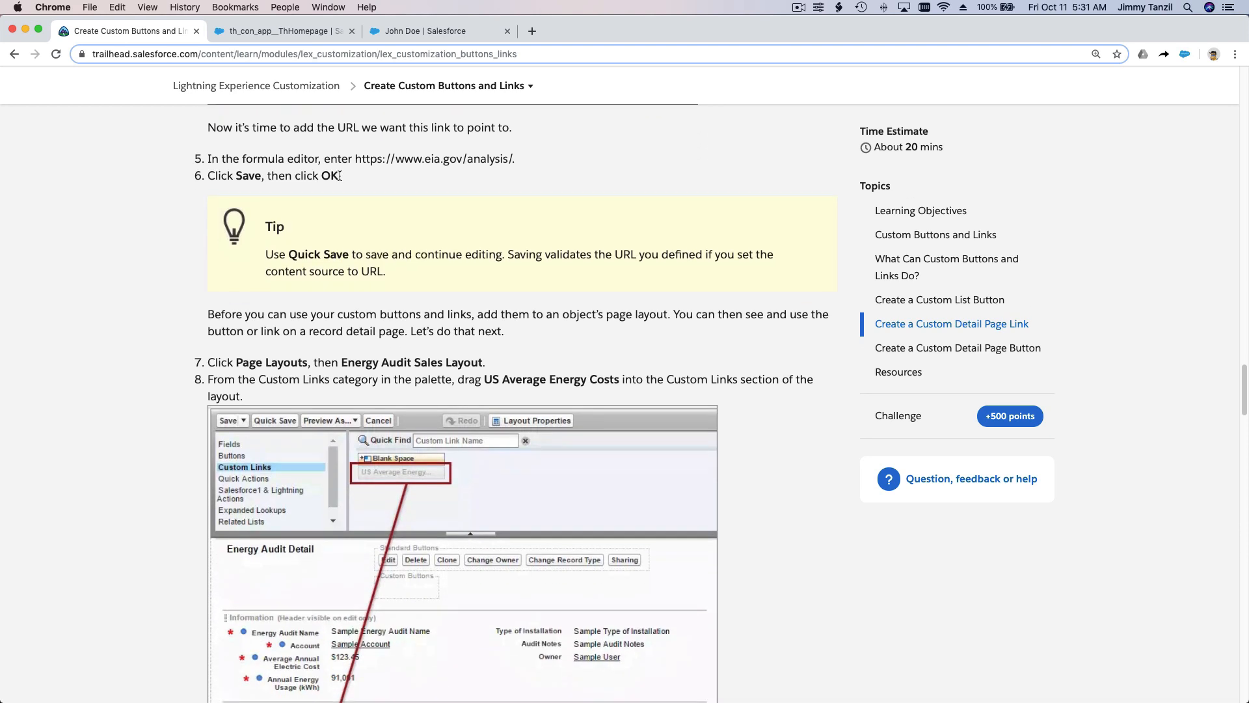
pyautogui.scroll(-9, 339, 180)
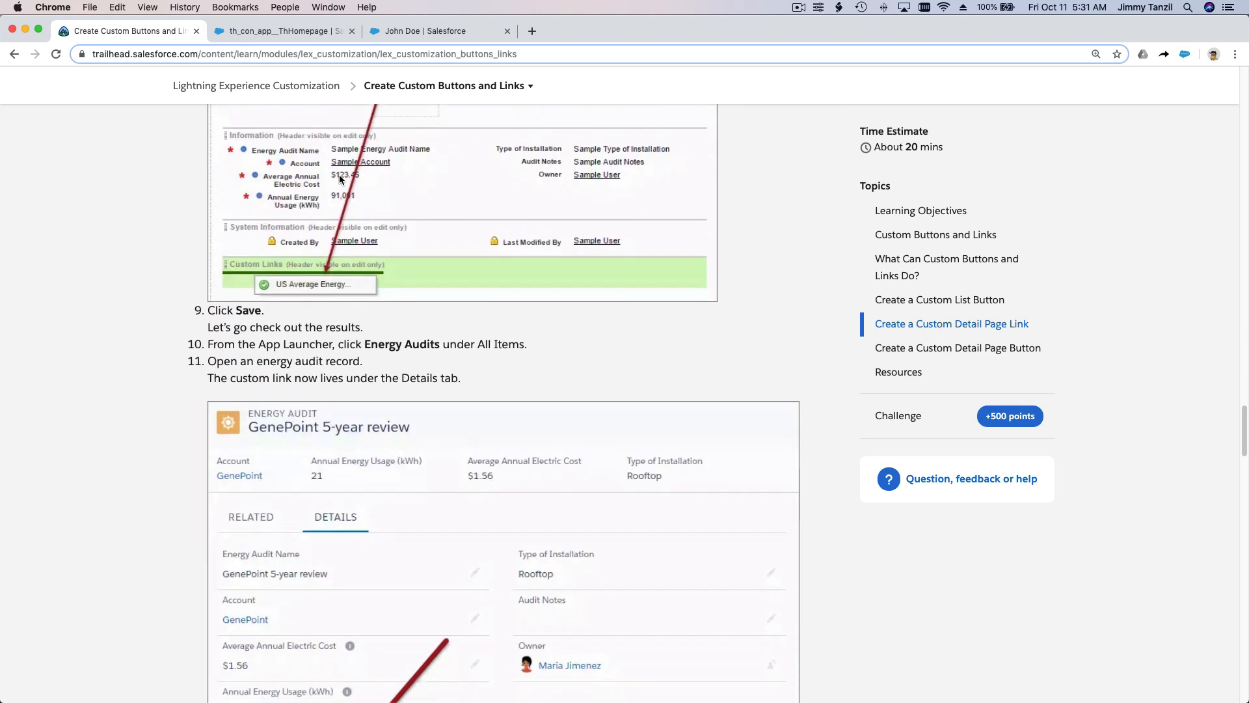
pyautogui.scroll(-4, 339, 180)
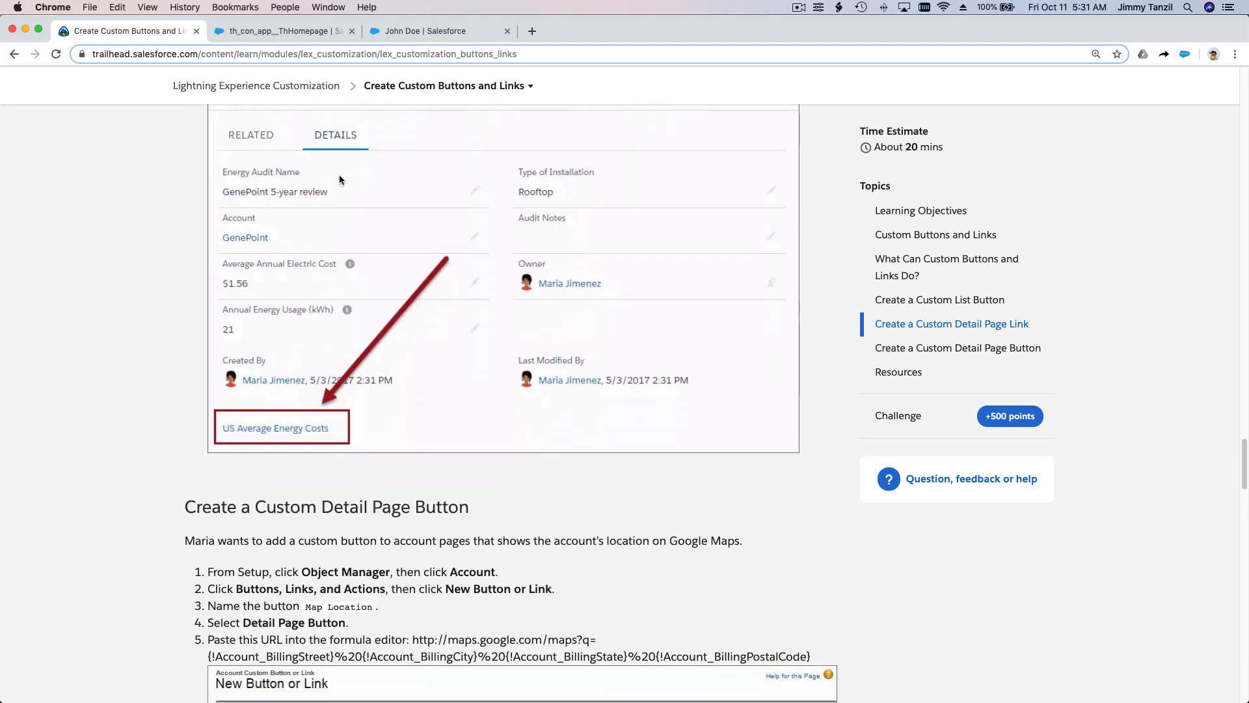
pyautogui.scroll(-8, 383, 298)
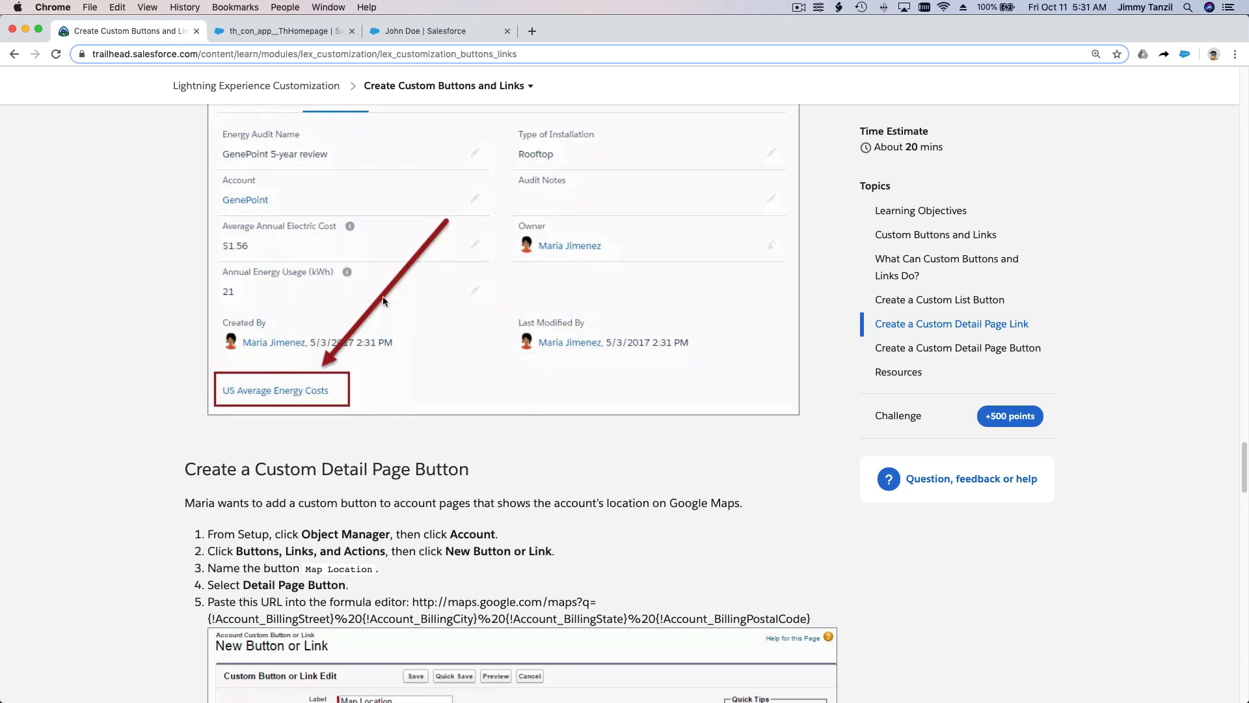
pyautogui.scroll(-1, 383, 297)
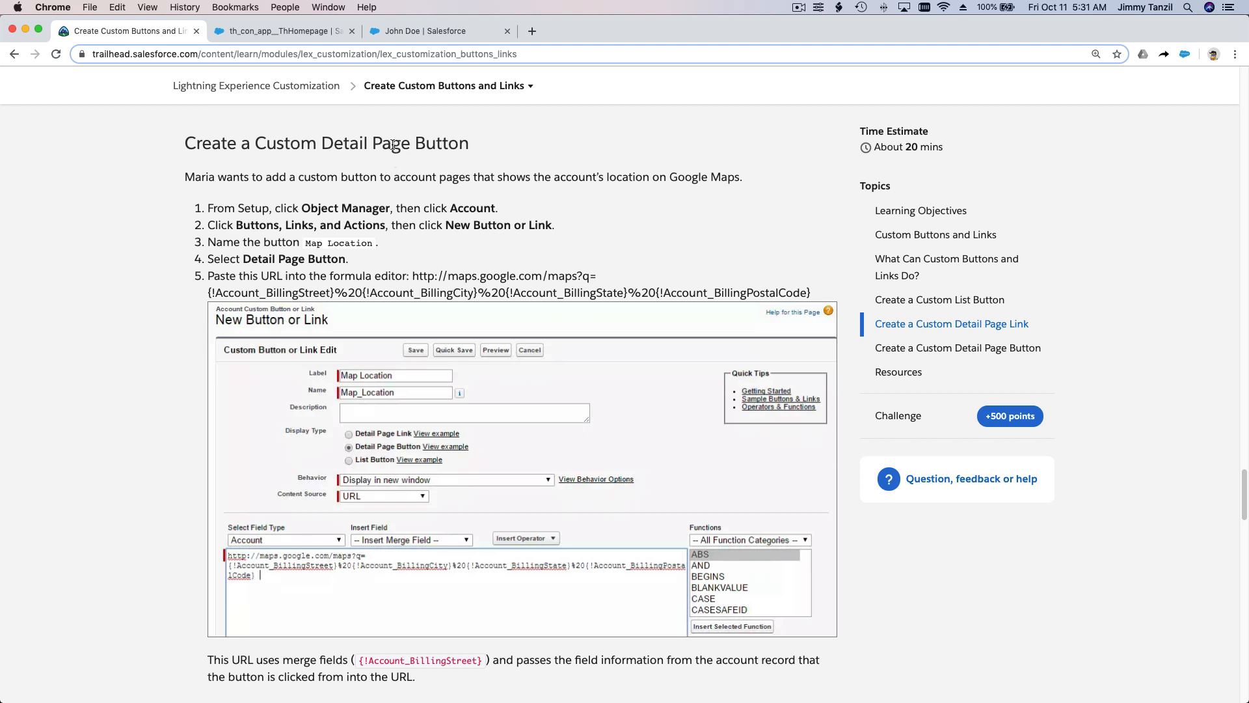
pyautogui.moveTo(416, 144); pyautogui.dragTo(468, 143)
pyautogui.click(527, 140)
pyautogui.scroll(-1, 527, 139)
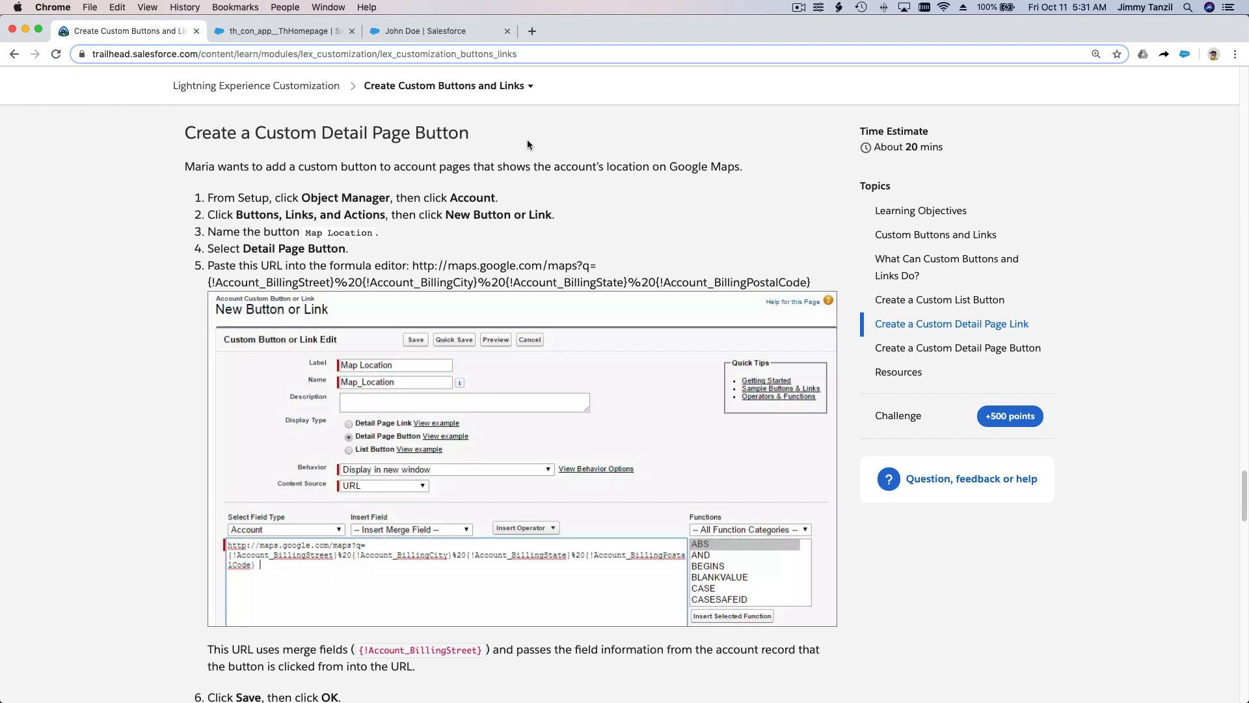
pyautogui.click(431, 32)
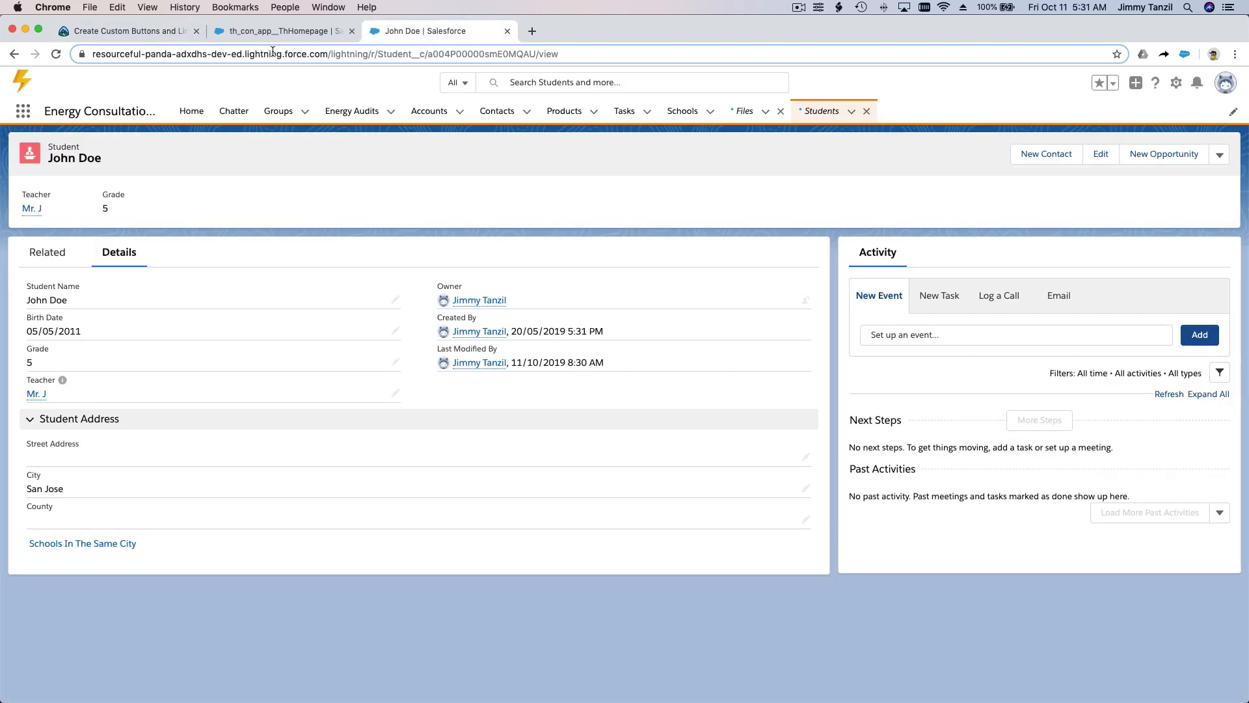
pyautogui.click(146, 33)
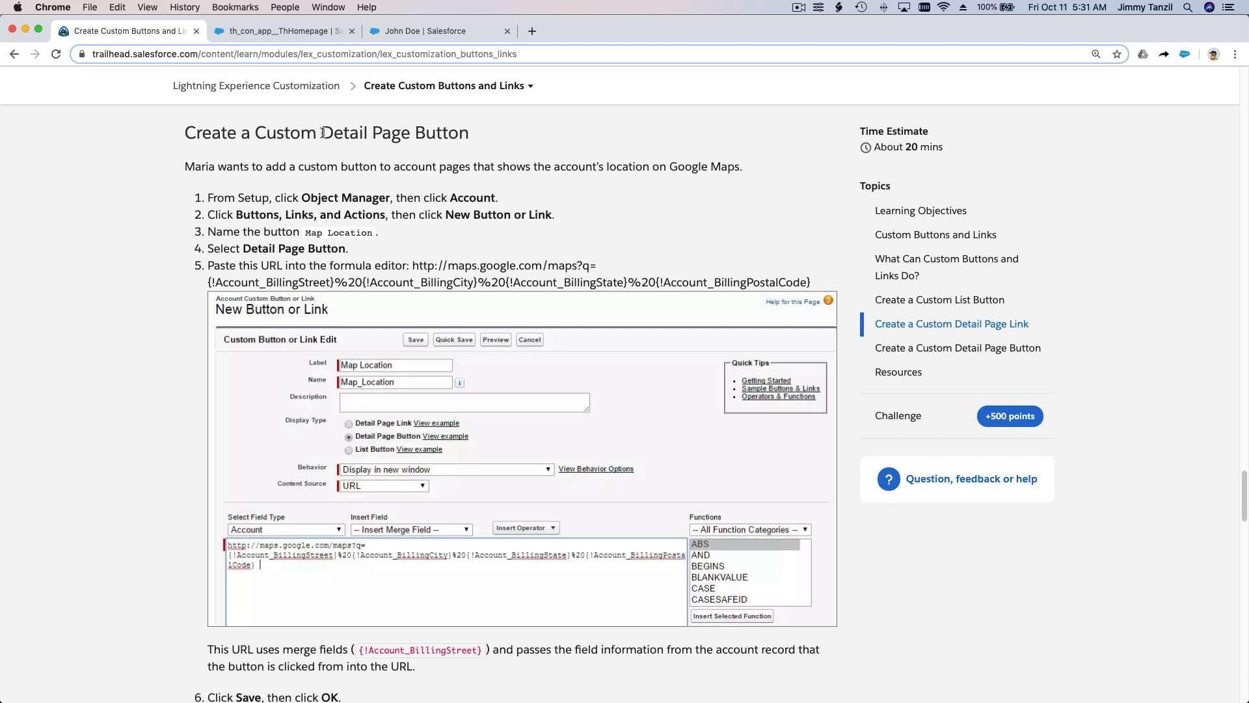
# Step: Open Salesforce Setup in a new tab from the student's record and go to the Object Manager
pyautogui.click(414, 33)
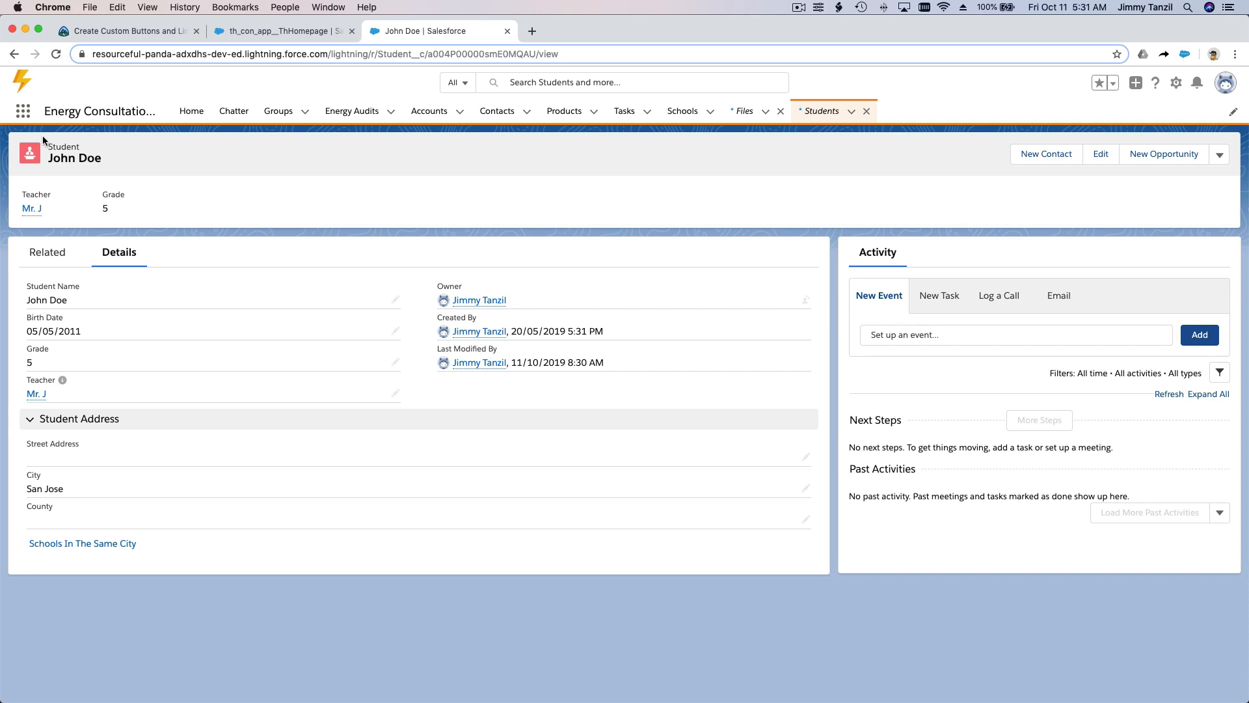
pyautogui.click(1177, 83)
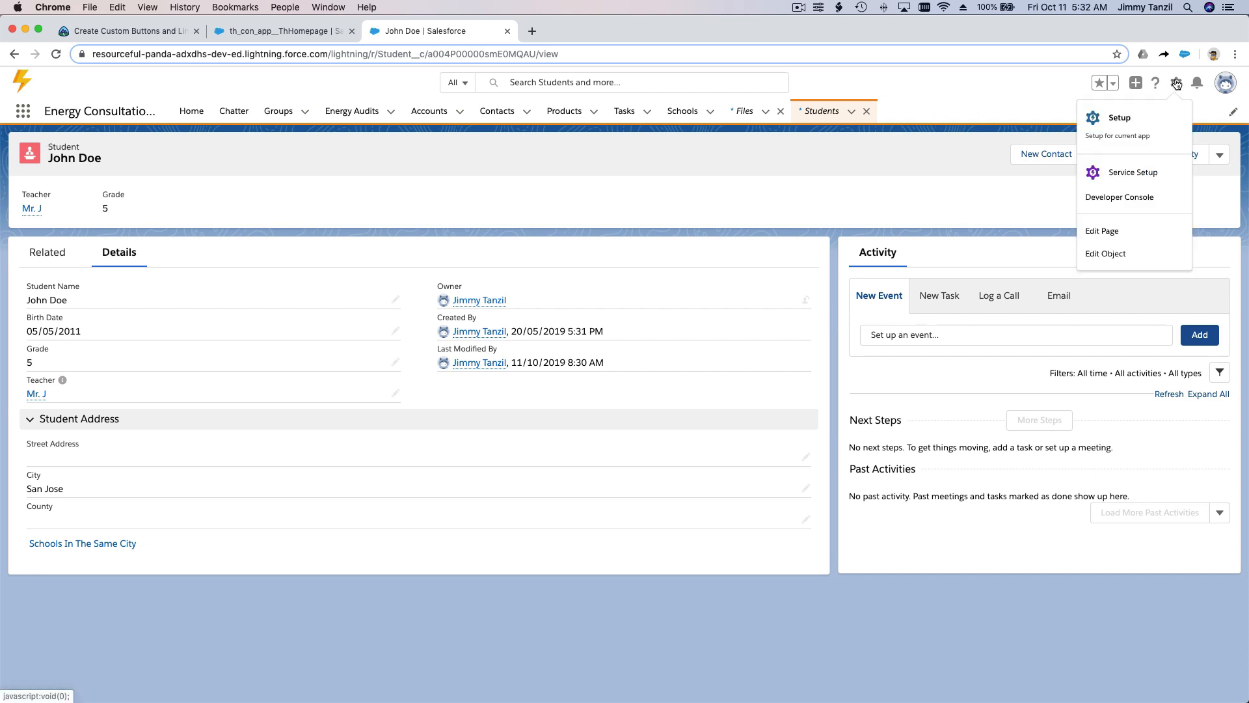
pyautogui.click(1180, 124)
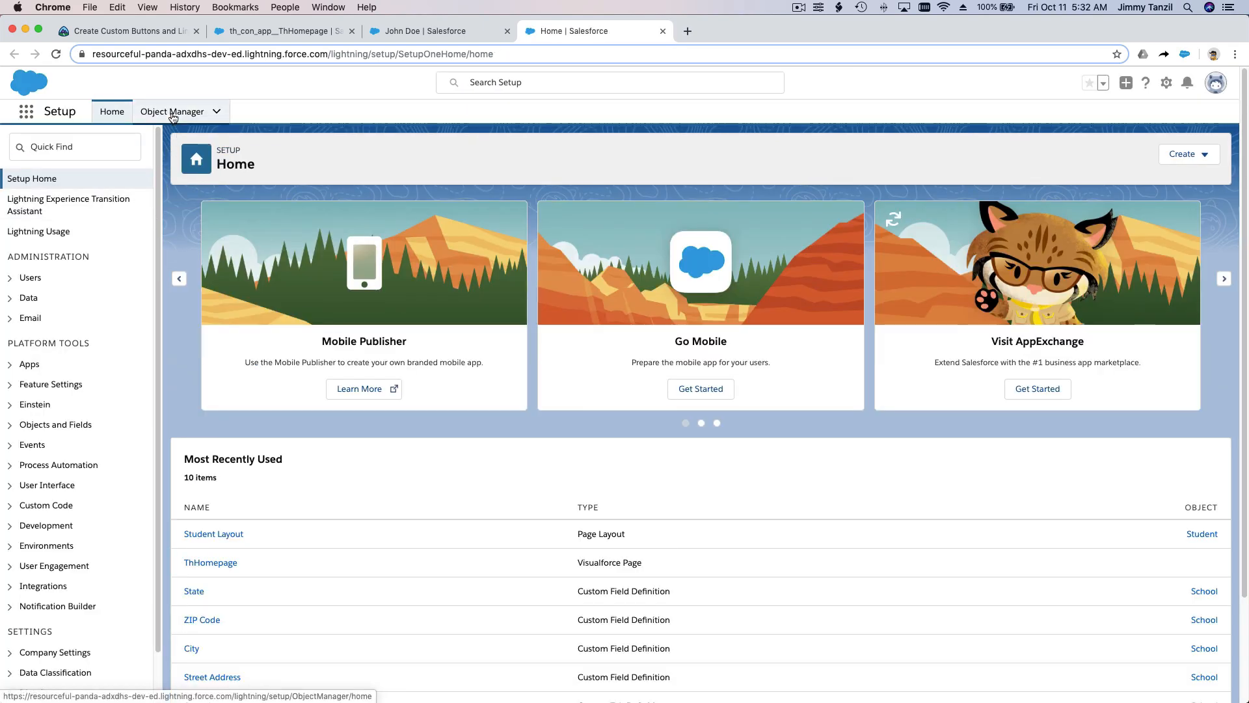
pyautogui.click(173, 114)
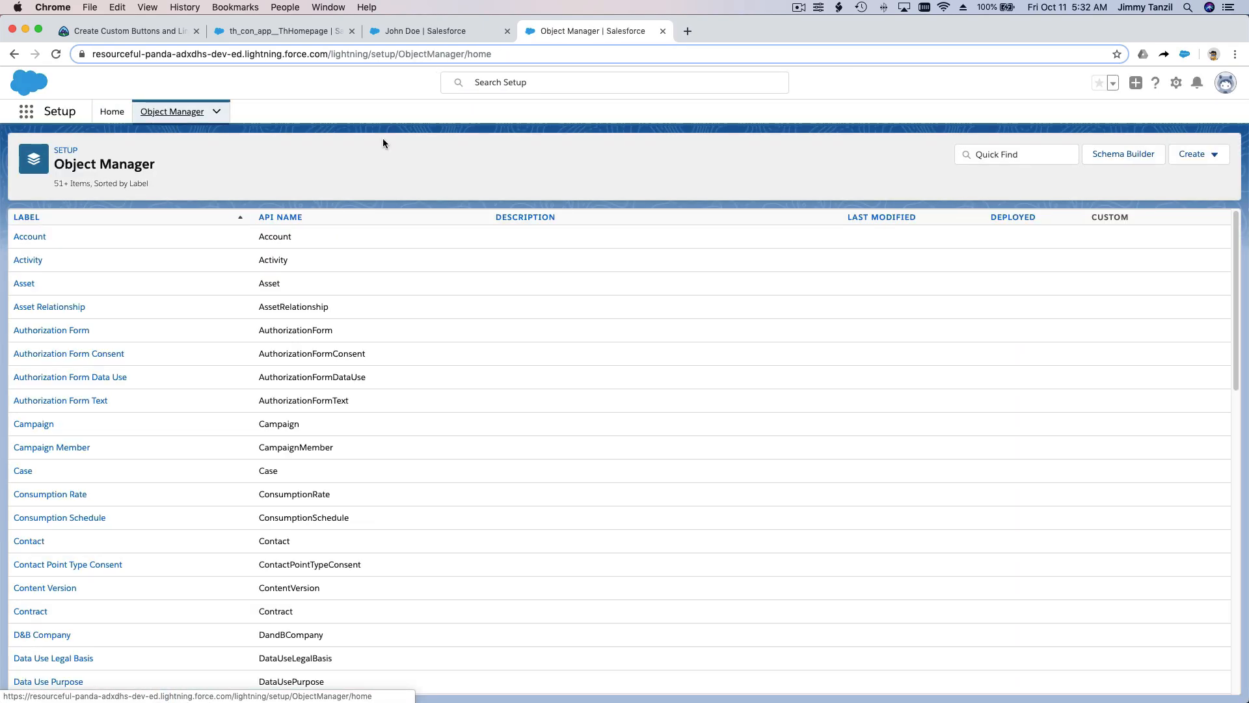
# Step: Find the School object and start creating a new custom button or link for it
pyautogui.click(986, 148)
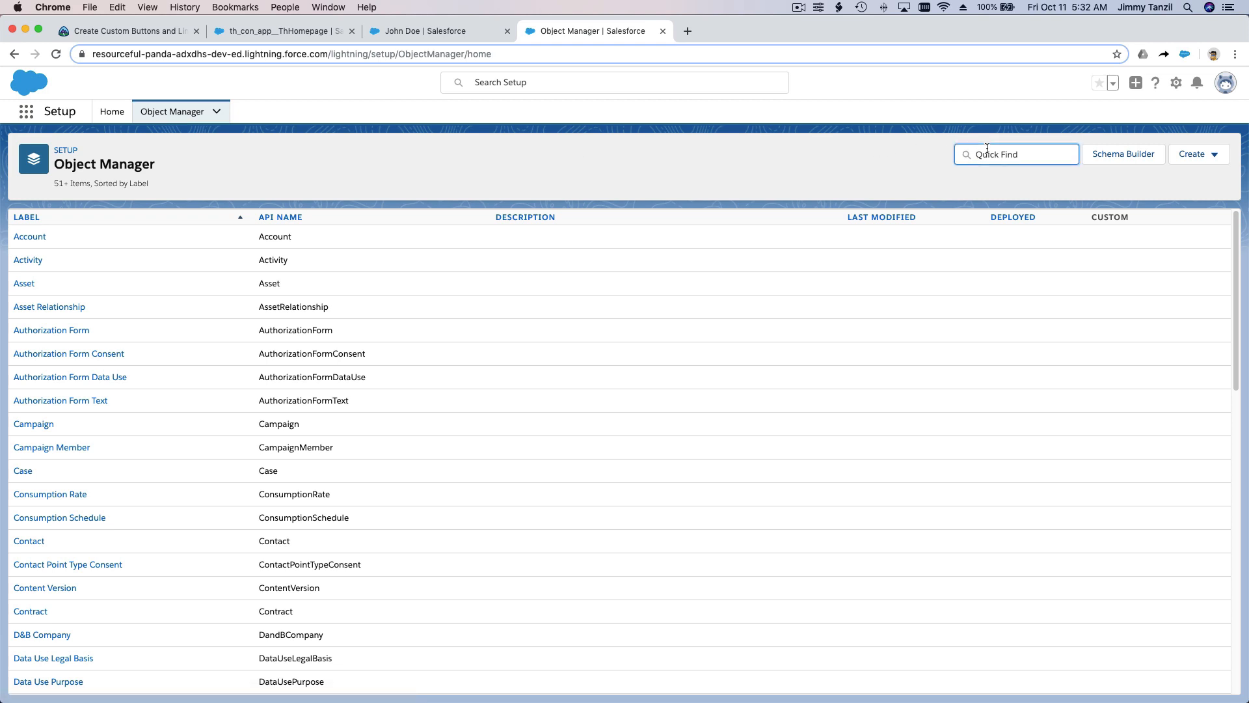
pyautogui.write('School')
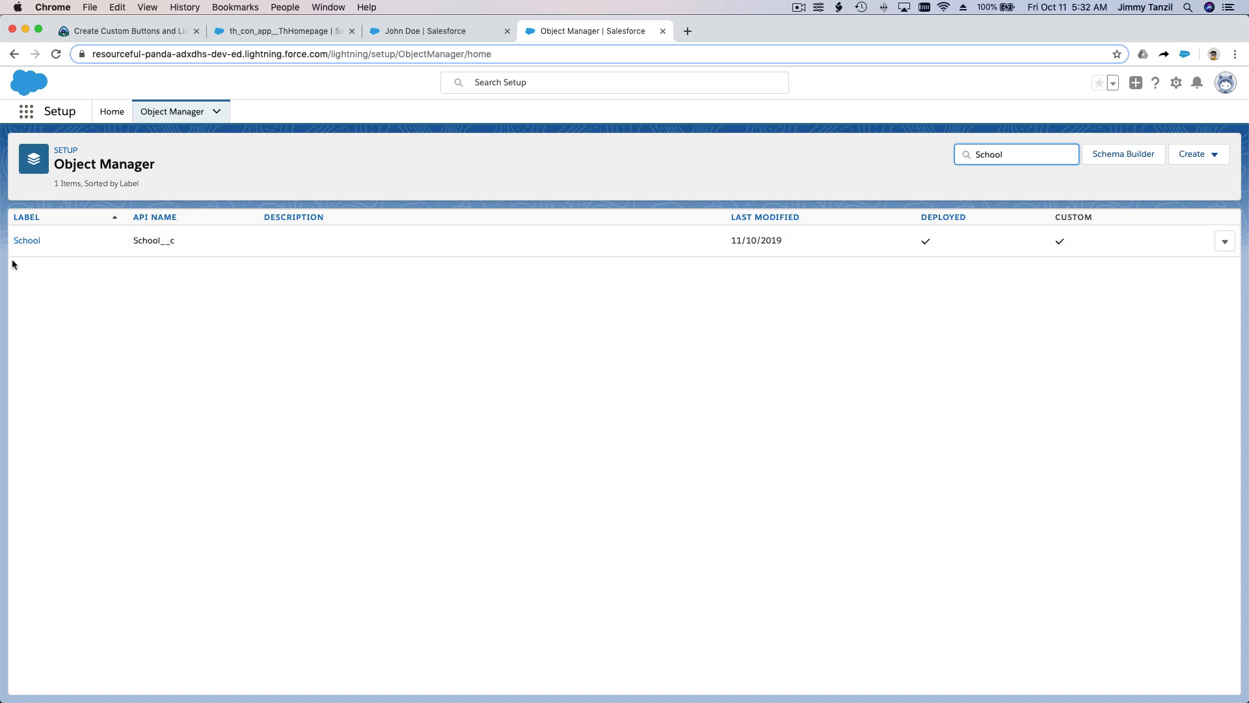
pyautogui.click(26, 241)
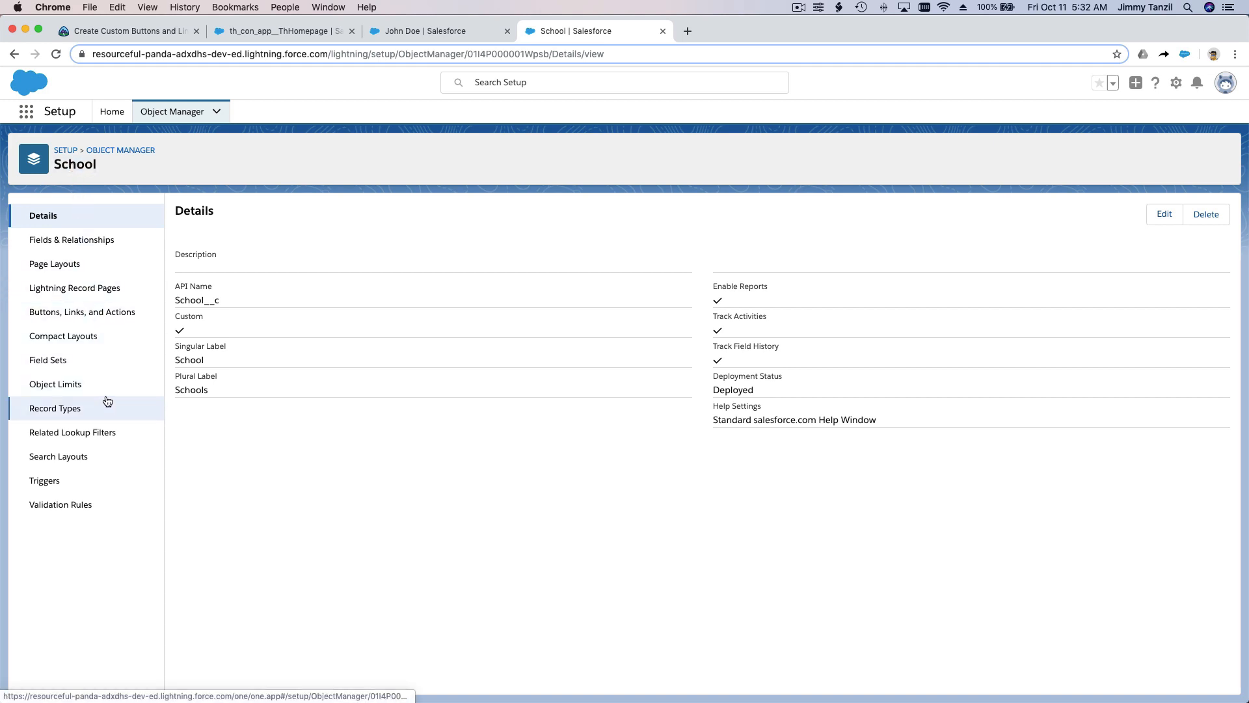
pyautogui.click(92, 317)
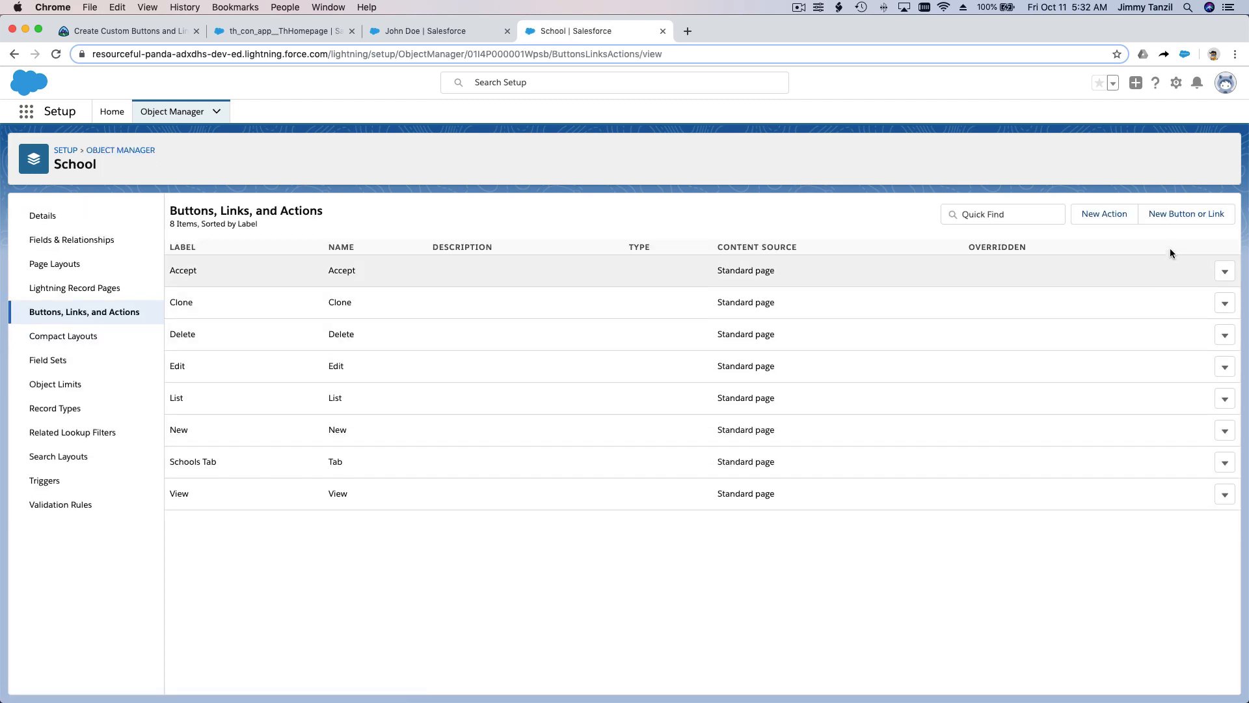
pyautogui.click(1183, 214)
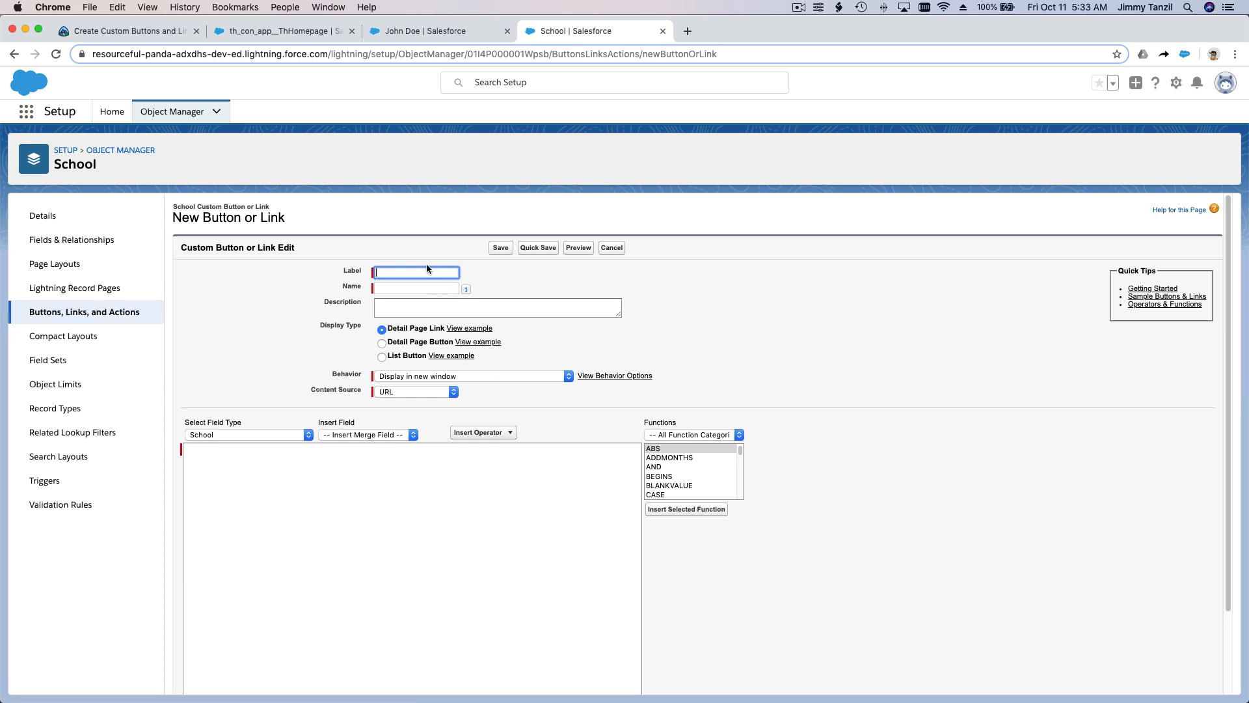
# Step: Label the new button Open Google Map, accept the generated name, and set its display type to Detail Page Button
pyautogui.write('G')
pyautogui.press('BackSpace')
pyautogui.write('Open Google Map')
pyautogui.press('Tab')
pyautogui.press('Tab')
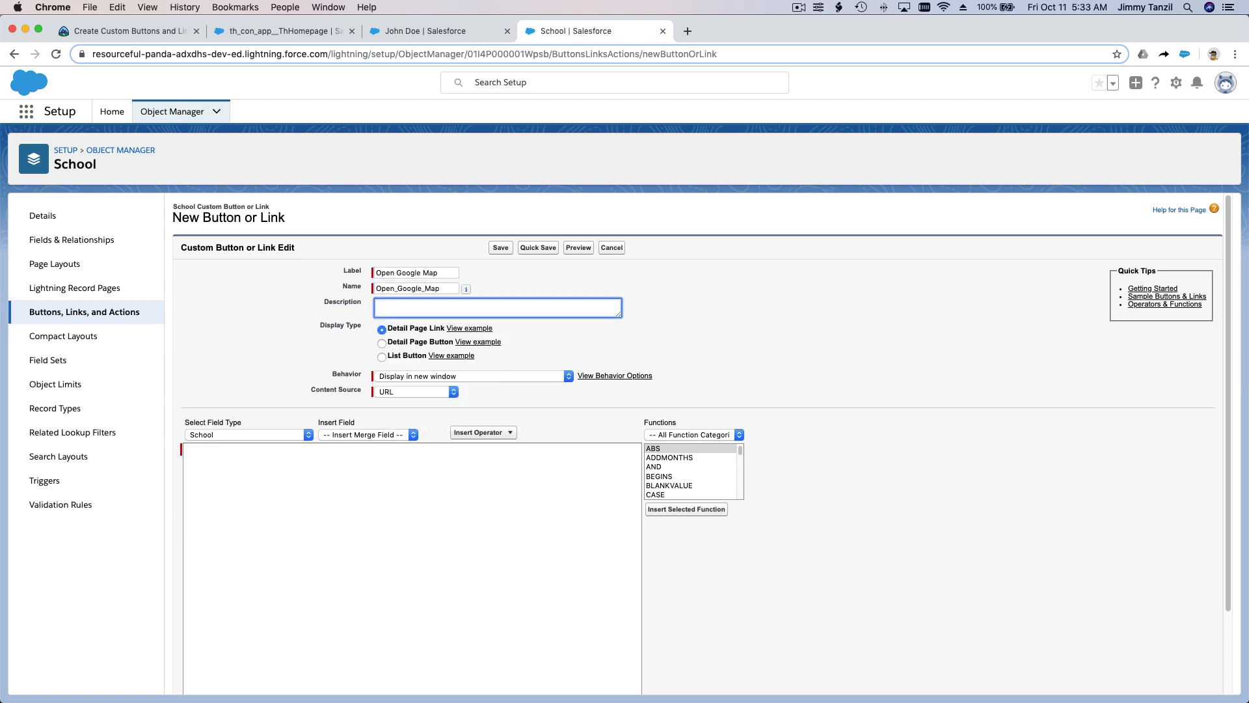
pyautogui.click(412, 344)
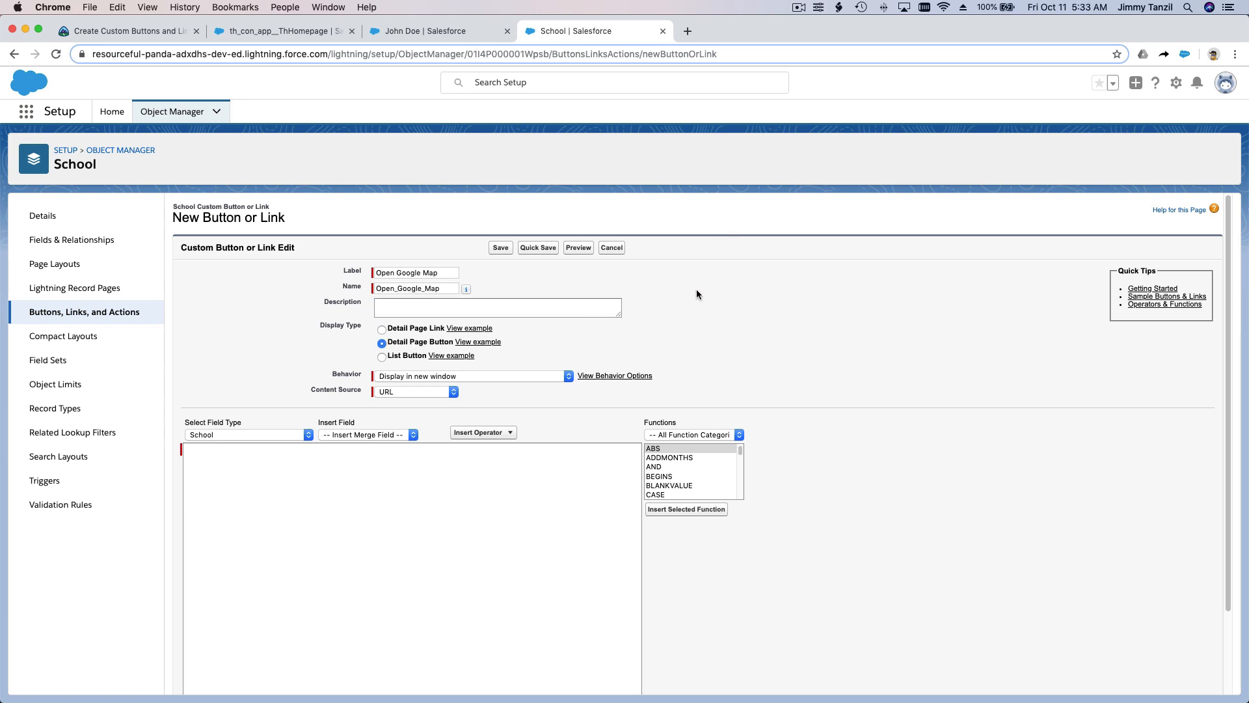
# Step: Open Google Maps in a new browser tab and search for UBC
pyautogui.click(688, 33)
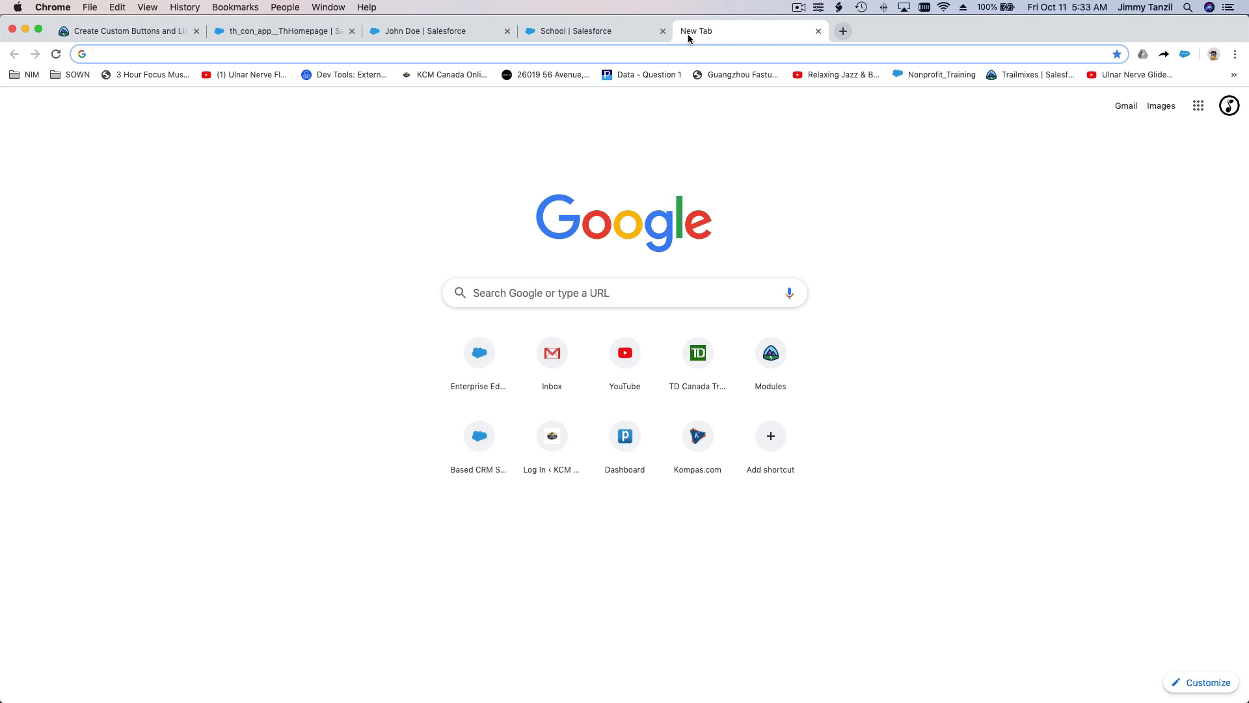
pyautogui.write('maps.')
pyautogui.press('Return')
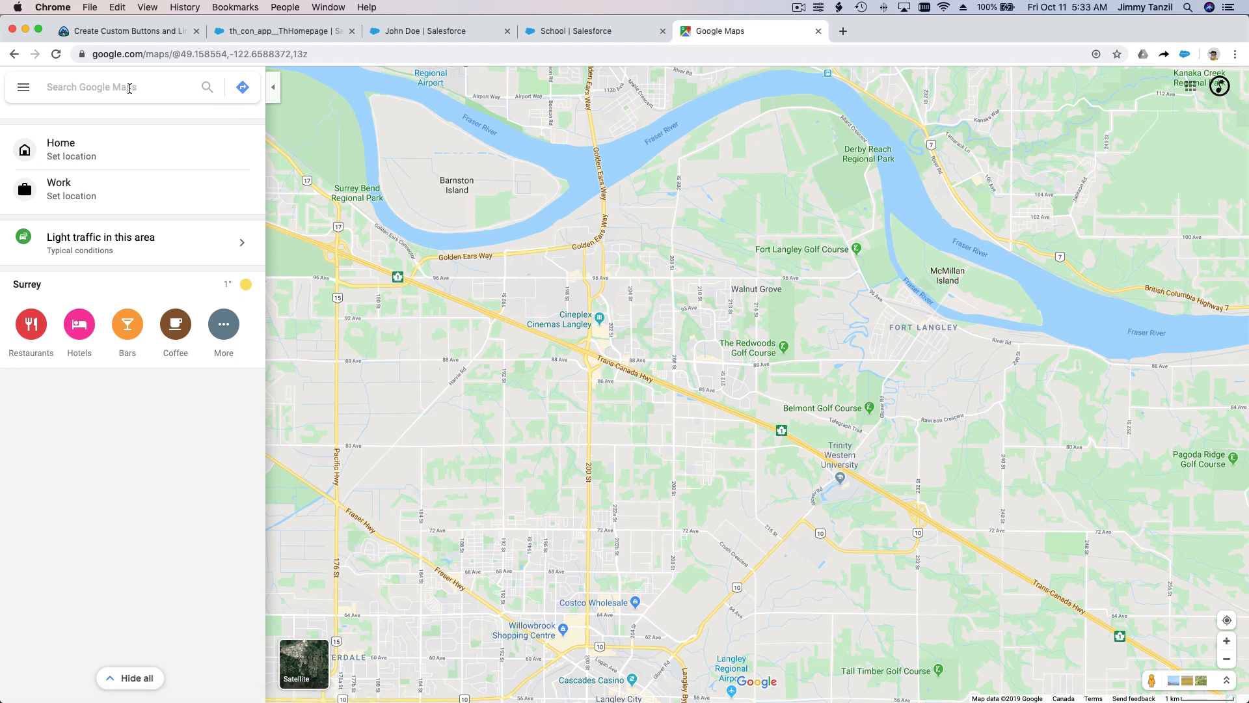
pyautogui.click(129, 88)
pyautogui.write('UBC')
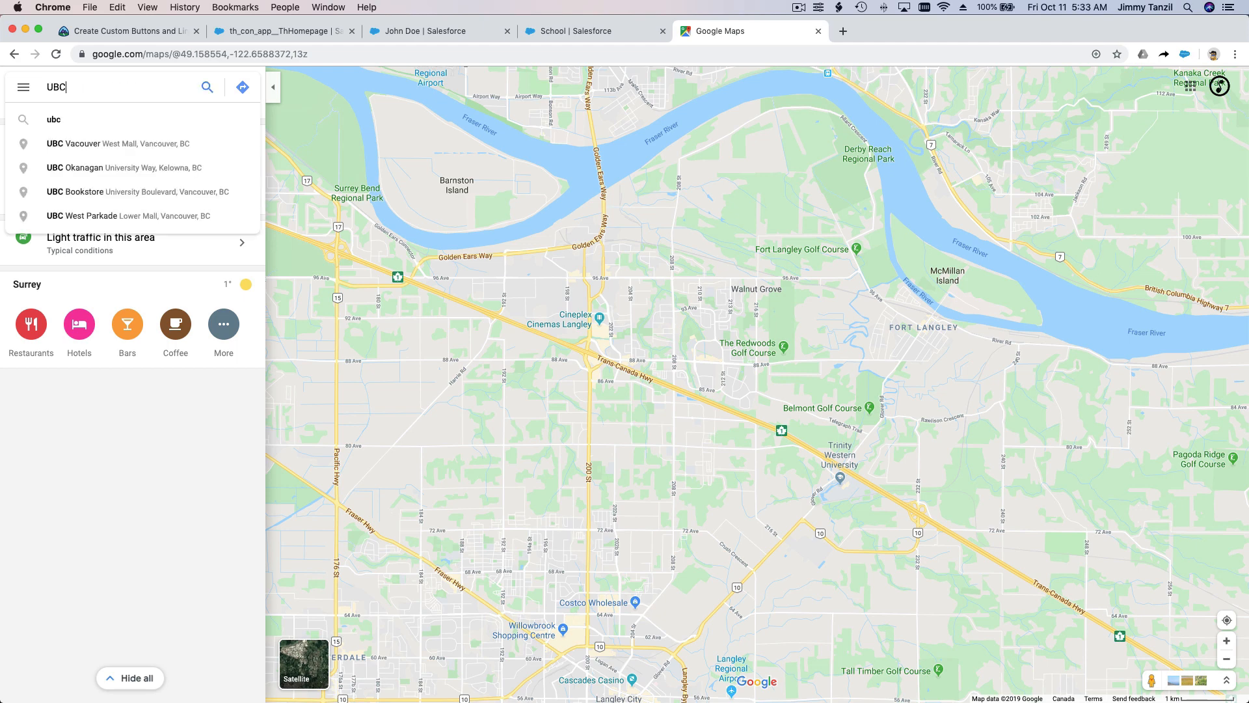
pyautogui.press('Return')
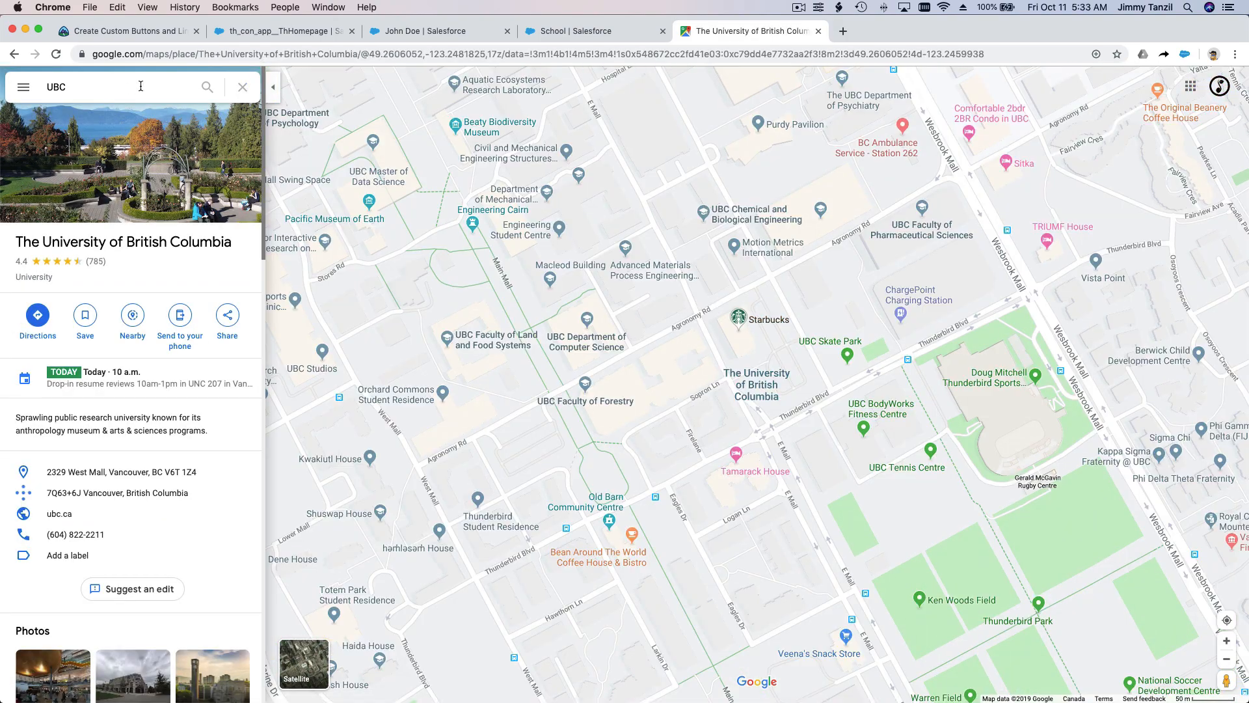
# Step: Try loading the University of British Columbia address without its coordinates and data parameters, then return to the original place page
pyautogui.click(345, 56)
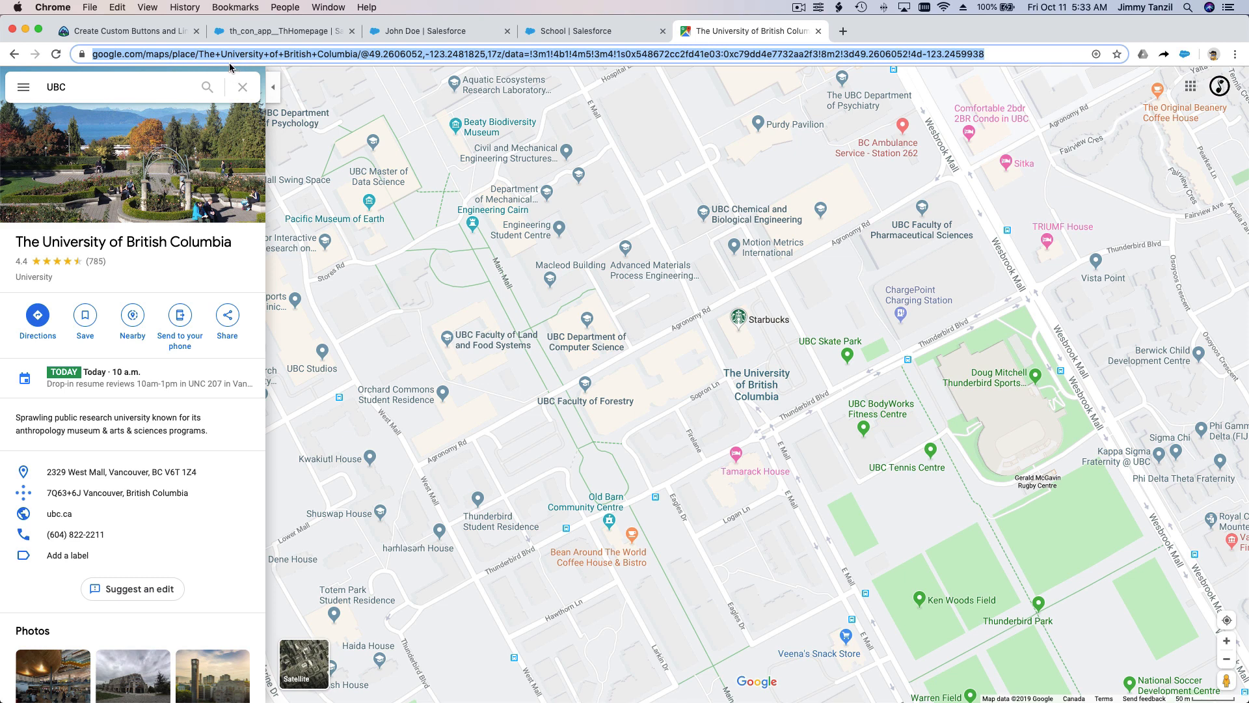
pyautogui.click(206, 56)
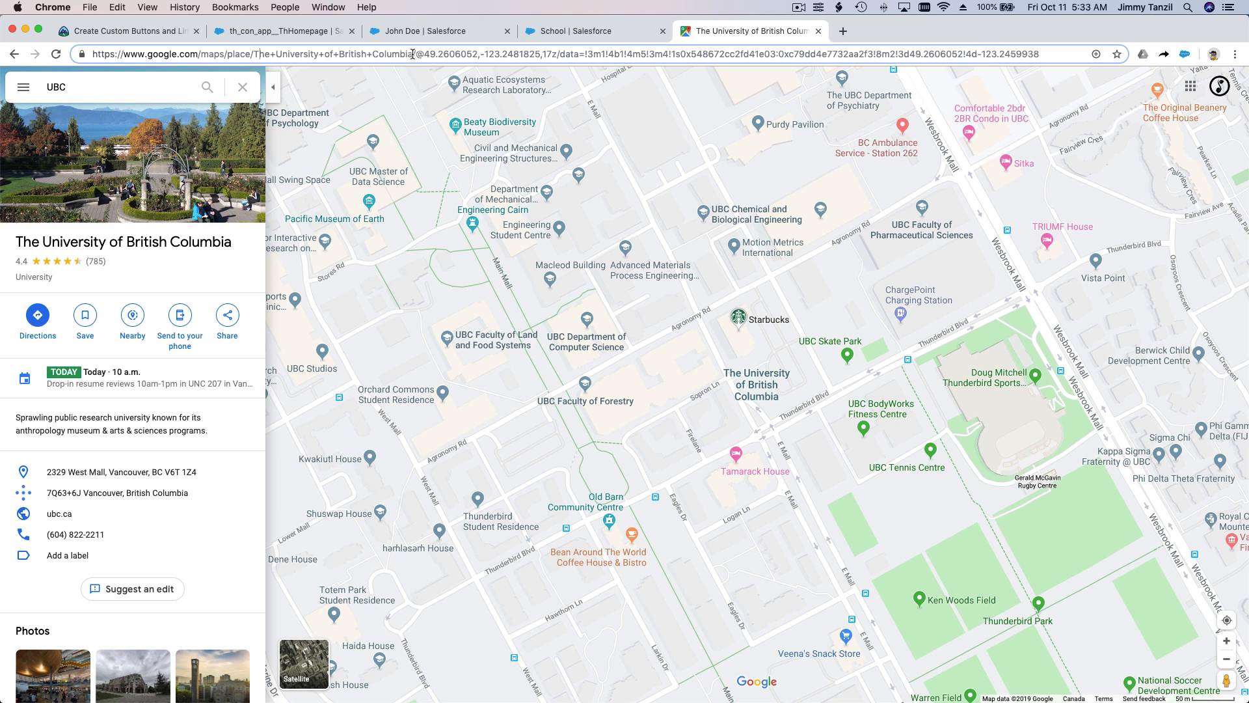
pyautogui.moveTo(412, 54); pyautogui.dragTo(119, 41)
pyautogui.press('super+c')
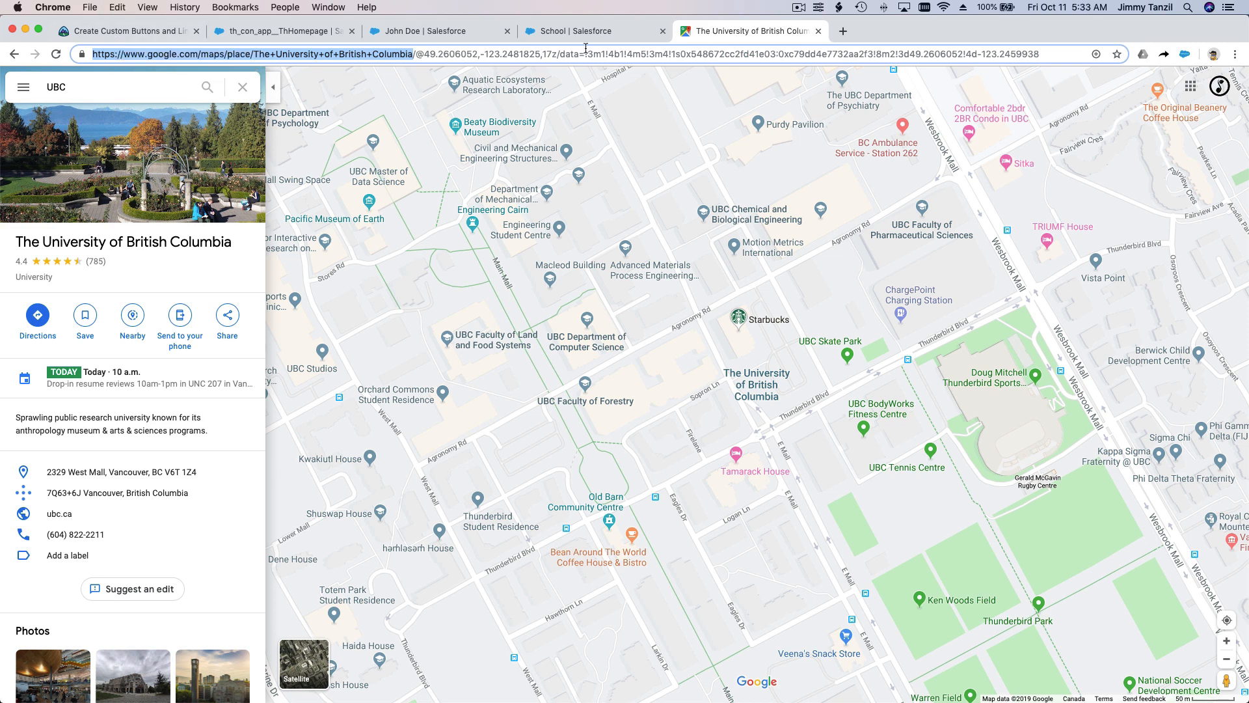
pyautogui.hotkey('shift', 'End')
pyautogui.press('Delete')
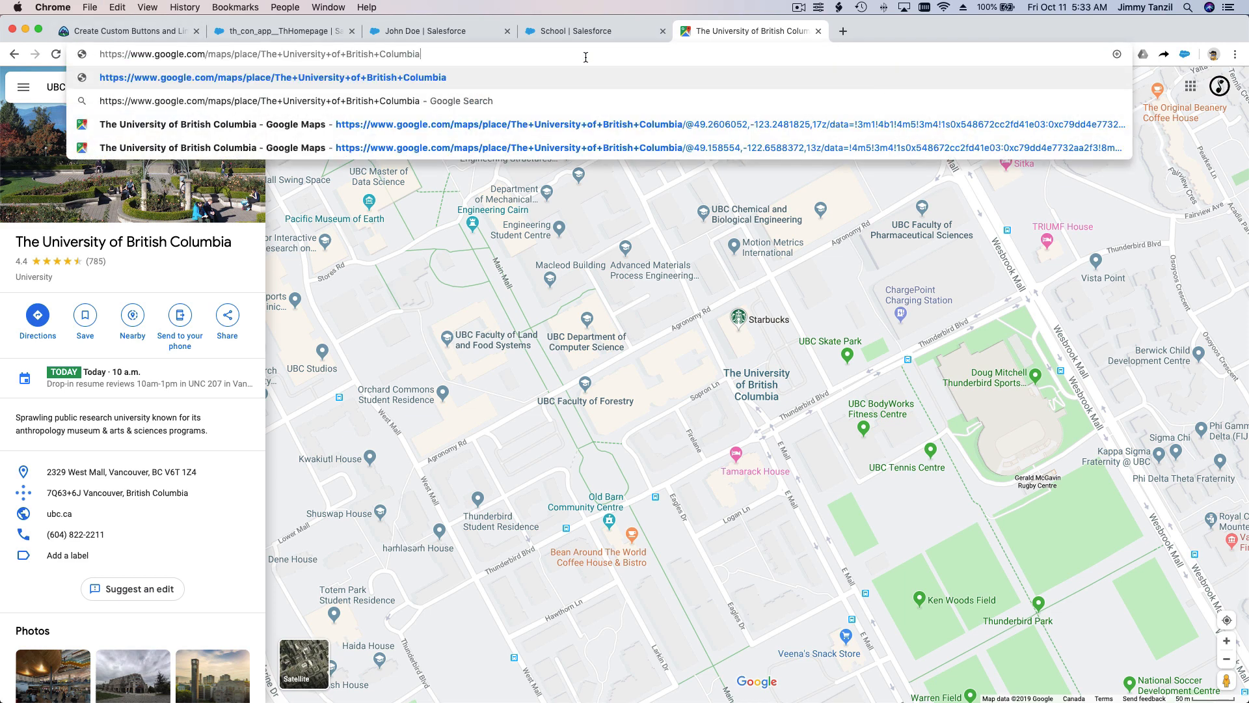
pyautogui.press('Return')
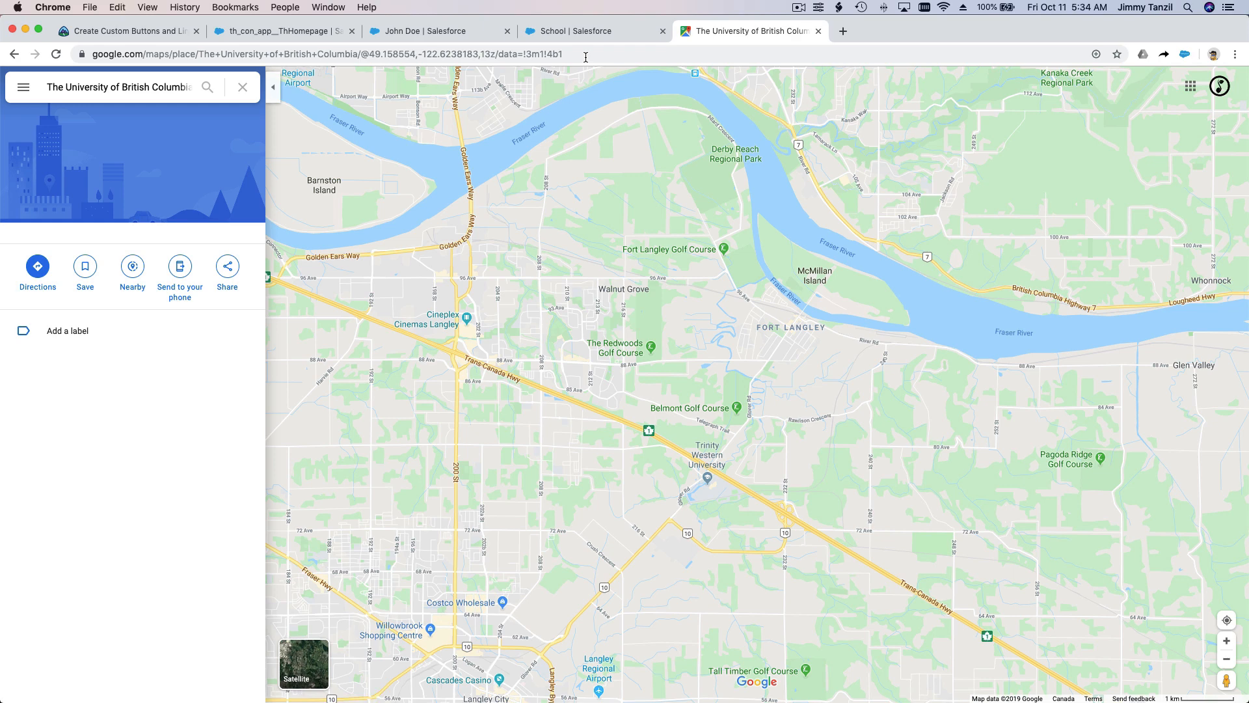
pyautogui.doubleClick(585, 57)
pyautogui.press('super+v')
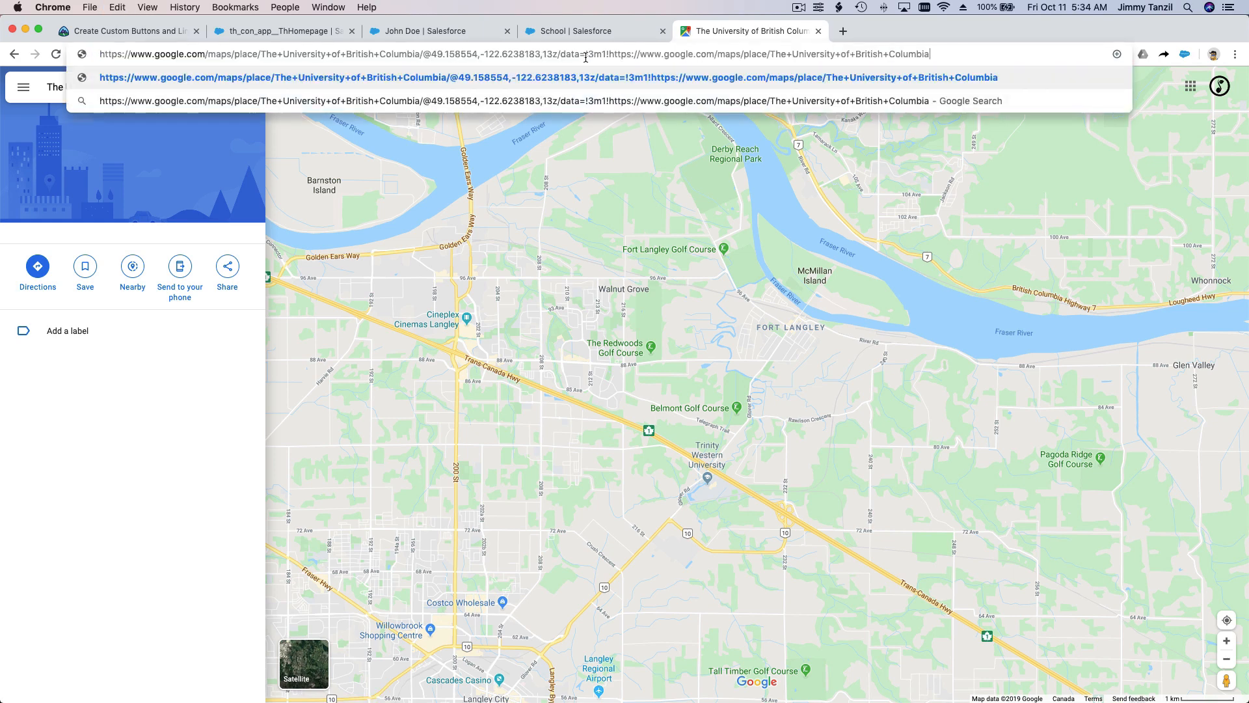
pyautogui.click(14, 54)
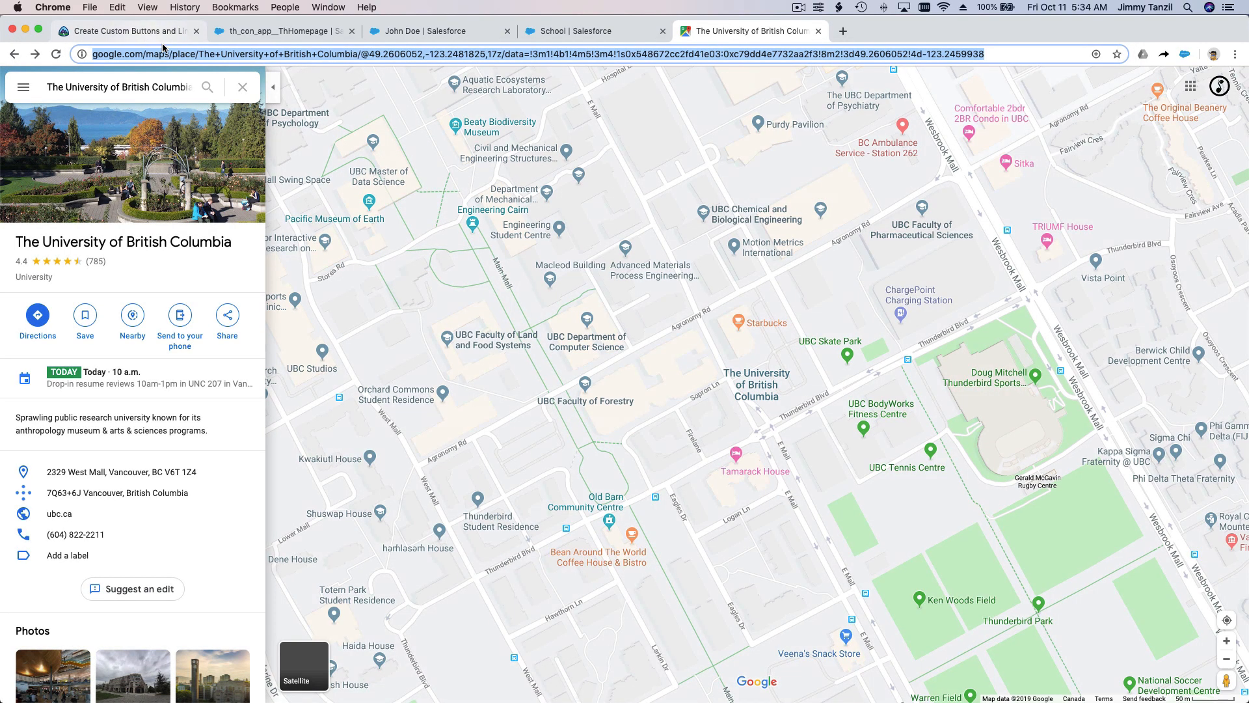
# Step: Try replacing British+Columbia with Victoria in the full map address and load it
pyautogui.click(254, 54)
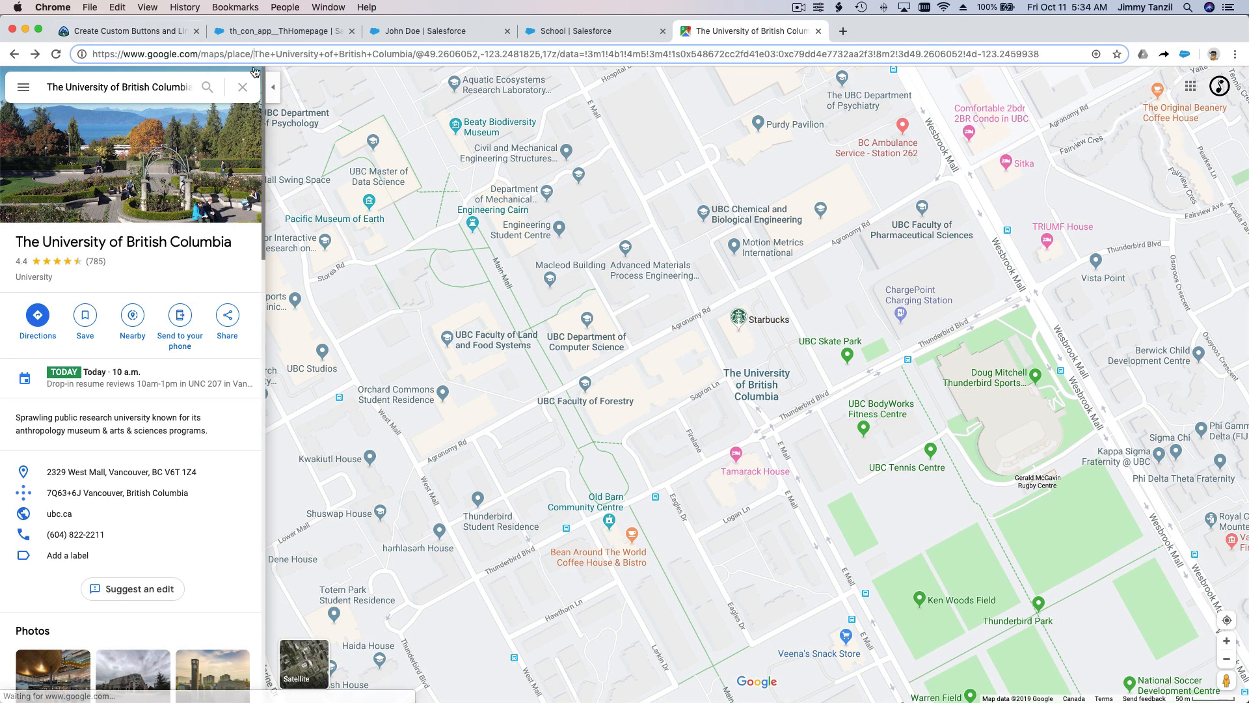
pyautogui.click(339, 54)
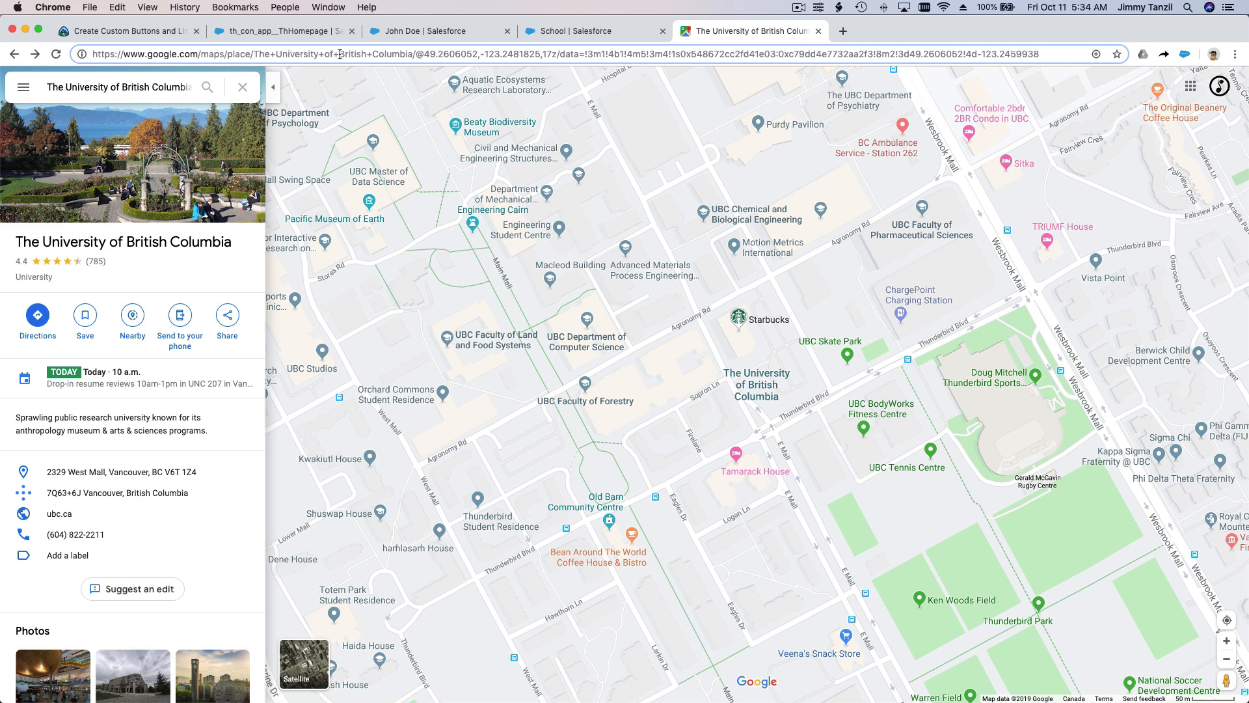
pyautogui.keyDown('shift'); pyautogui.click(413, 54); pyautogui.keyUp('shift')
pyautogui.write('Victoria')
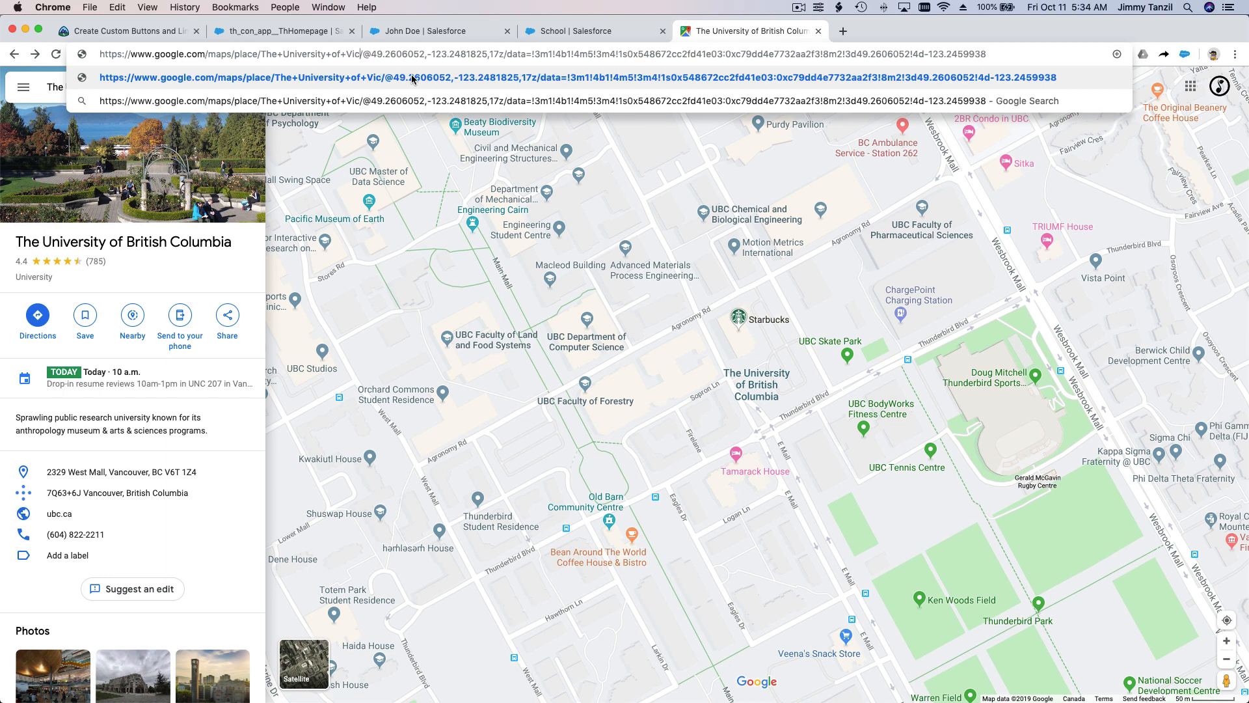
pyautogui.press('Return')
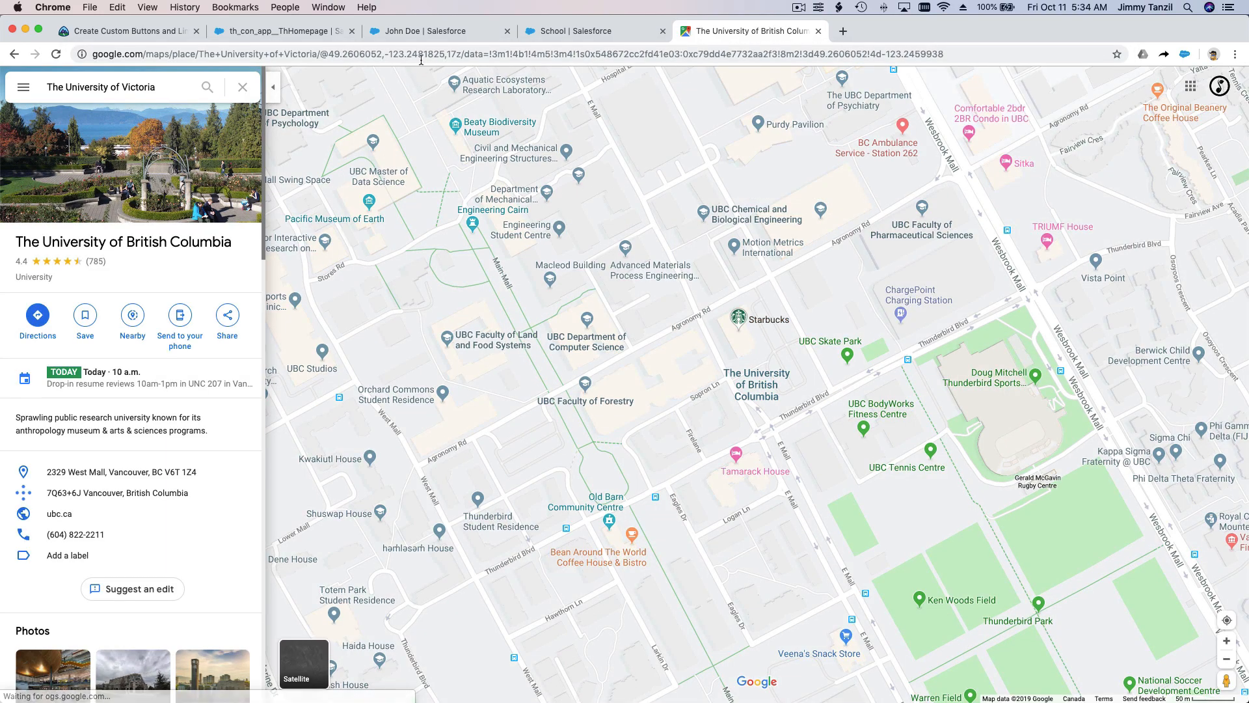
# Step: Copy the full University of British Columbia map URL into the Open Google Map button's URL content in Salesforce
pyautogui.click(431, 55)
pyautogui.press('super+c')
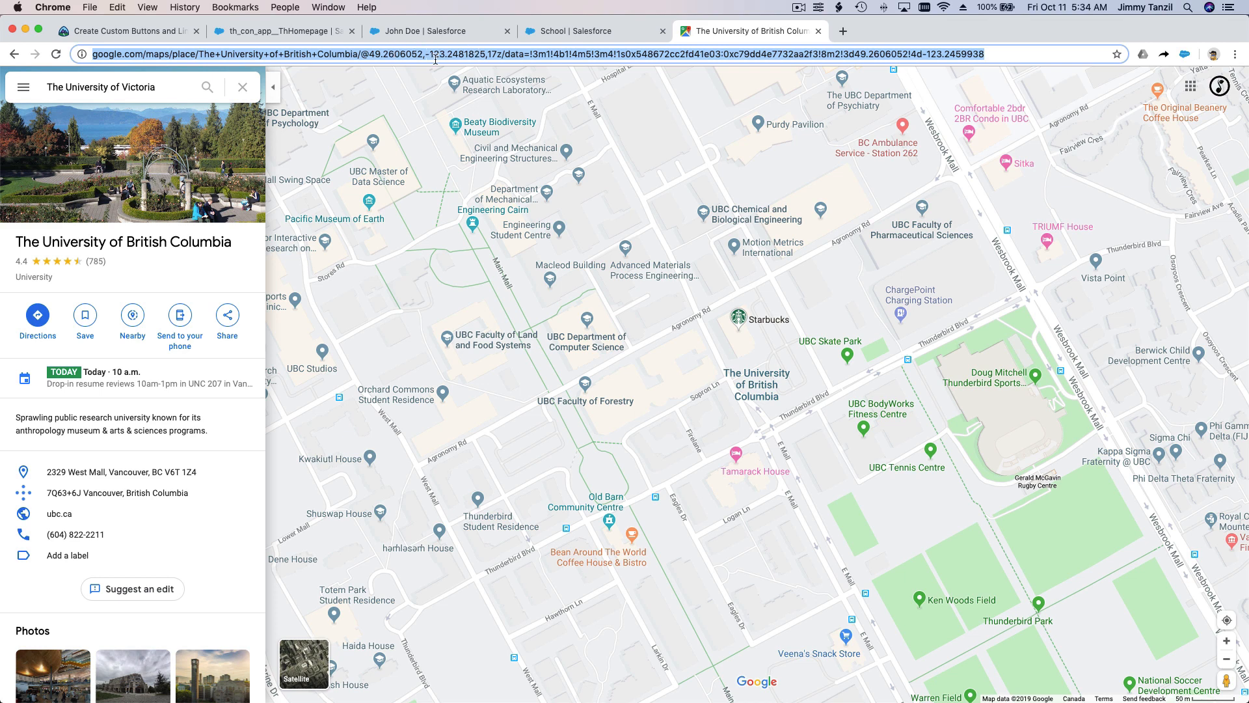
pyautogui.click(546, 32)
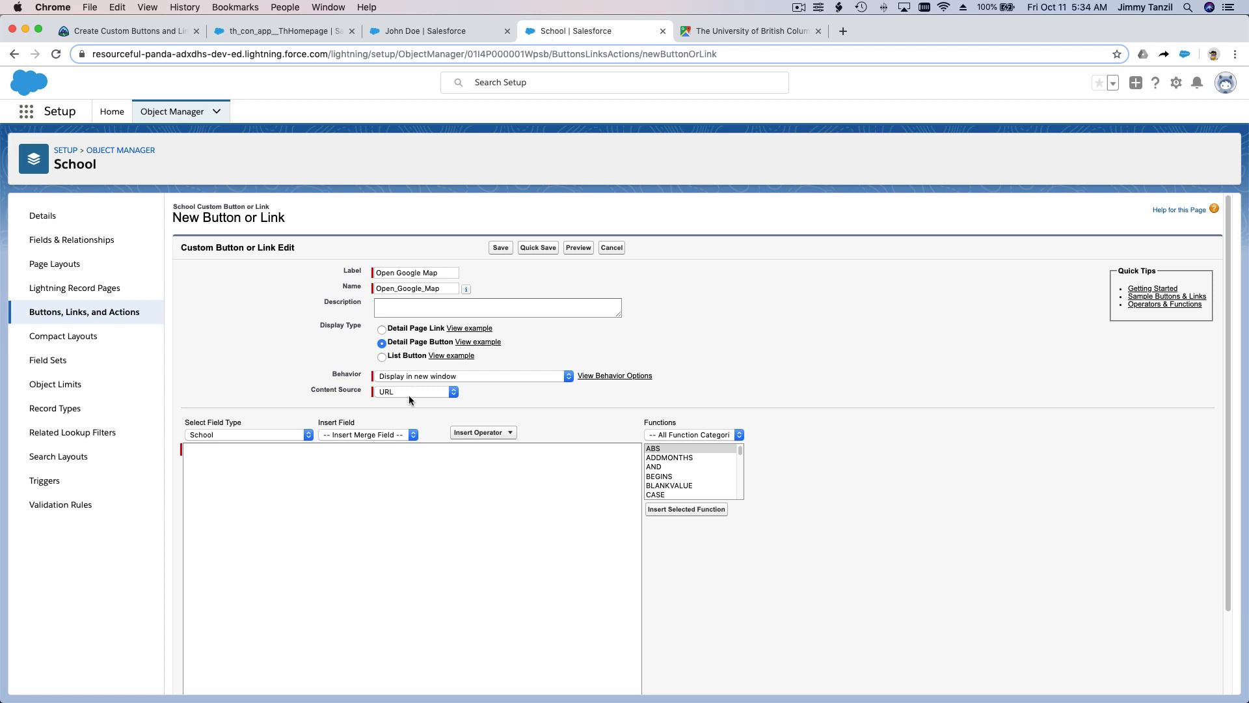
pyautogui.click(333, 483)
pyautogui.rightClick(331, 482)
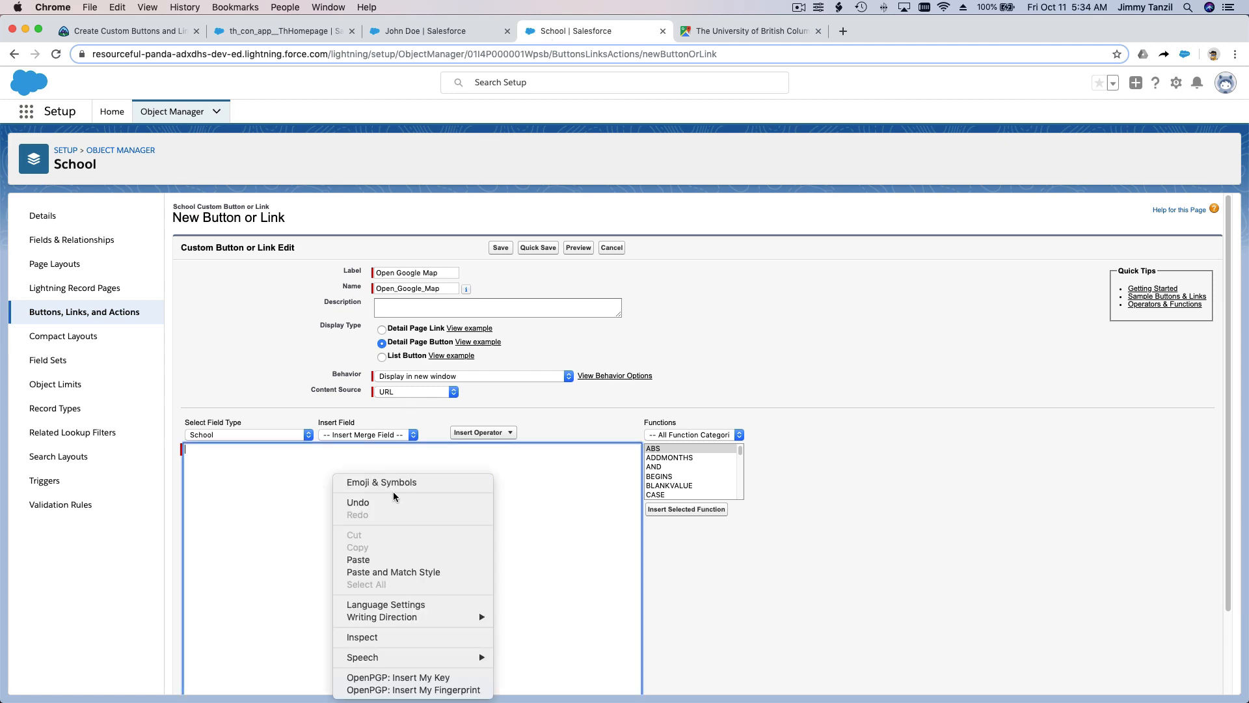
pyautogui.click(359, 559)
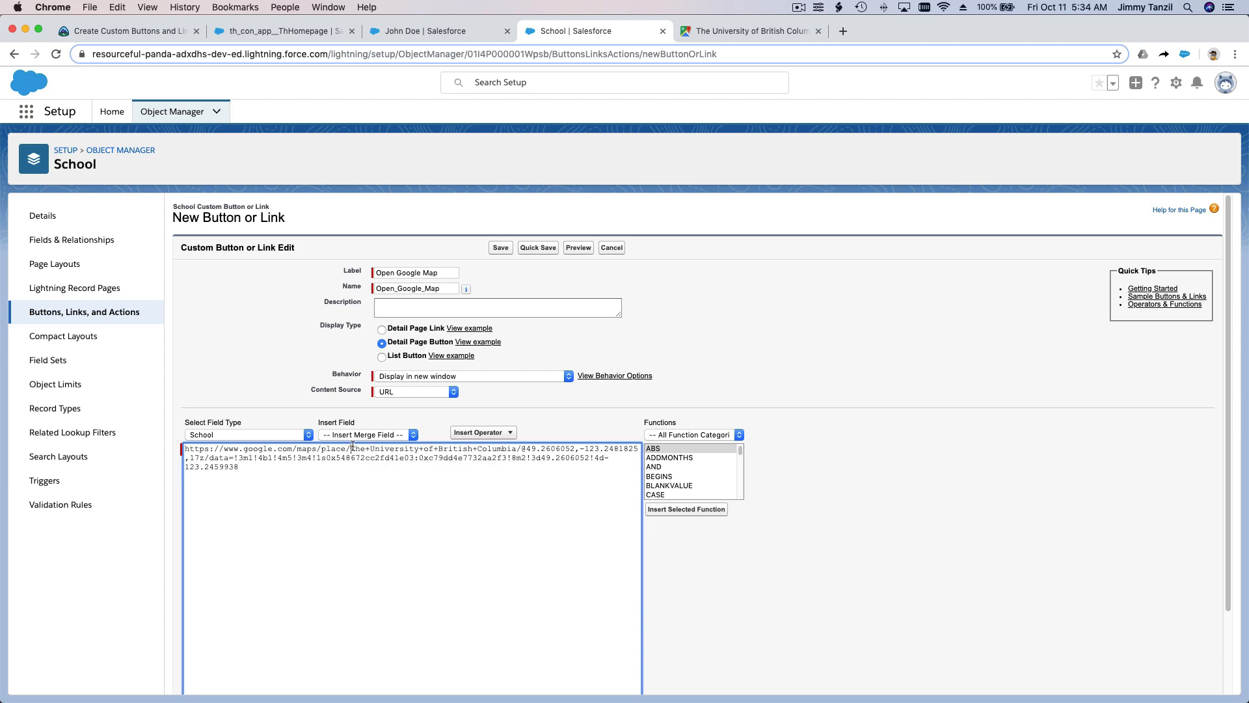
# Step: Replace The+University+of+British+Columbia in the button's URL with the School Name merge field and save the button
pyautogui.keyDown('shift'); pyautogui.click(517, 448); pyautogui.keyUp('shift')
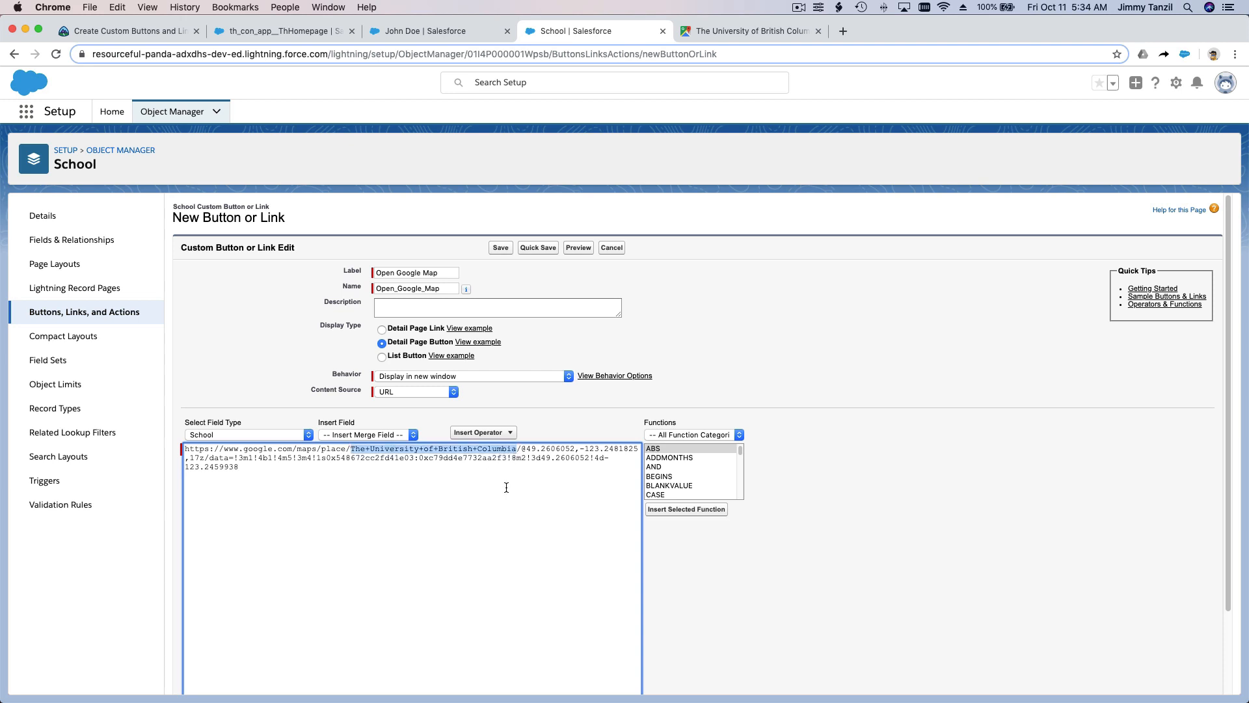
pyautogui.press('BackSpace')
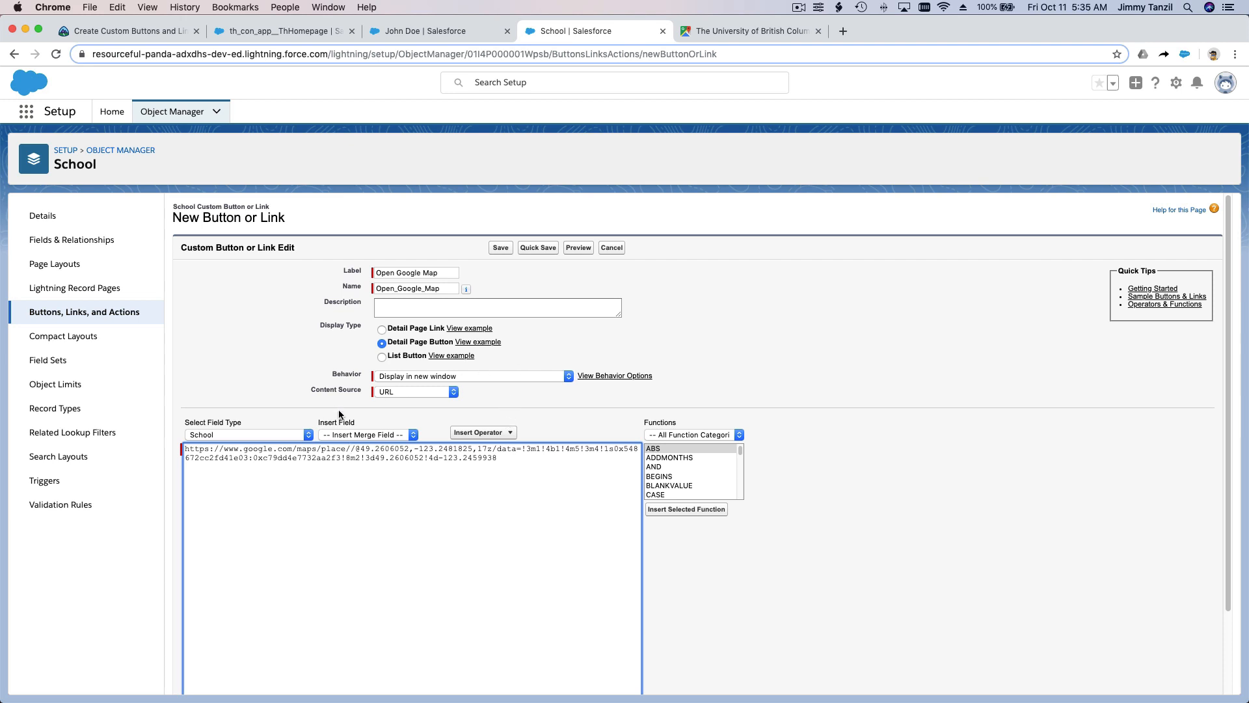
pyautogui.click(360, 436)
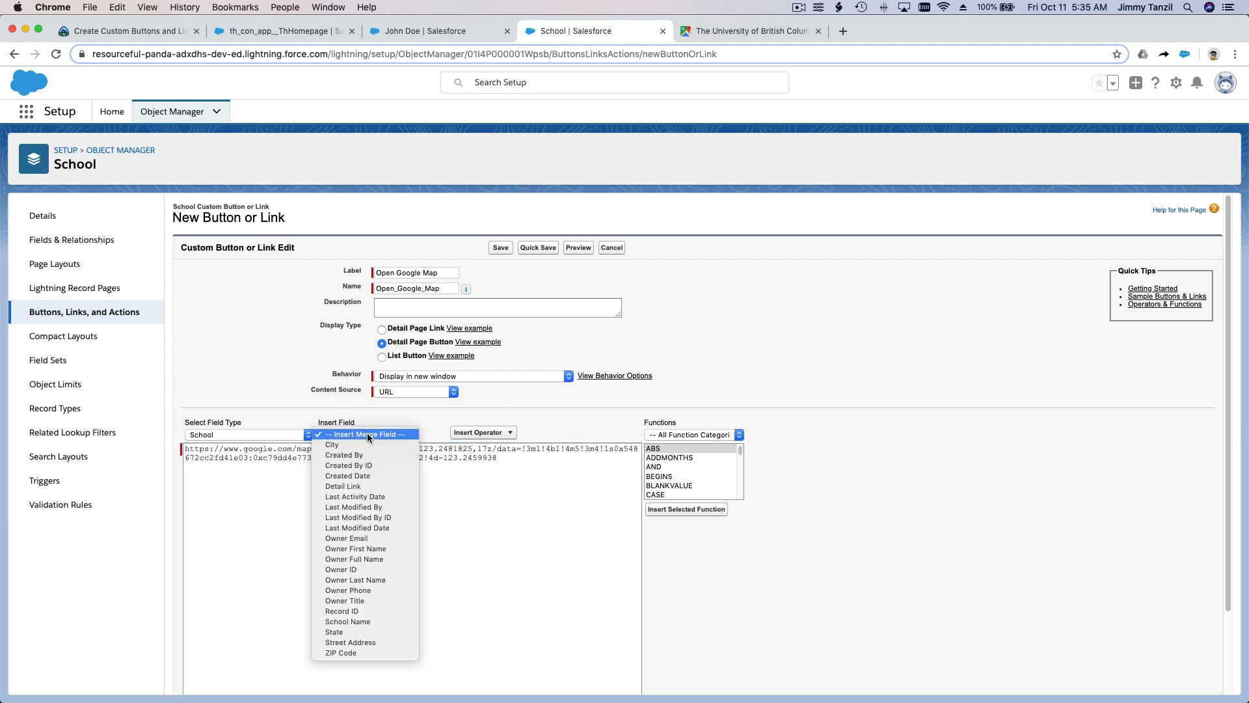
pyautogui.click(369, 623)
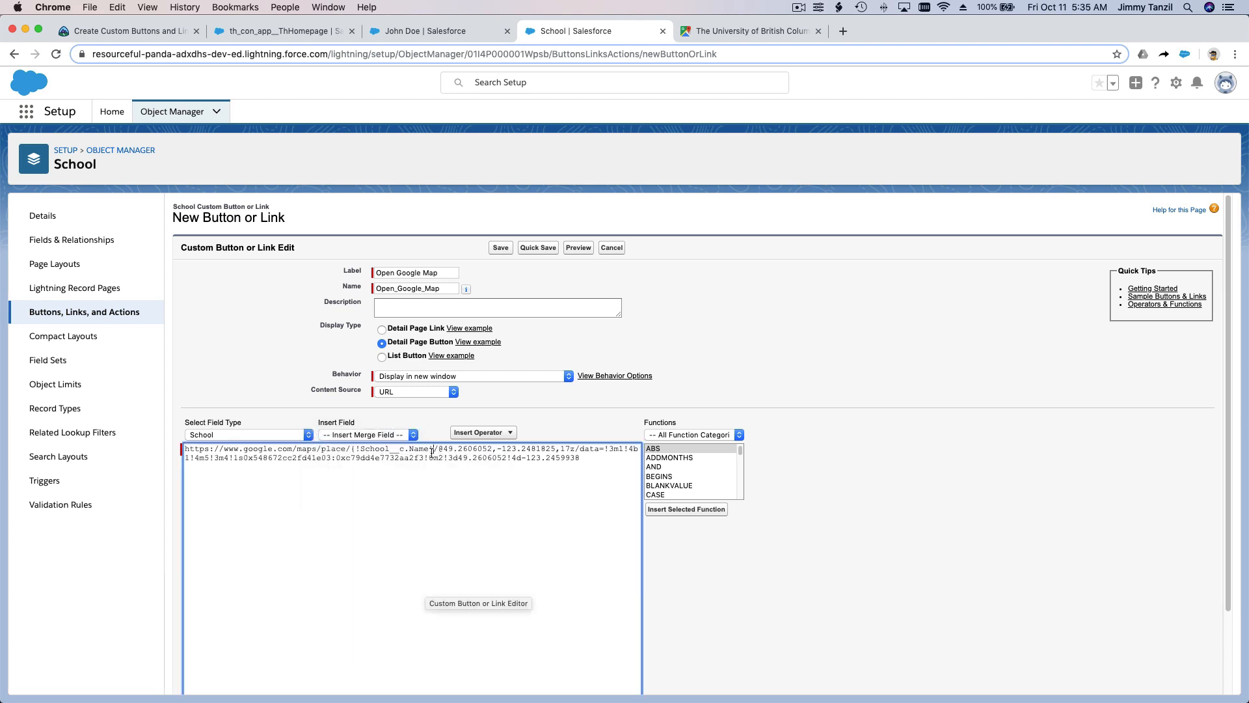
pyautogui.click(500, 248)
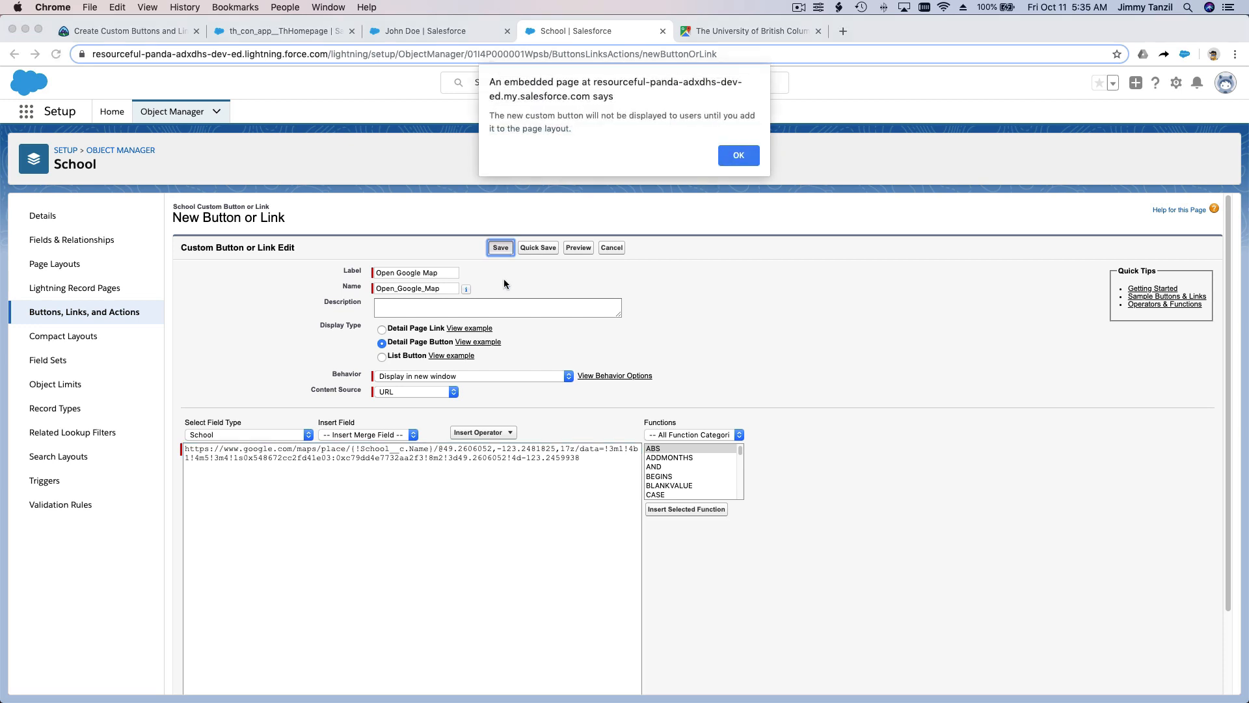
pyautogui.click(738, 156)
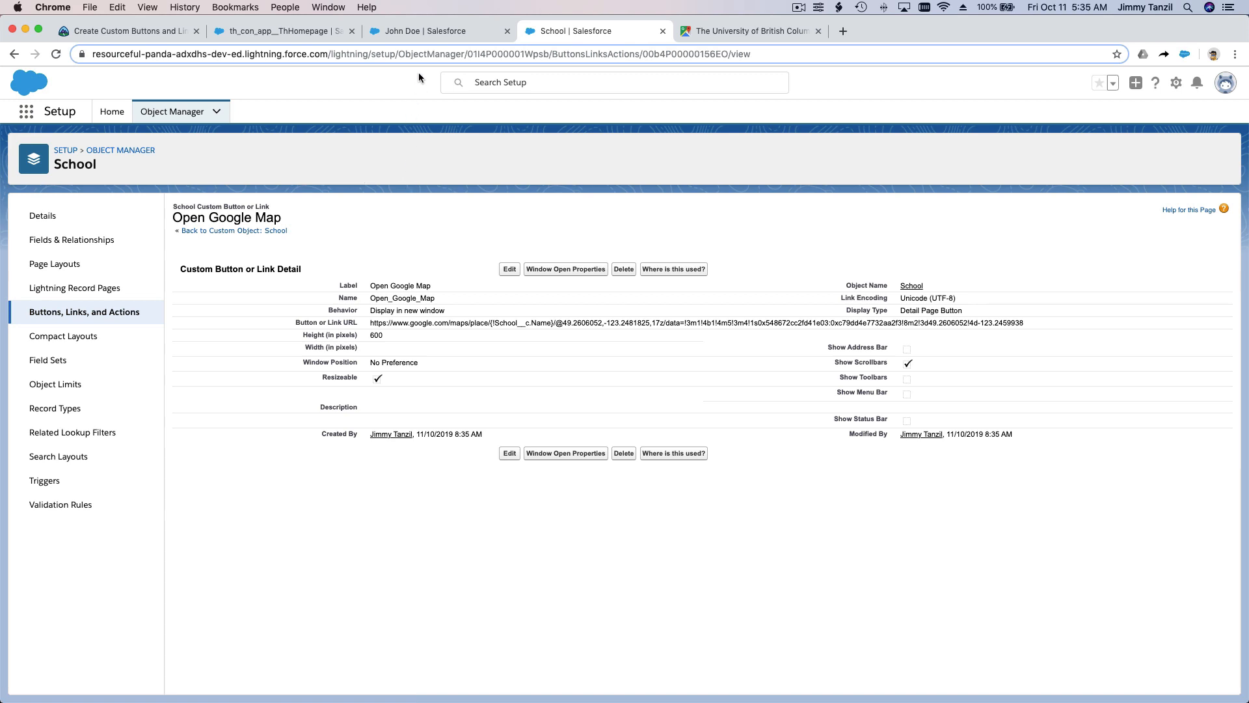
# Step: Return to the student record's browser tab and open the Schools list from there
pyautogui.click(420, 36)
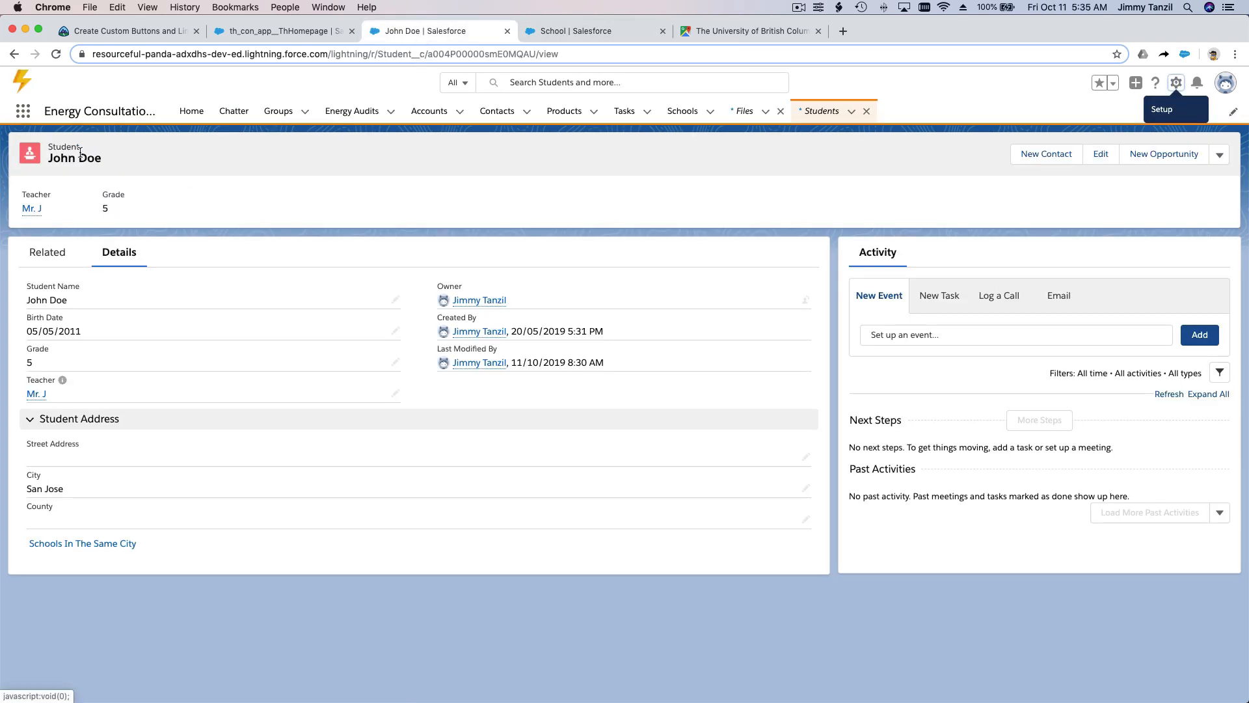
pyautogui.click(22, 112)
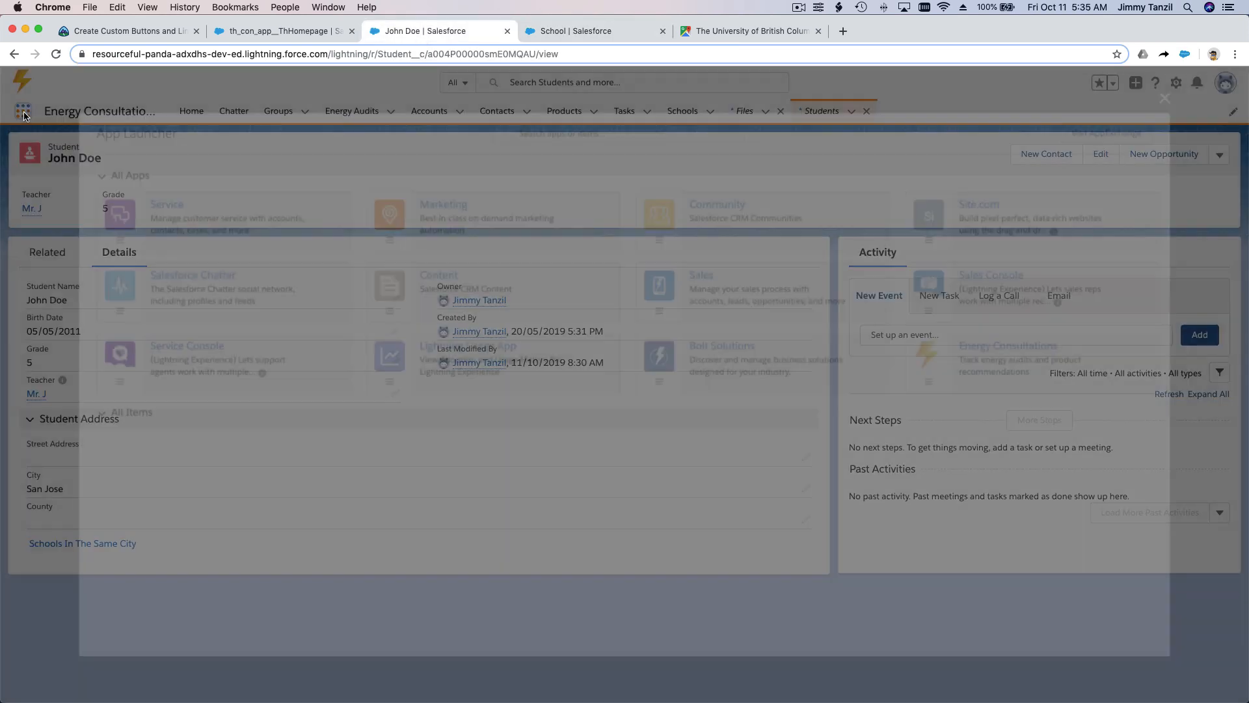
pyautogui.write('School')
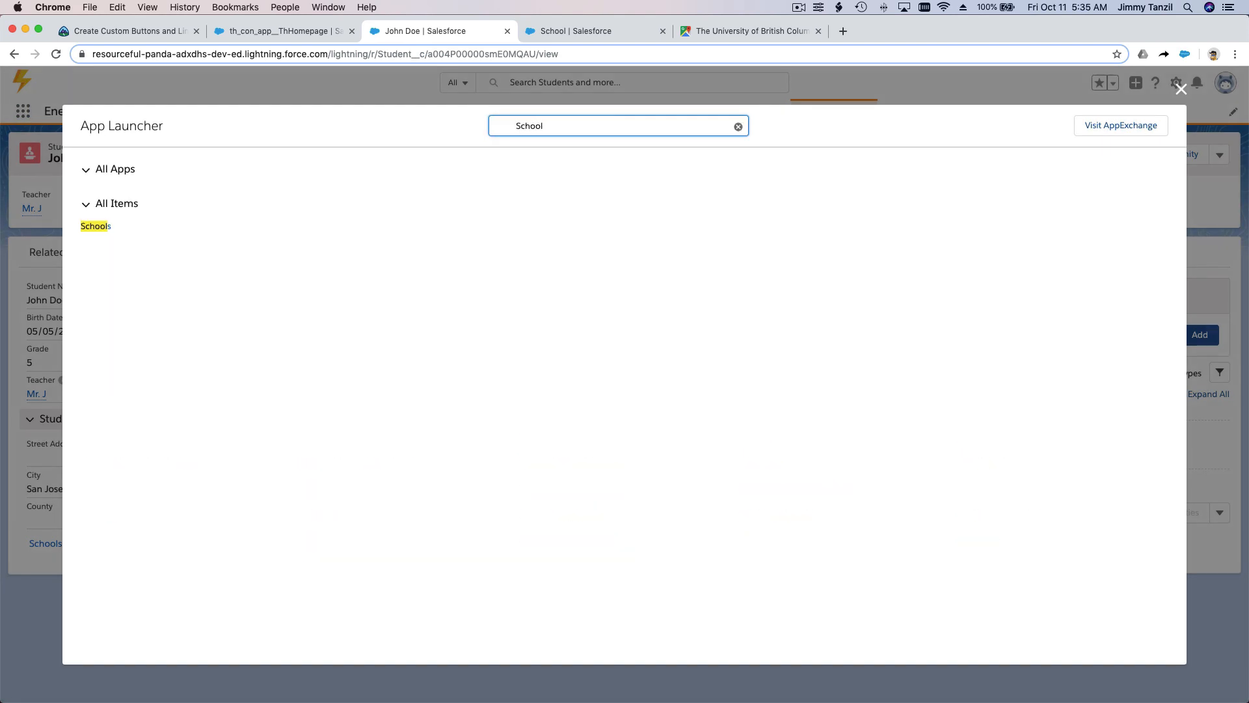
pyautogui.click(96, 229)
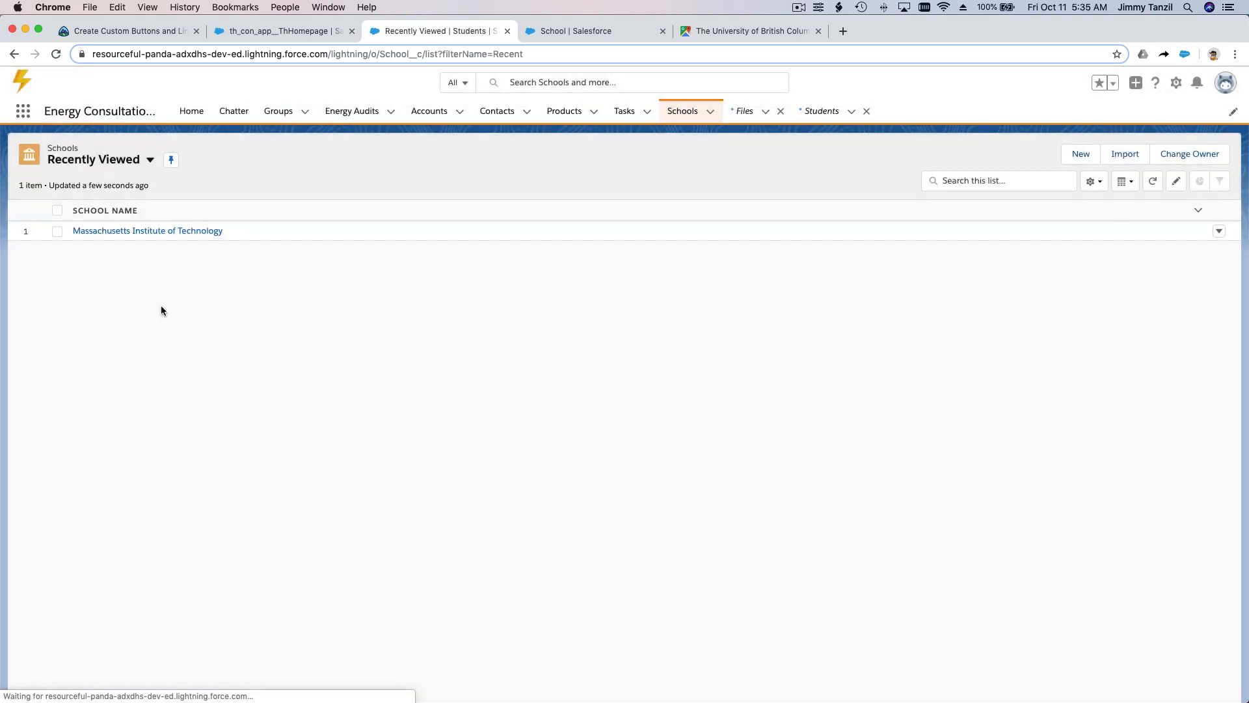
# Step: Open the Massachusetts Institute of Technology school record and check its available actions for the map button
pyautogui.click(169, 233)
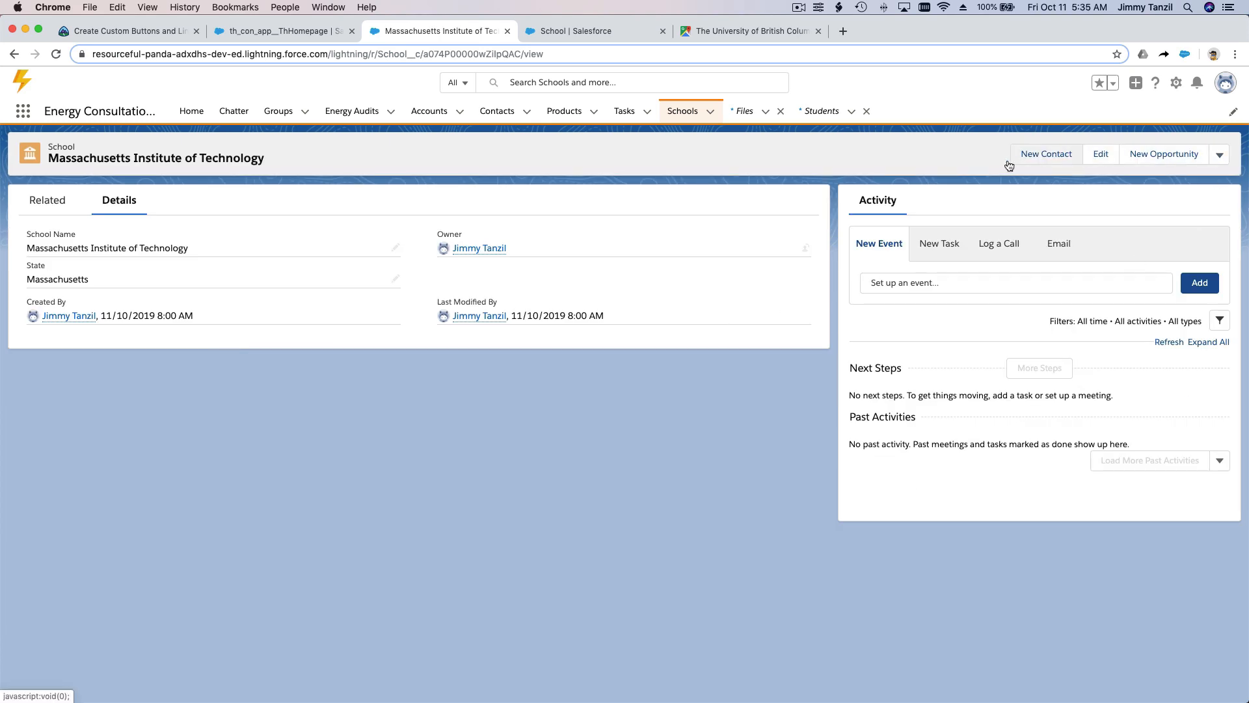
pyautogui.click(1220, 156)
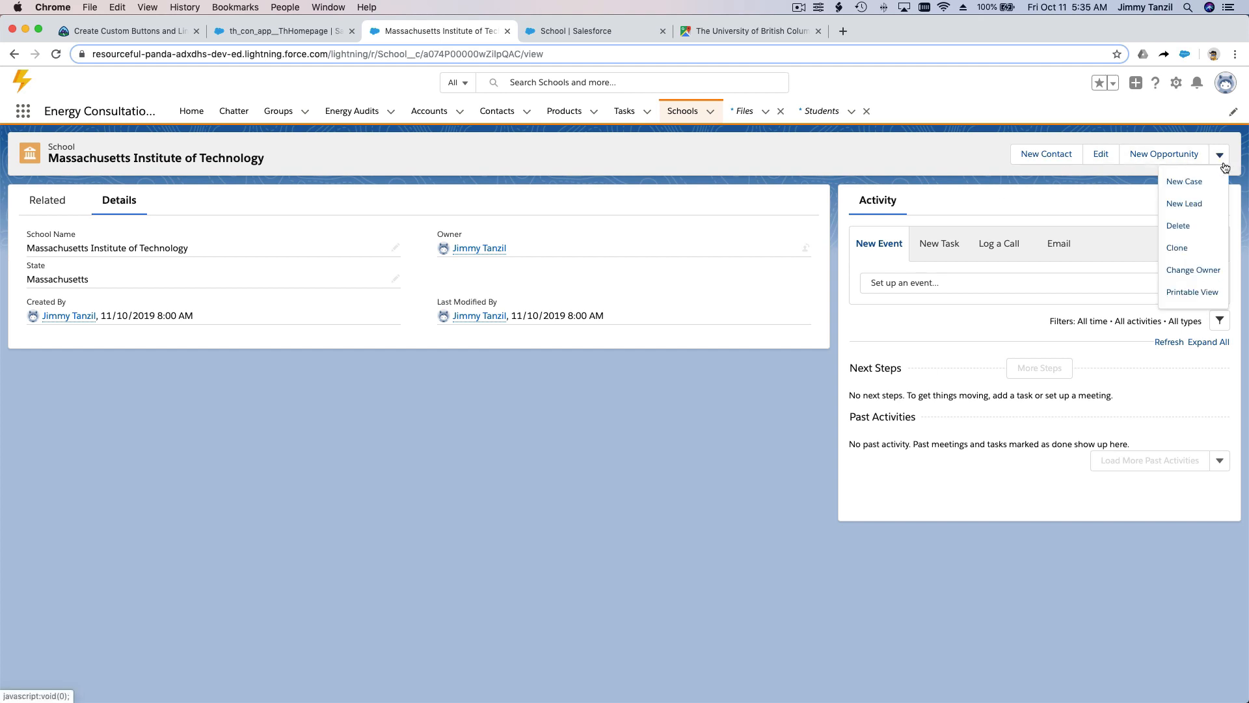
pyautogui.click(1115, 180)
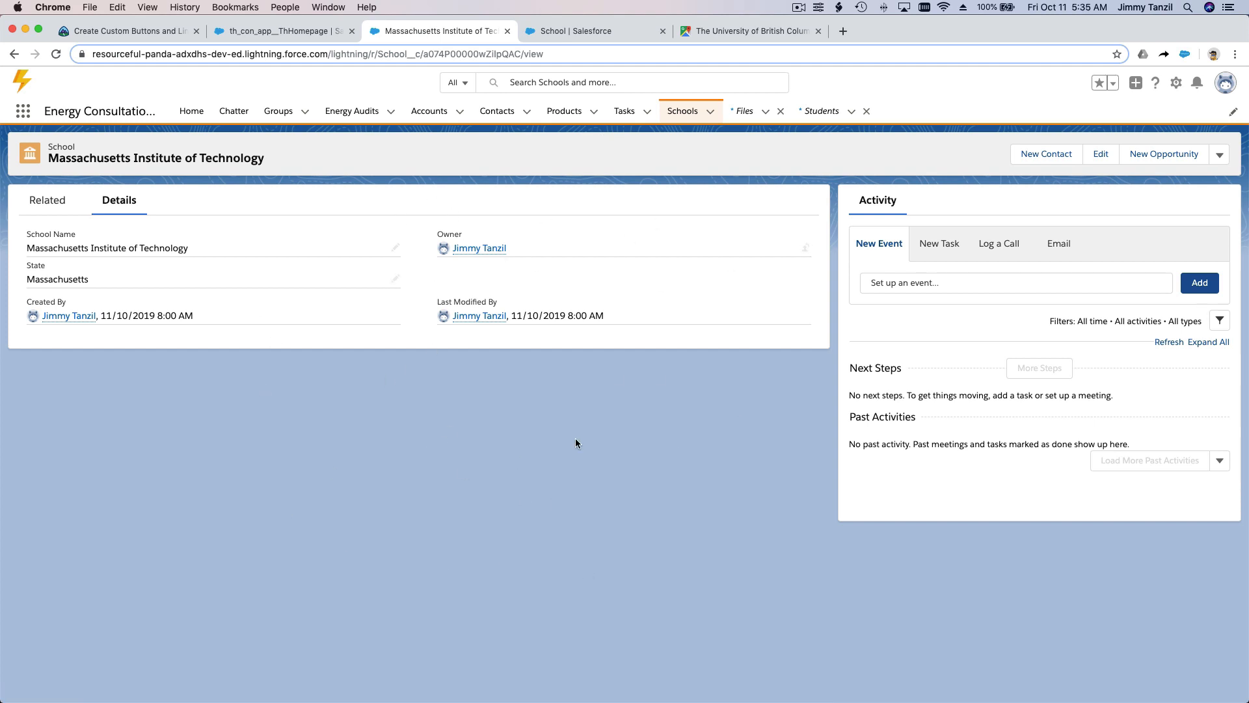
pyautogui.doubleClick(66, 144)
# Step: Return to the School object's setup, open the School Layout page layout for editing and display its available buttons
pyautogui.click(556, 39)
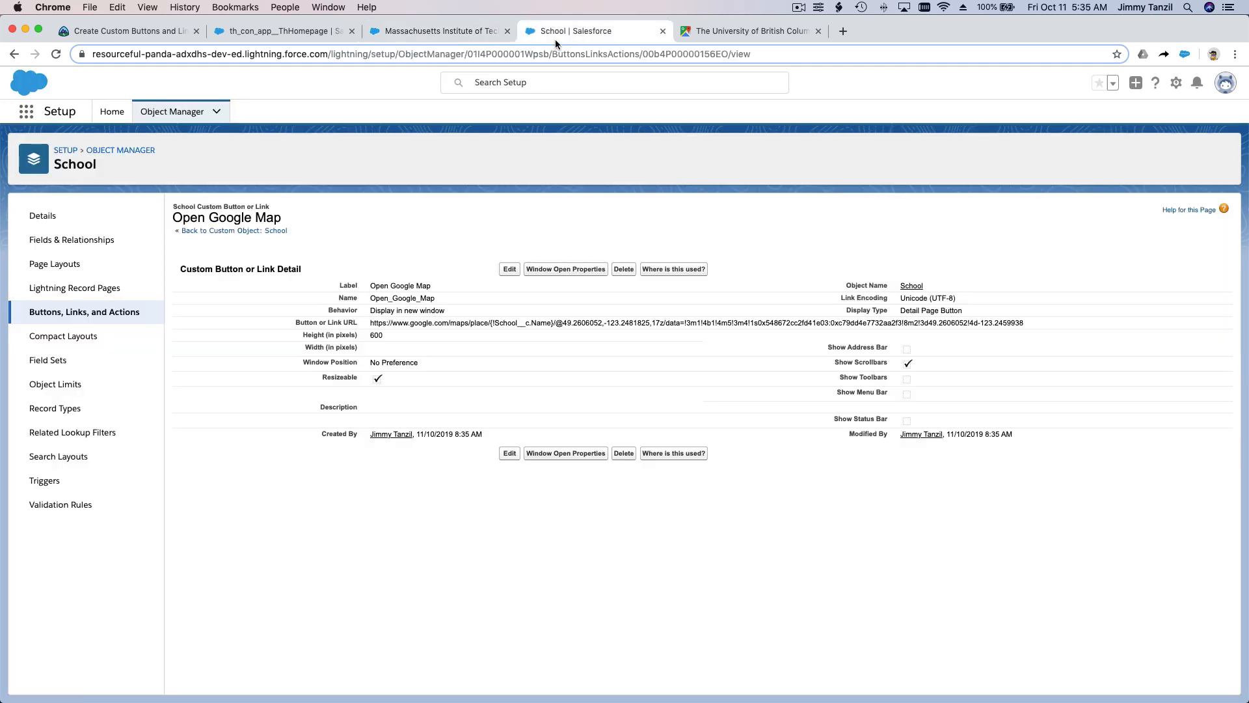
pyautogui.click(122, 268)
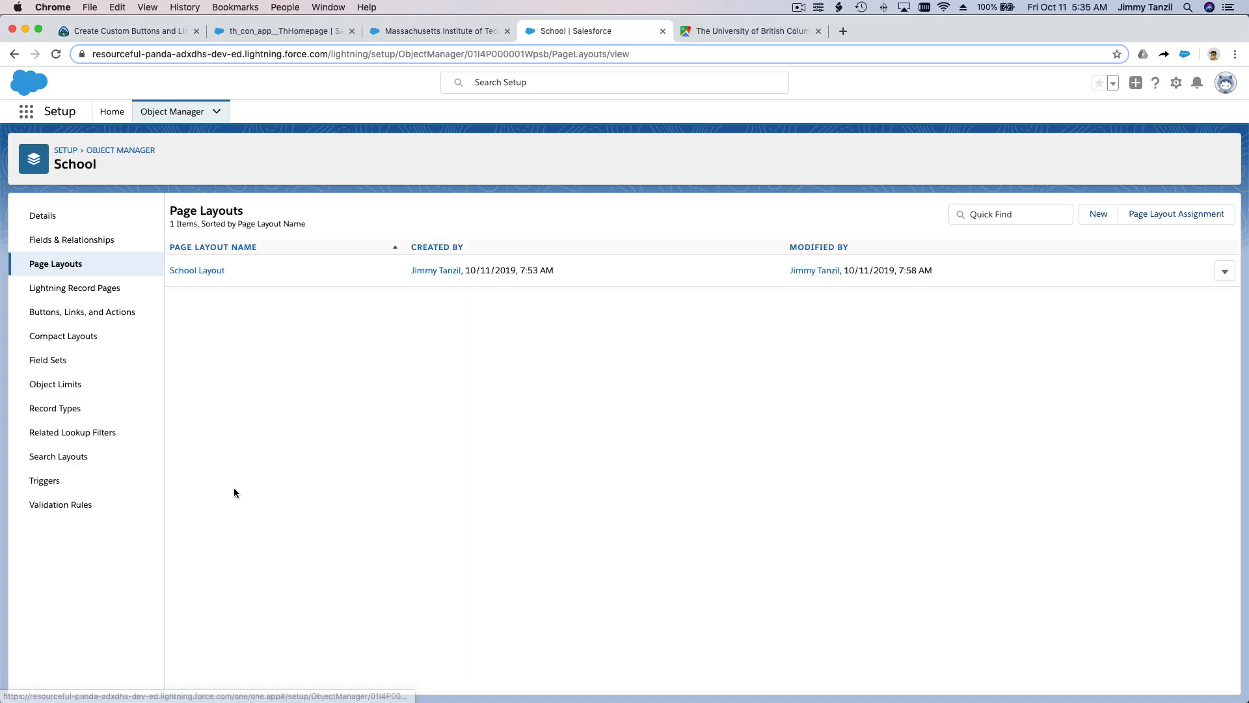
pyautogui.click(200, 276)
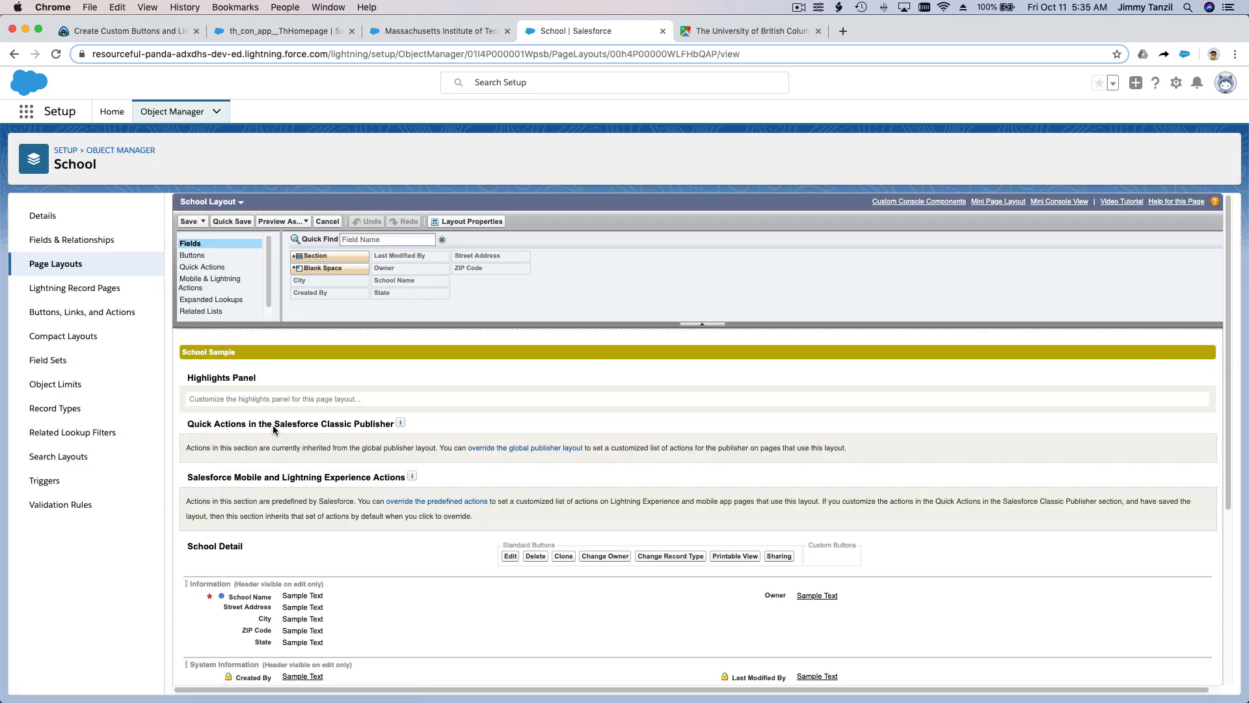
pyautogui.click(228, 255)
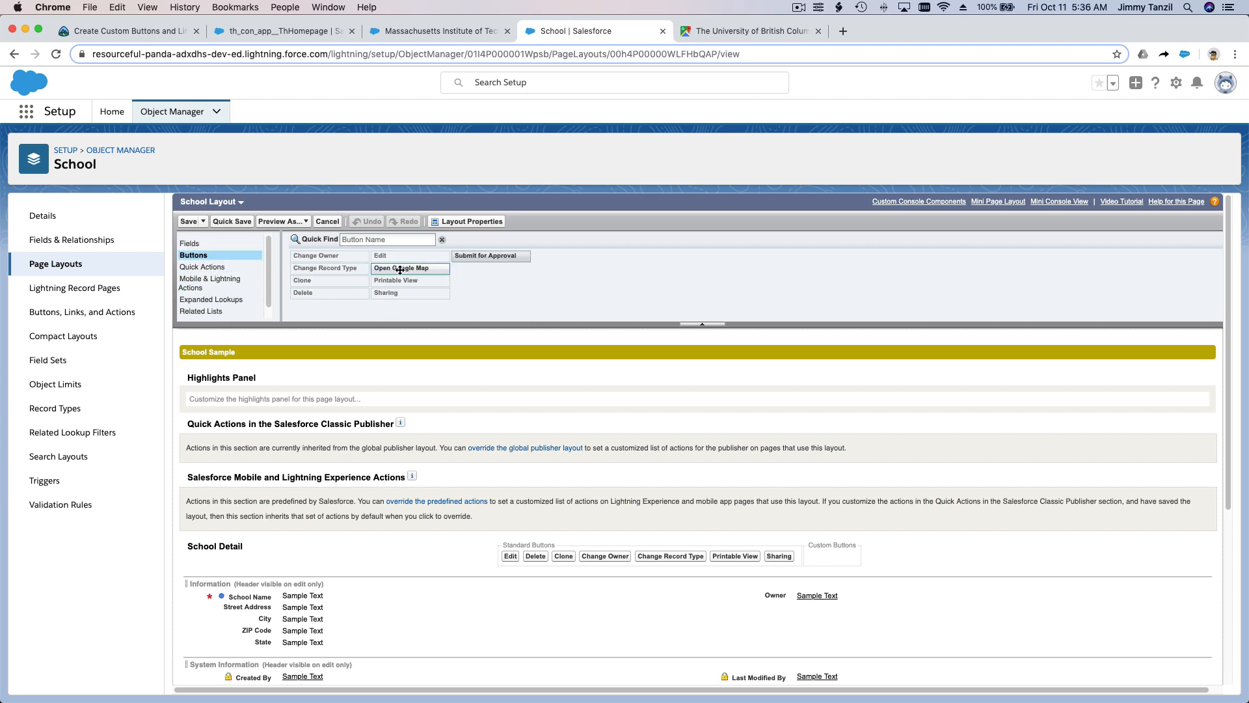
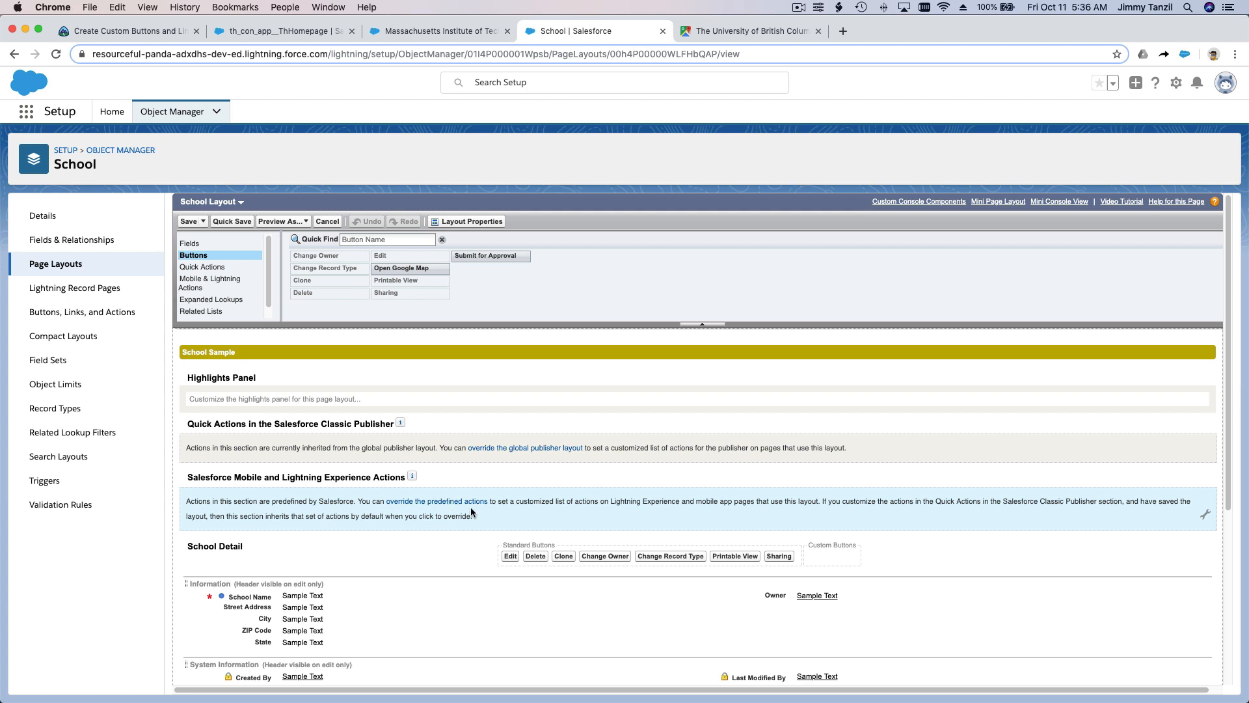
# Step: Add the Open Google Map button to the Custom Buttons area of the School Detail section and save the layout
pyautogui.scroll(-3, 471, 506)
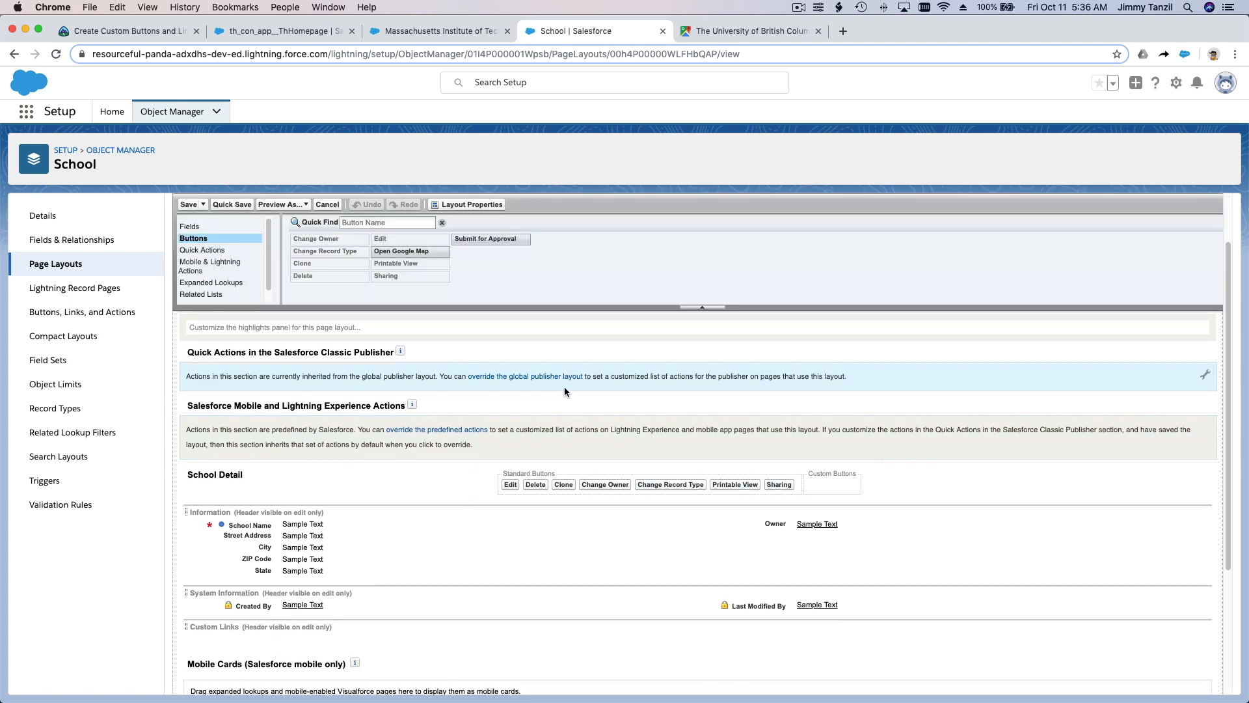
pyautogui.moveTo(421, 252); pyautogui.dragTo(791, 490)
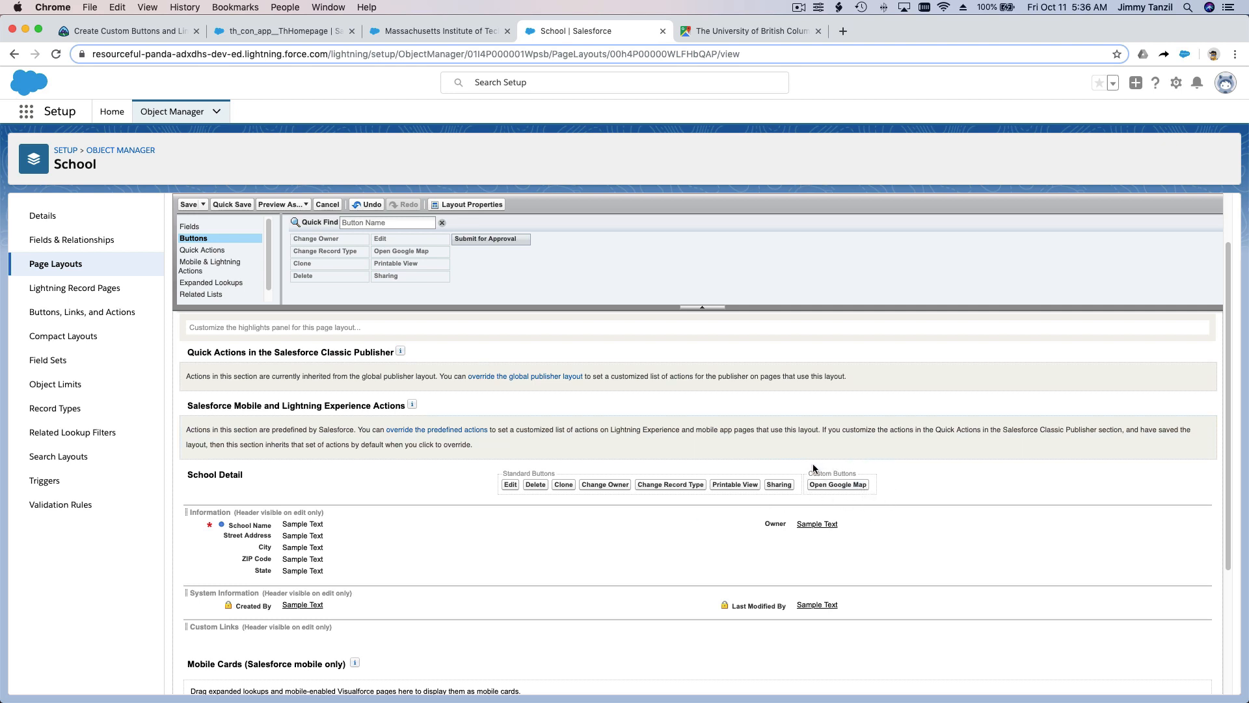
pyautogui.moveTo(809, 473); pyautogui.dragTo(857, 477)
pyautogui.click(879, 472)
pyautogui.click(187, 205)
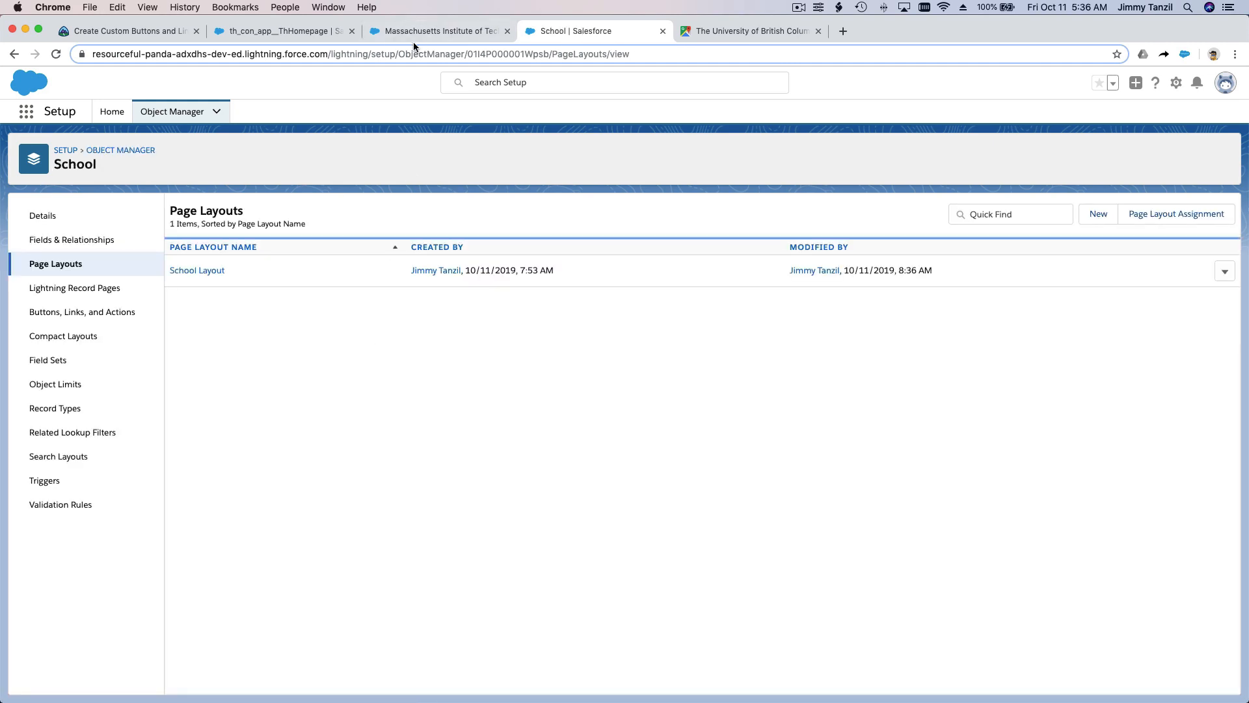
# Step: Reload the Massachusetts Institute of Technology record, run its Open Google Map action and compare the opened map with the record
pyautogui.click(431, 33)
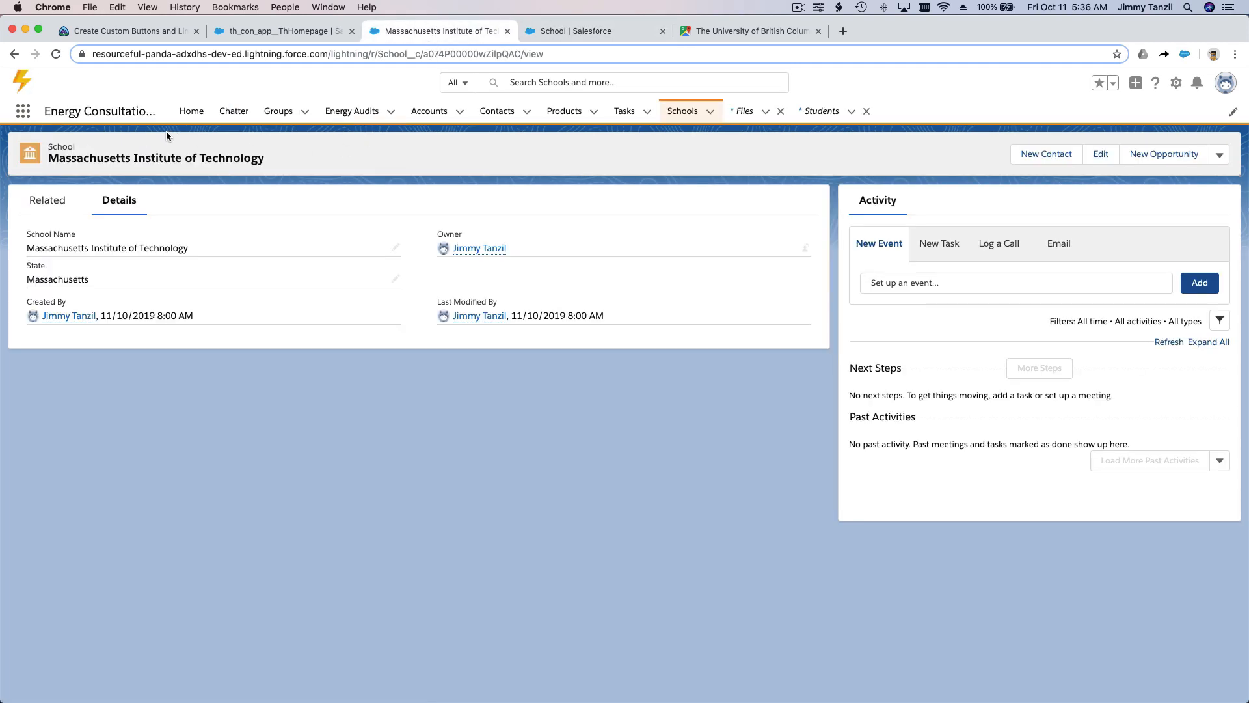
pyautogui.click(55, 54)
pyautogui.click(1221, 157)
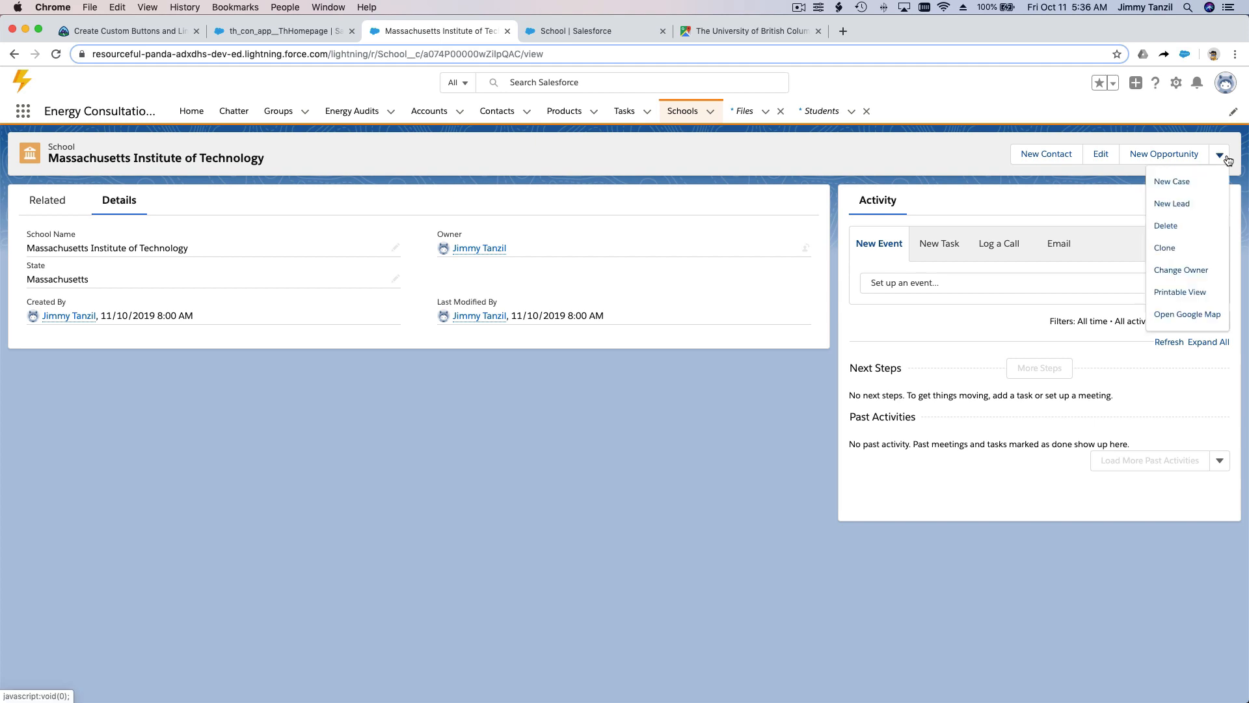
pyautogui.click(1191, 319)
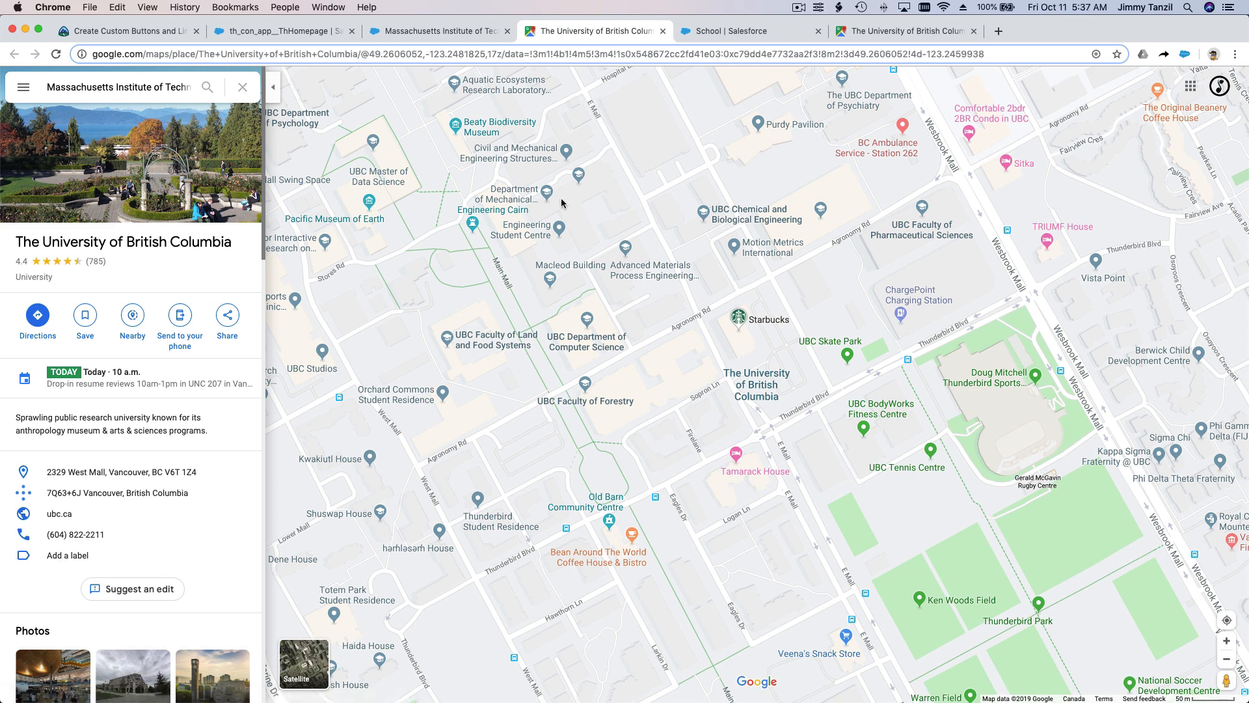
pyautogui.click(459, 37)
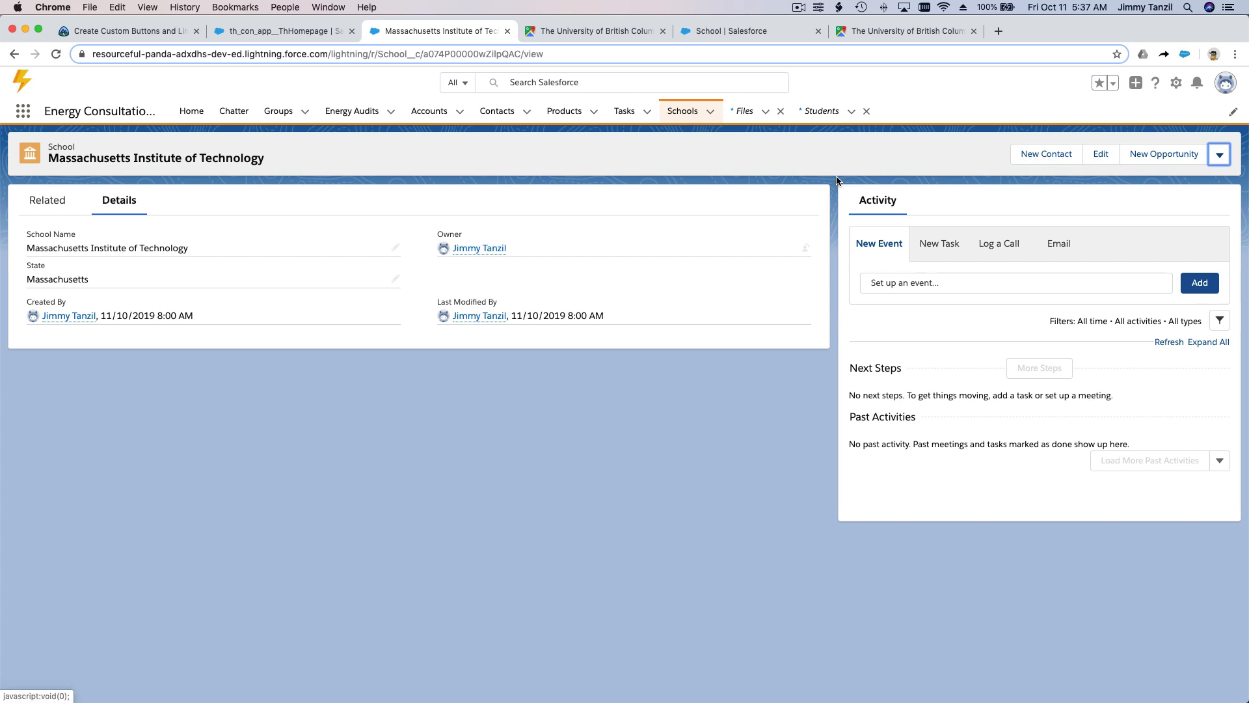
pyautogui.click(626, 33)
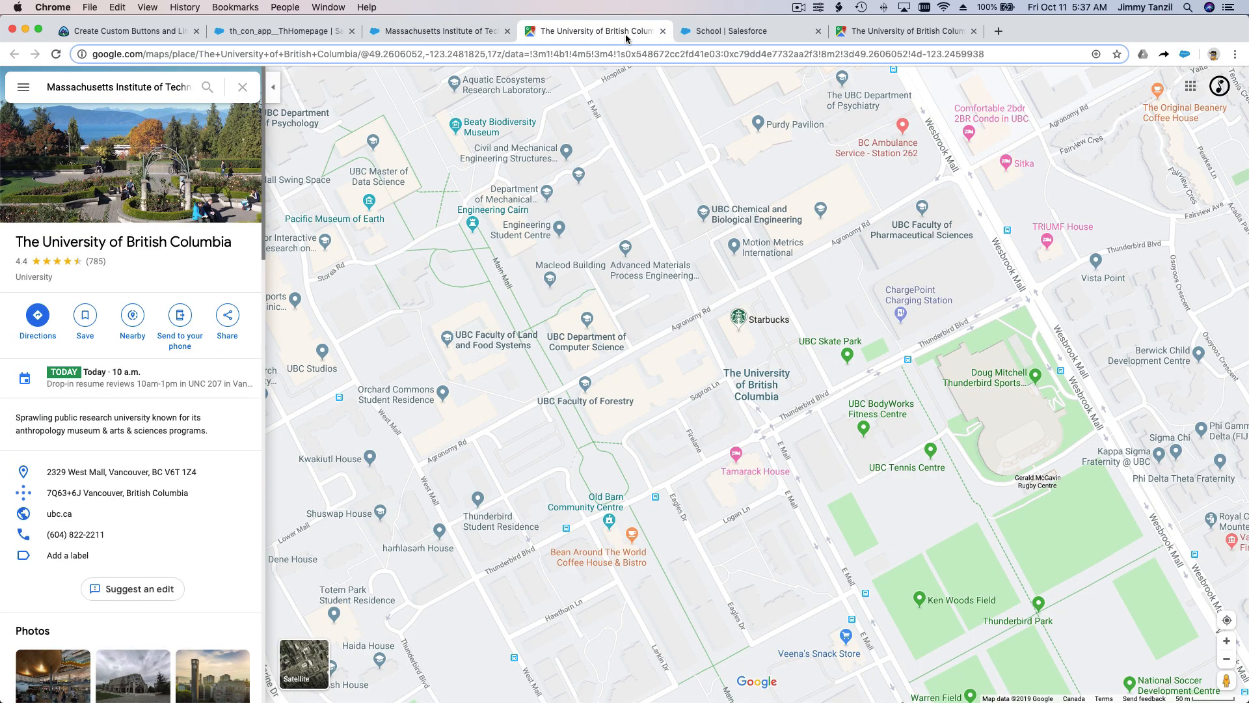
pyautogui.click(799, 7)
pyautogui.click(813, 48)
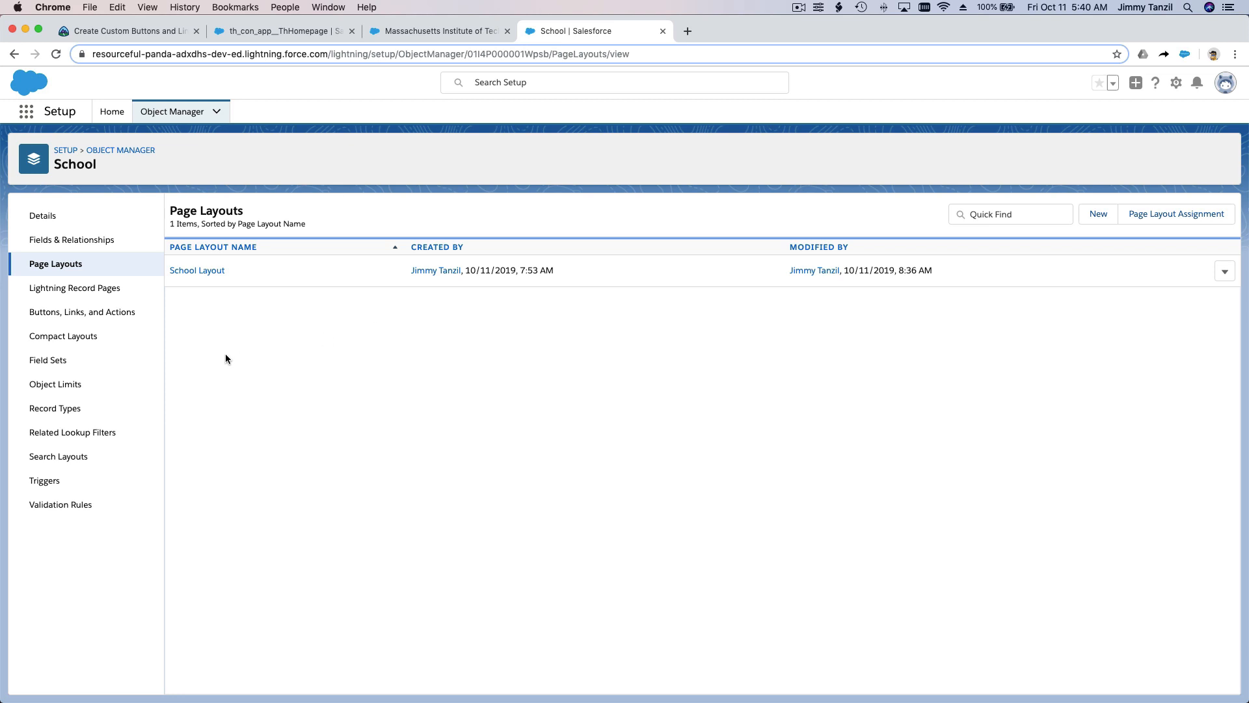
# Step: Open the School object's Open Google Map button for editing and delete everything after the School Name merge field in its URL
pyautogui.click(155, 316)
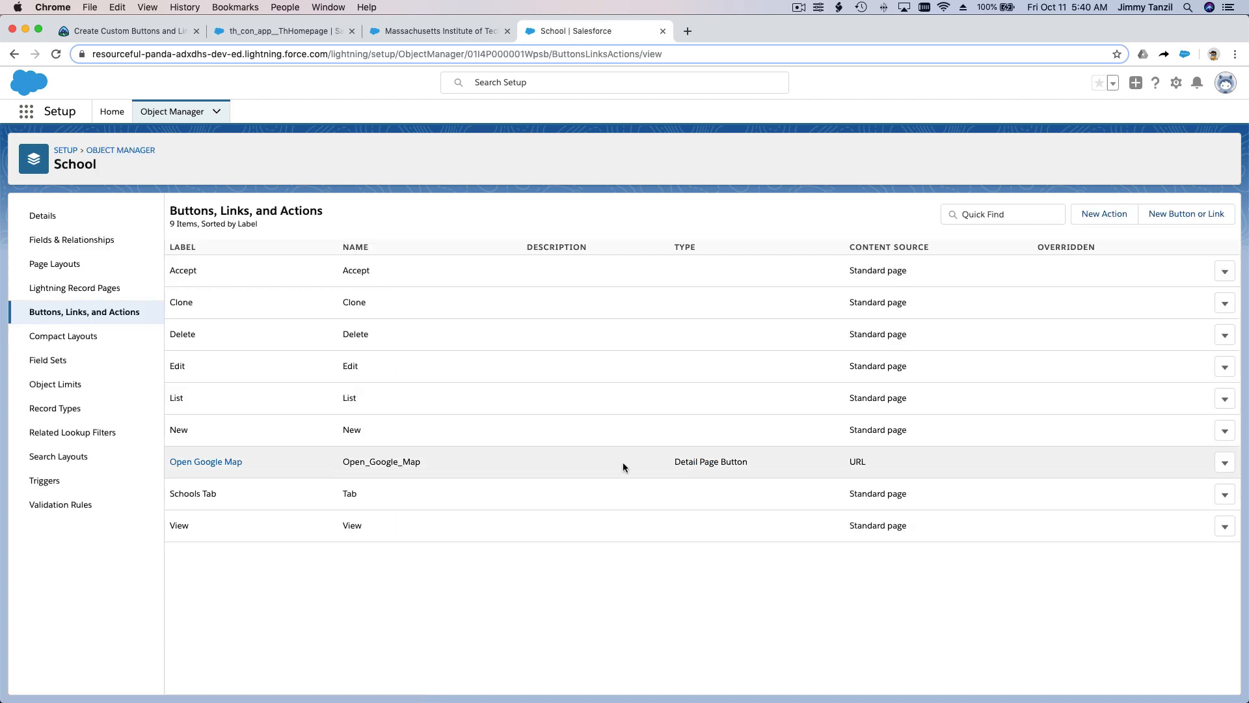
pyautogui.click(1225, 463)
pyautogui.click(1186, 491)
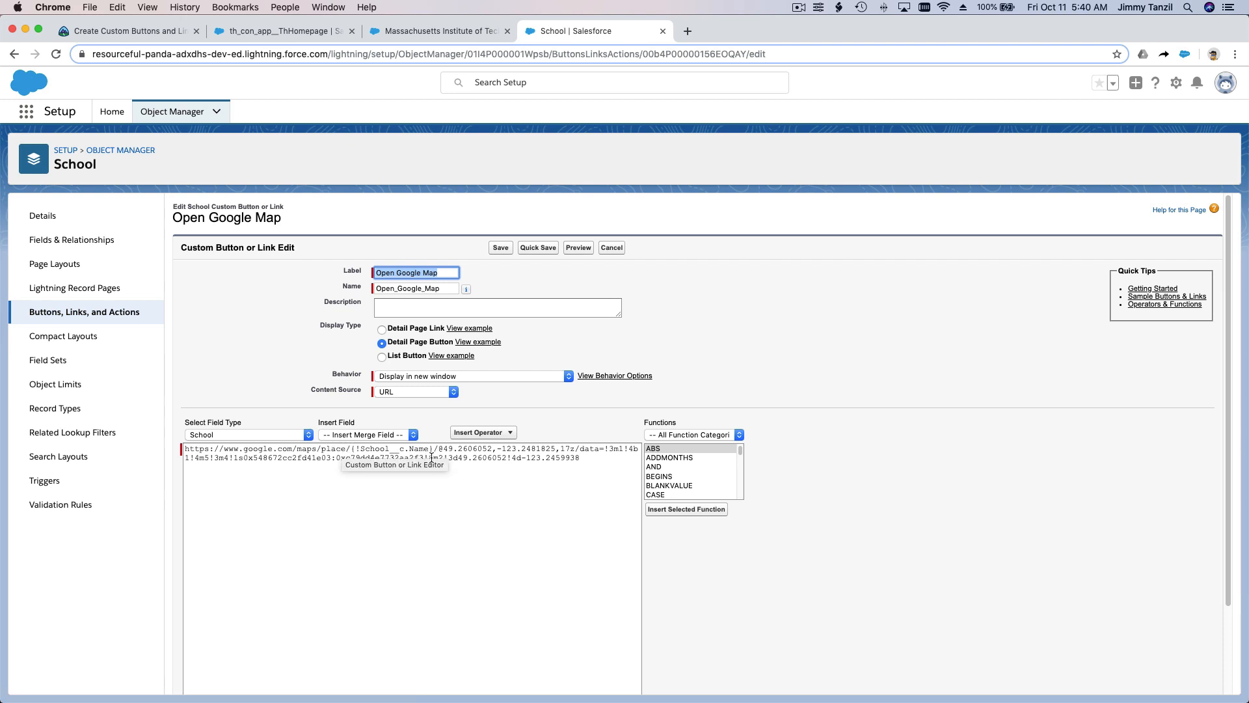
pyautogui.moveTo(434, 449); pyautogui.dragTo(595, 458)
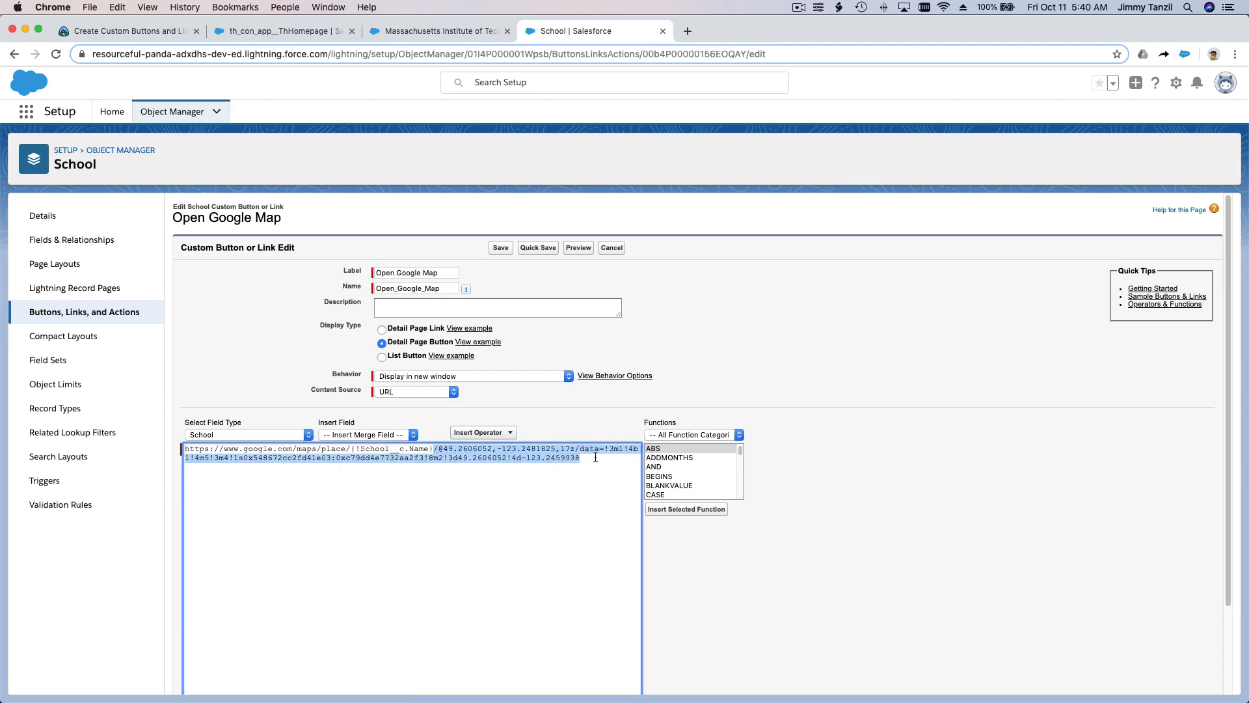
pyautogui.press('BackSpace')
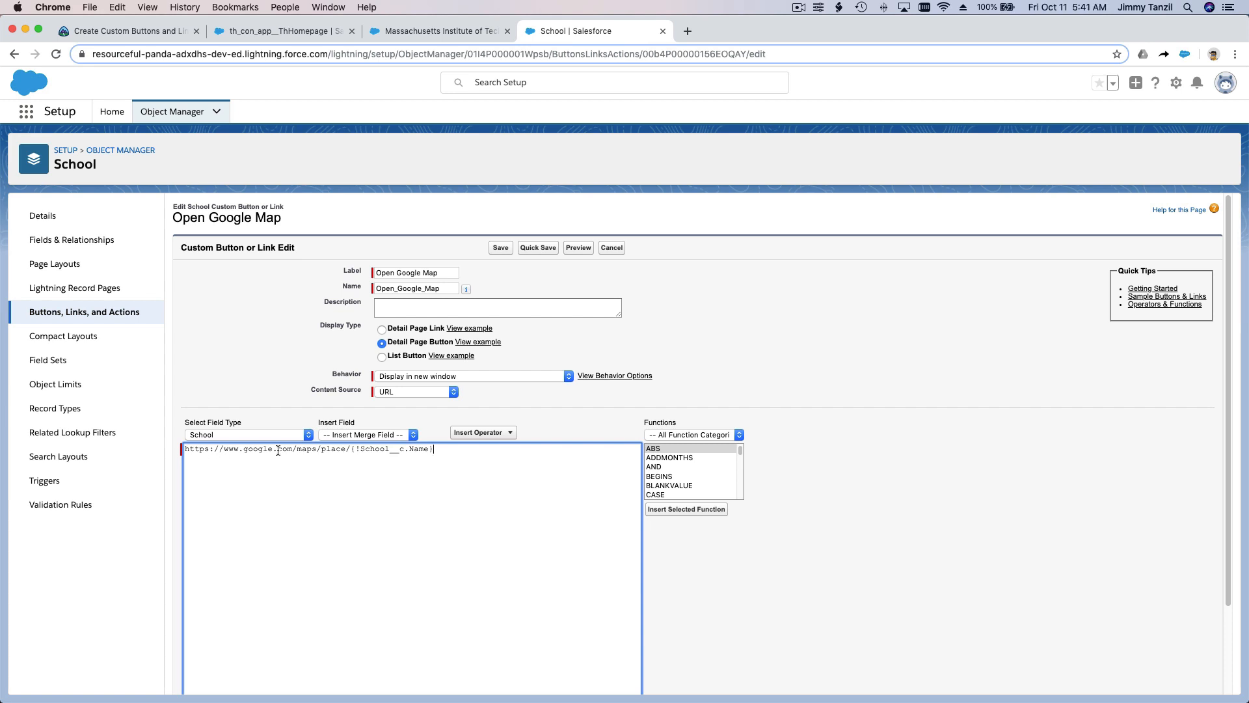
pyautogui.moveTo(350, 450); pyautogui.dragTo(188, 445)
pyautogui.write('https://www.google.com/maps/search/')
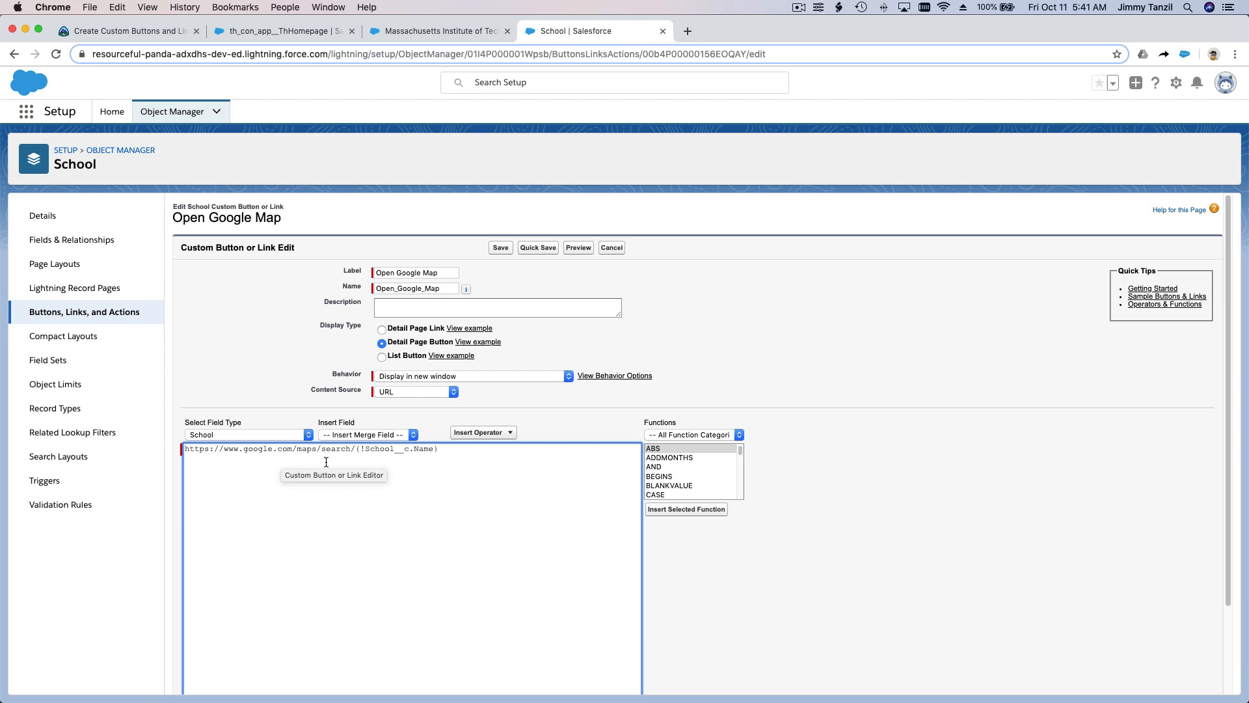
pyautogui.click(464, 454)
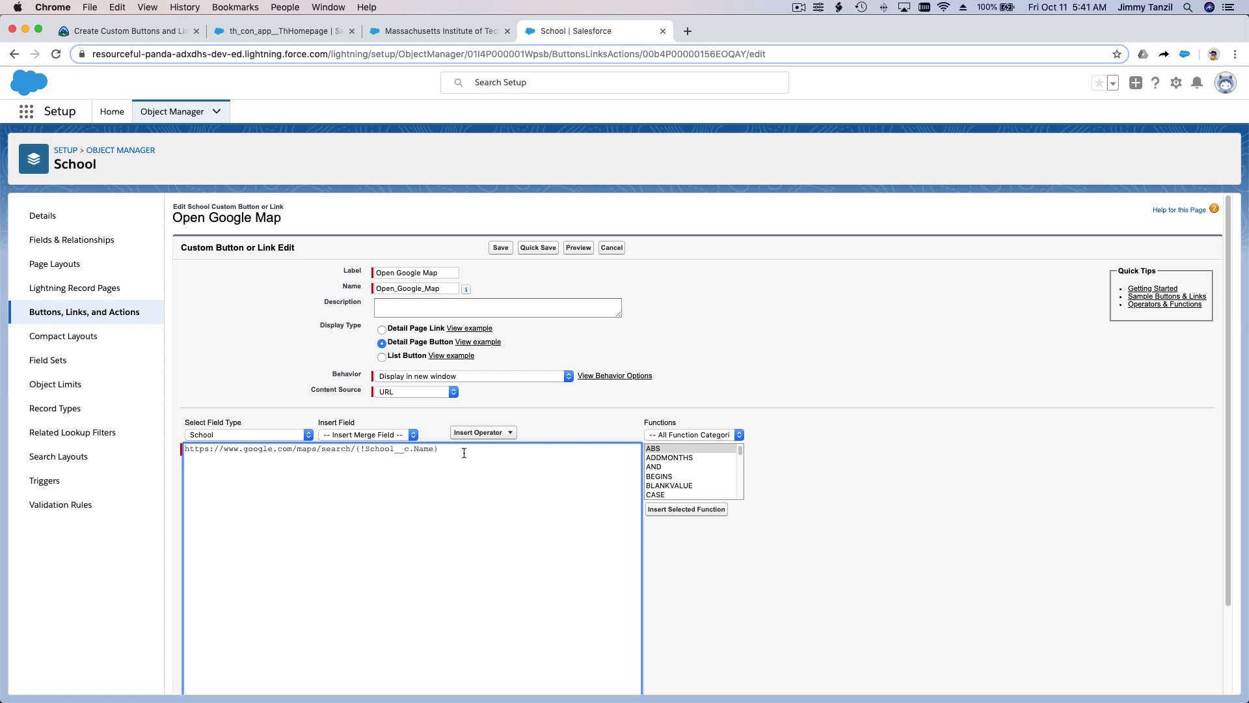
pyautogui.click(505, 251)
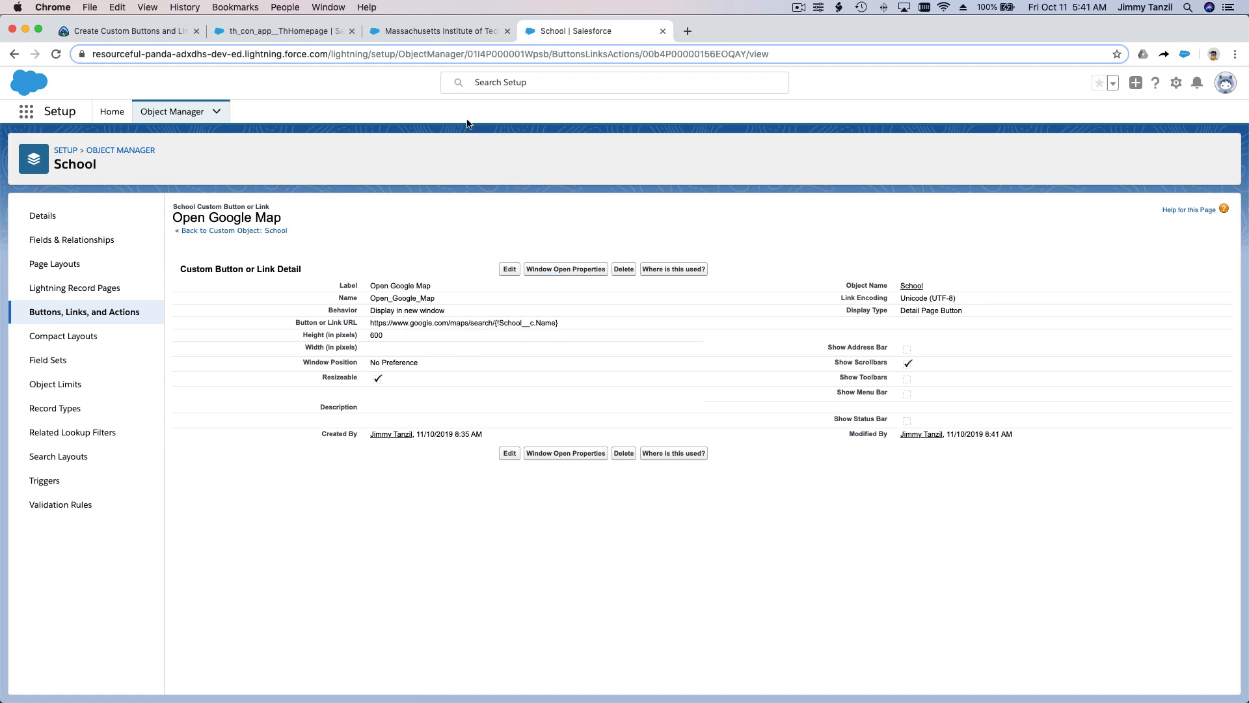
# Step: Reload the Massachusetts Institute of Technology record, test its Open Google Map action and close the map's browser tab
pyautogui.click(480, 34)
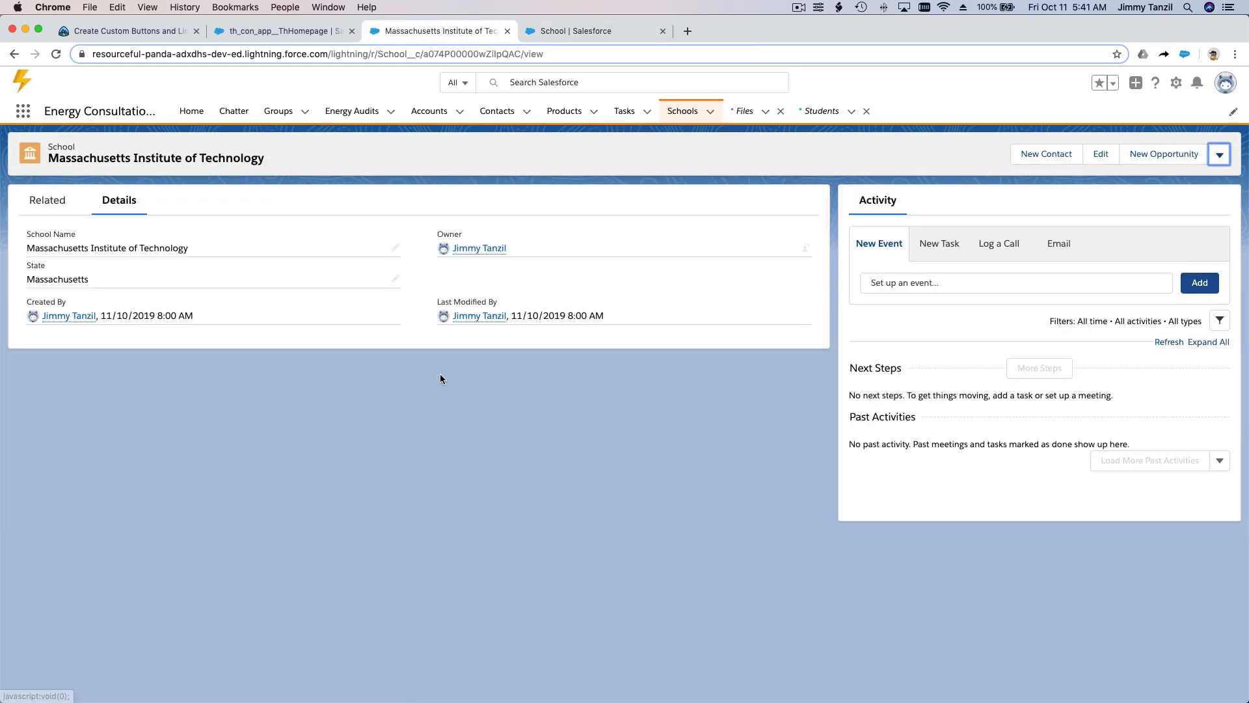
pyautogui.click(56, 54)
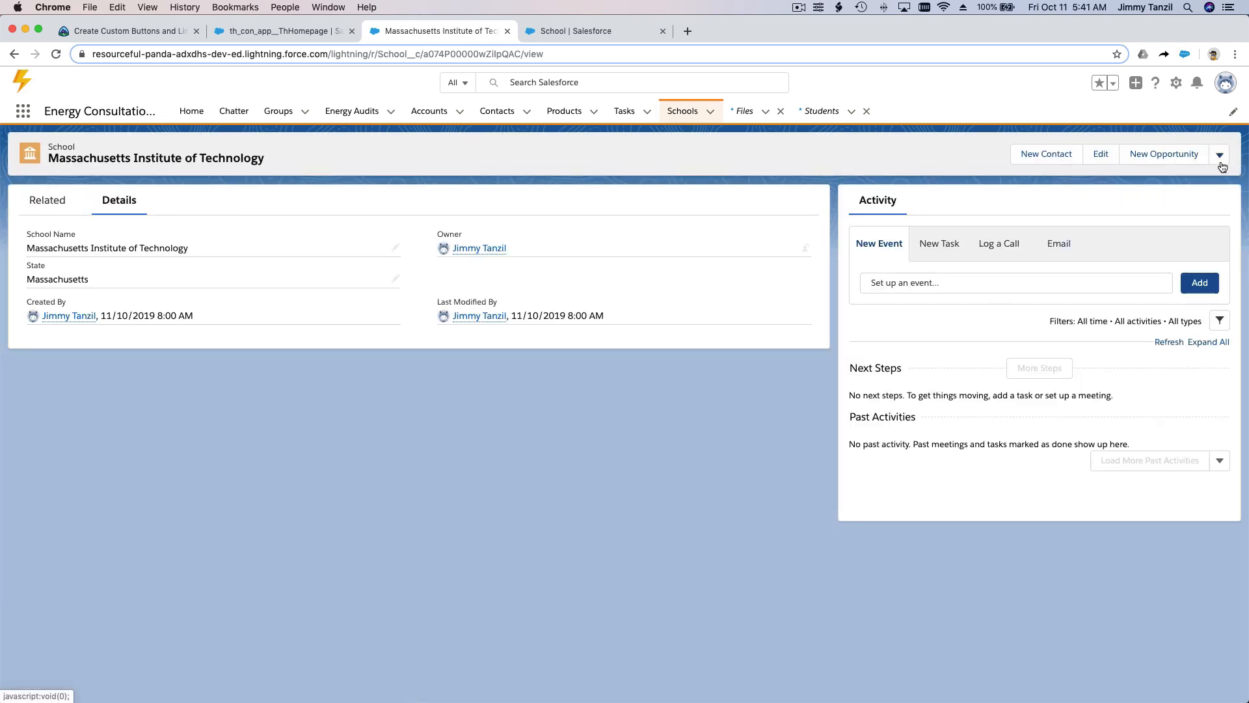
pyautogui.click(1221, 158)
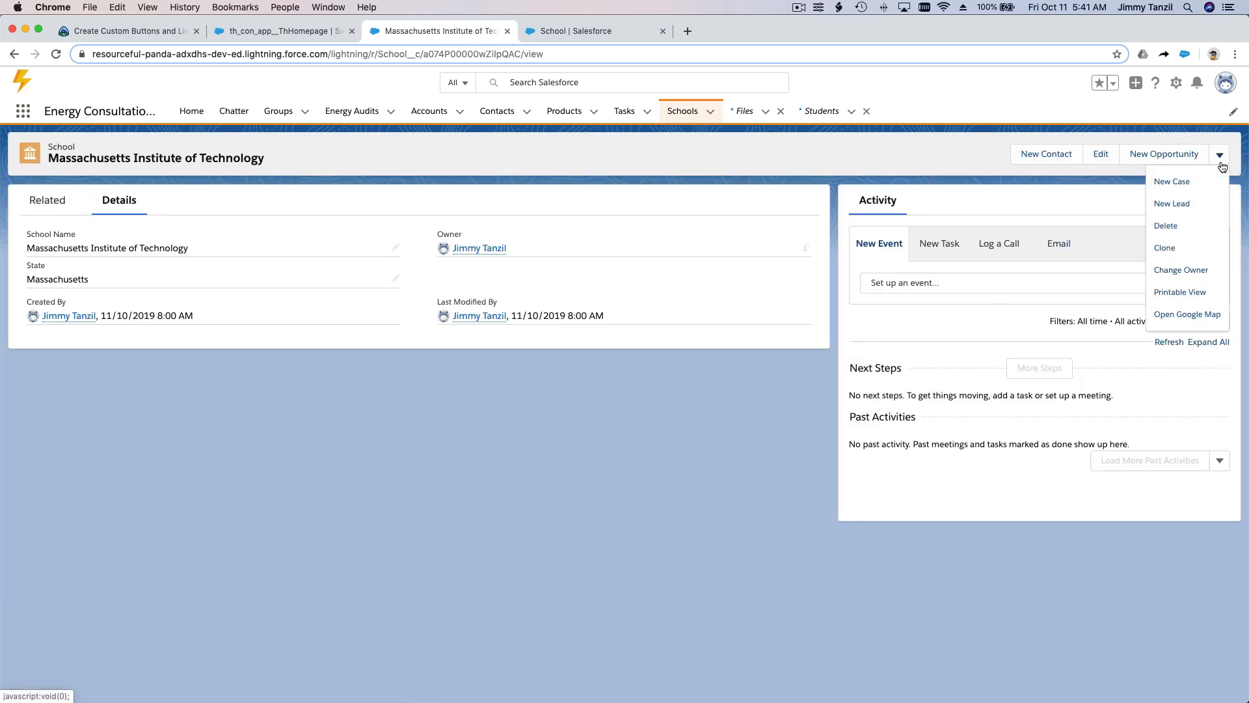
pyautogui.click(1173, 317)
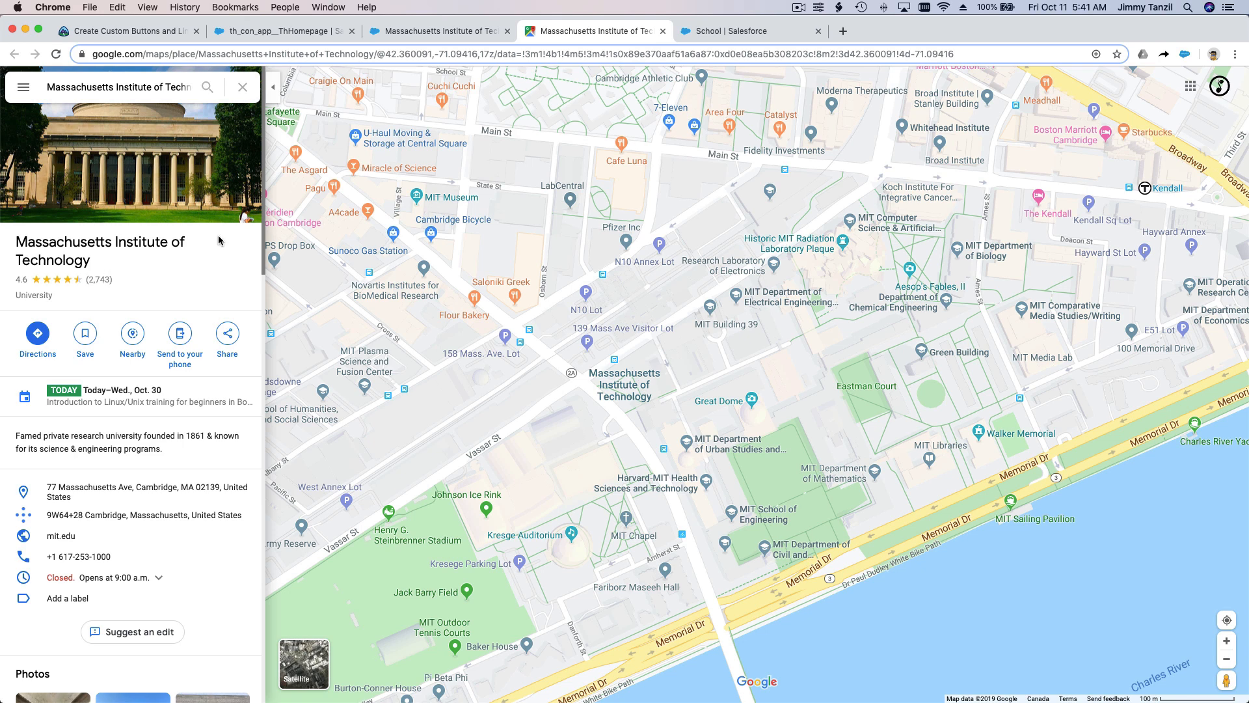
pyautogui.click(662, 31)
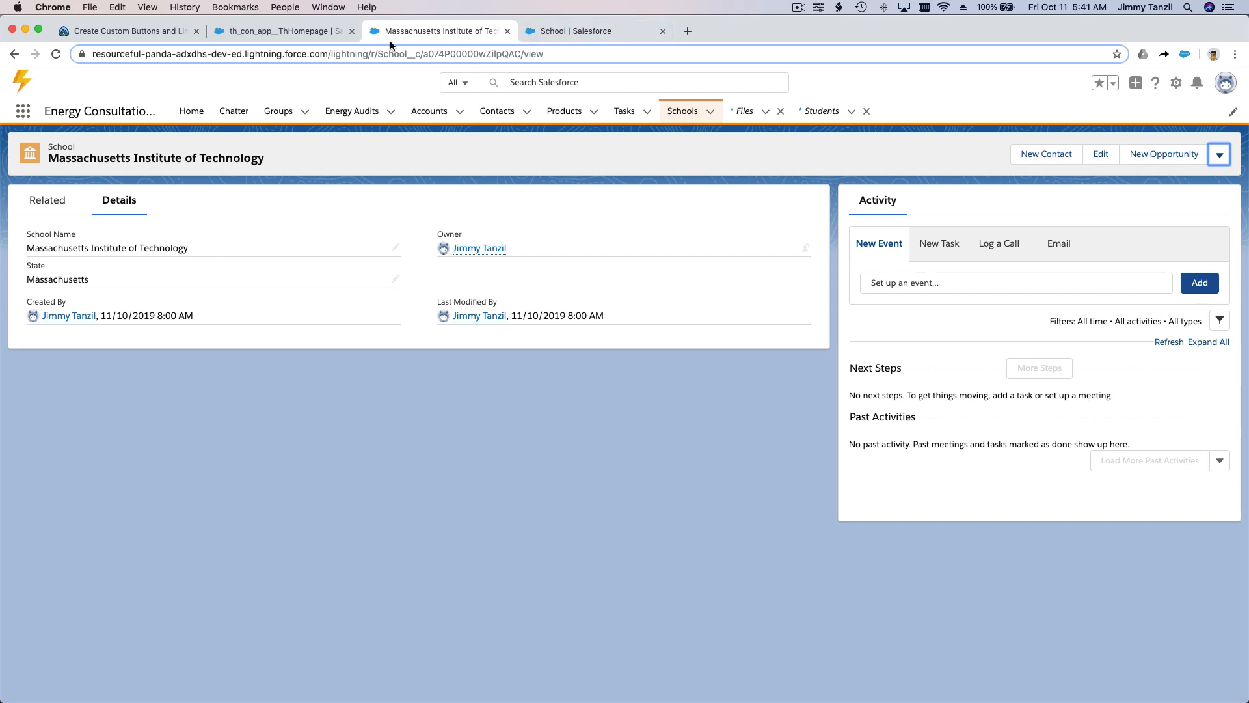
# Step: Create and save a new school record named University of British Columbia from the Schools list
pyautogui.click(691, 121)
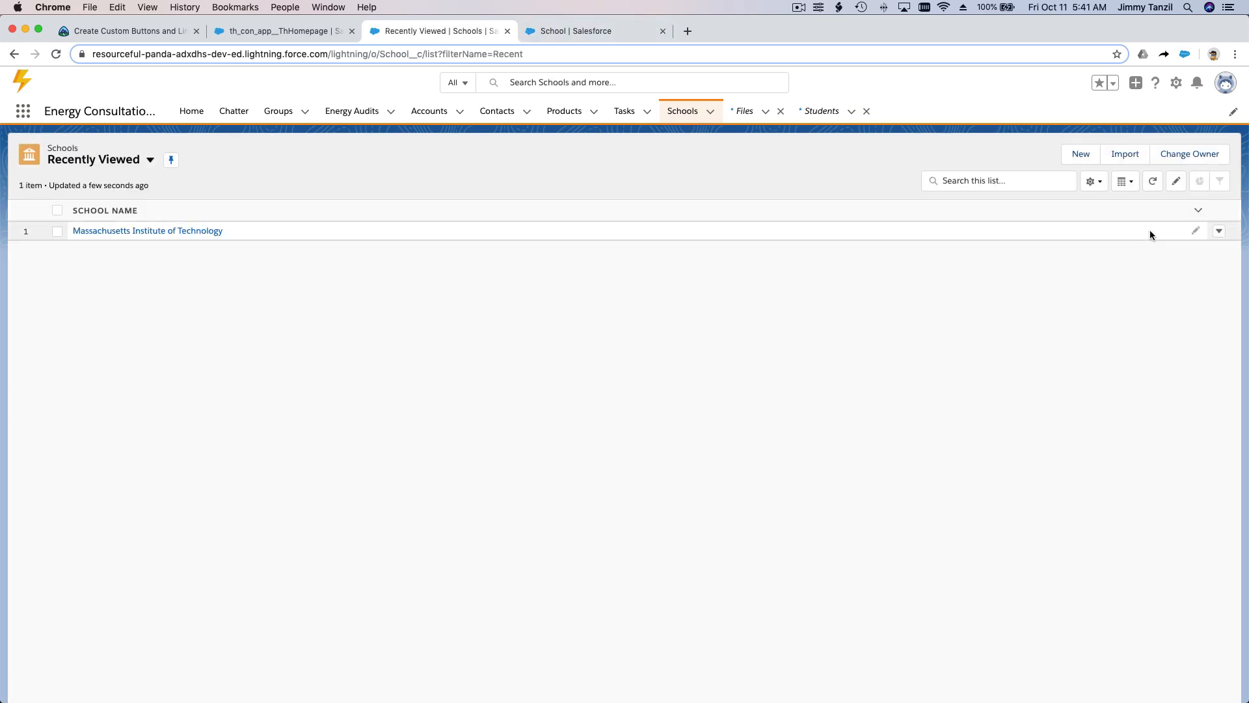
pyautogui.click(1080, 156)
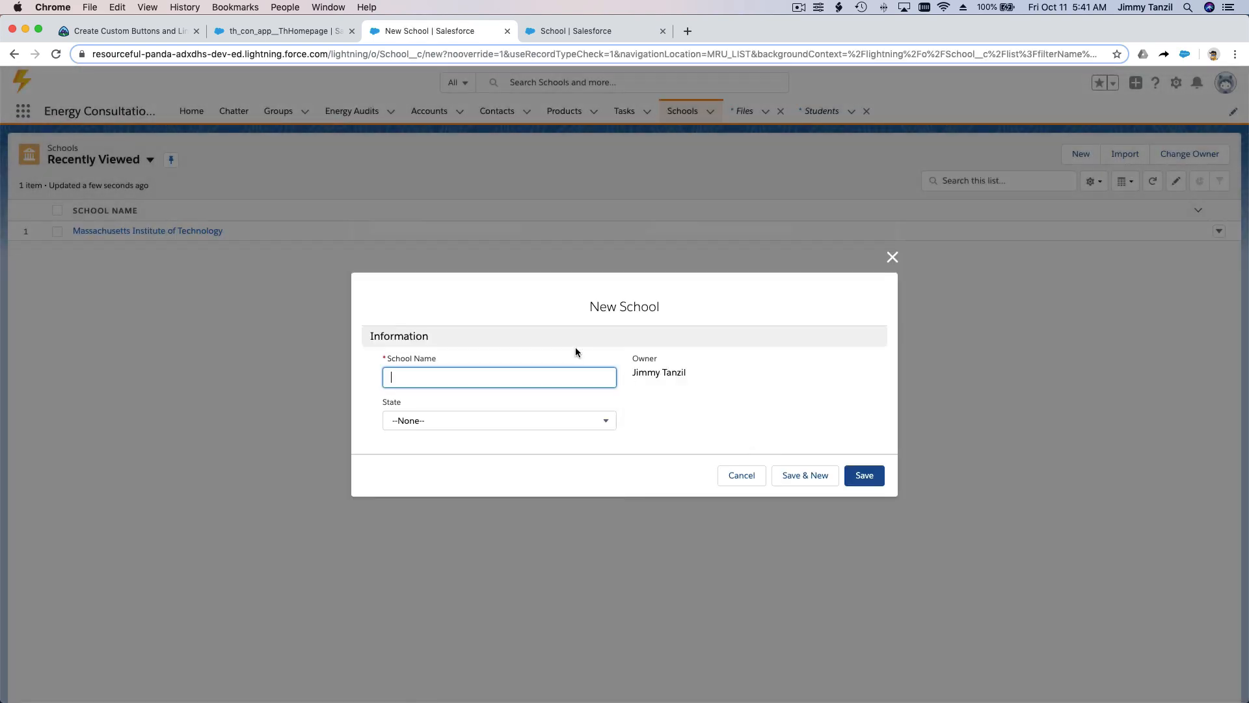
pyautogui.write('University of British Columbia')
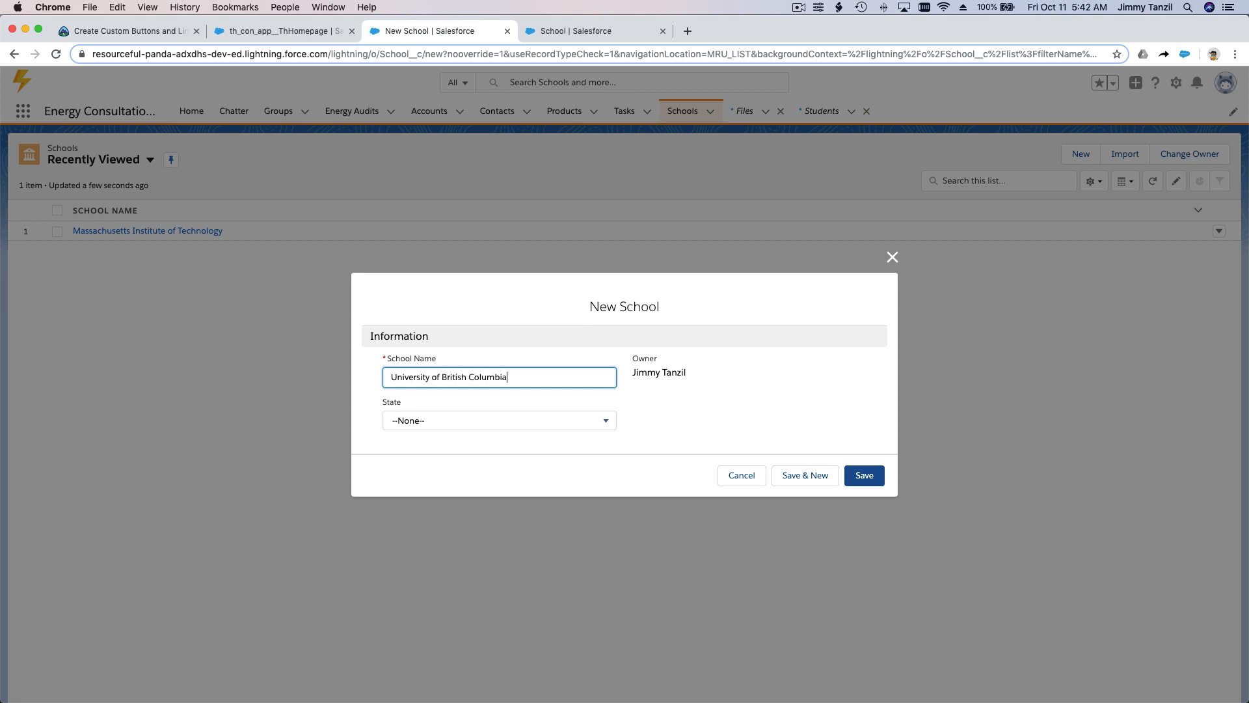
pyautogui.click(855, 476)
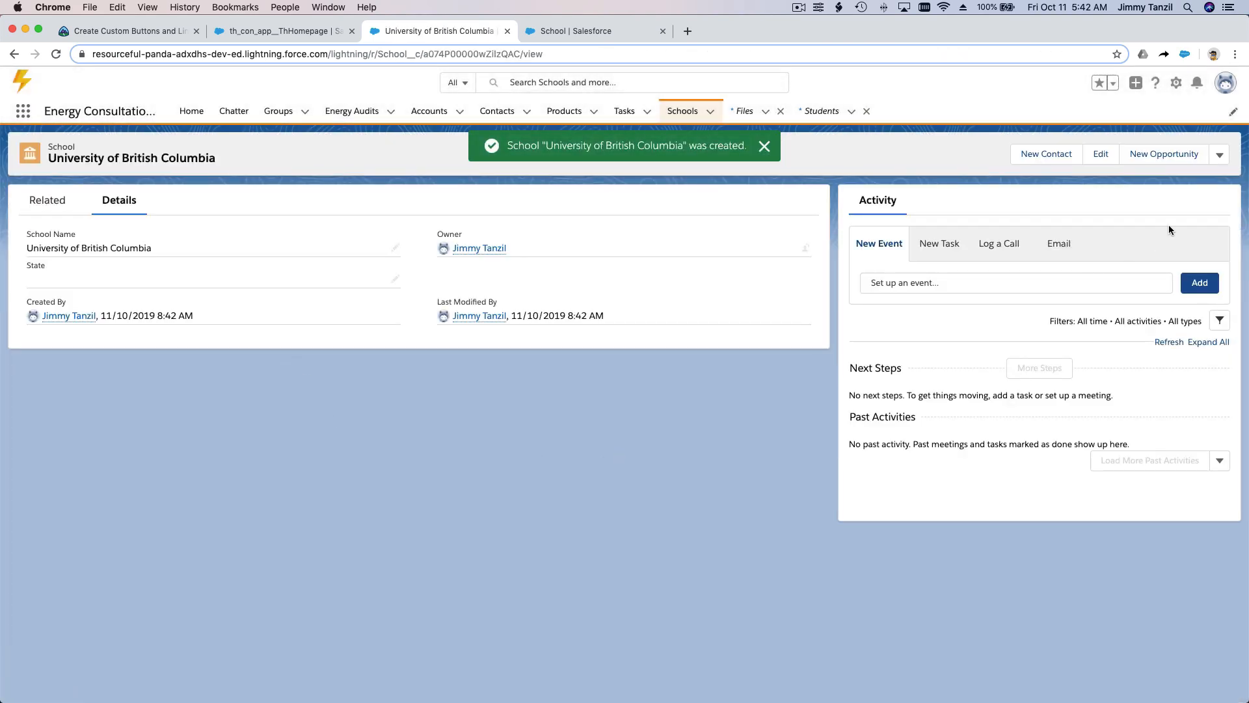
# Step: Test the Open Google Map action on the University of British Columbia record and return to the record's browser tab
pyautogui.click(1219, 155)
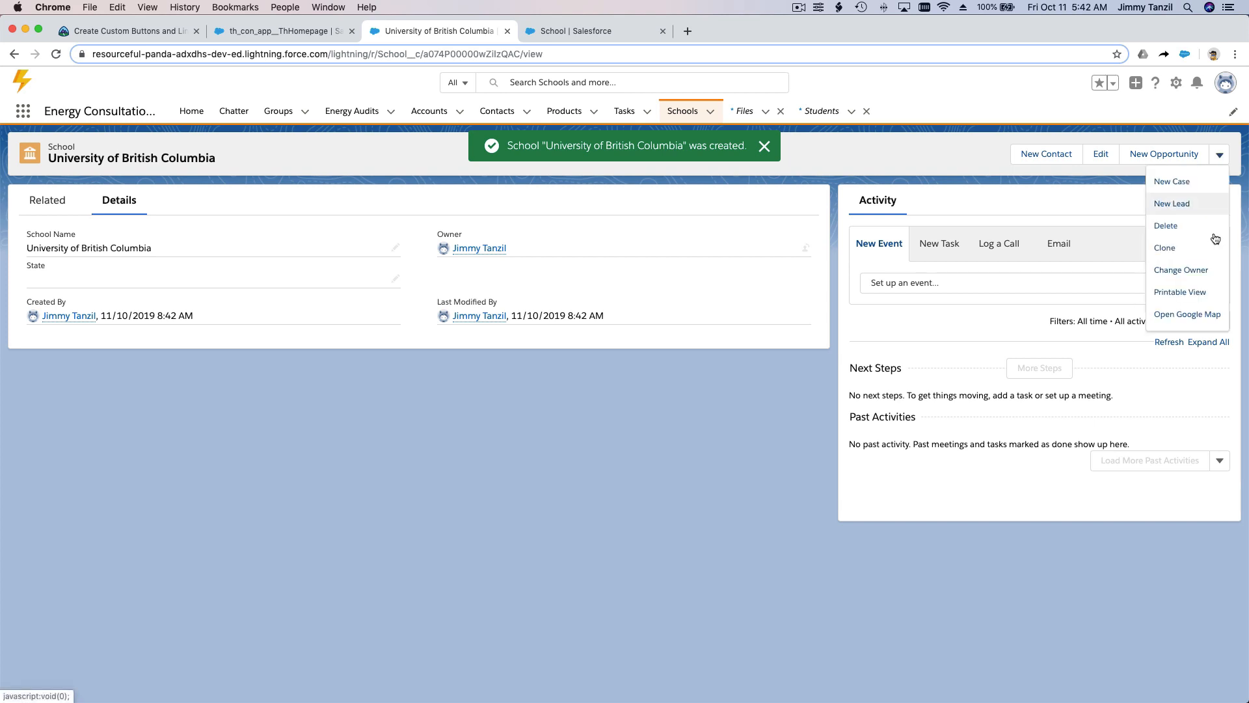
pyautogui.click(1196, 315)
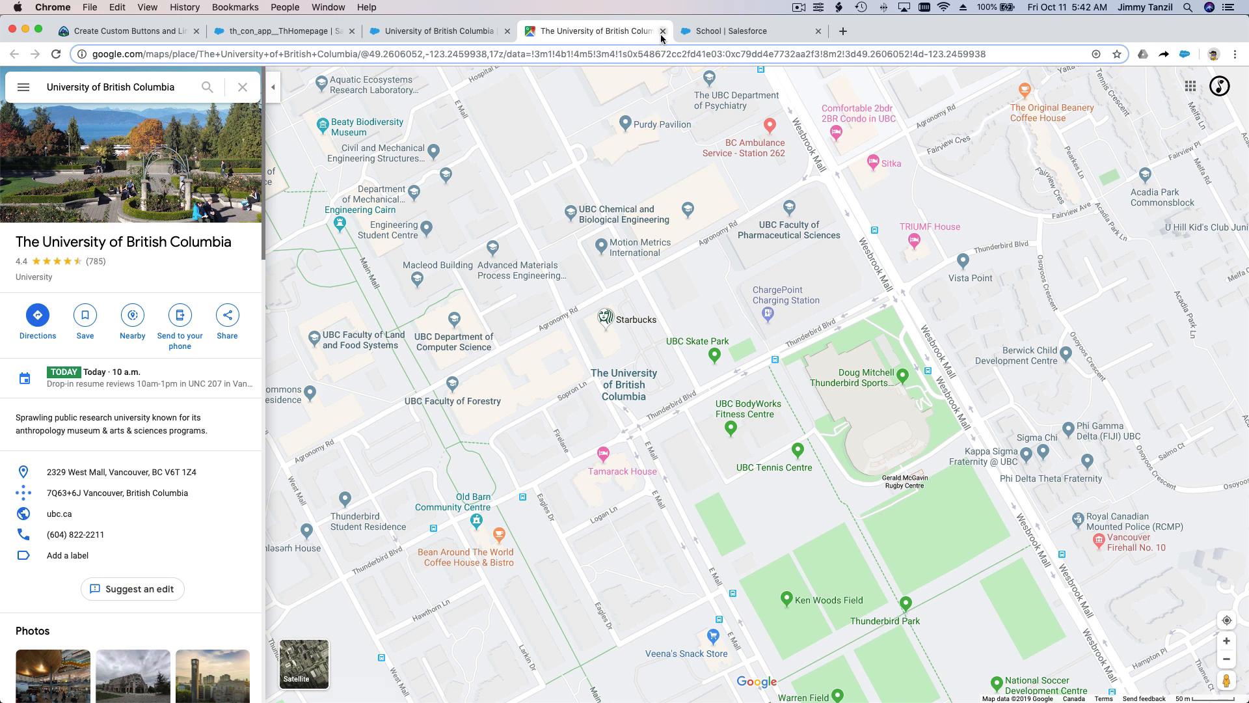
pyautogui.click(383, 31)
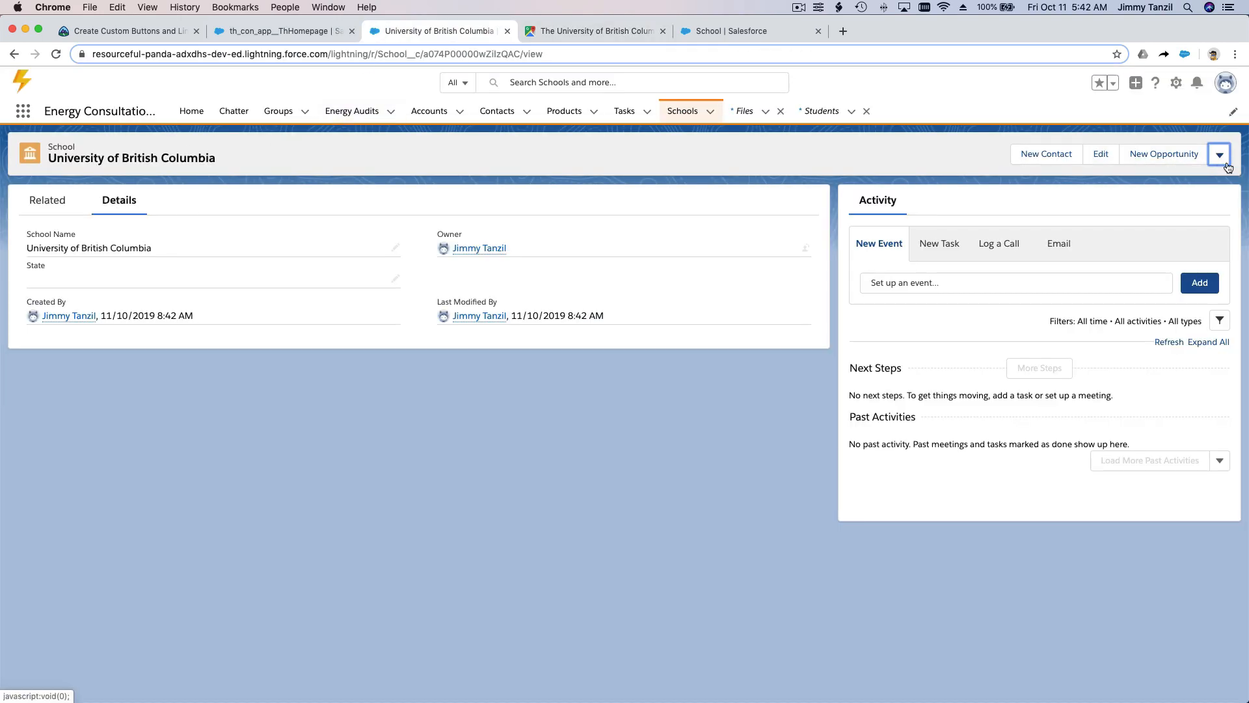
# Step: Return to the Trailhead unit and review the instructions for creating a custom detail page button, adding it to the layout and testing it
pyautogui.click(129, 34)
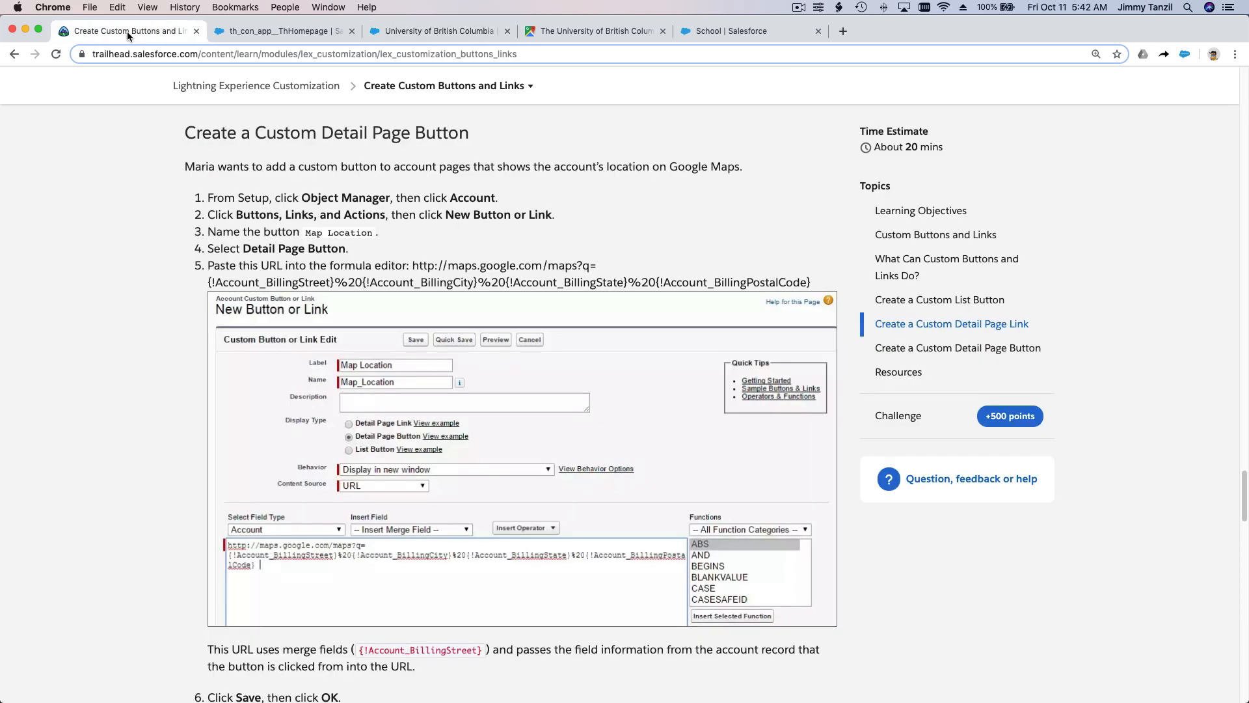
pyautogui.scroll(-10, 322, 291)
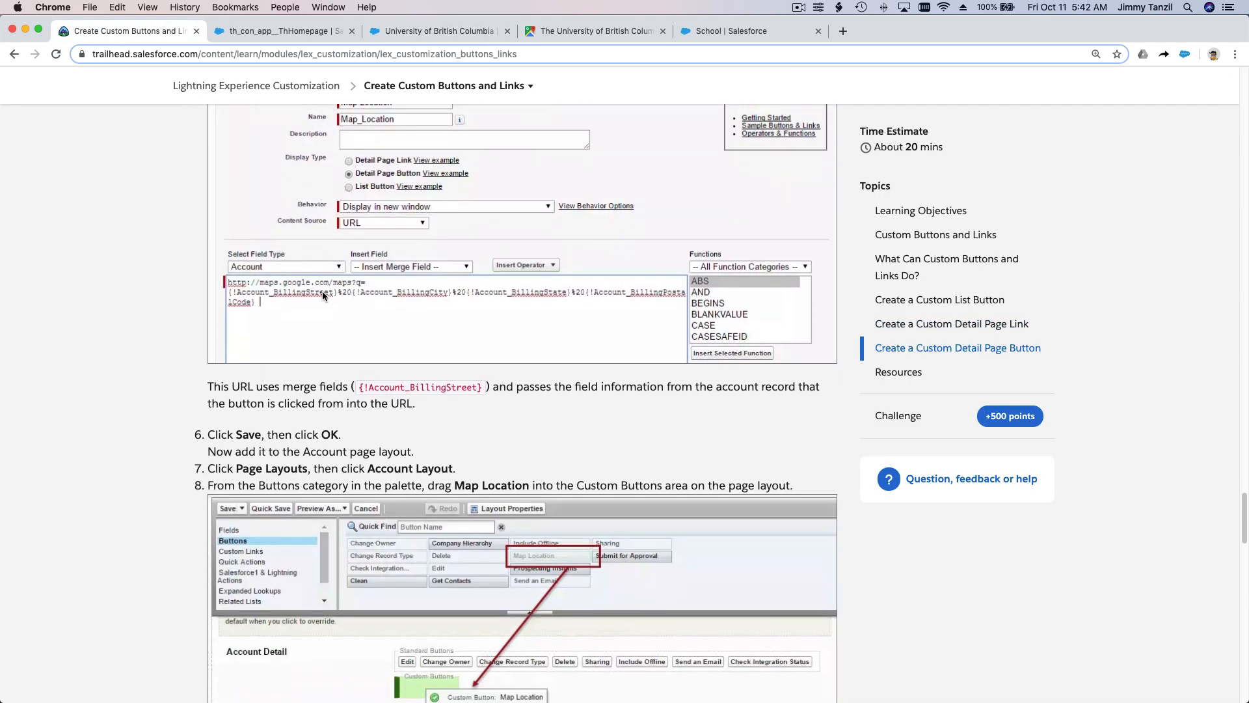
pyautogui.scroll(8, 282, 199)
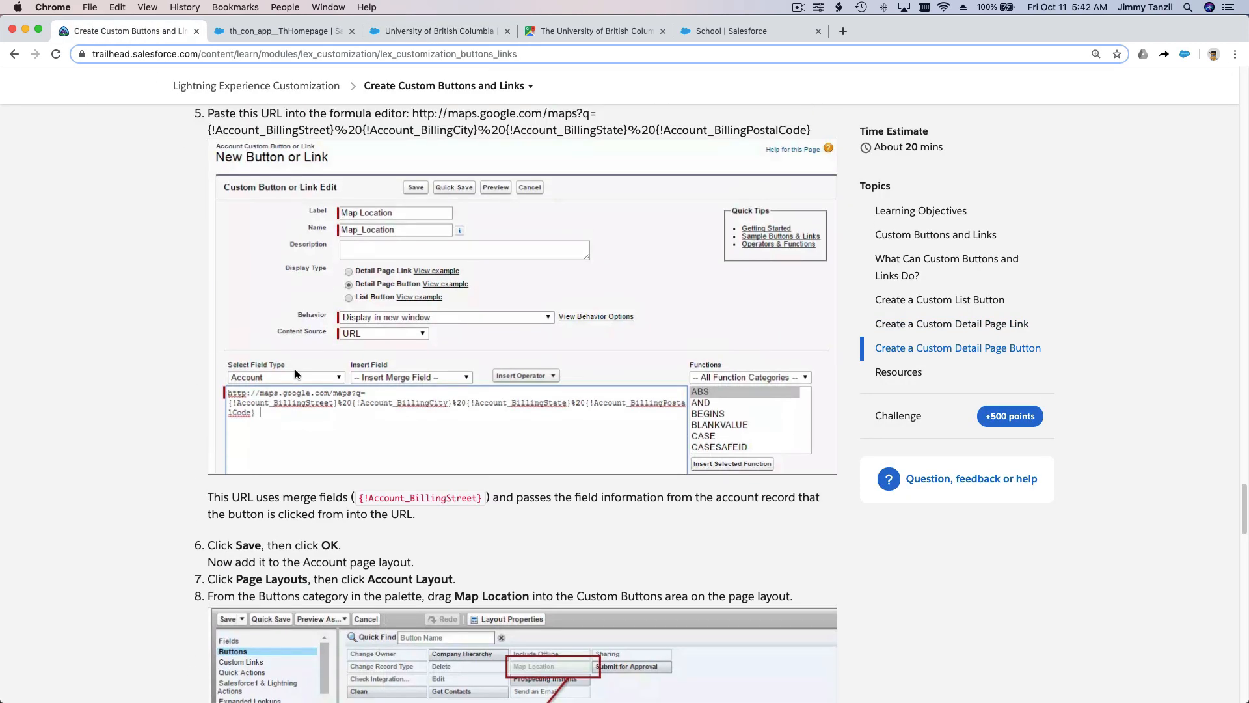
pyautogui.scroll(-9, 367, 248)
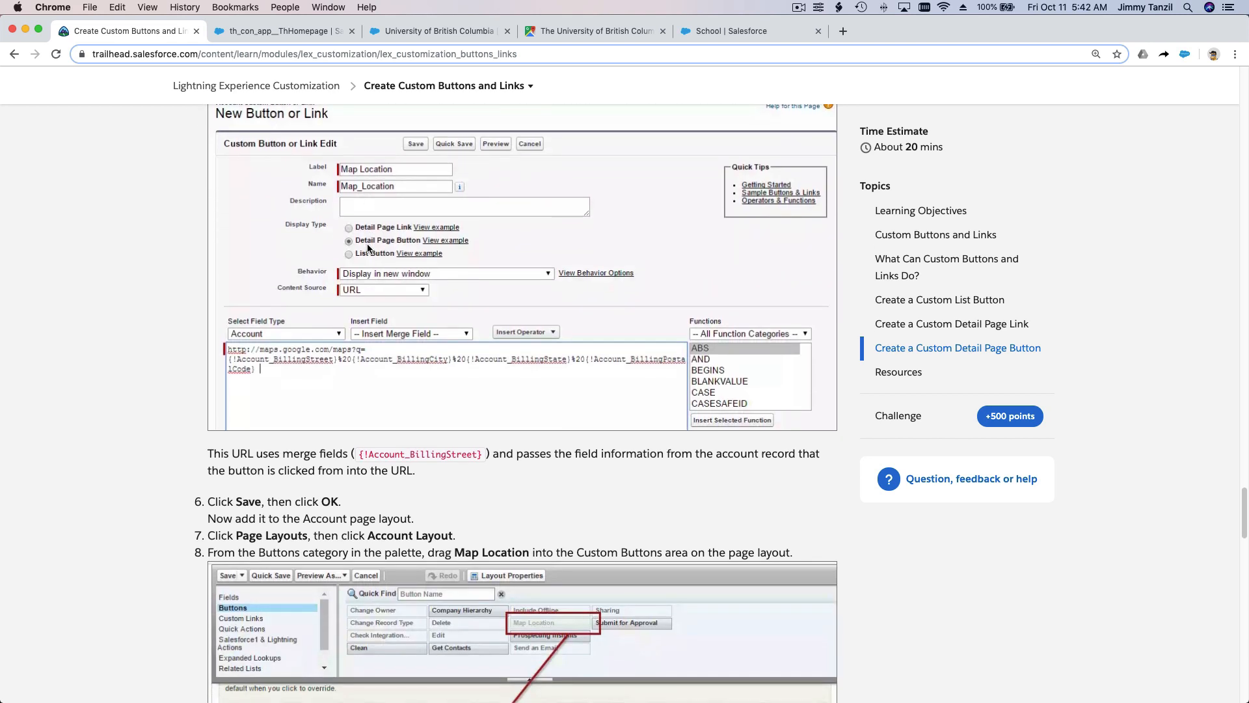
pyautogui.scroll(-3, 368, 244)
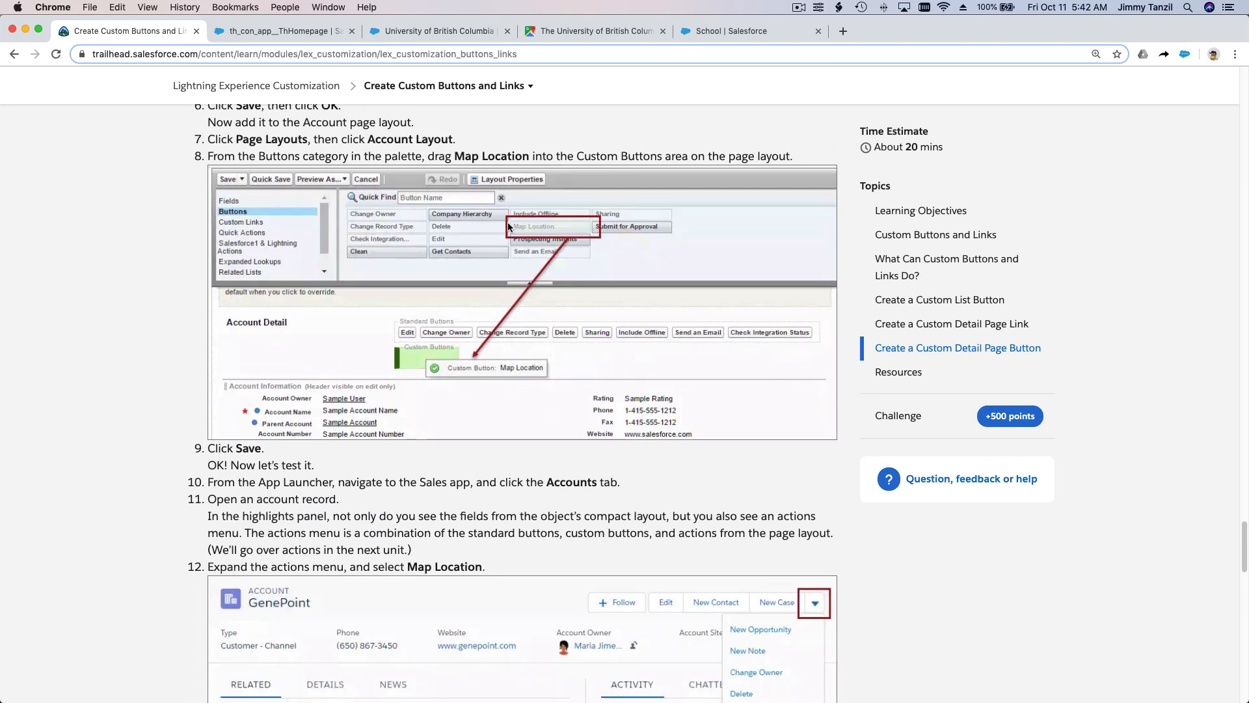
pyautogui.scroll(-2, 508, 226)
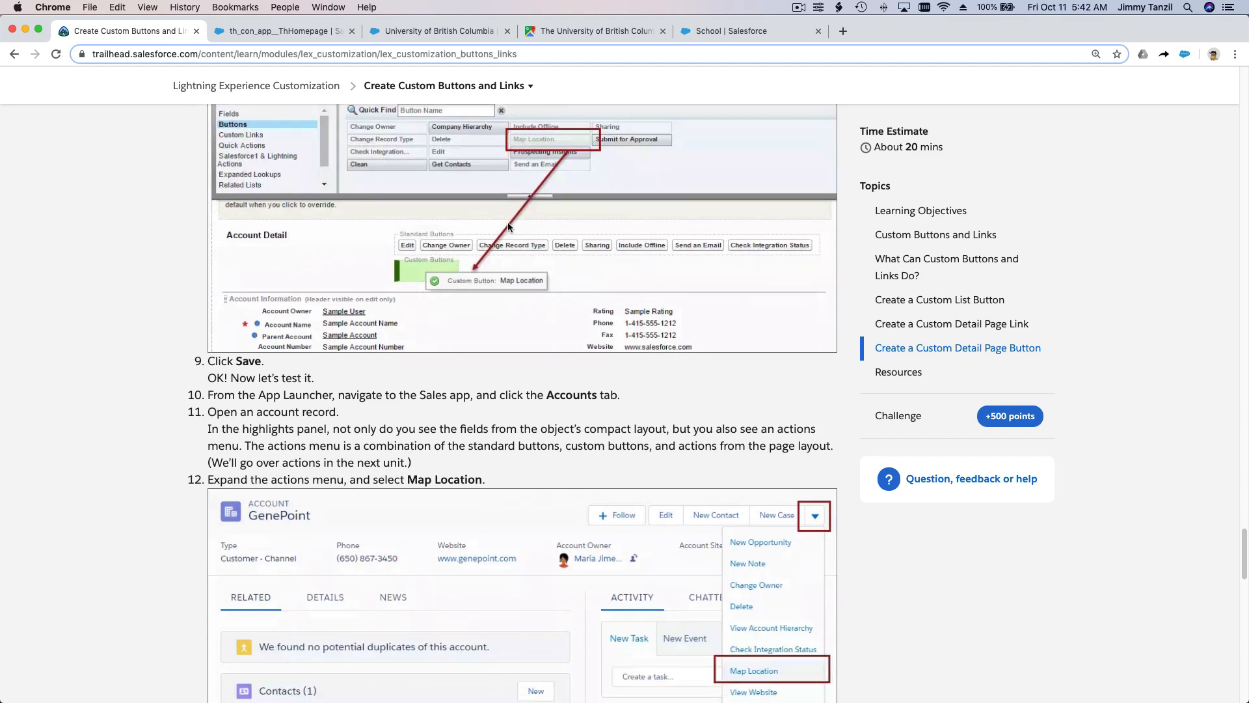
pyautogui.scroll(-6, 509, 226)
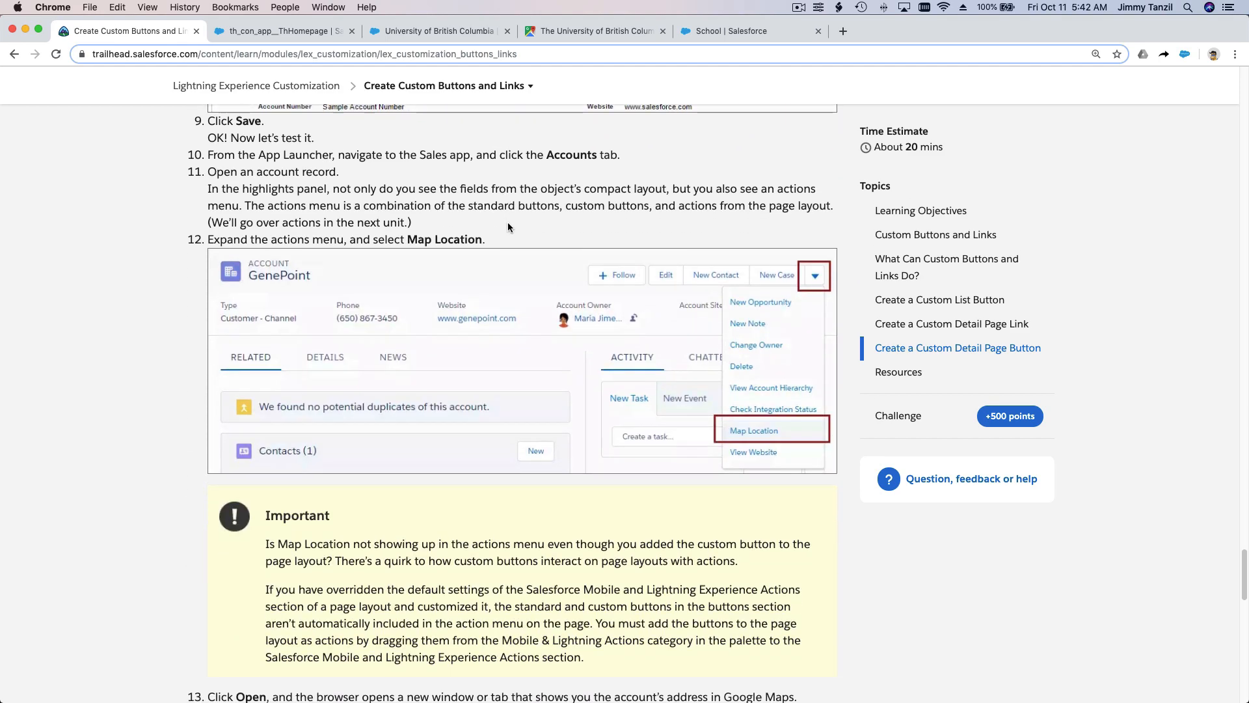
pyautogui.scroll(-15, 508, 225)
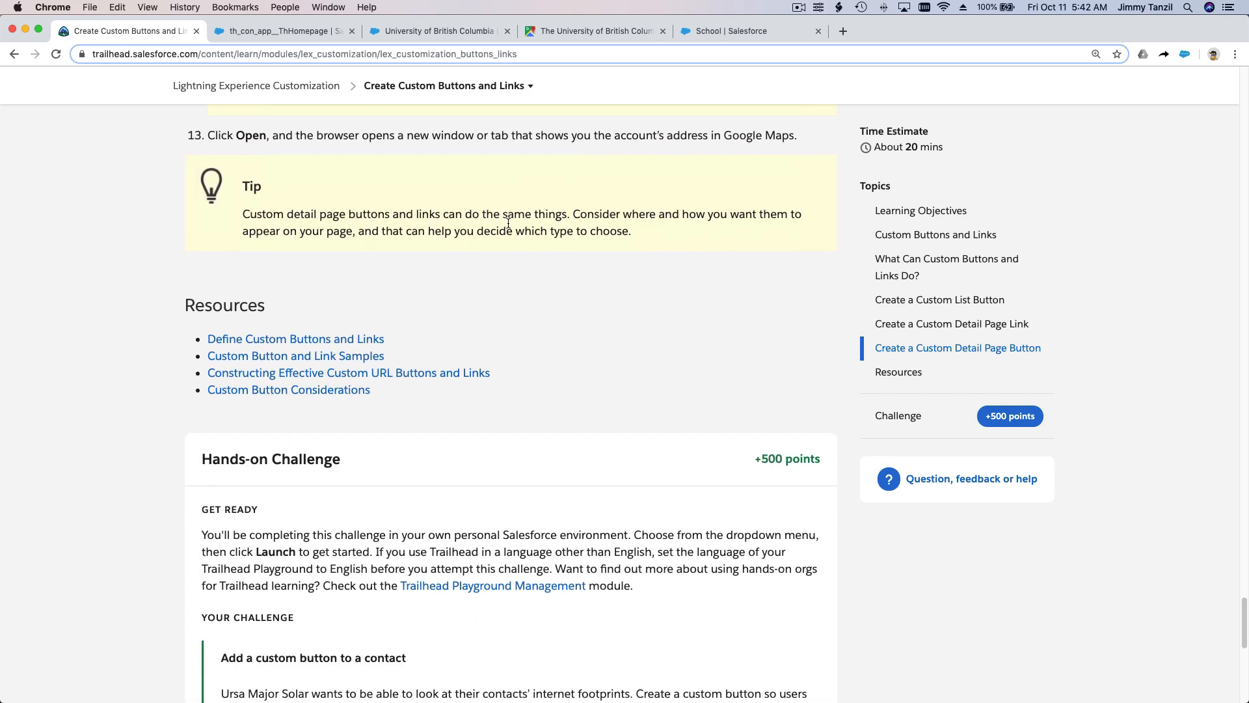
pyautogui.scroll(-7, 509, 225)
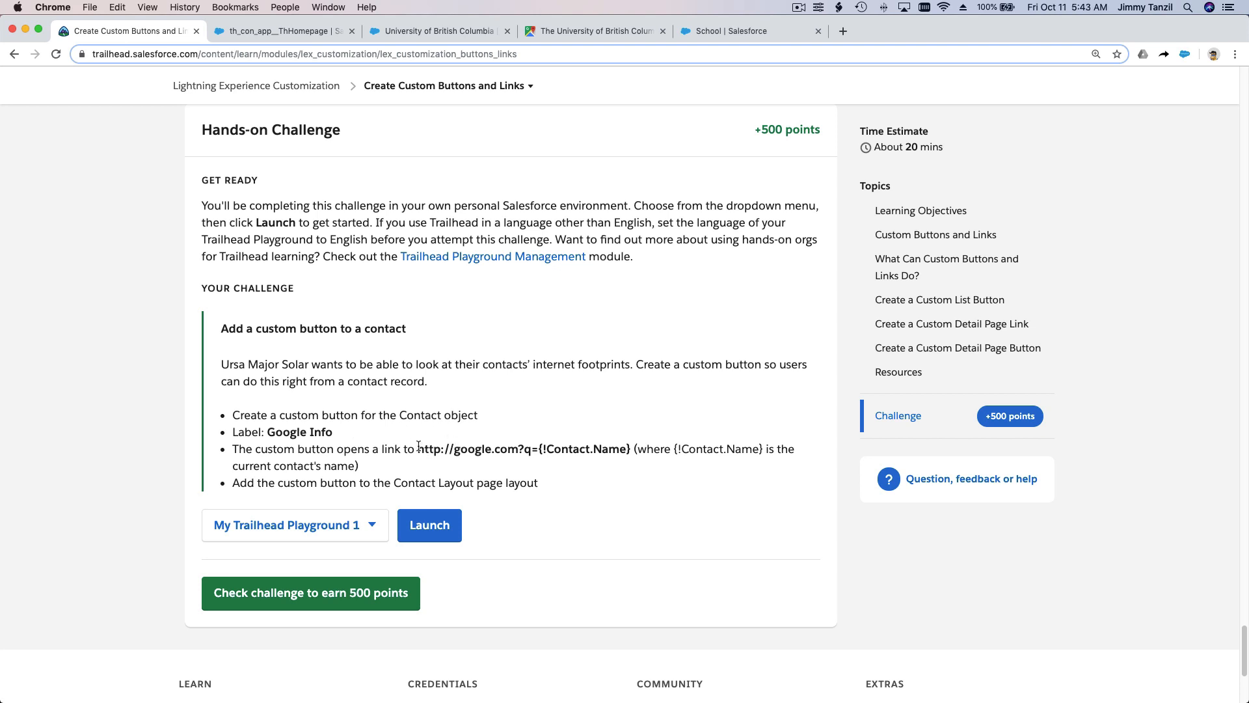
pyautogui.moveTo(418, 447); pyautogui.dragTo(627, 447)
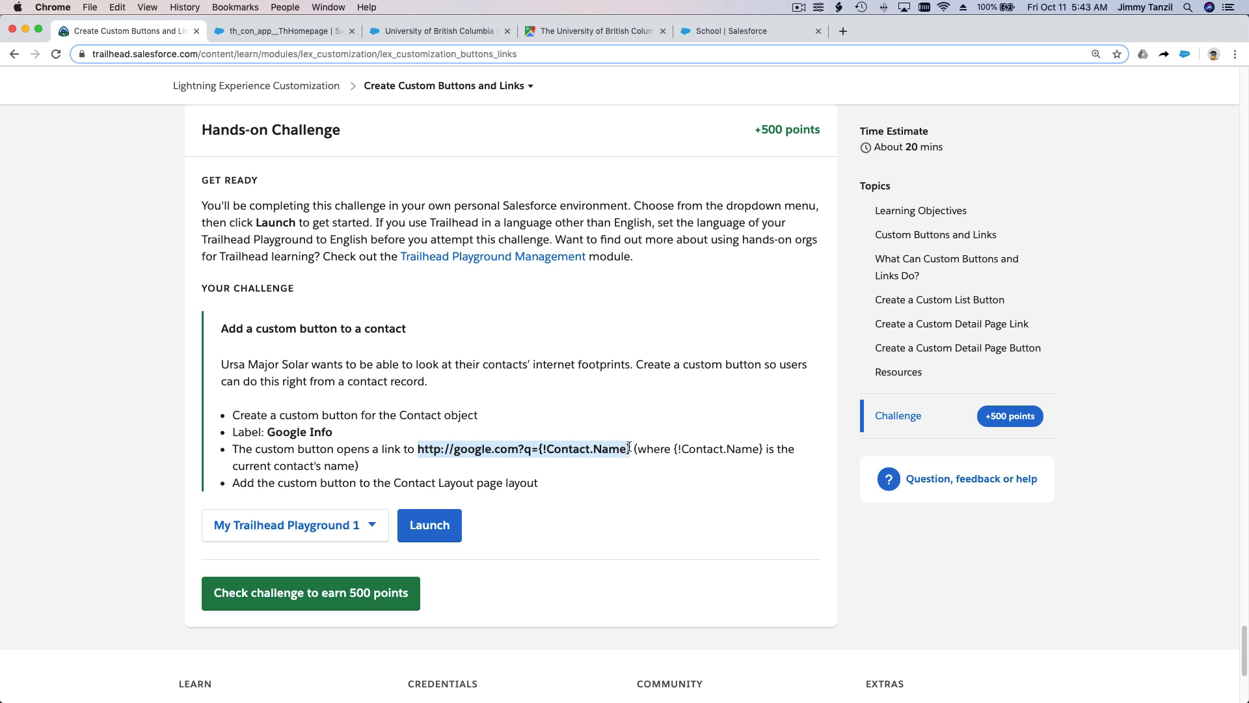
pyautogui.press('super+c')
# Step: Find the Contact object in Setup's Object Manager and open the form for a new custom button or link
pyautogui.click(743, 31)
pyautogui.click(177, 111)
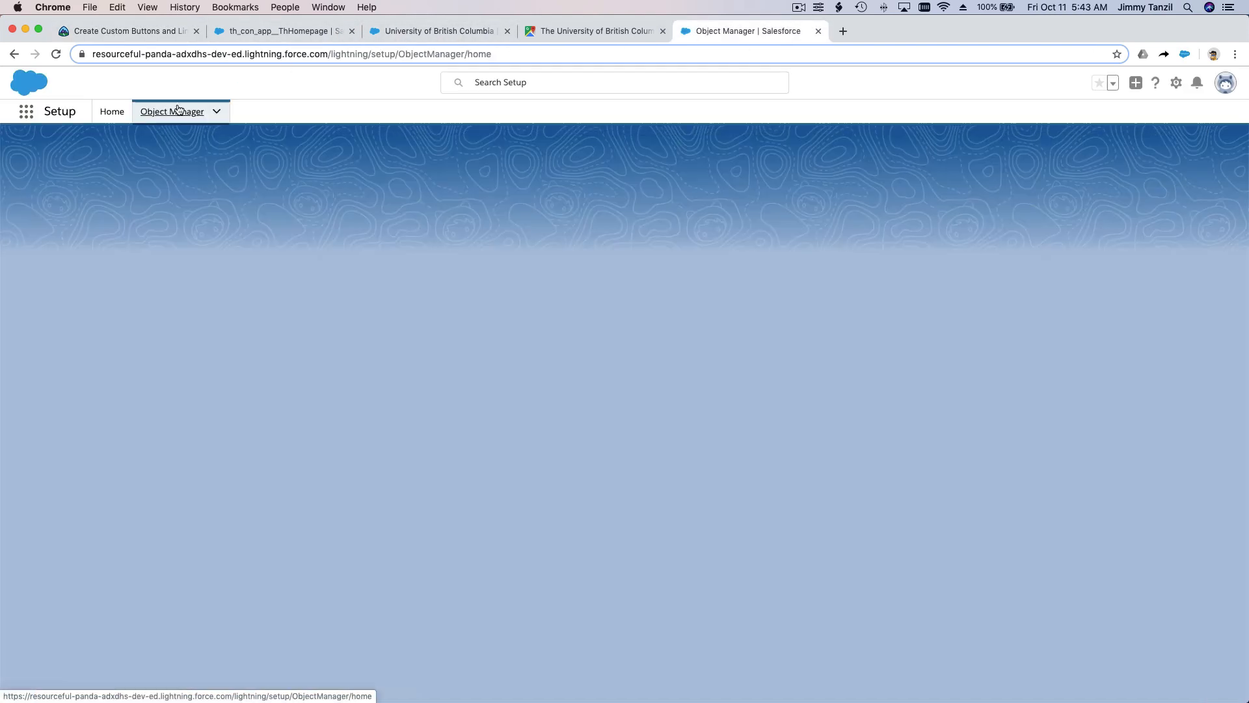
pyautogui.click(998, 154)
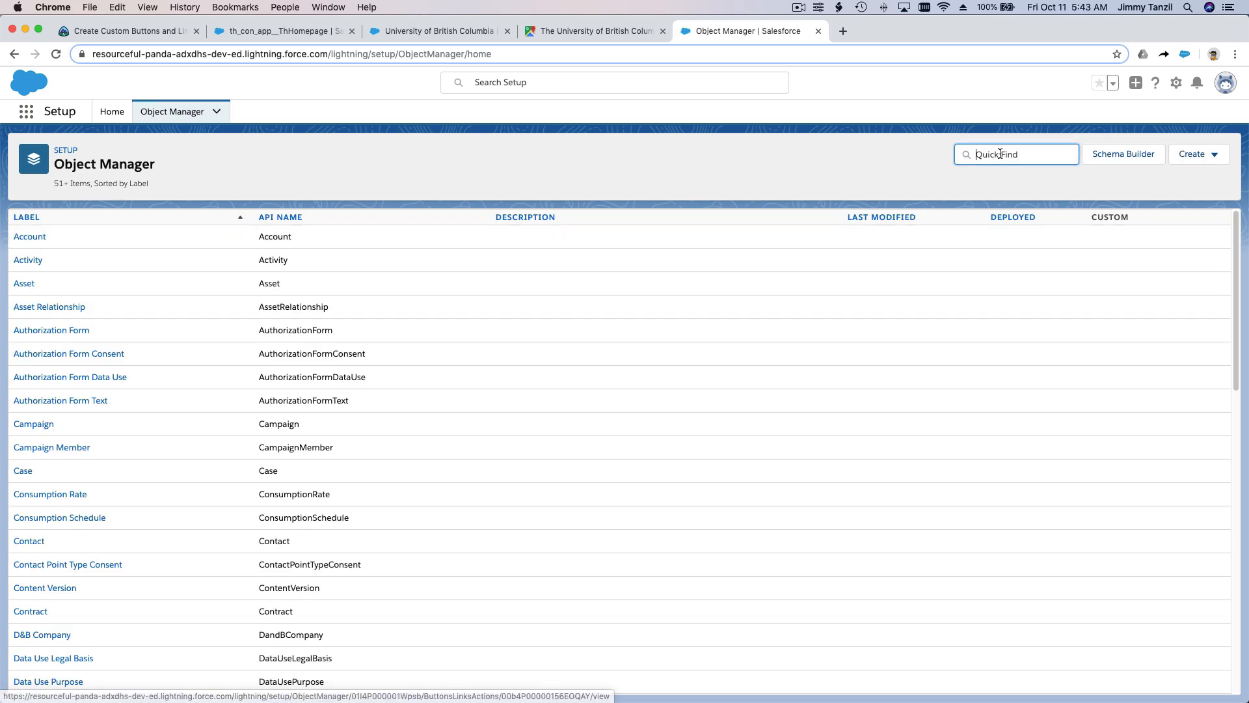
pyautogui.write('Contact')
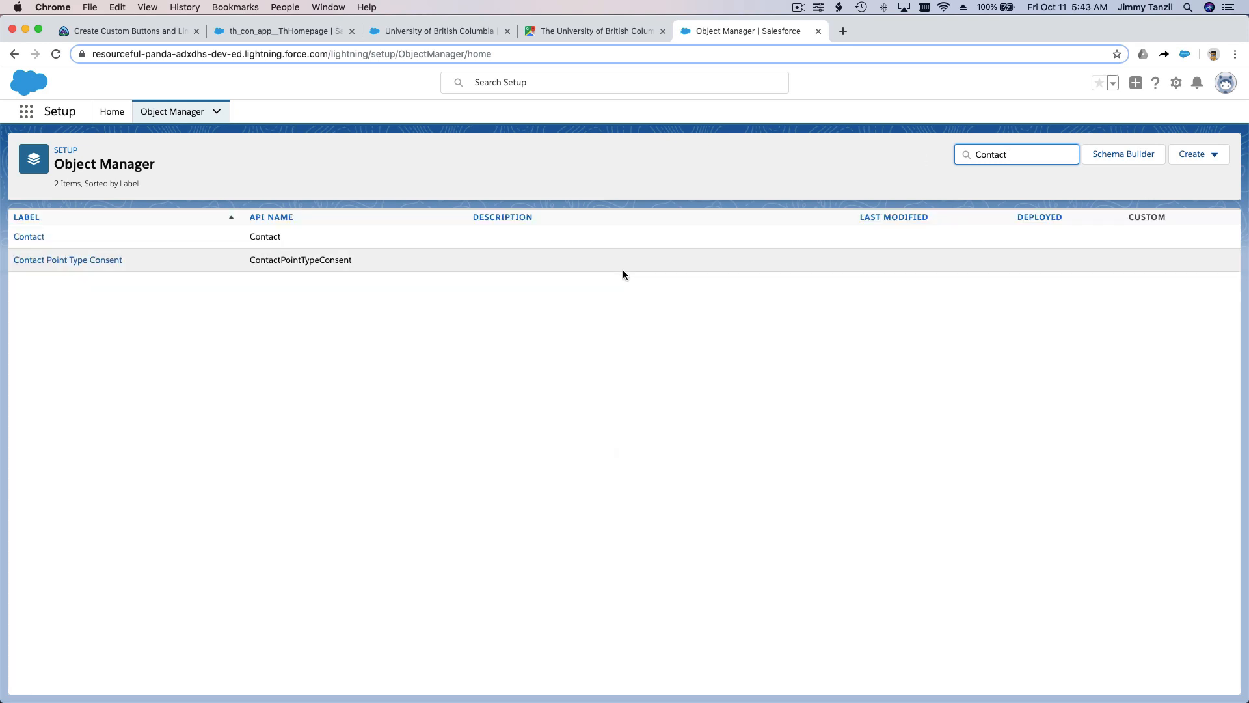
pyautogui.click(44, 242)
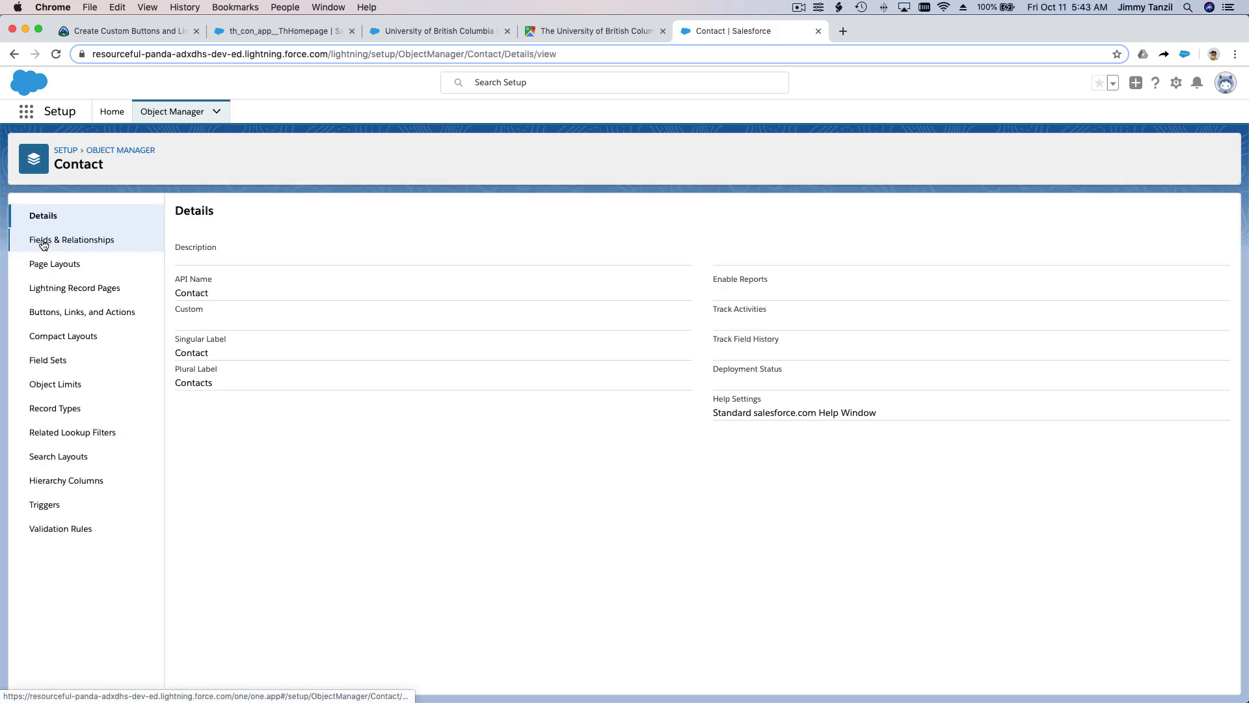
pyautogui.click(122, 322)
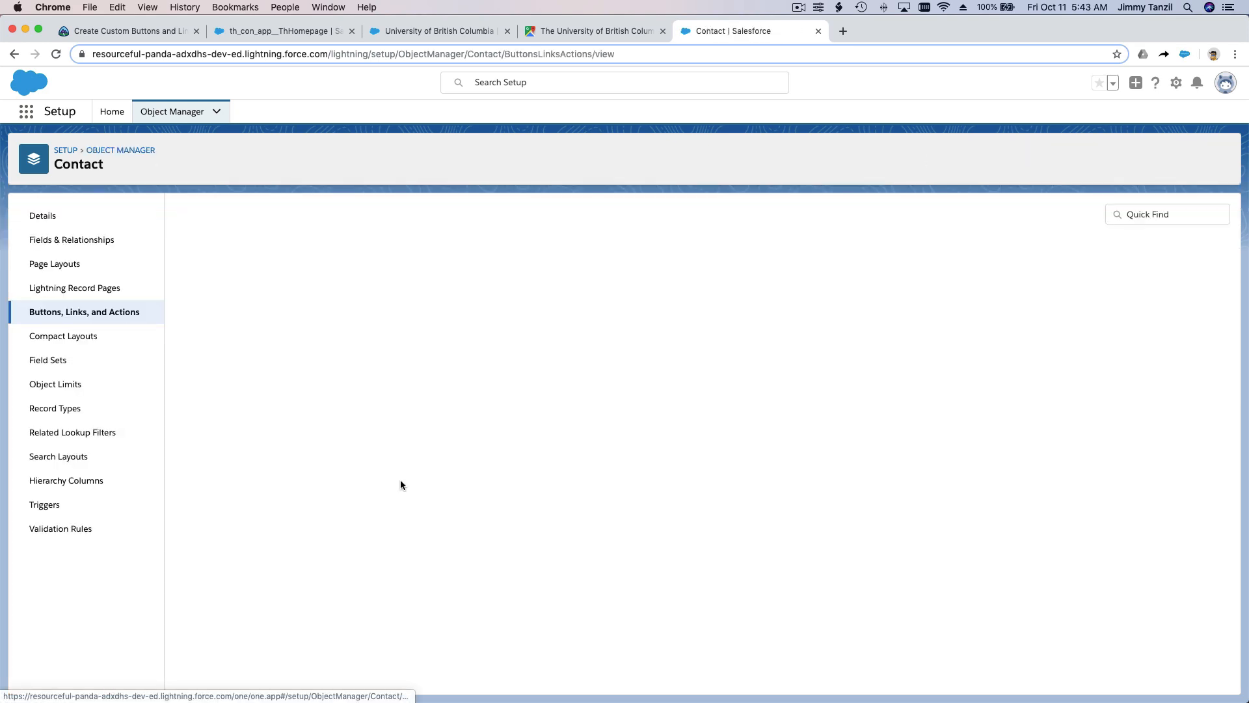
pyautogui.click(1148, 216)
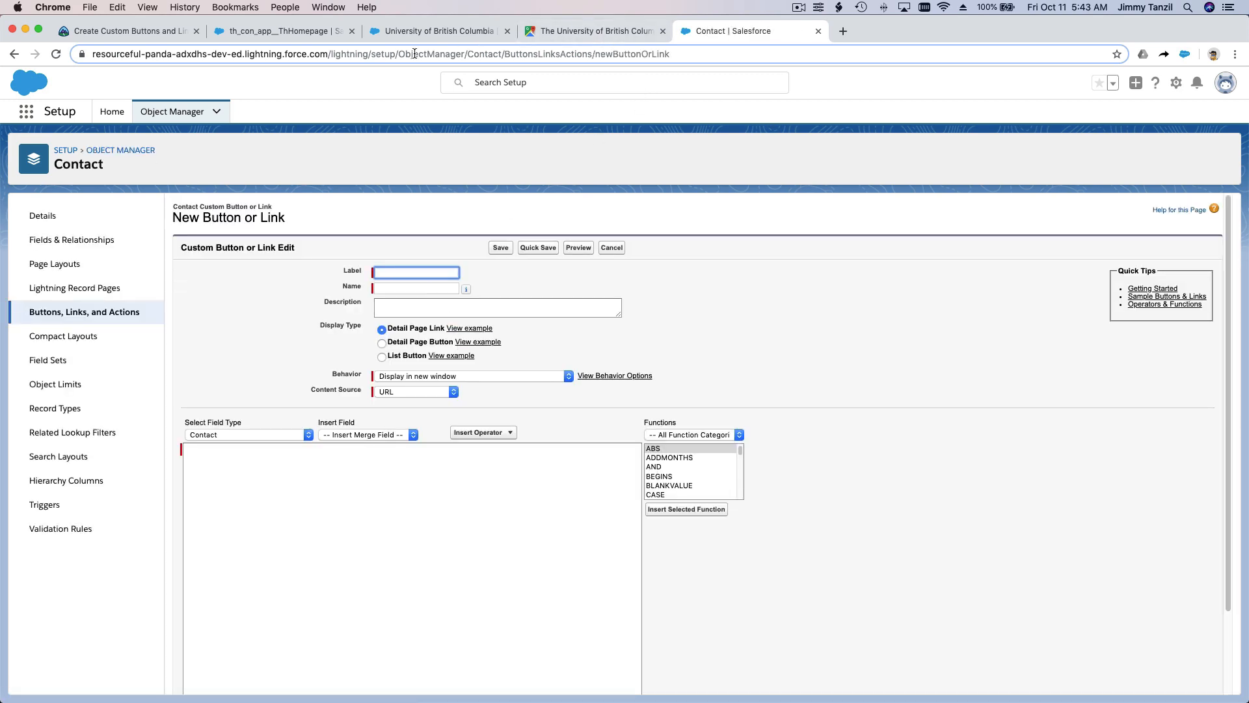
# Step: Check the label required by the challenge and set the new button's label to Google Info and its name to Google_Info
pyautogui.click(145, 37)
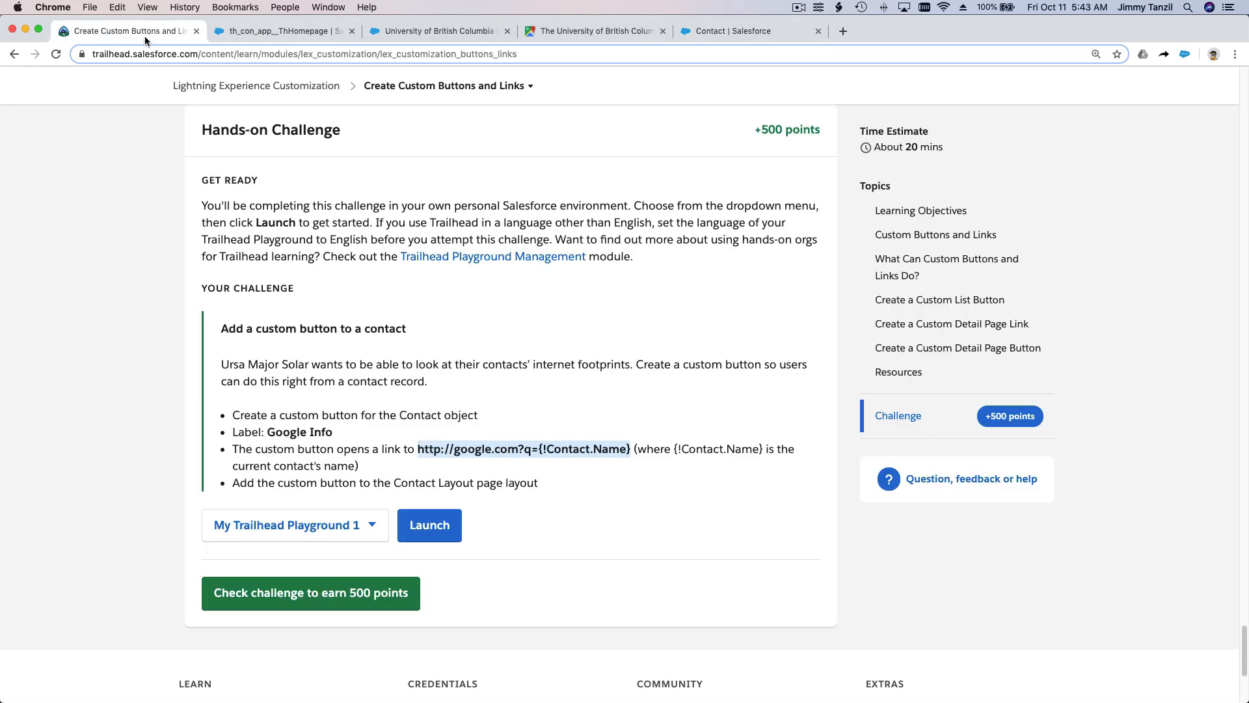
pyautogui.click(736, 30)
pyautogui.write('Goog')
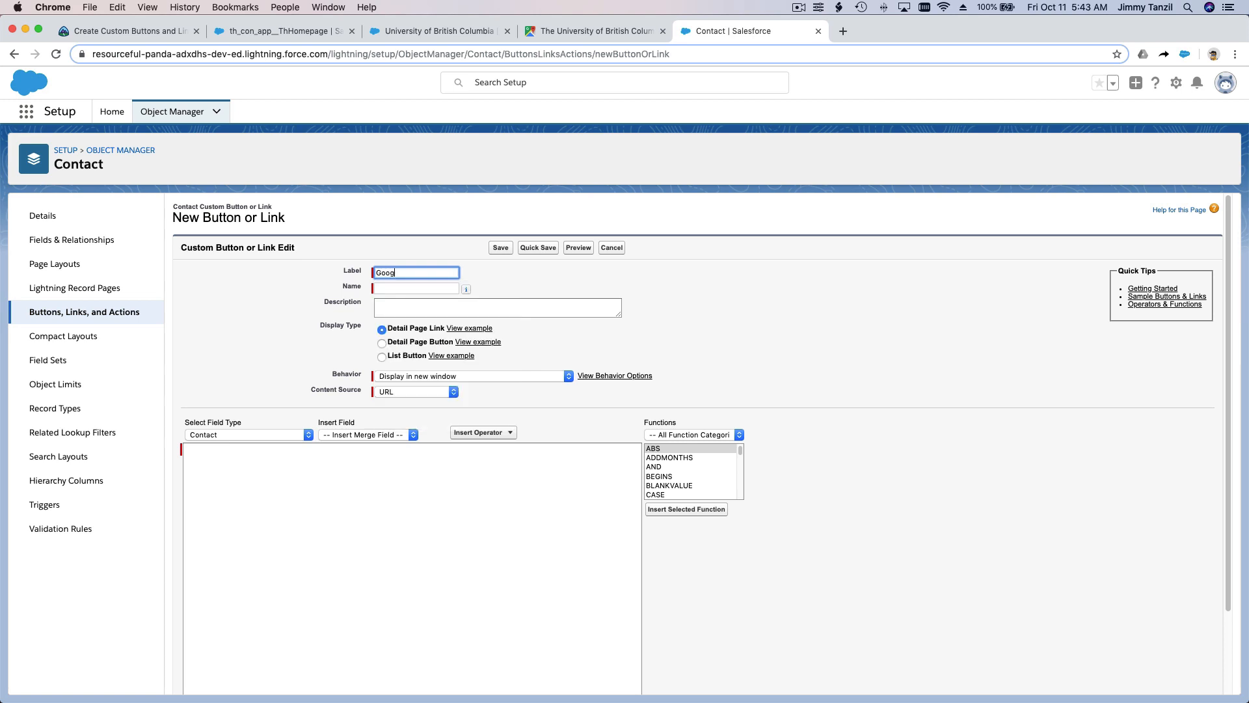
pyautogui.press('Tab')
pyautogui.press('Tab')
pyautogui.press('Tab')
pyautogui.press('Tab')
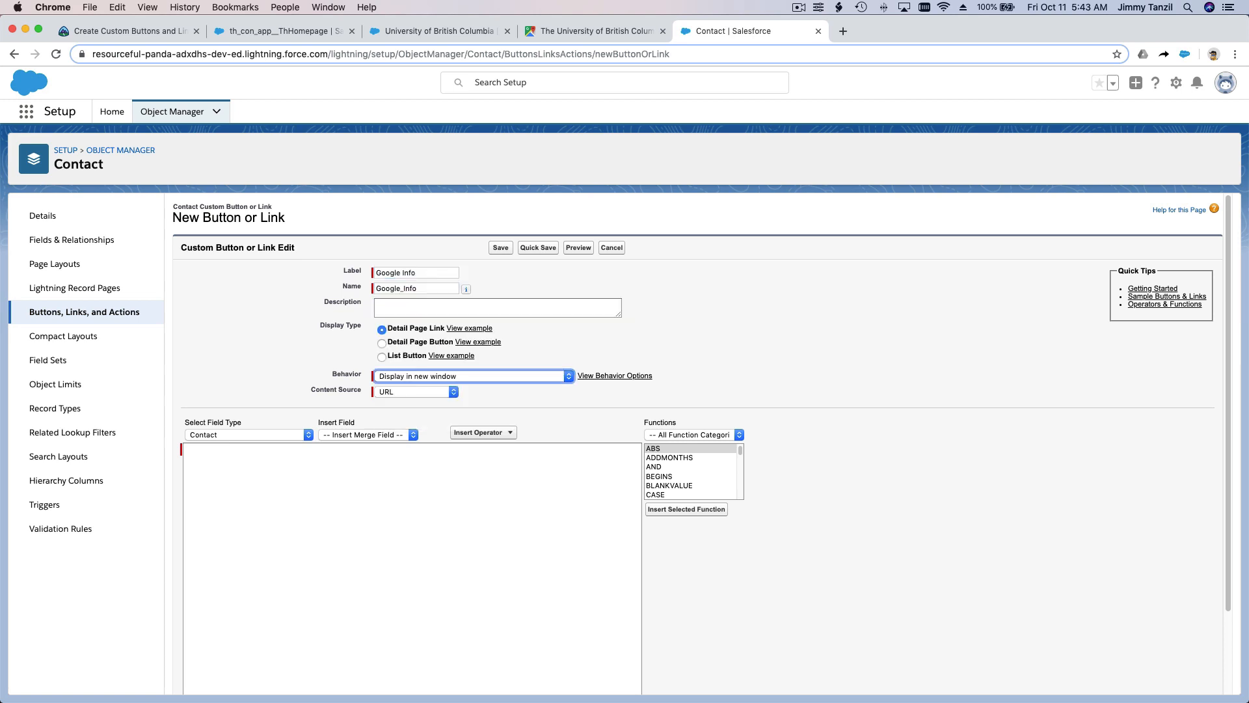
pyautogui.click(546, 504)
pyautogui.press('super+v')
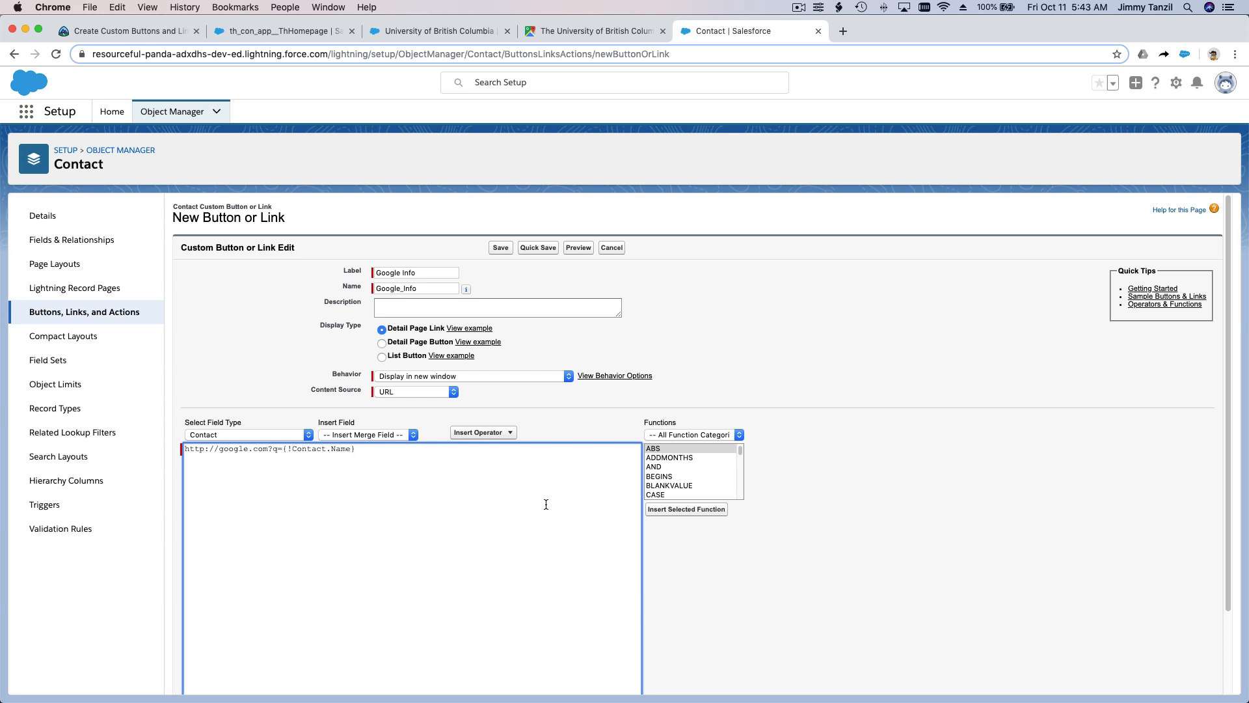
pyautogui.click(504, 252)
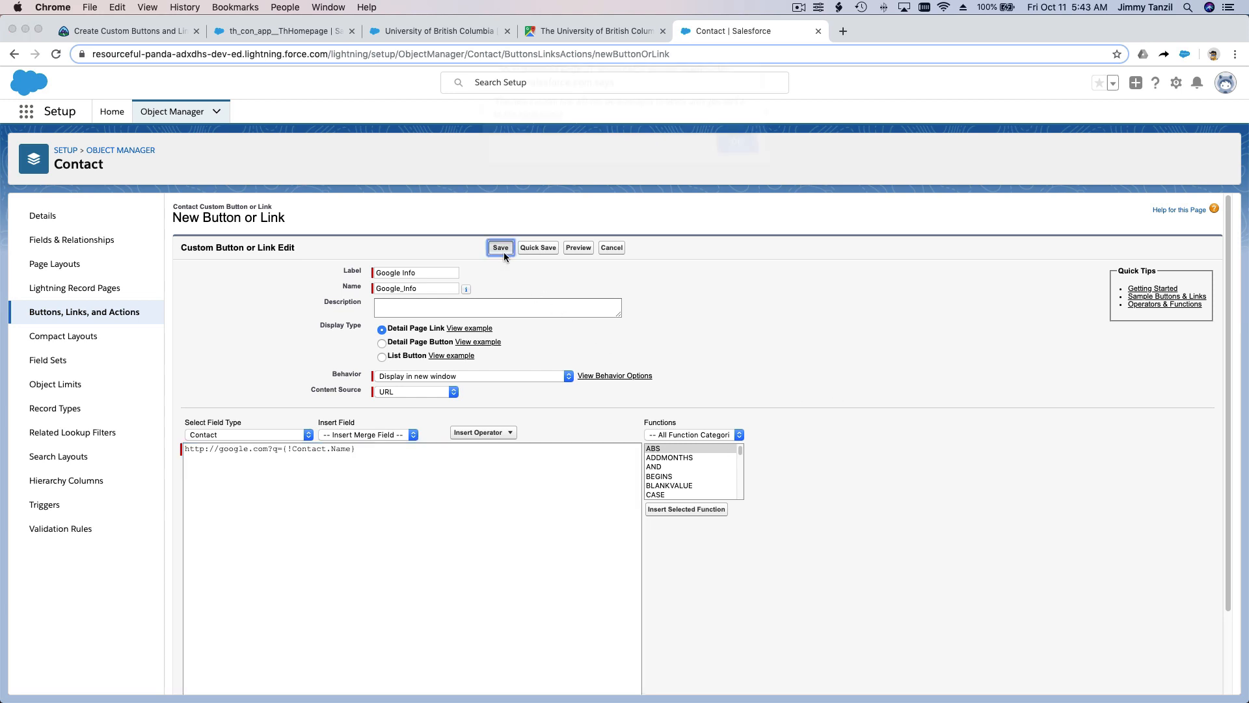
pyautogui.click(742, 160)
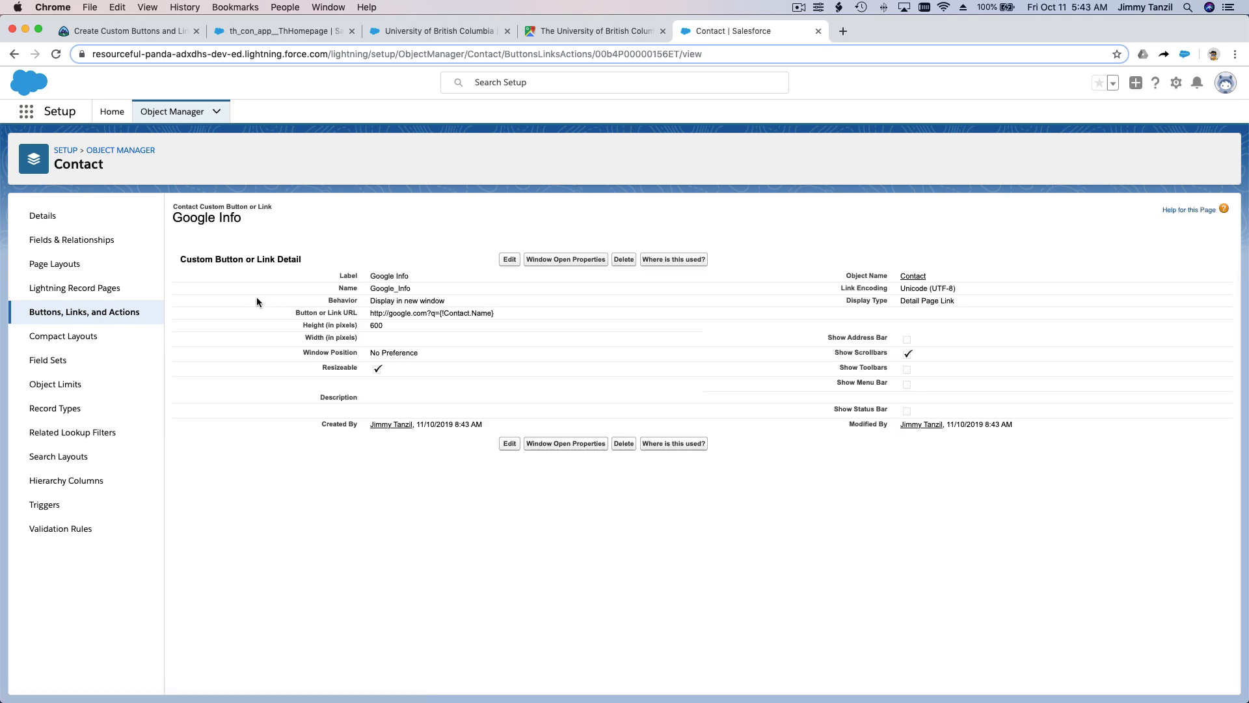
# Step: Open the Contact Layout page layout and look for Google Info among its buttons, quick actions and Mobile & Lightning actions
pyautogui.click(130, 264)
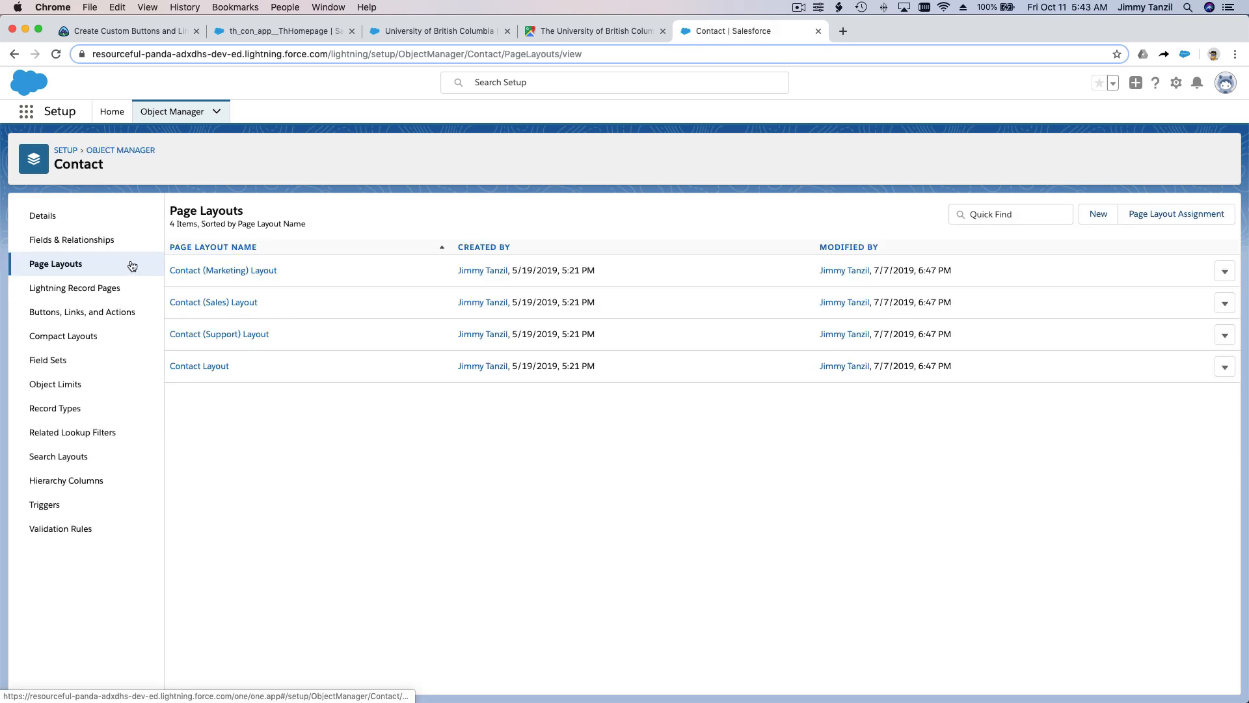
pyautogui.click(205, 367)
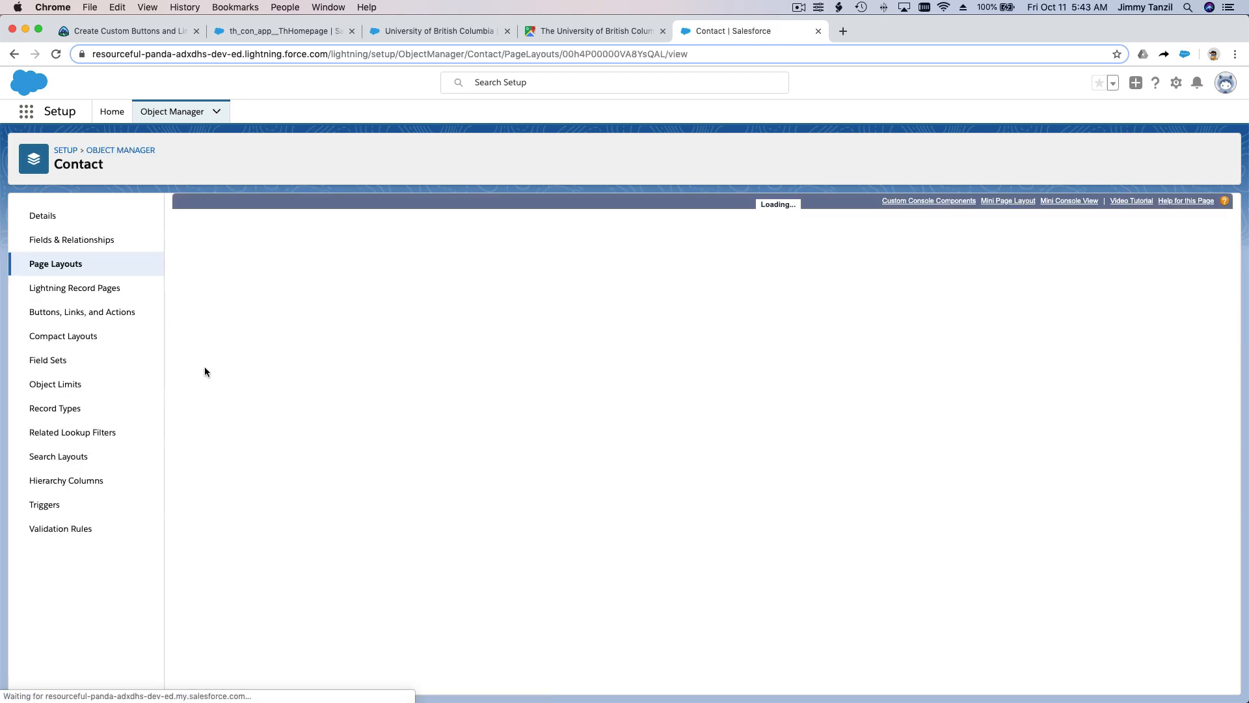
pyautogui.click(189, 256)
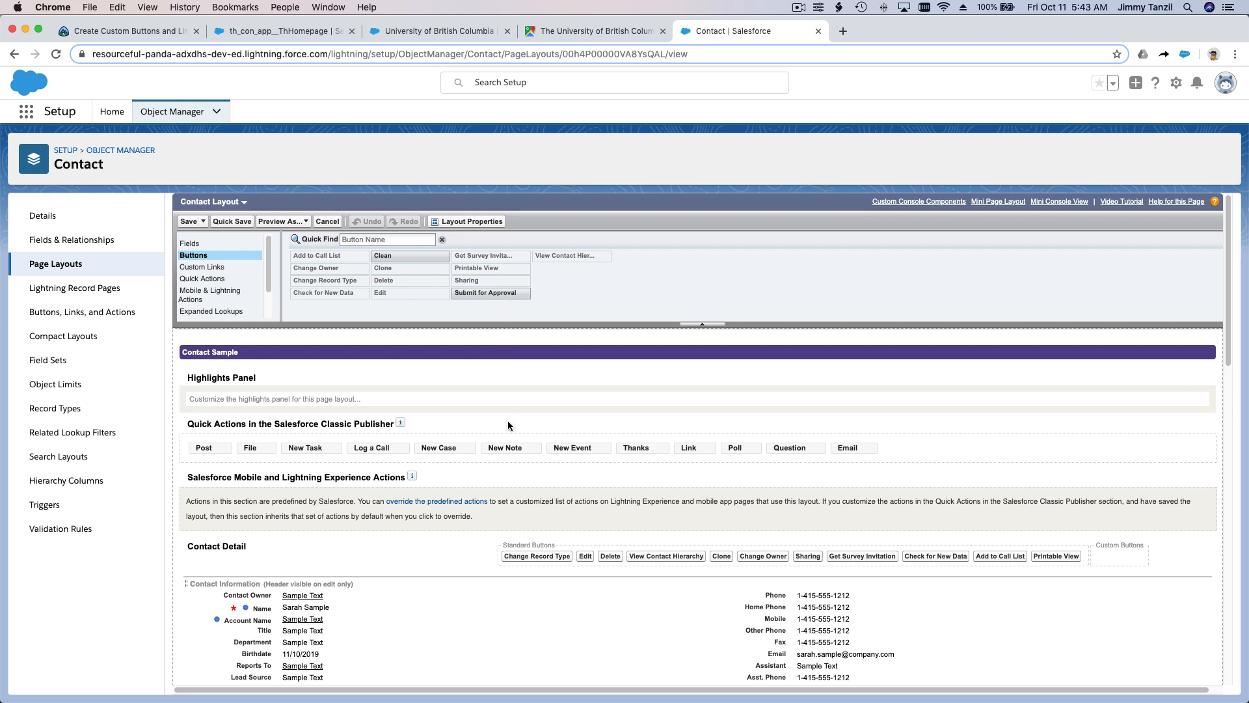
pyautogui.click(248, 295)
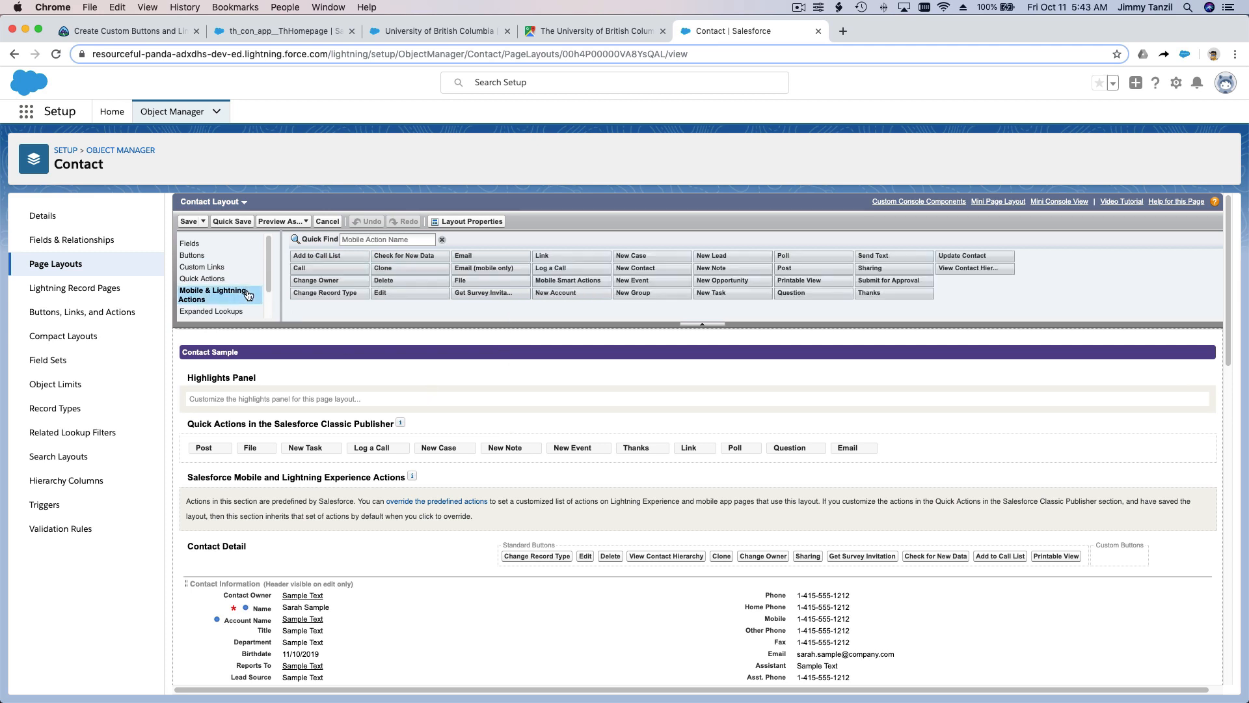
pyautogui.click(238, 258)
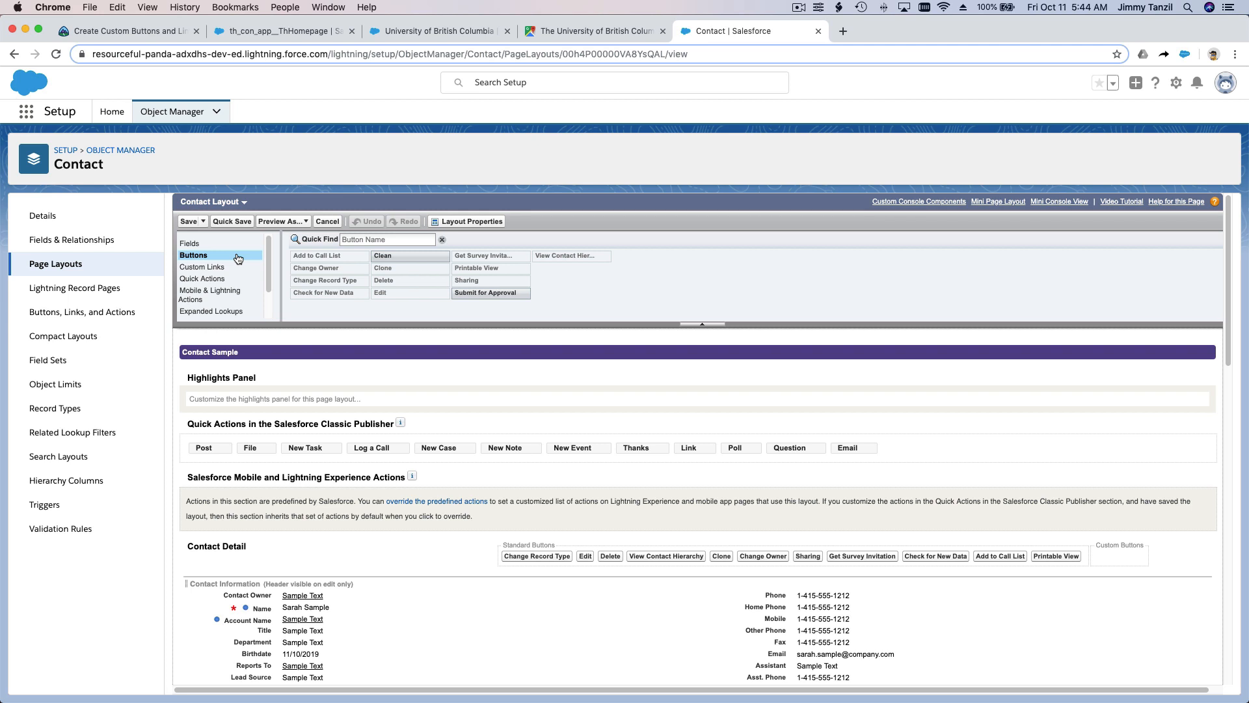
pyautogui.scroll(-2, 238, 259)
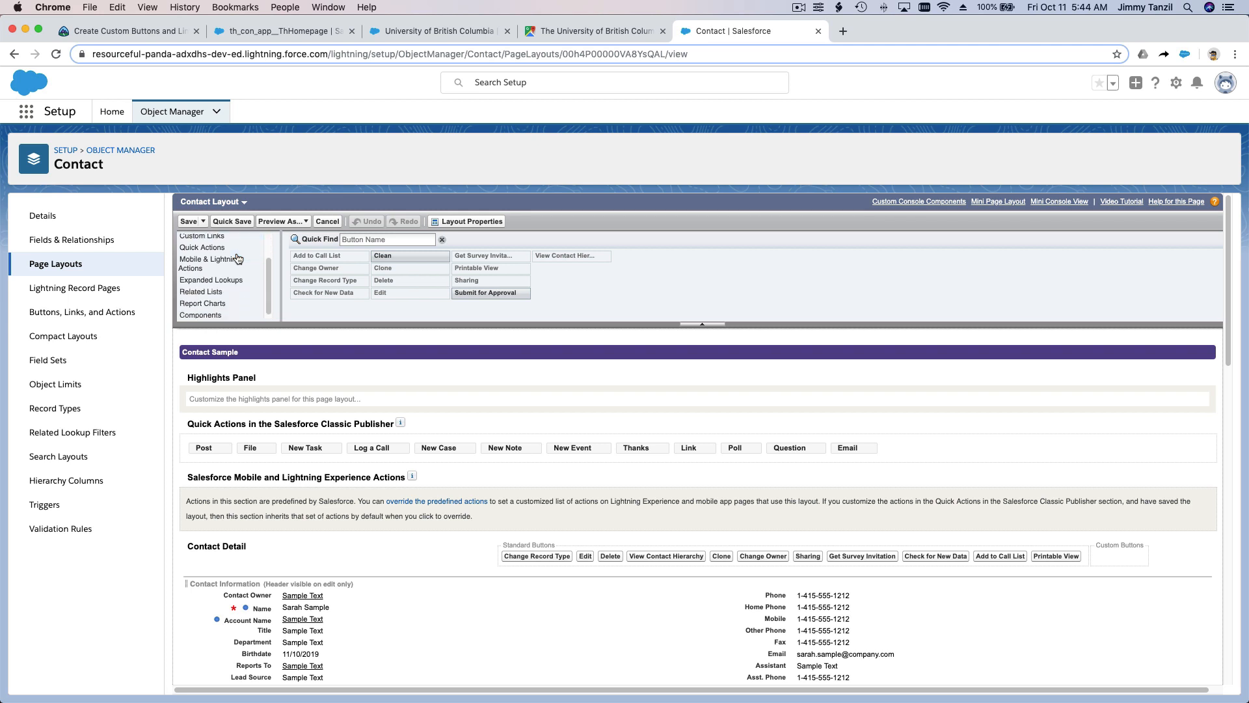
pyautogui.scroll(2, 238, 259)
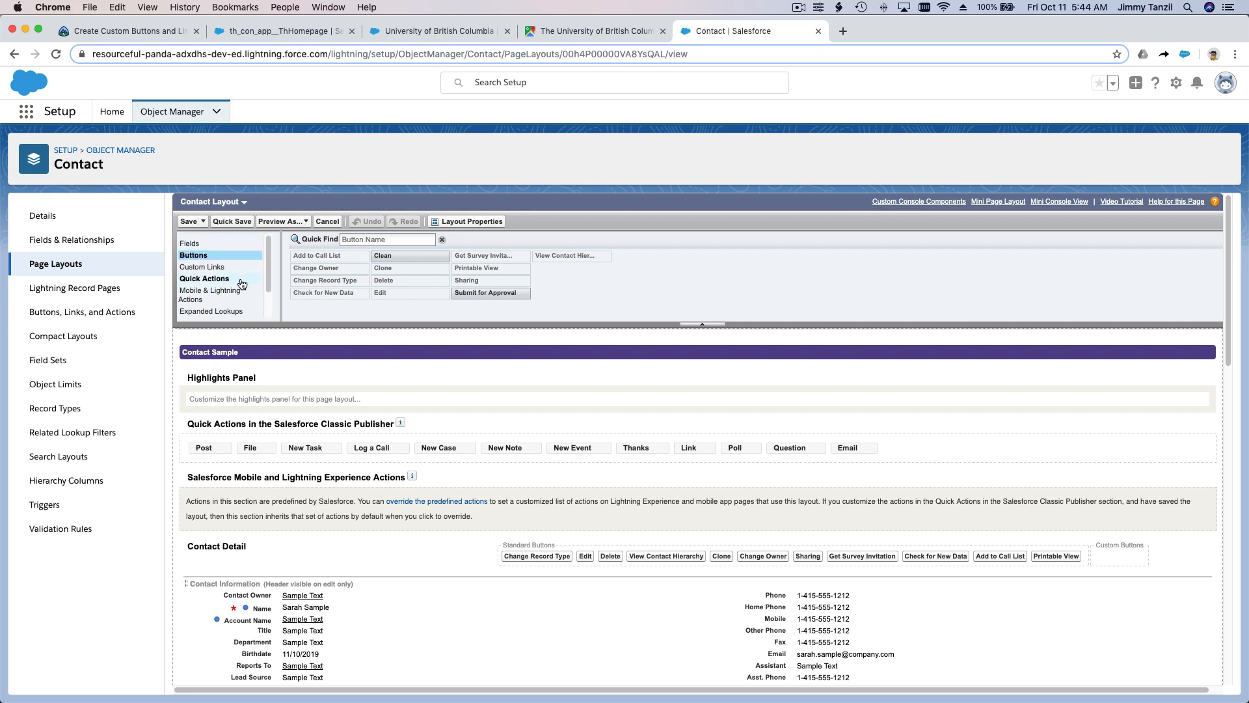
pyautogui.click(240, 278)
pyautogui.click(246, 297)
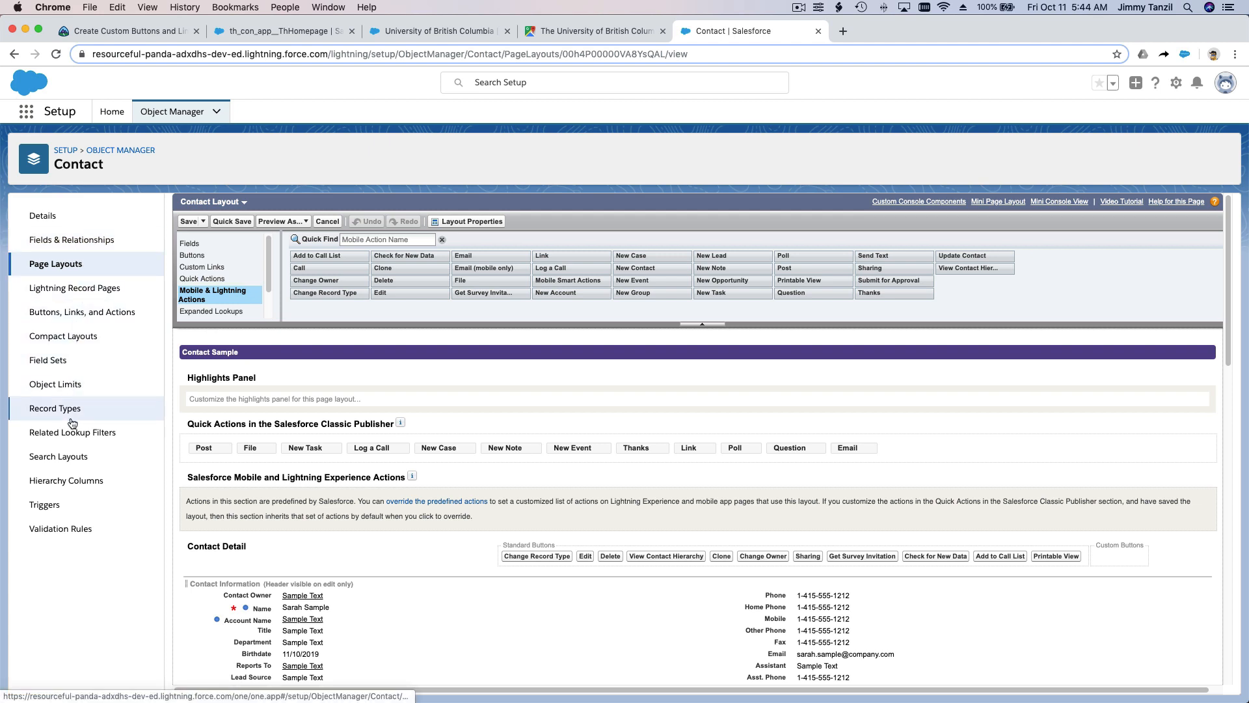
# Step: Edit the Contact object's Google Info item, set its display type to Detail Page Button and save it
pyautogui.click(84, 313)
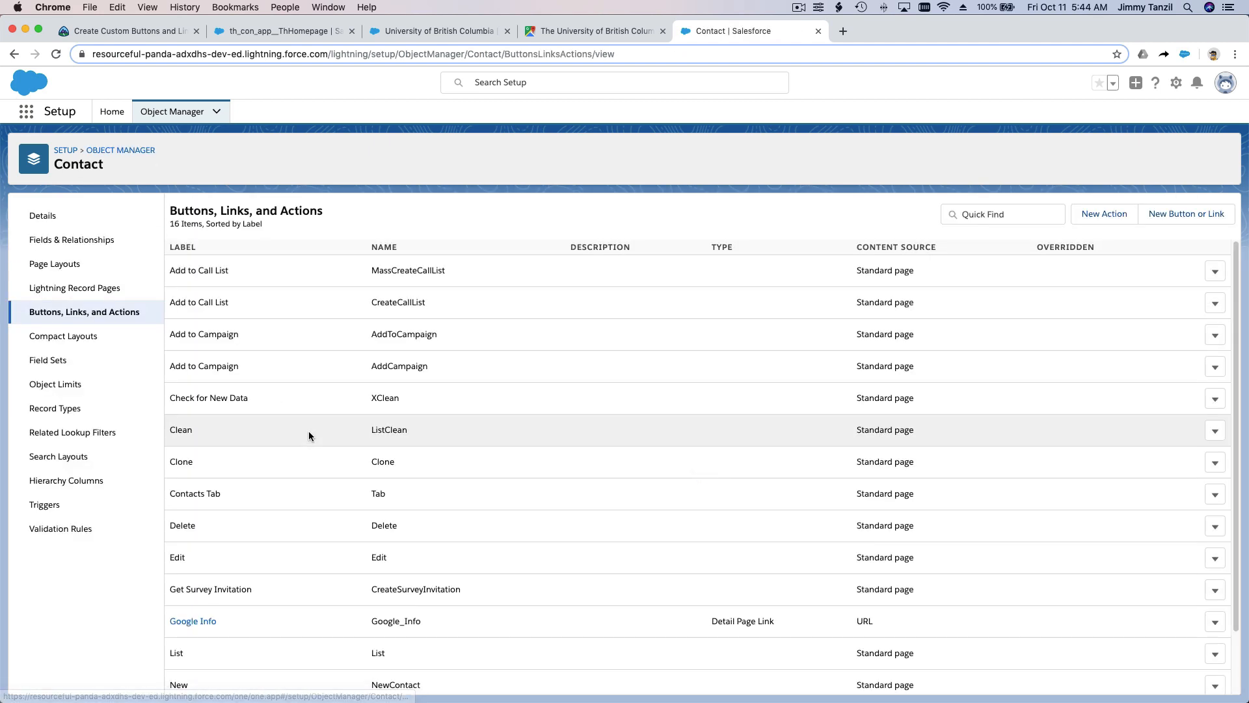
pyautogui.scroll(-2, 309, 430)
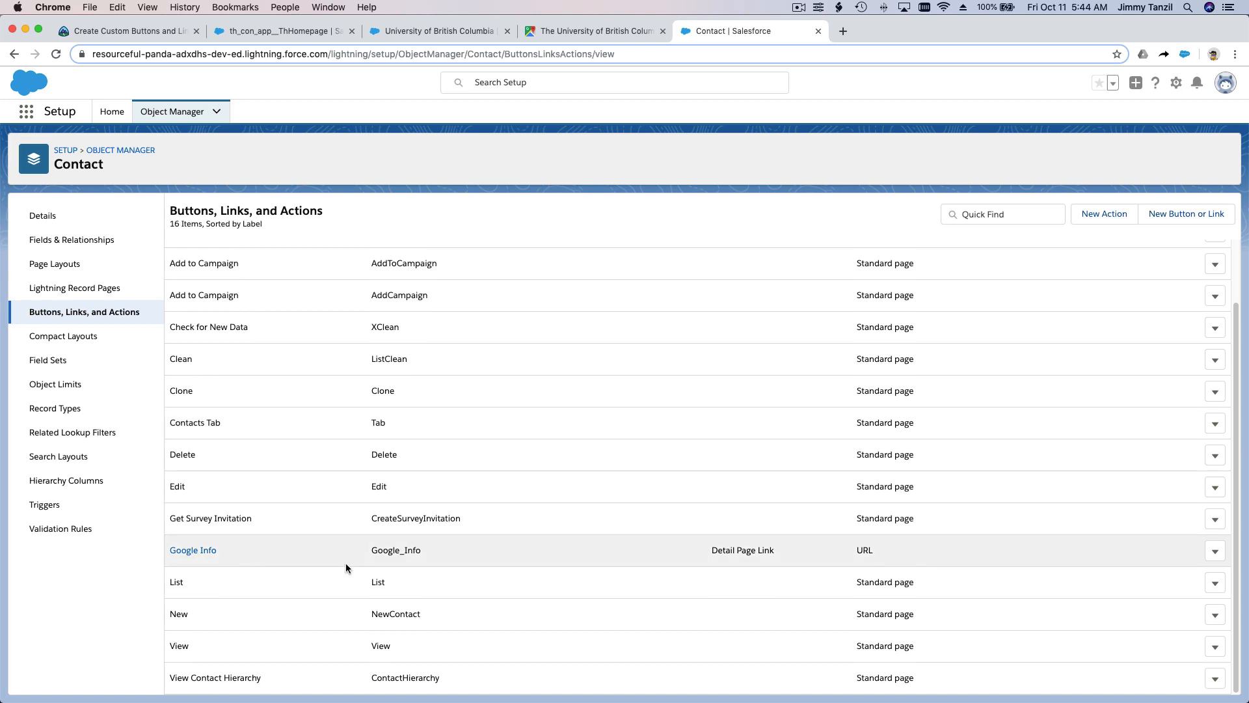
pyautogui.scroll(2, 709, 549)
pyautogui.scroll(-2, 710, 551)
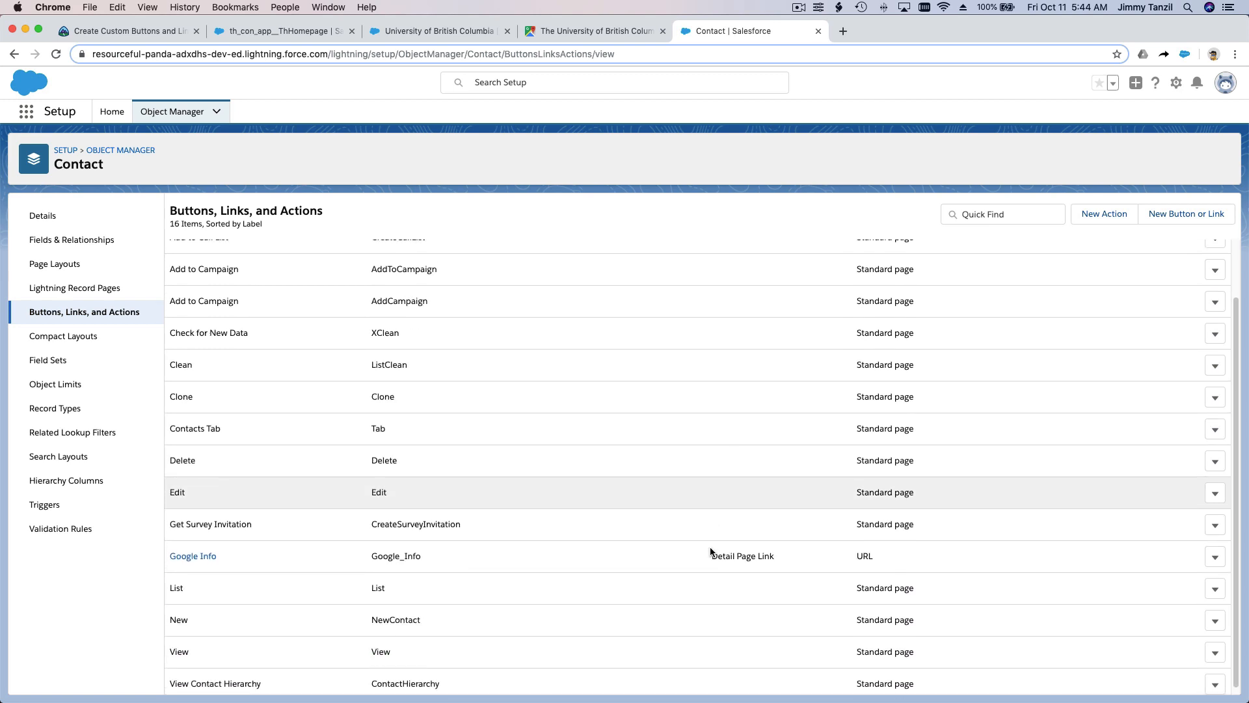
pyautogui.click(1215, 551)
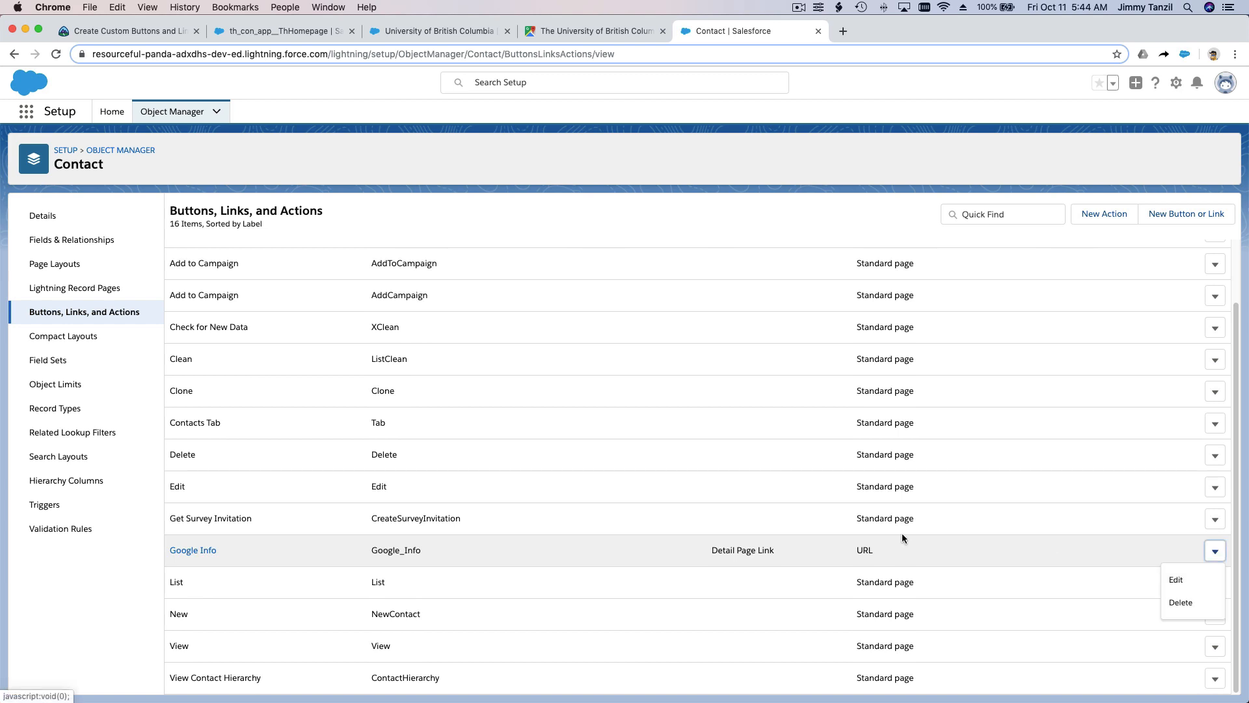
pyautogui.click(1176, 579)
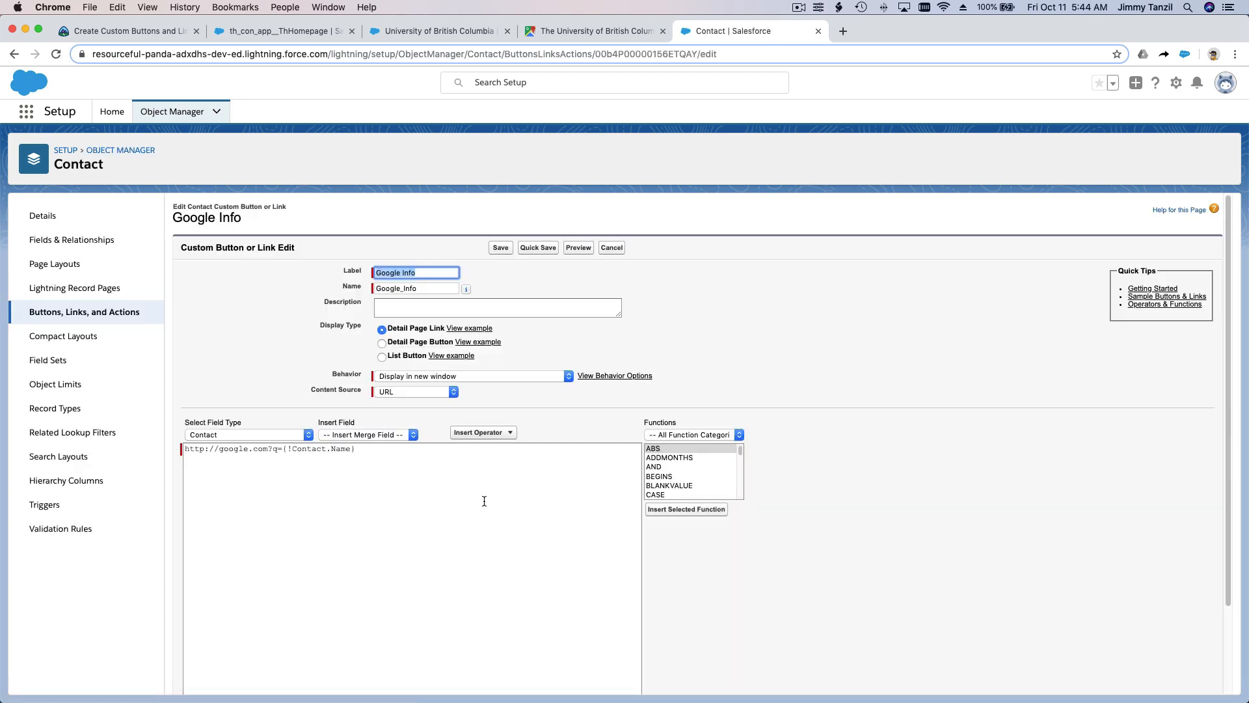
pyautogui.click(389, 350)
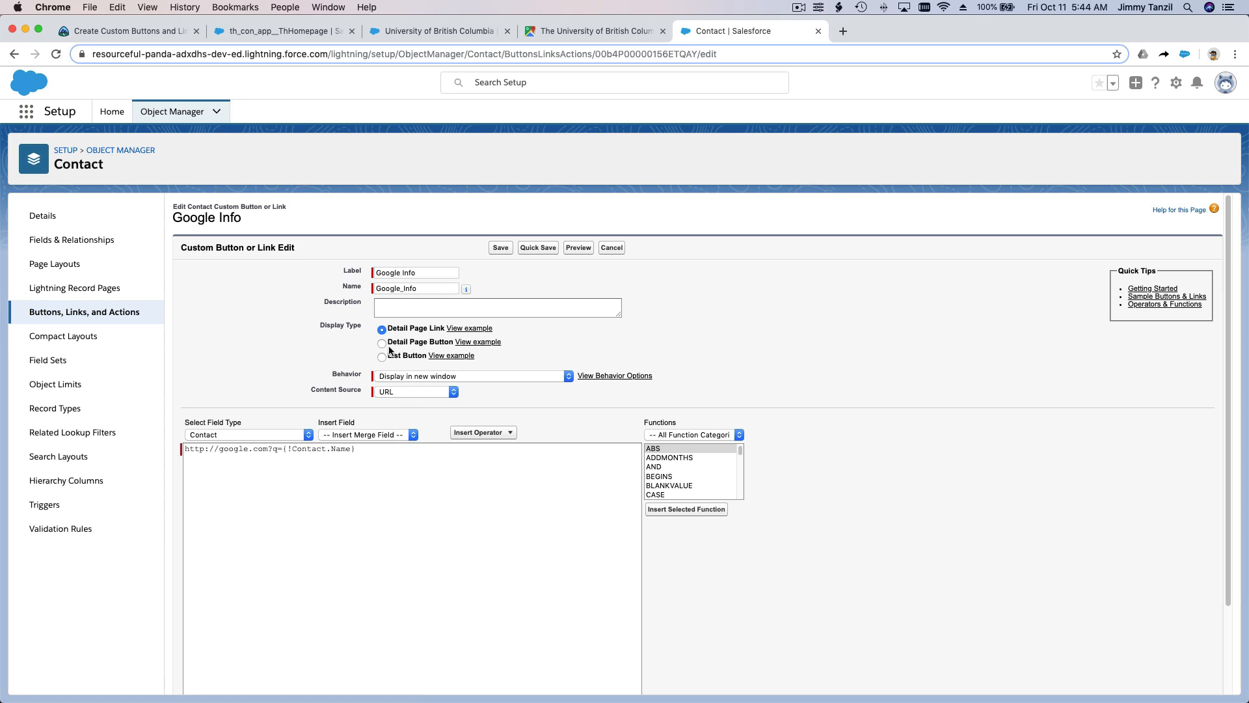
pyautogui.click(382, 343)
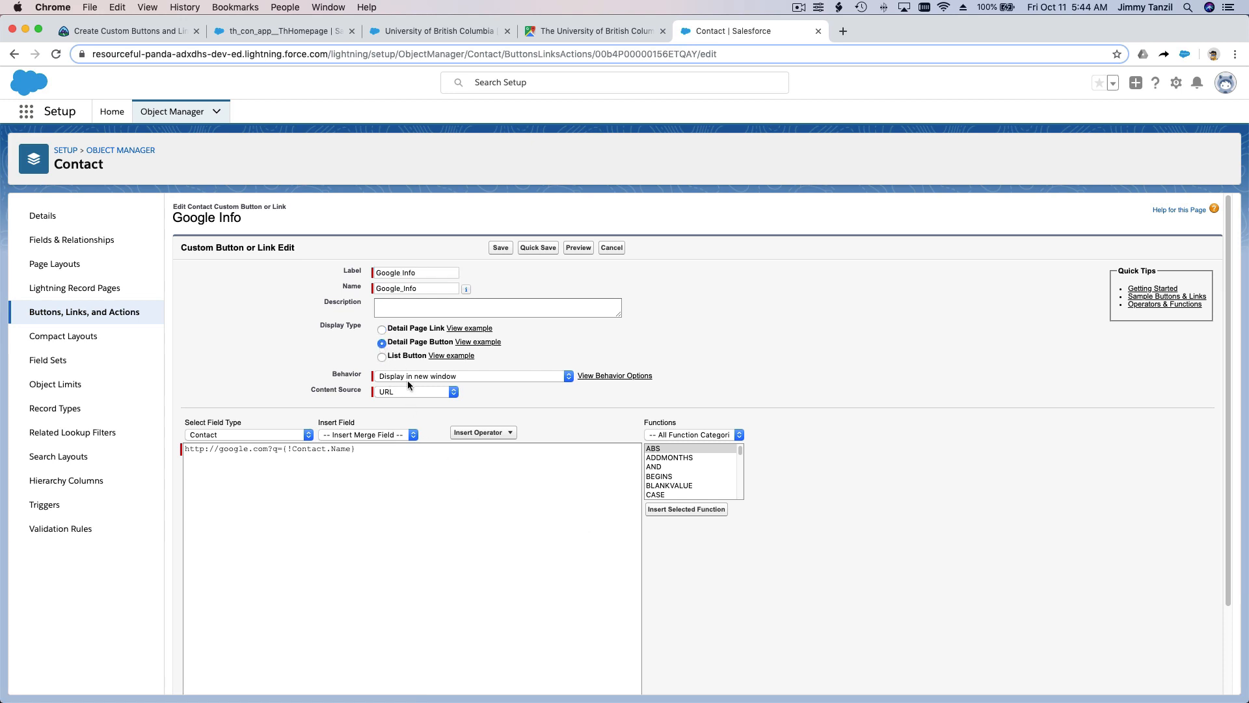
pyautogui.click(502, 248)
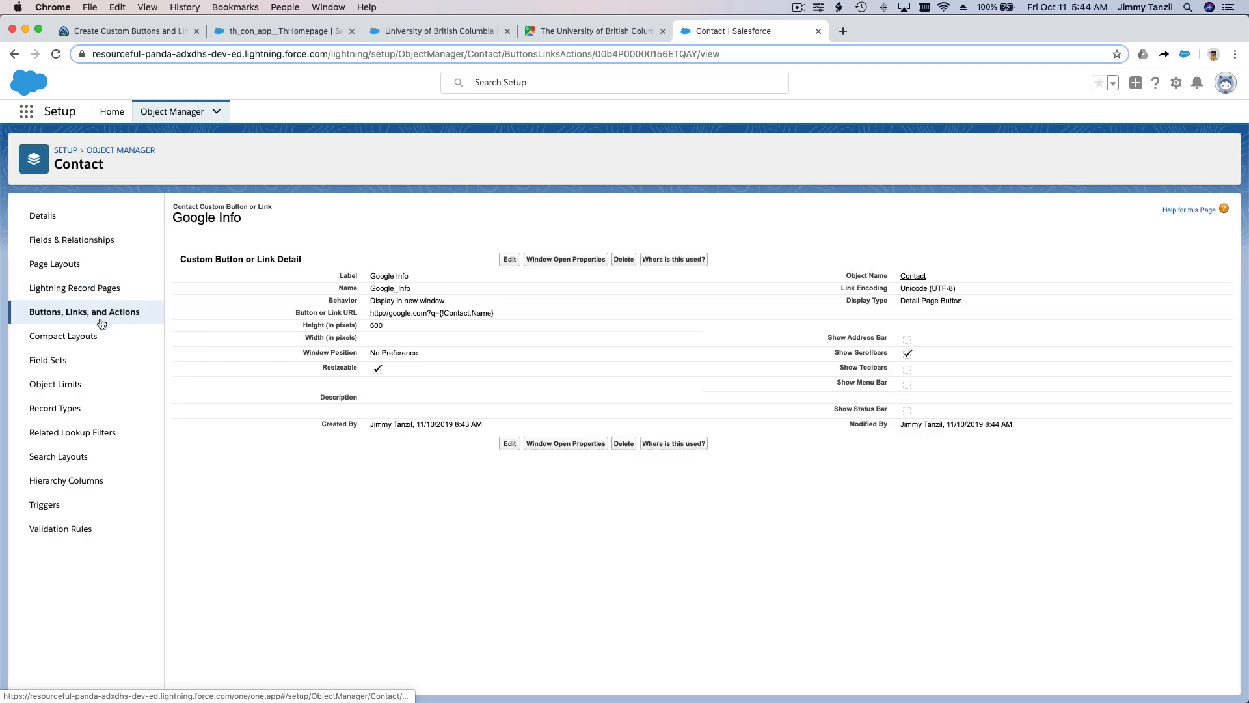
# Step: Add the Google Info button to the Custom Buttons area of the Contact Layout page layout and save the layout
pyautogui.click(94, 263)
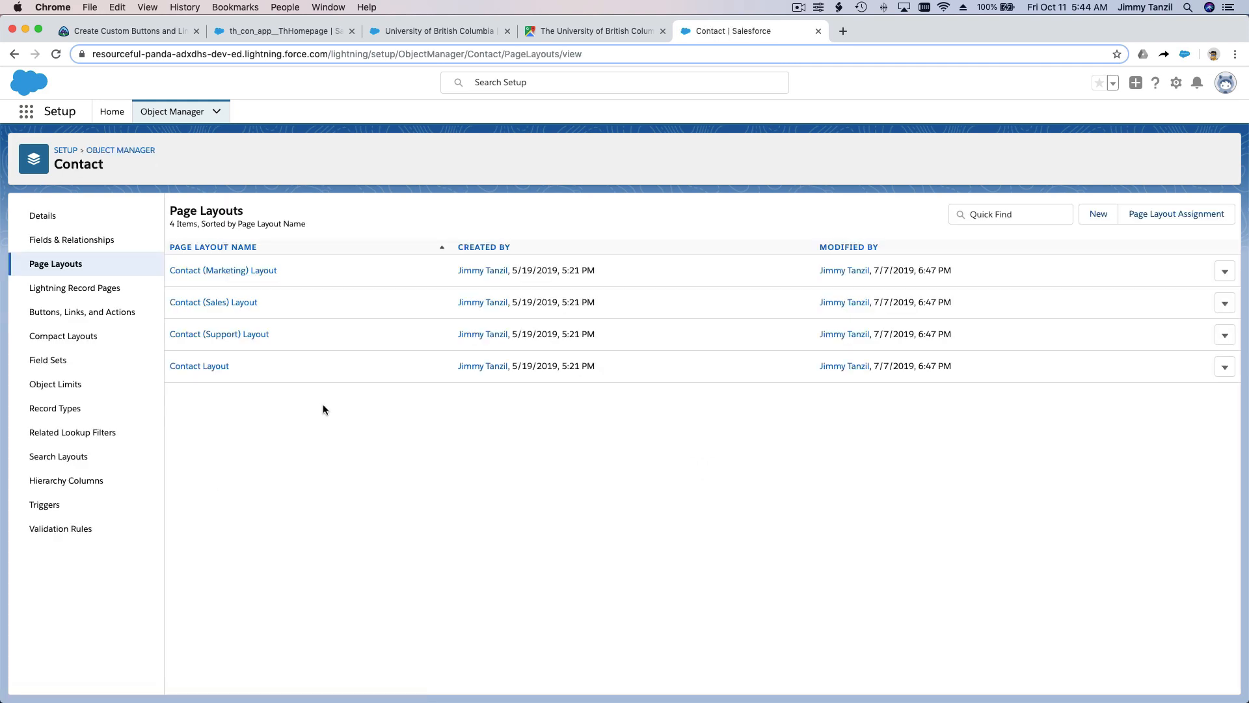
pyautogui.click(213, 365)
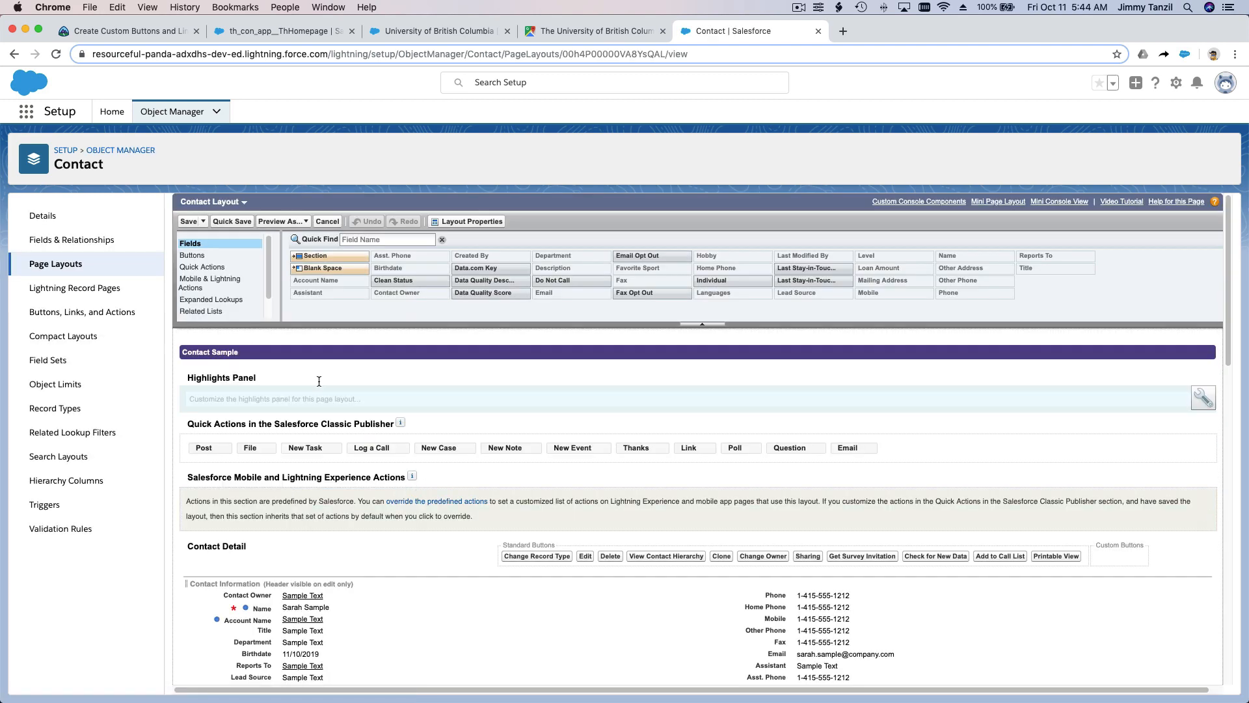
pyautogui.click(258, 255)
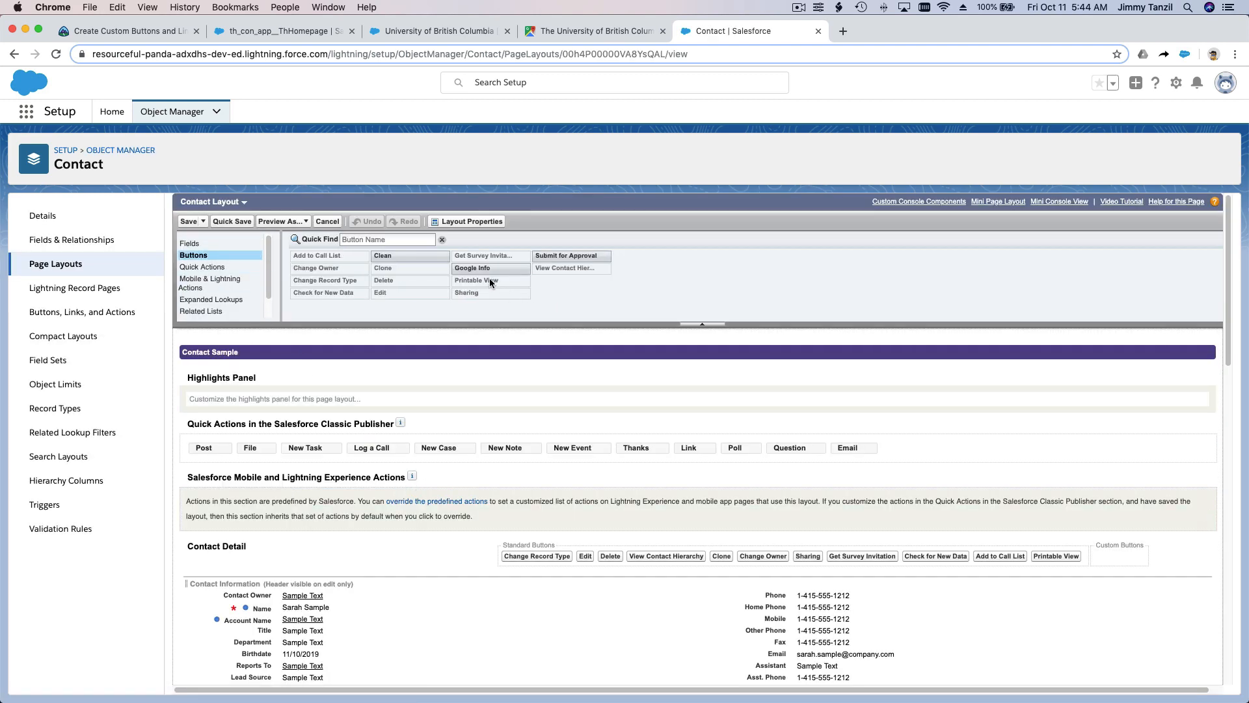
pyautogui.moveTo(490, 268); pyautogui.dragTo(1096, 562)
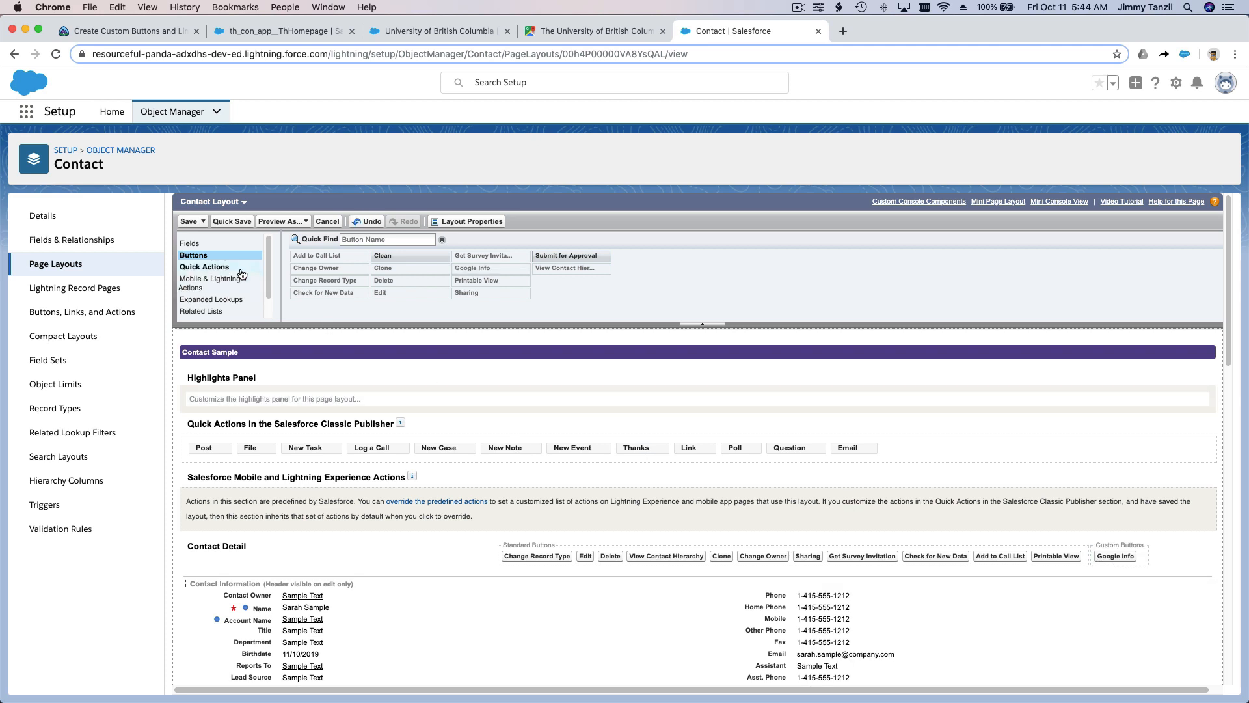
pyautogui.click(188, 222)
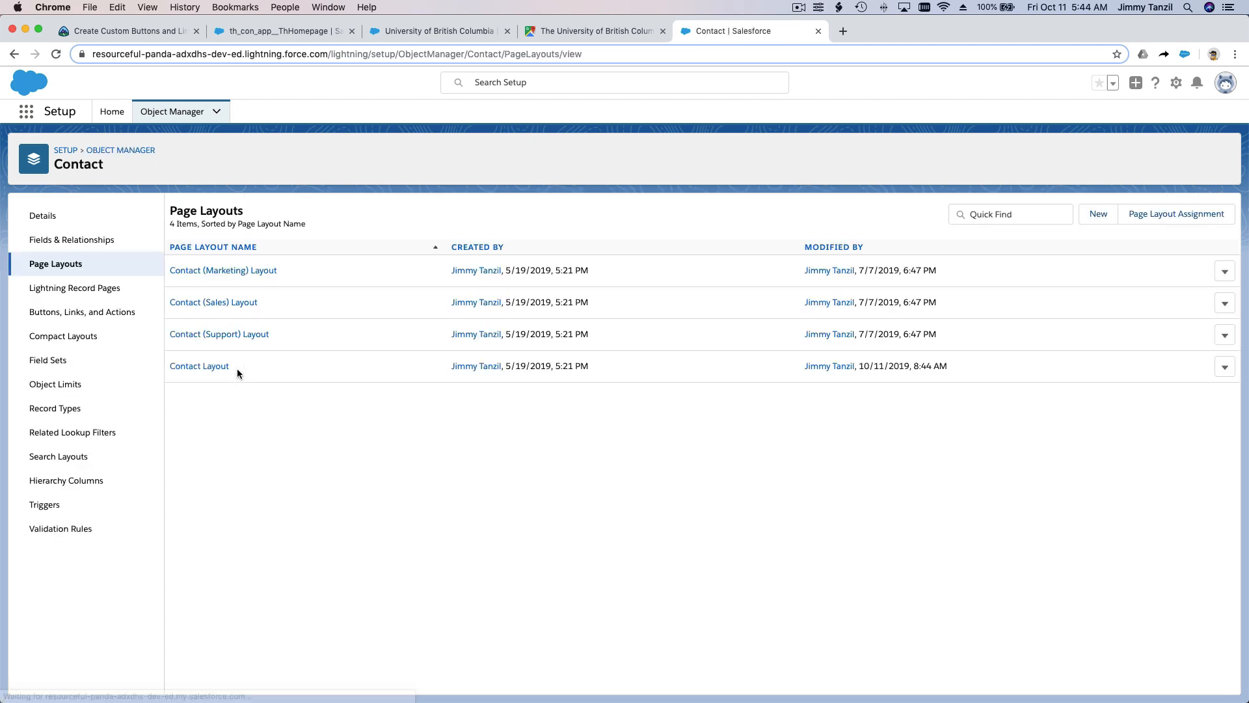
# Step: Return to the Trailhead unit and submit the hands-on challenge for checking to earn 500 points
pyautogui.click(141, 34)
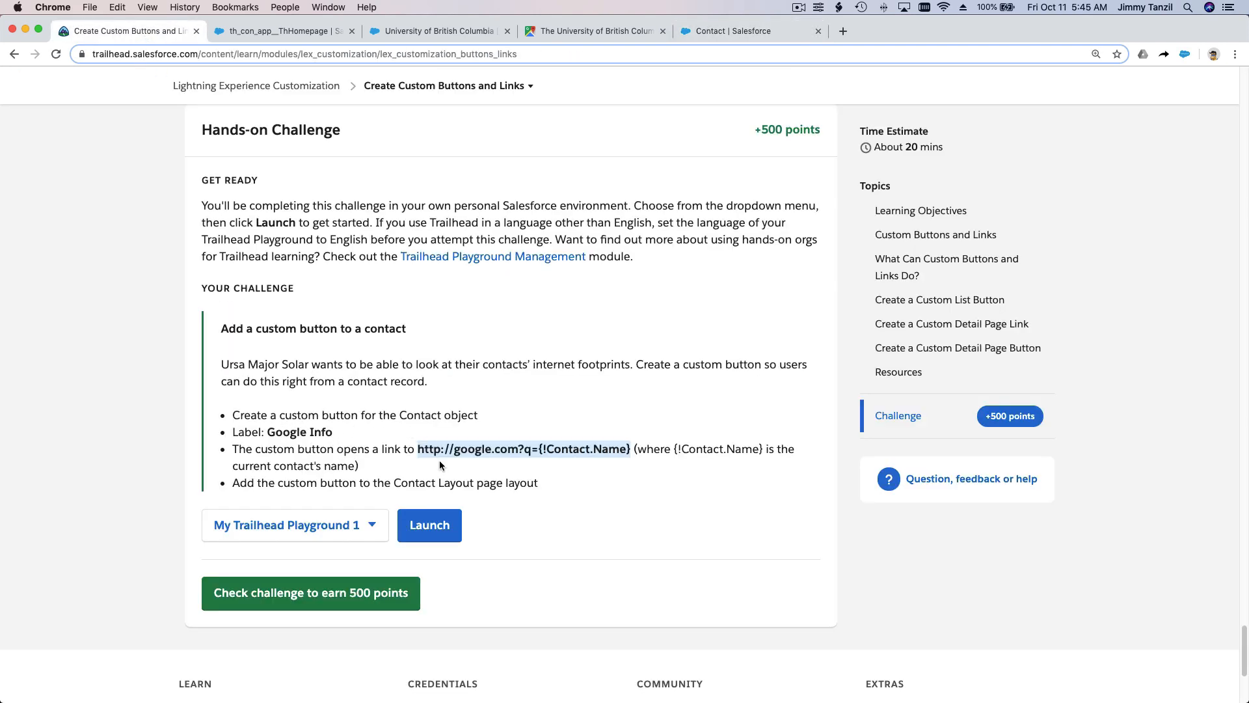
pyautogui.click(526, 522)
pyautogui.click(305, 604)
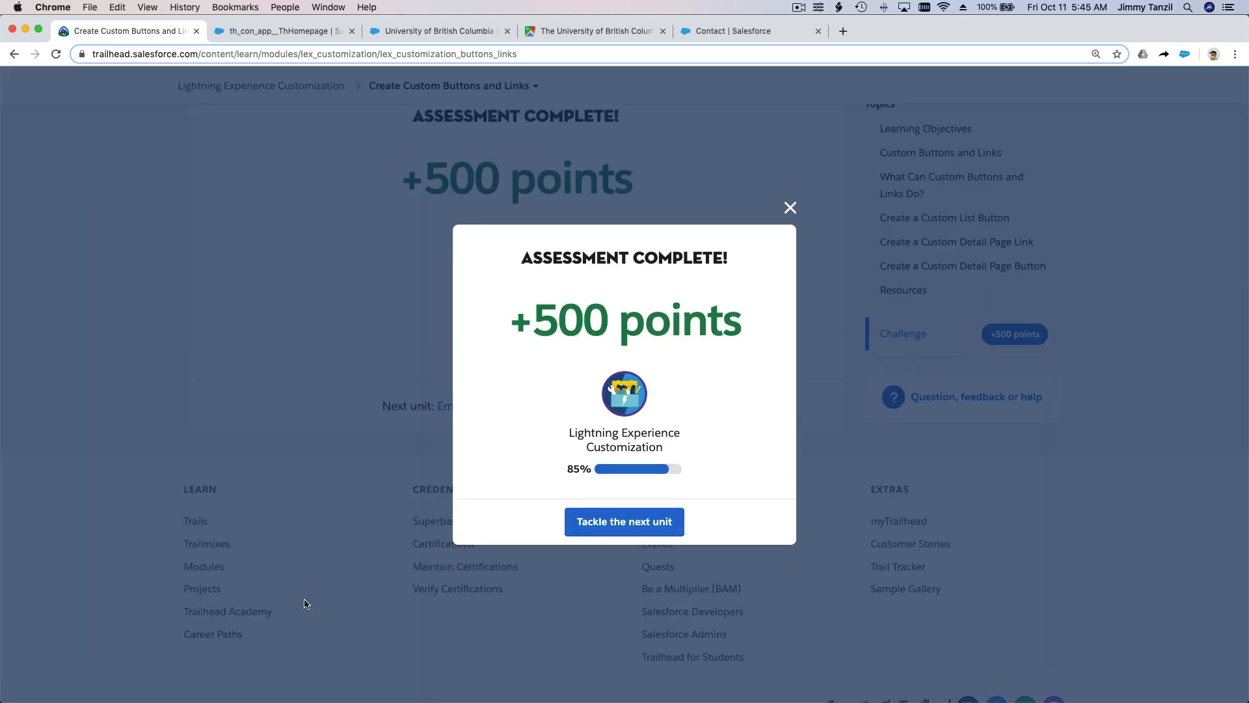
pyautogui.click(798, 7)
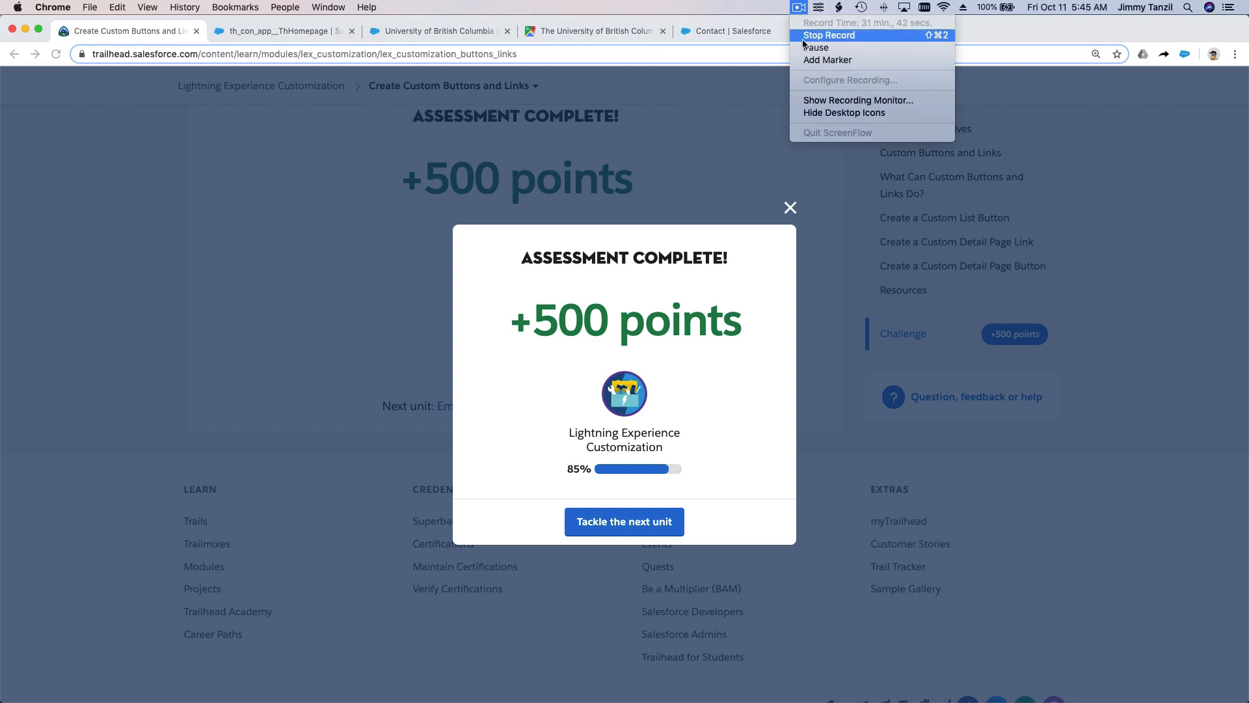
pyautogui.click(806, 38)
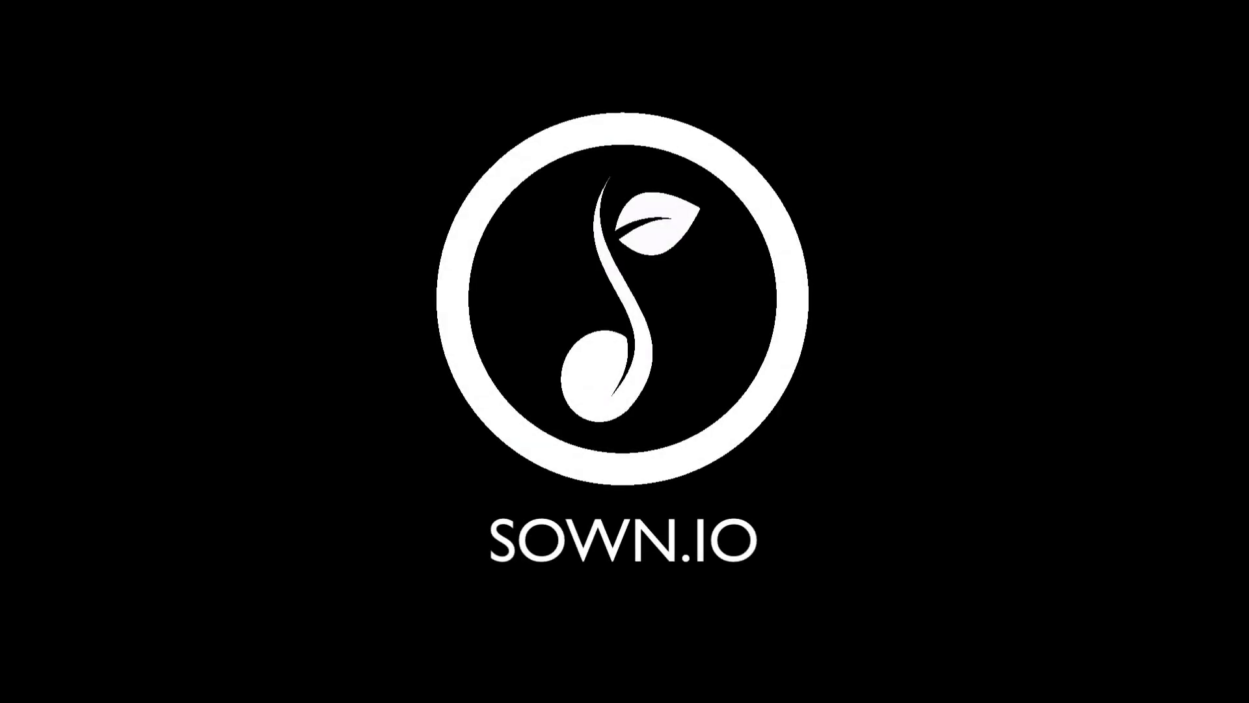